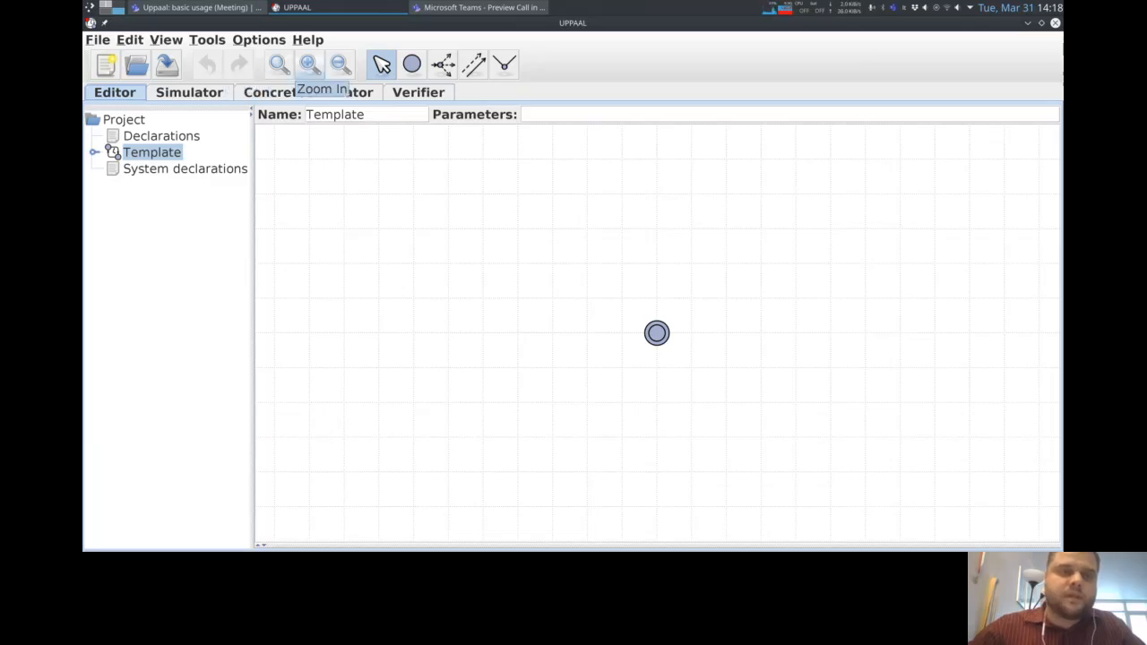
pyautogui.click(161, 135)
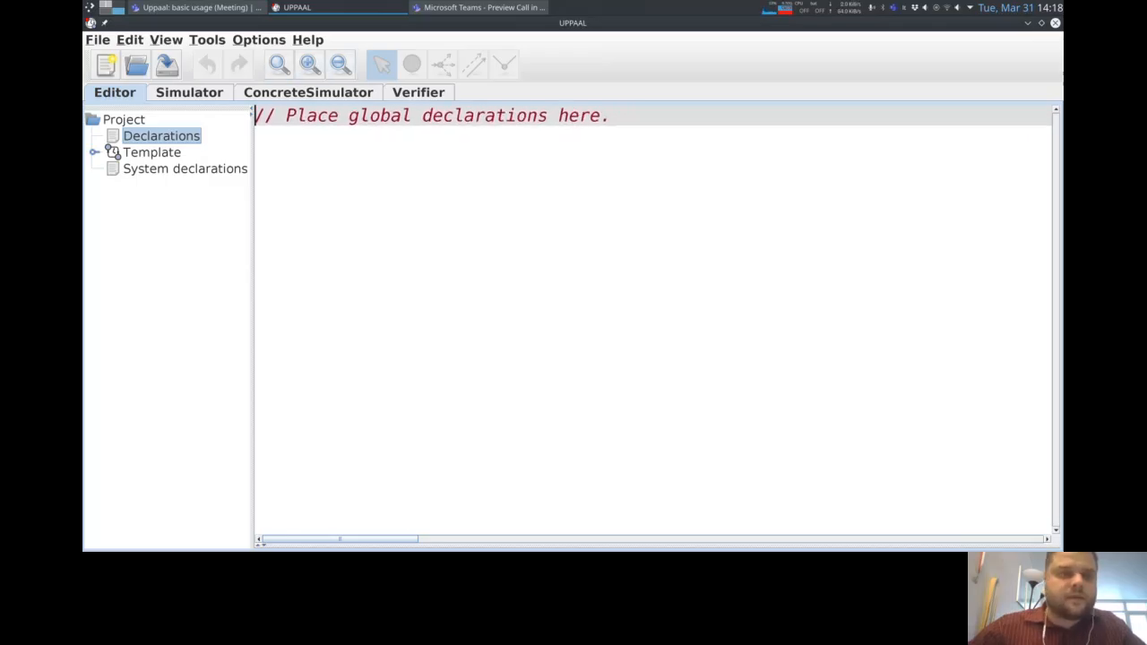
pyautogui.click(151, 152)
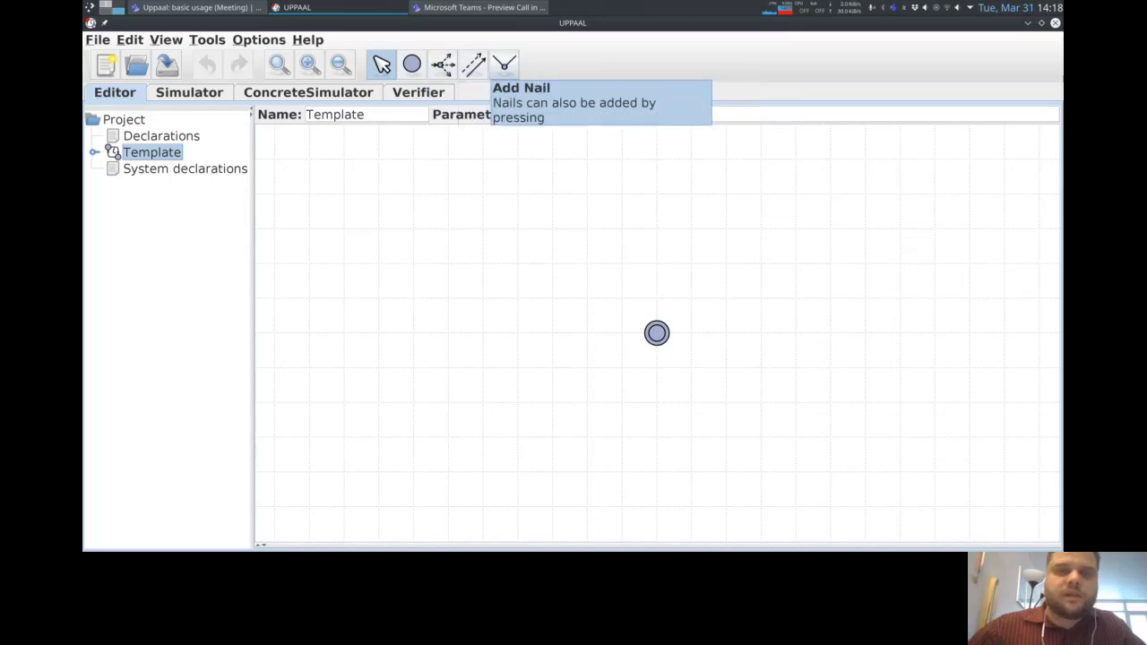
pyautogui.click(411, 64)
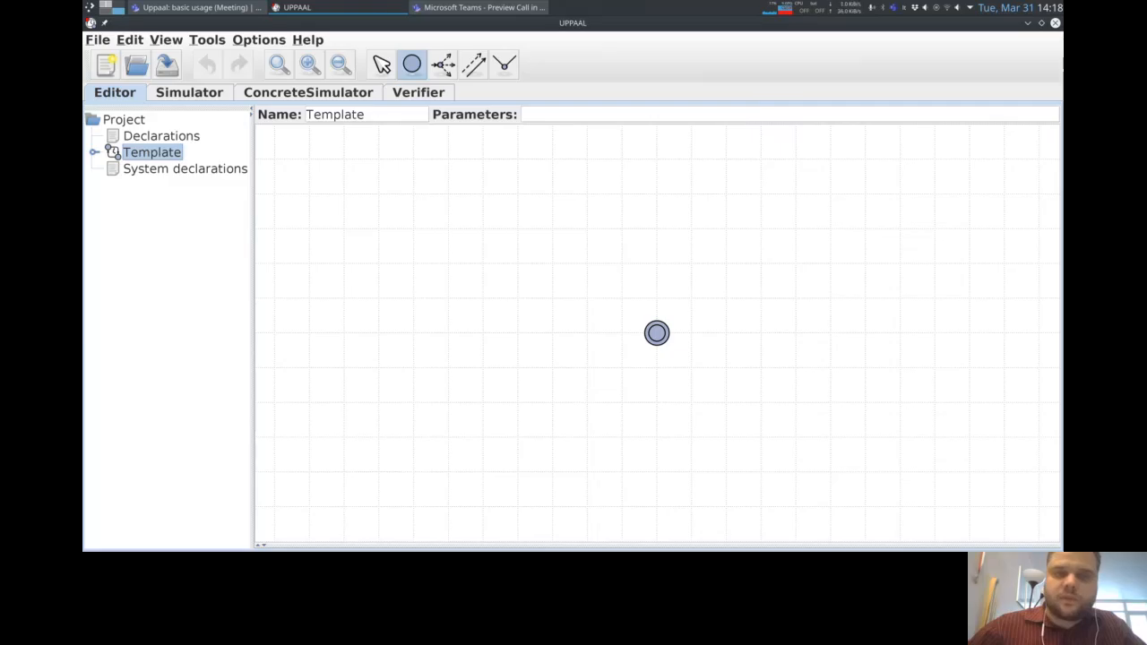
pyautogui.click(665, 220)
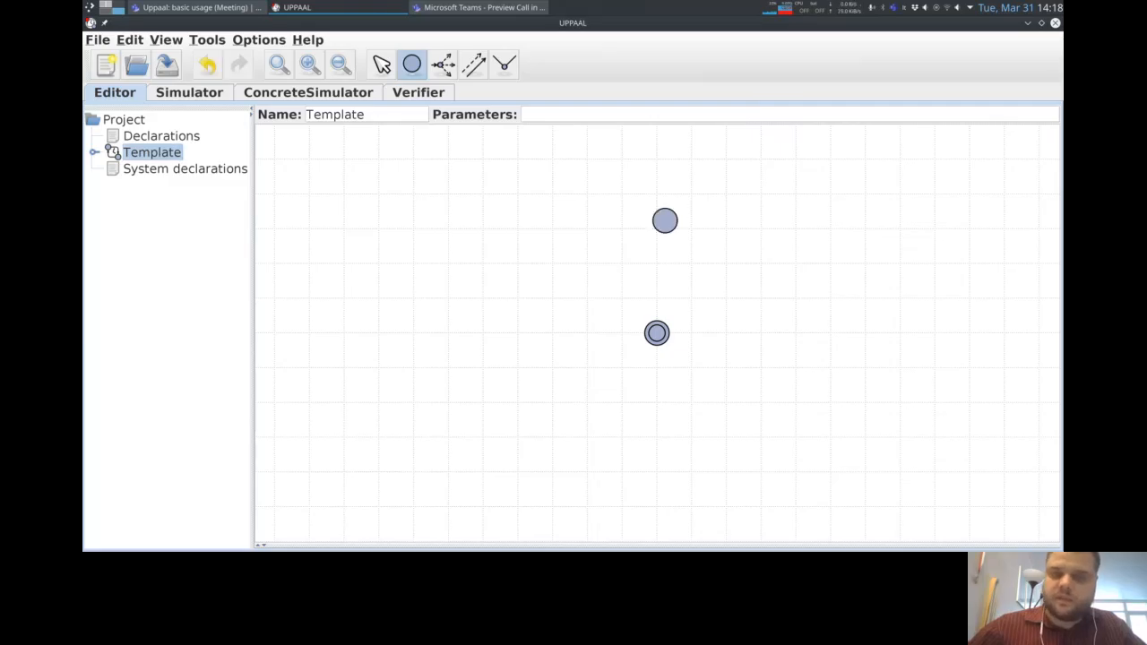
pyautogui.click(725, 237)
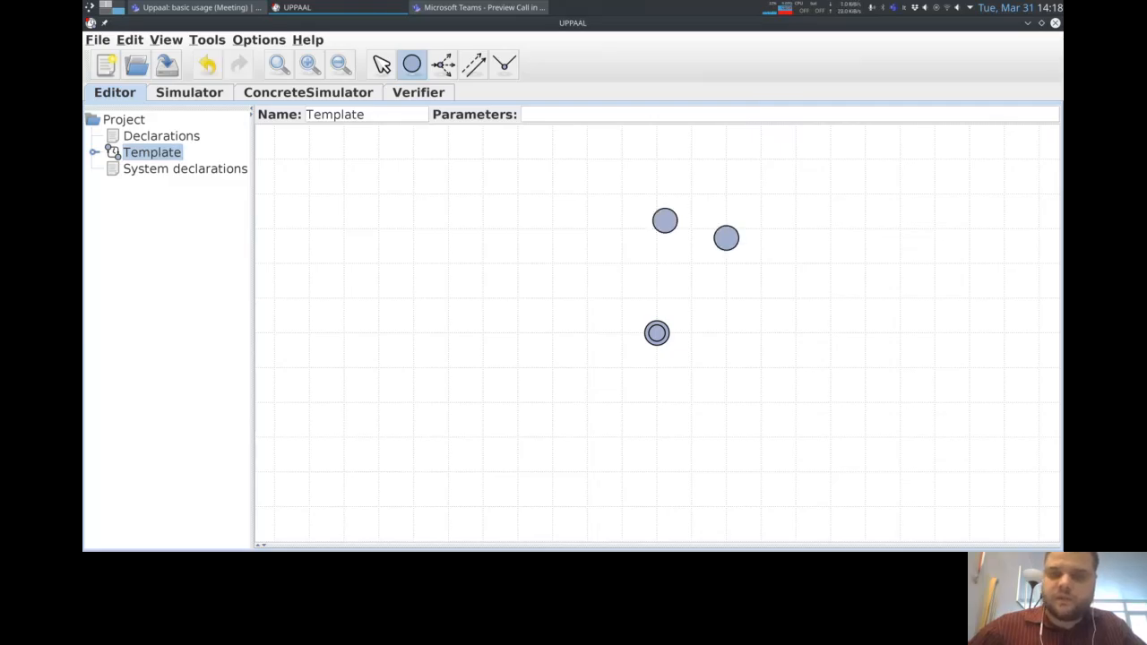
pyautogui.click(796, 245)
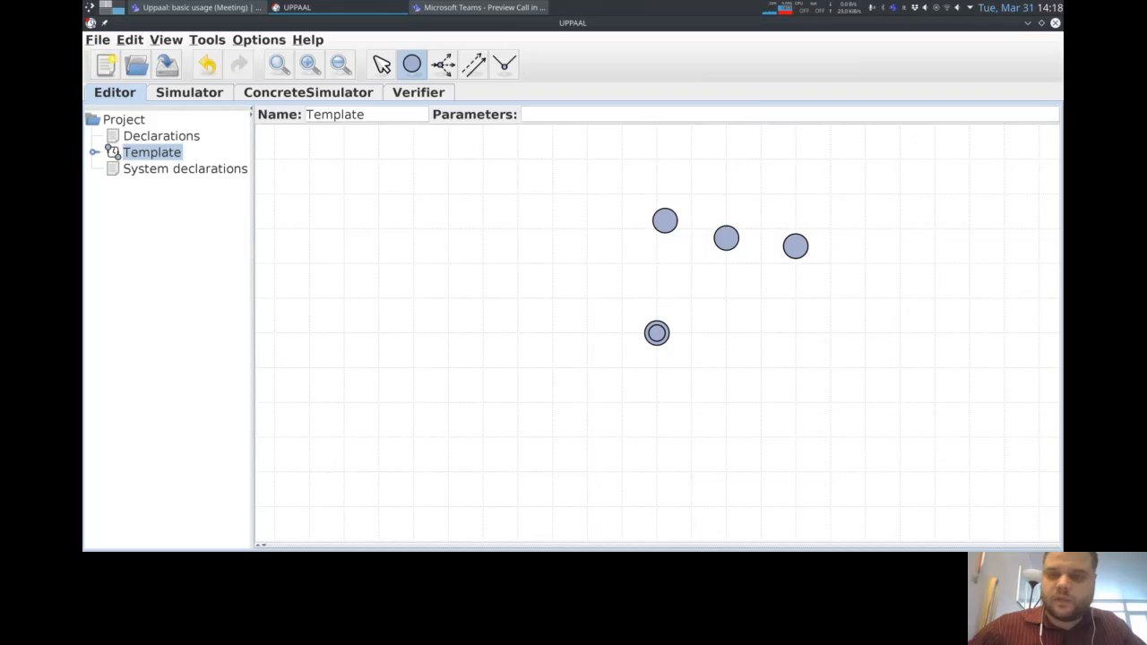
pyautogui.click(665, 334)
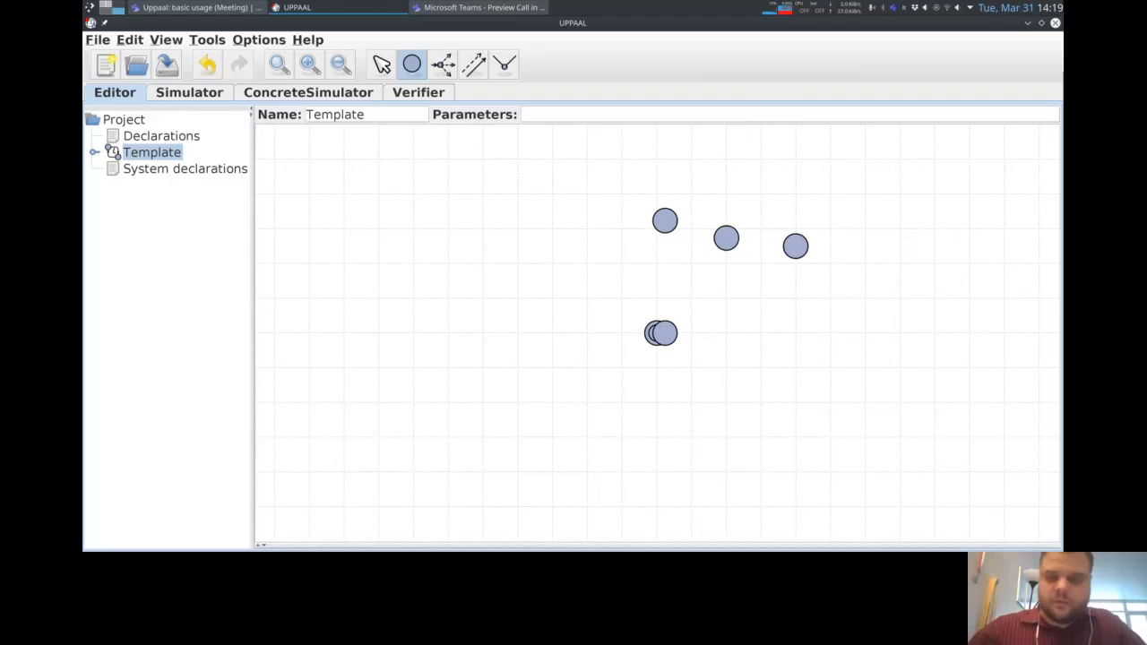
pyautogui.hotkey('ctrl', 'z')
pyautogui.hotkey('ctrl', 'z')
pyautogui.hotkey('ctrl', 'z')
pyautogui.hotkey('ctrl', 'z')
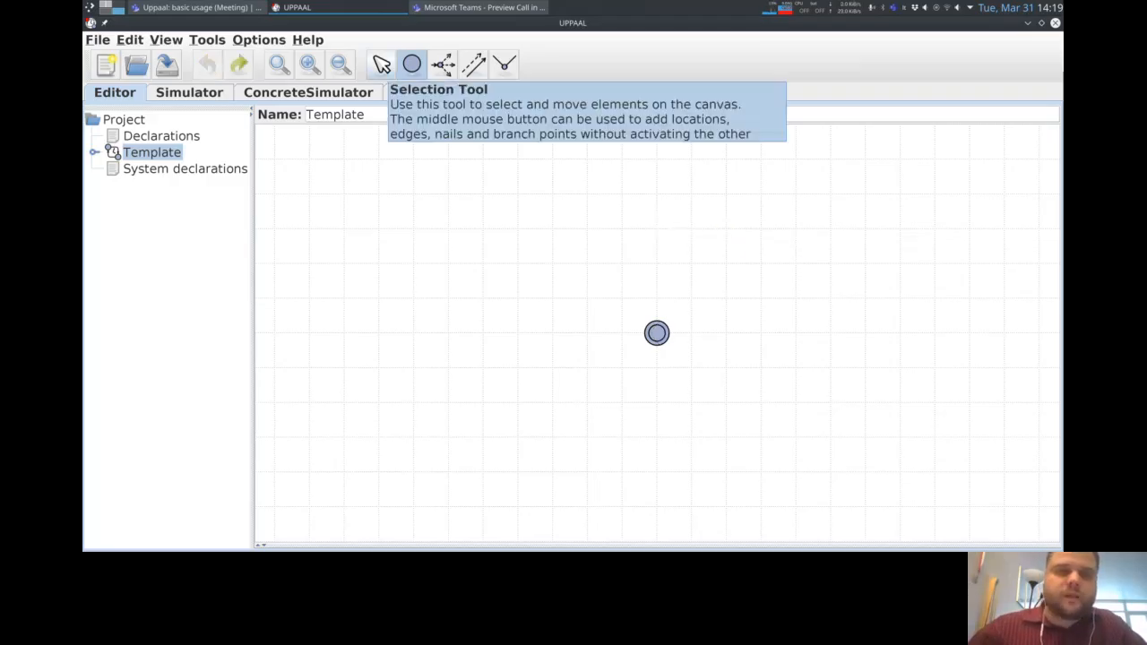
# - Draw an edge from the initial location up, across and down through two corner nails to a new location on the same level
pyautogui.click(382, 64)
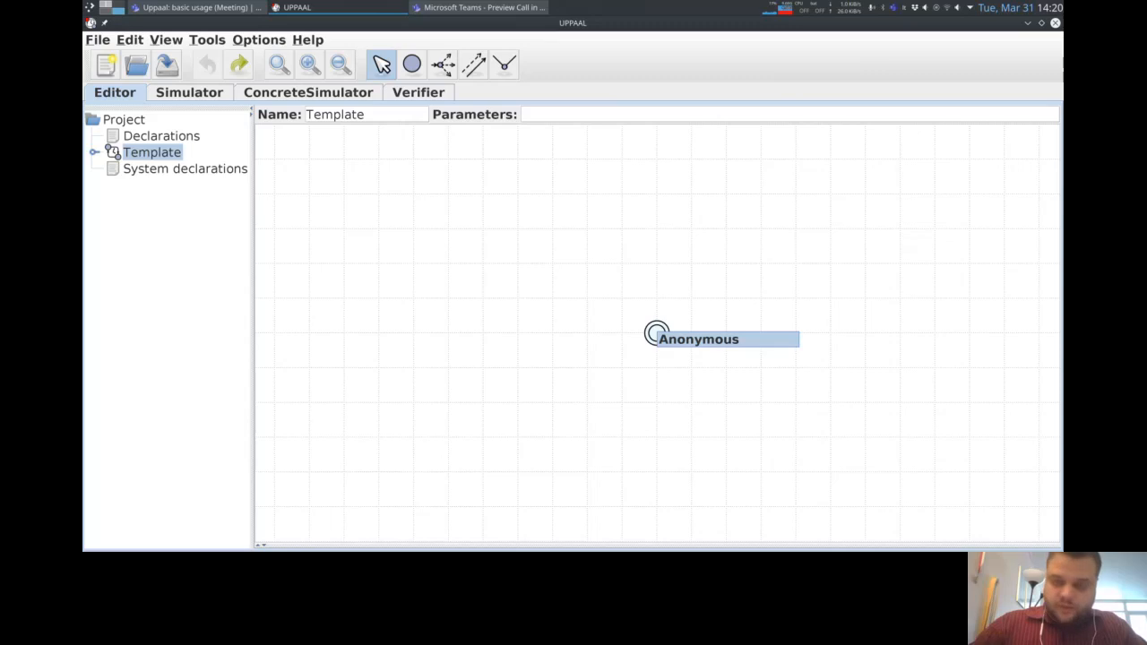
pyautogui.middleClick(656, 333)
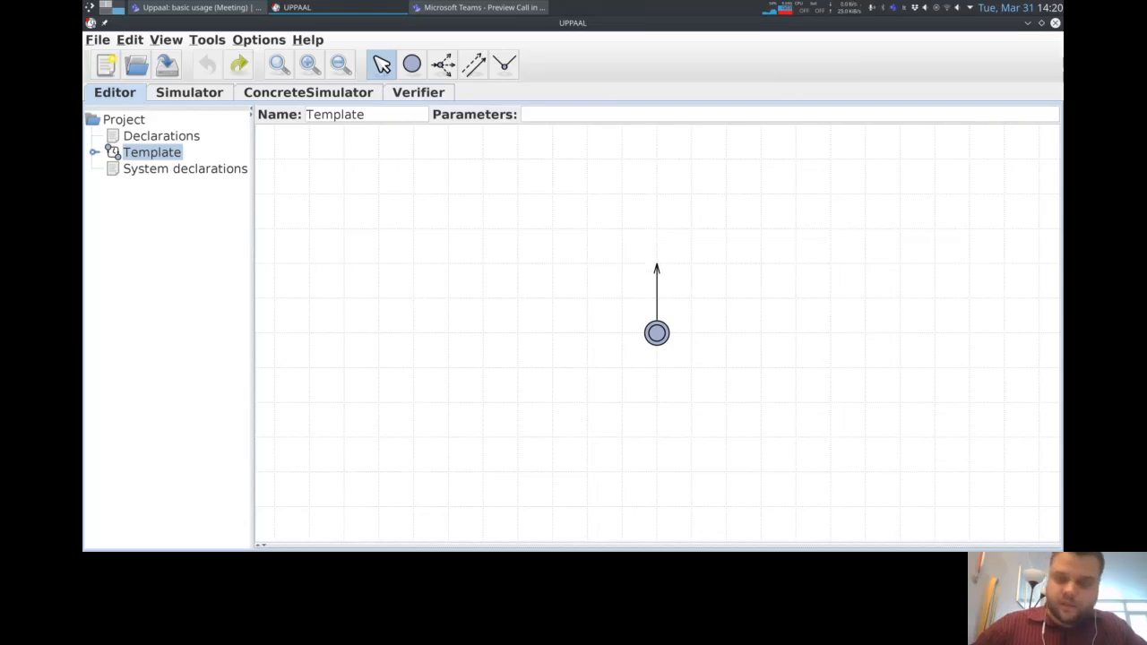
pyautogui.middleClick(657, 264)
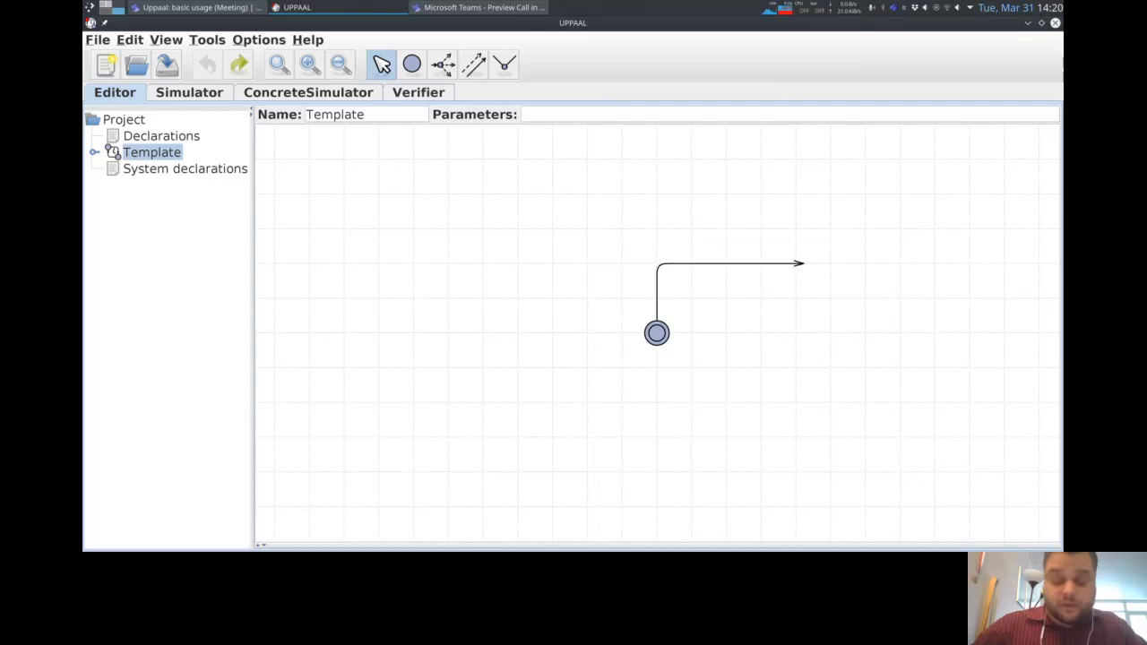
pyautogui.middleClick(829, 263)
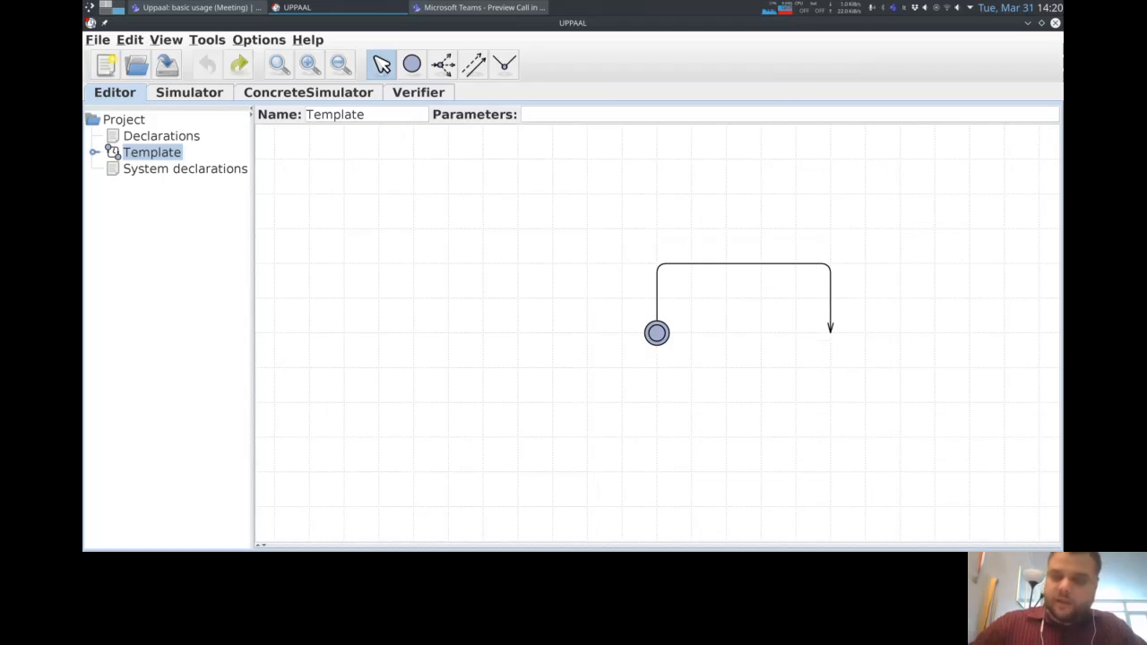
pyautogui.middleClick(830, 332)
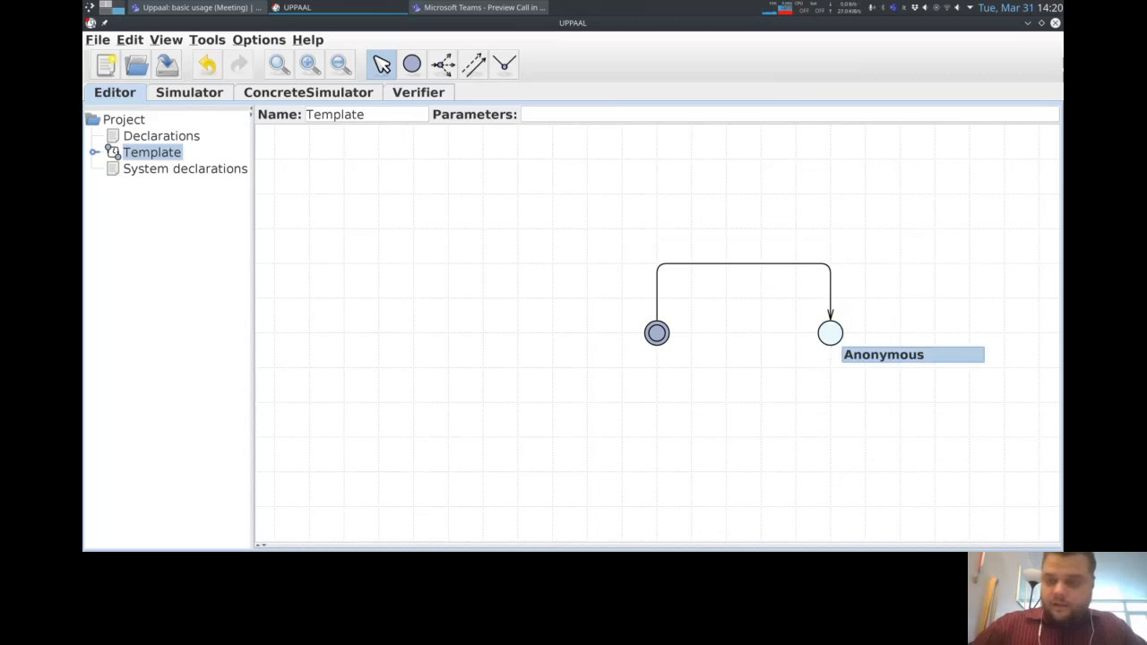
# - Draw a return edge from the new location back to the initial one, routed below both through two corner nails
pyautogui.middleClick(830, 333)
pyautogui.click(831, 401)
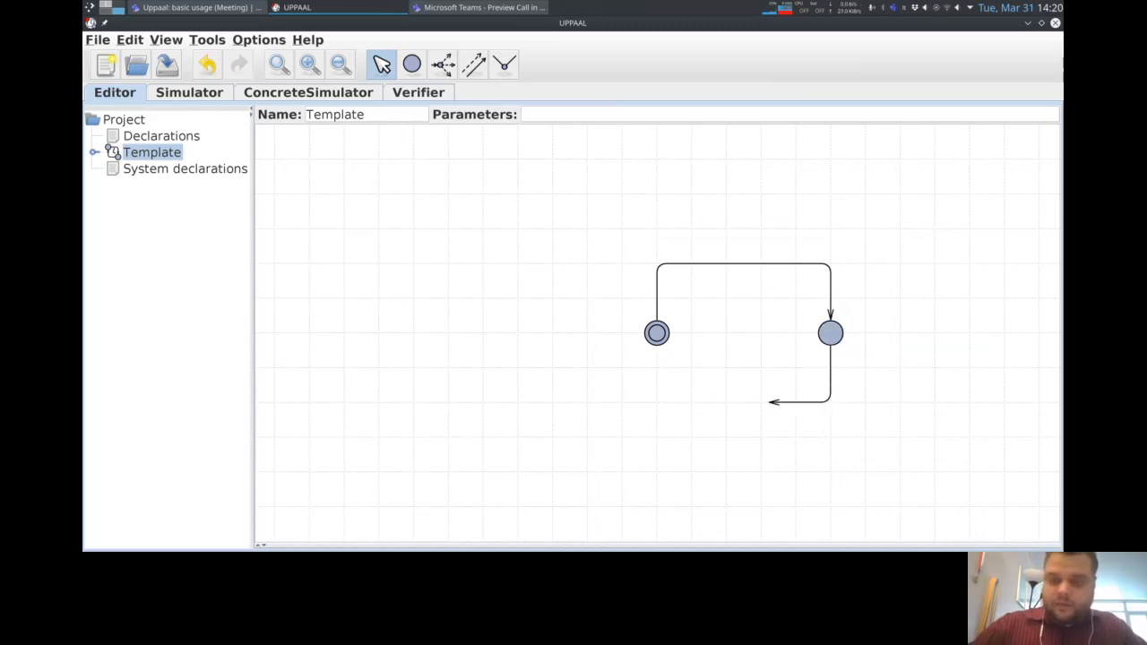
pyautogui.click(656, 401)
pyautogui.click(657, 333)
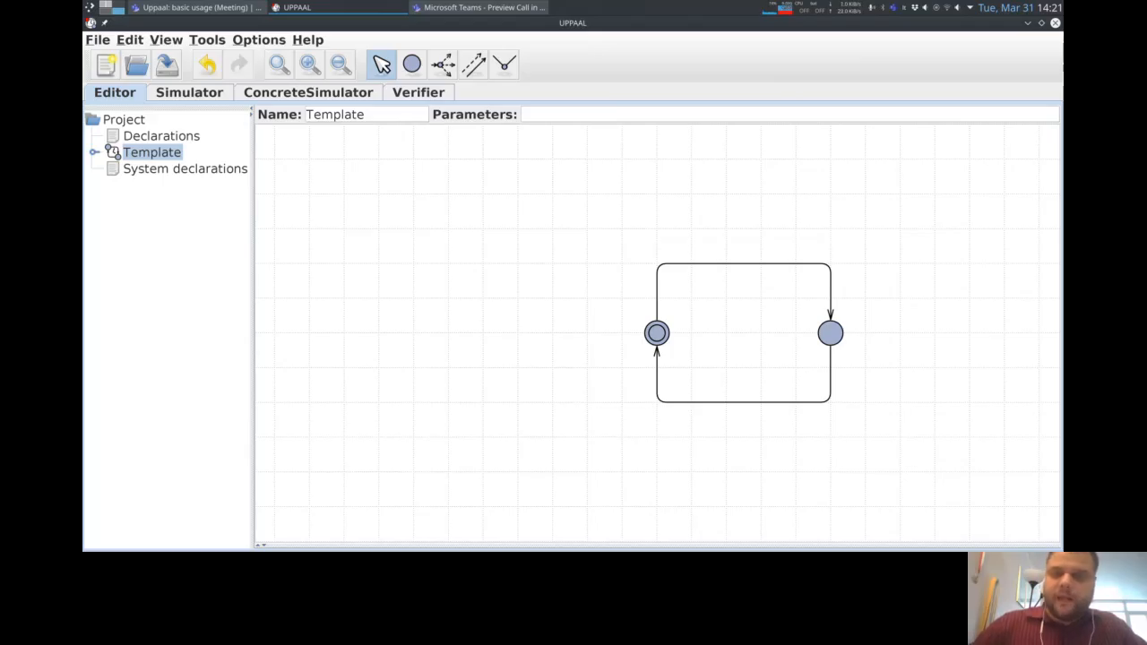
# - Name the initial location Serving
pyautogui.doubleClick(657, 334)
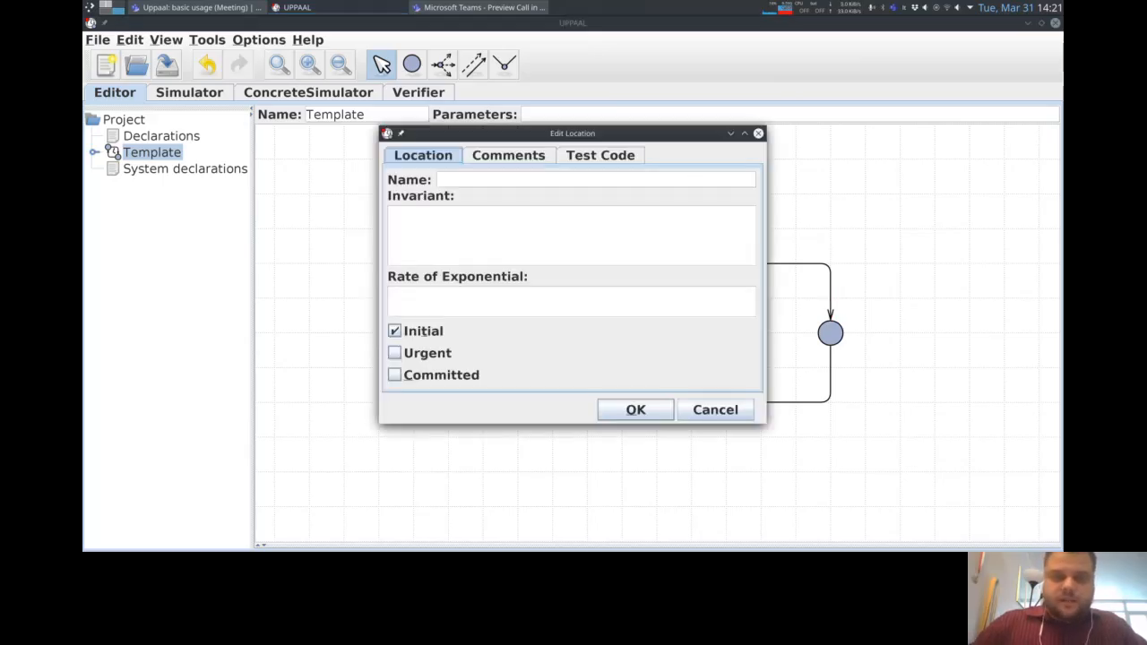
pyautogui.write('Serving')
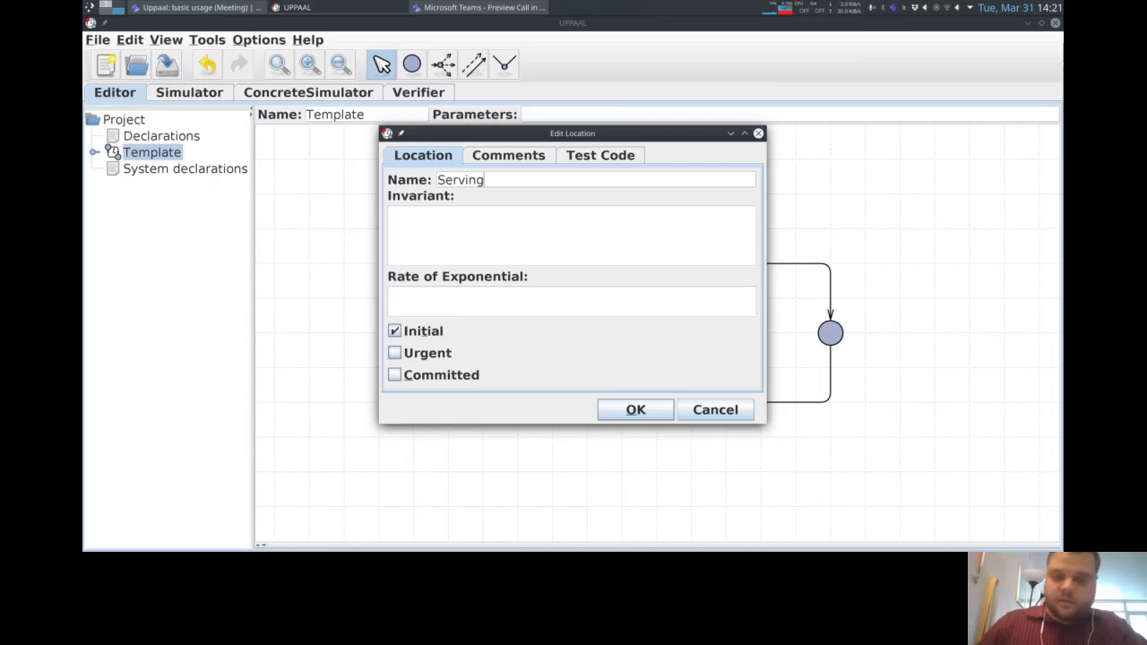
pyautogui.press('Return')
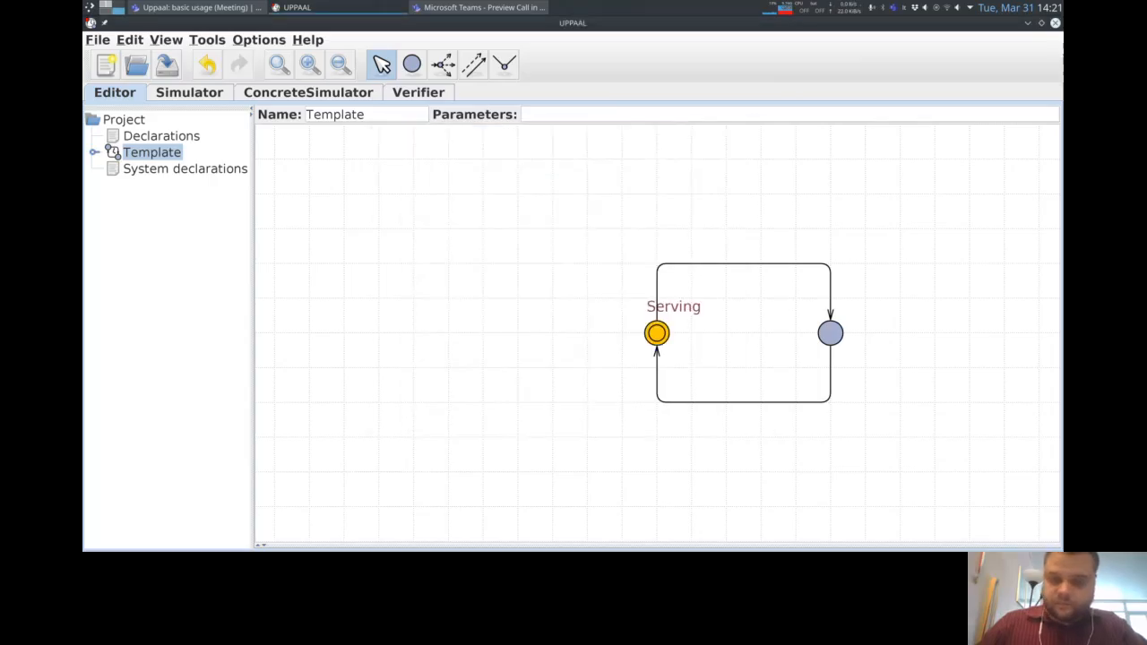
# - Name the second location Receiver and correct that name to Receiving
pyautogui.doubleClick(830, 332)
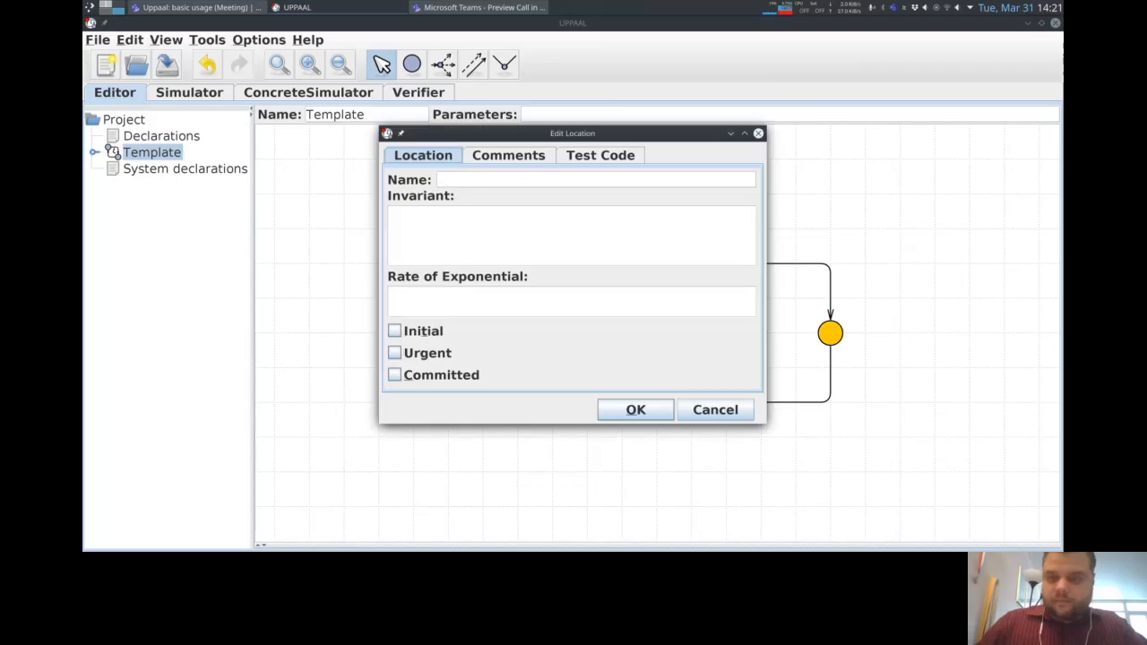
pyautogui.write('R')
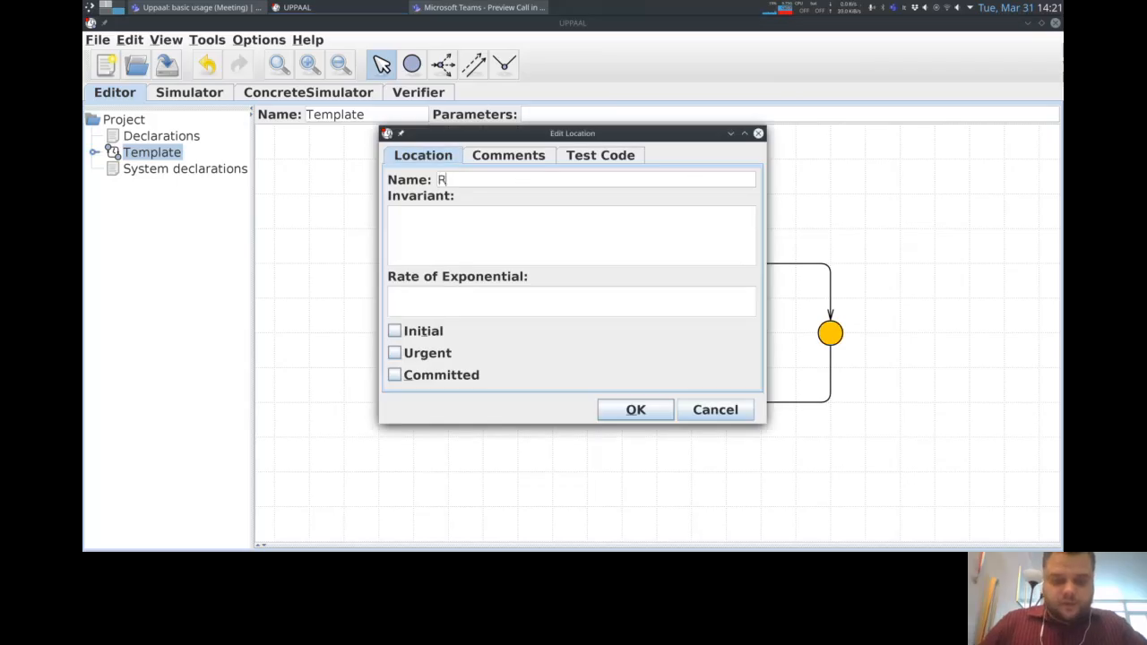
pyautogui.write('eceiver')
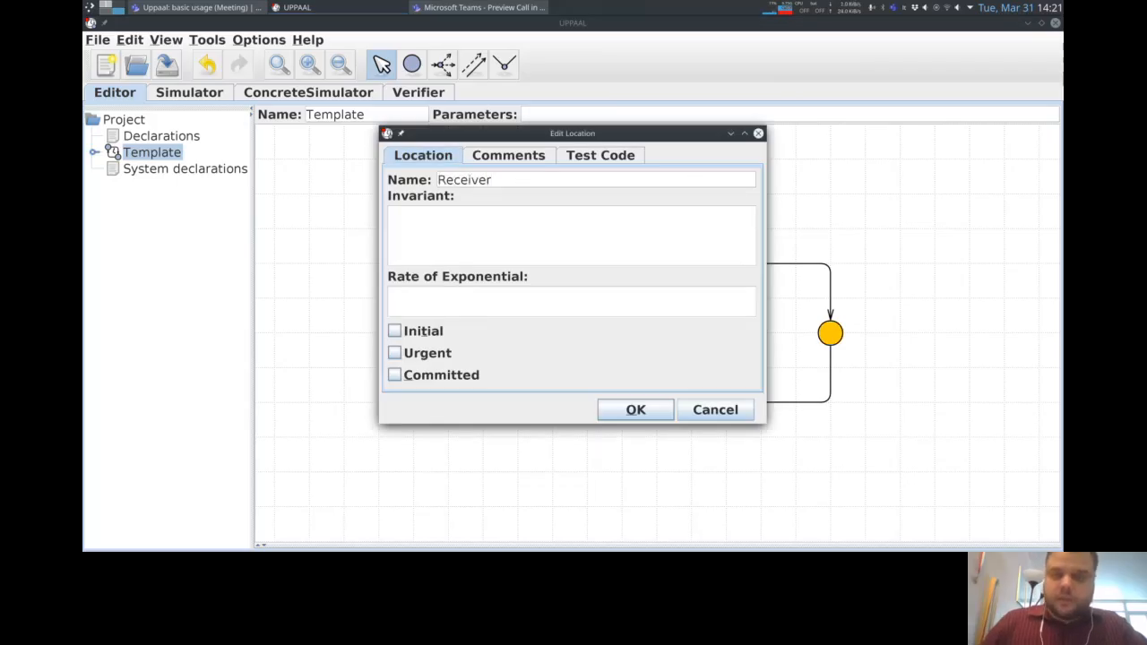
pyautogui.press('Return')
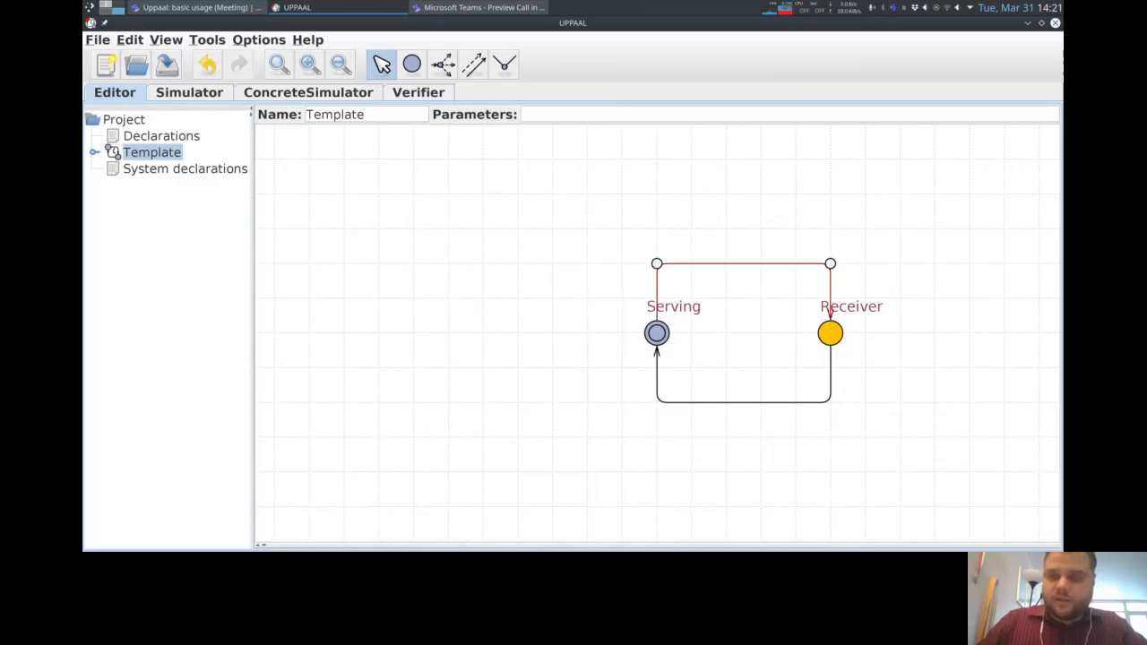
pyautogui.doubleClick(836, 306)
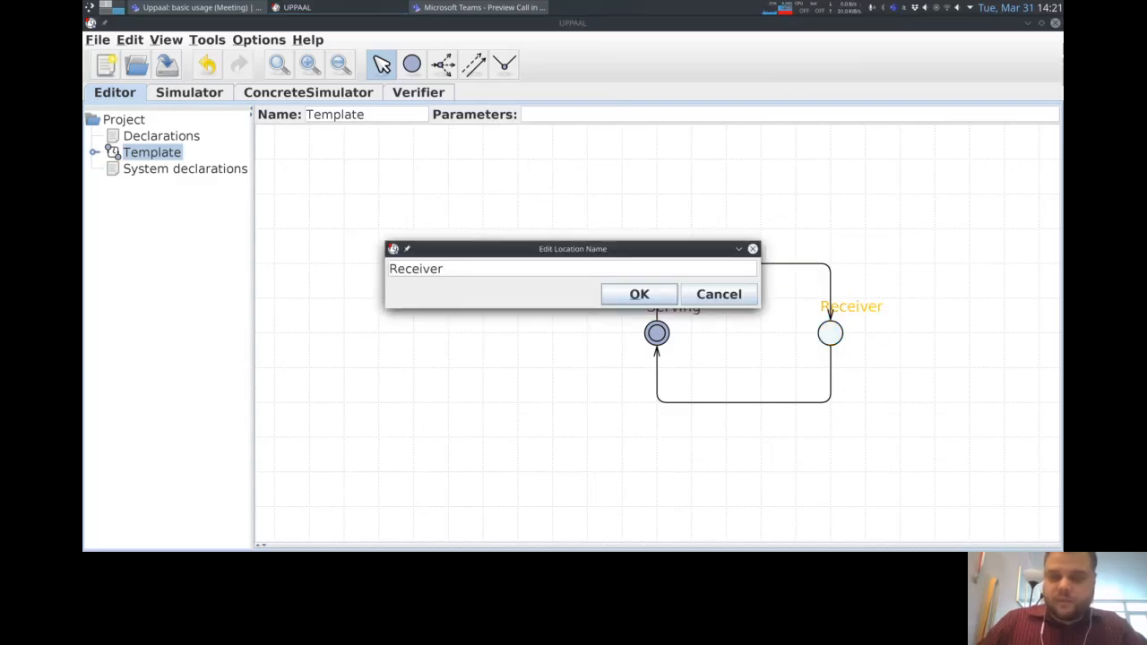
pyautogui.press('BackSpace')
pyautogui.press('BackSpace')
pyautogui.write('ing')
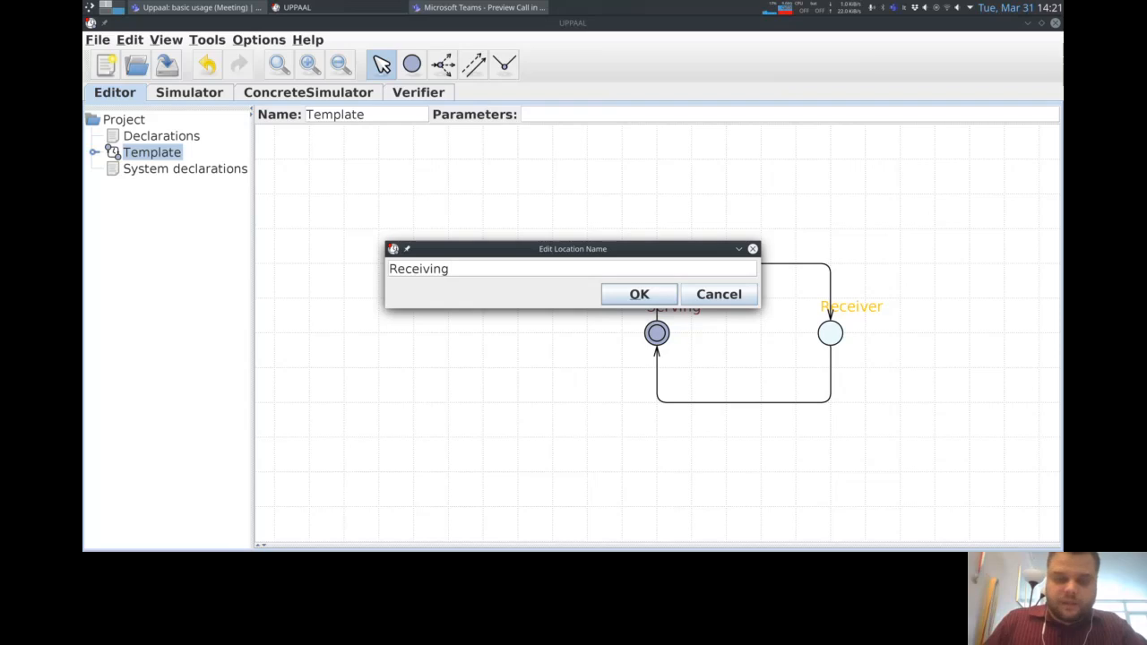
pyautogui.press('Return')
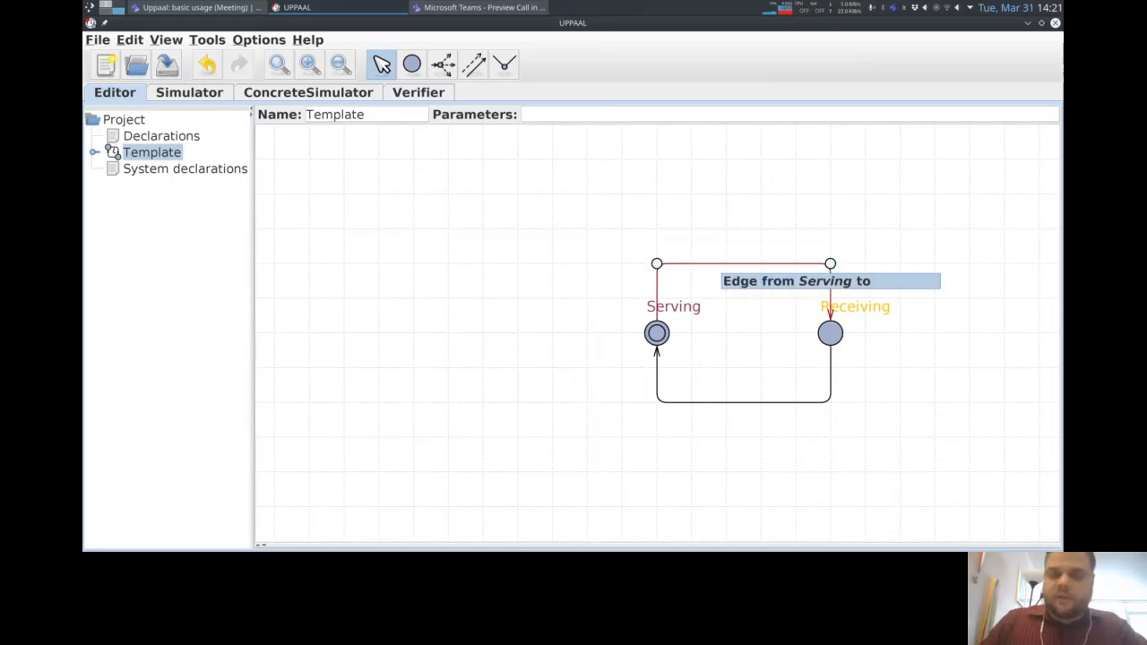
# - Set the synchronisation of the edge from Serving to Receiving to ping!
pyautogui.doubleClick(717, 263)
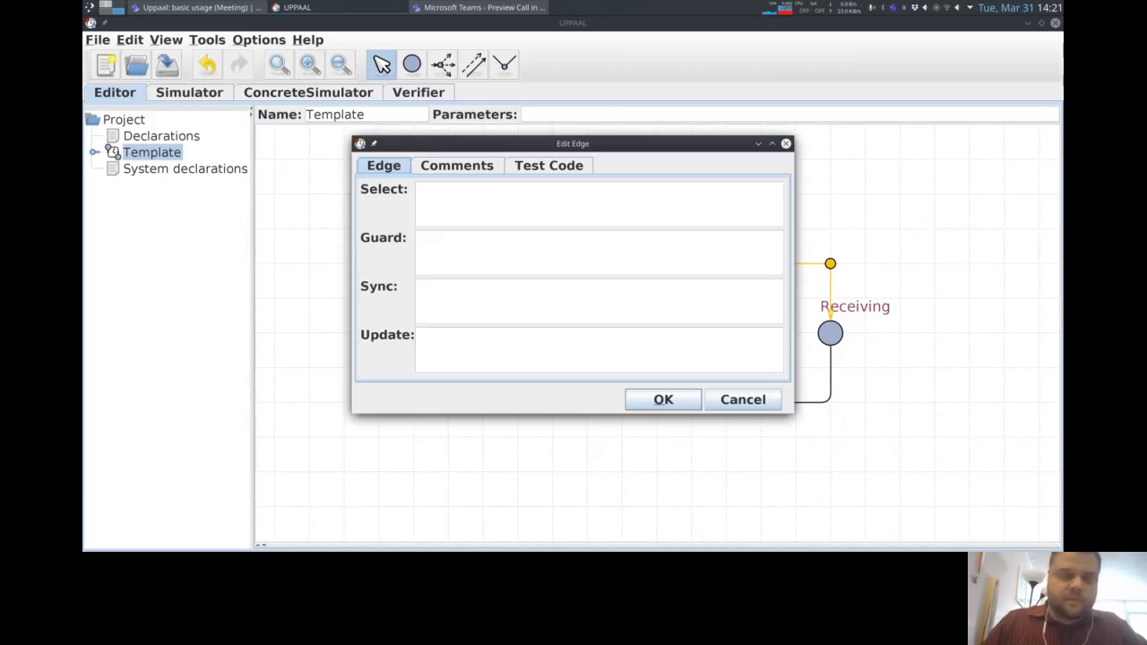
pyautogui.click(599, 301)
pyautogui.write('ping!')
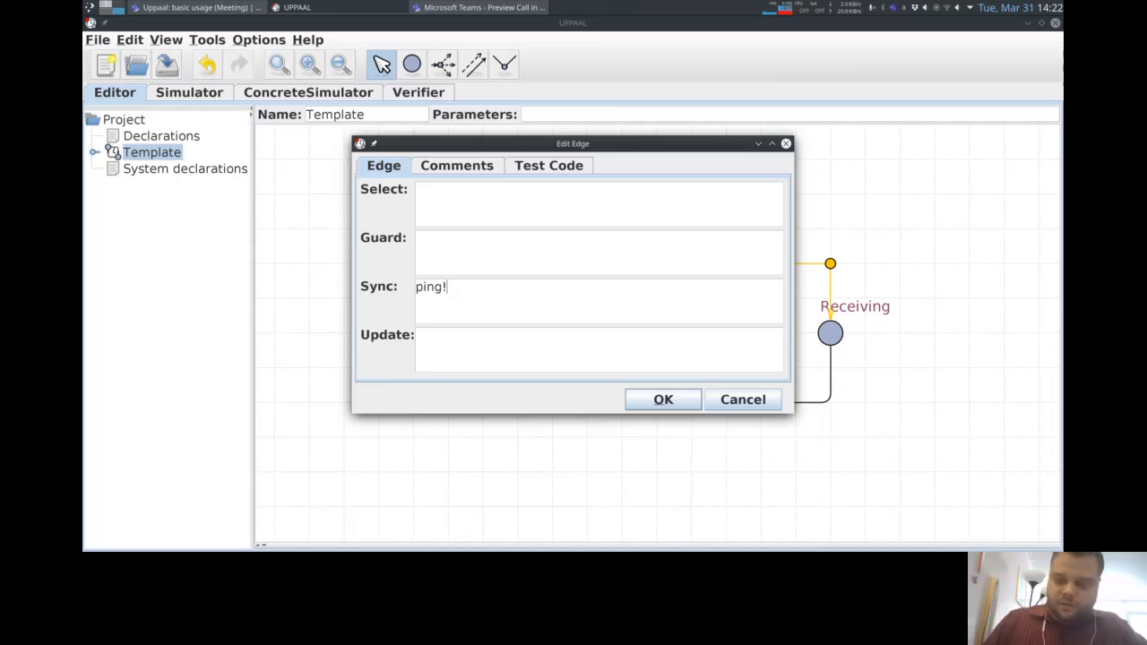
pyautogui.press('Return')
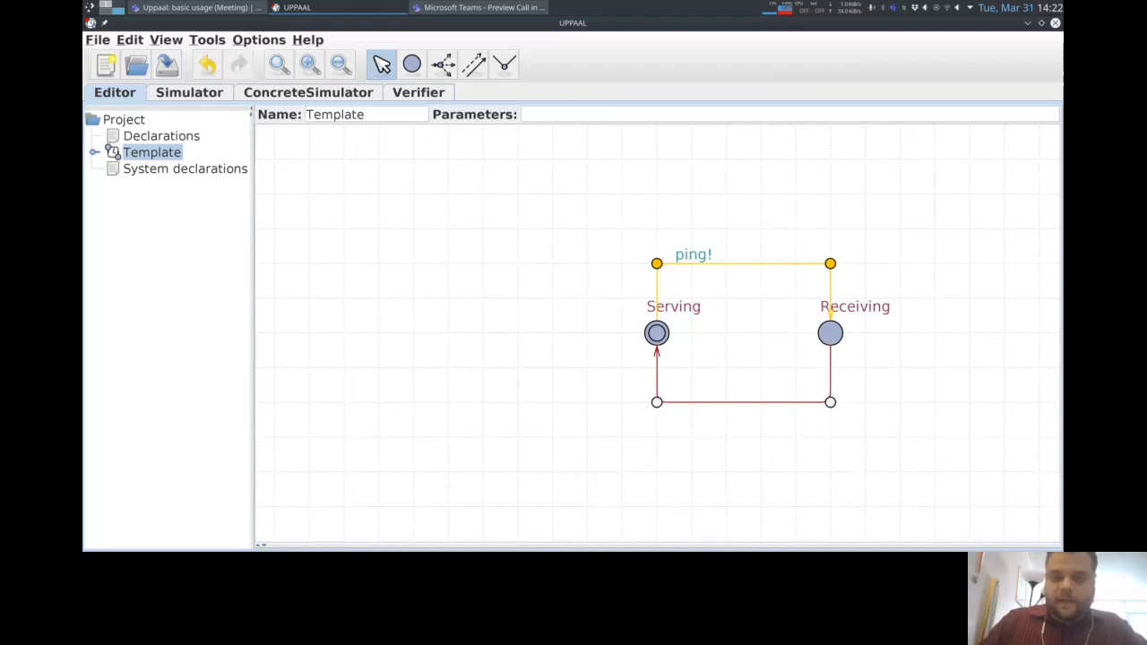
# - Set the synchronisation of the edge from Receiving back to Serving to pong?
pyautogui.doubleClick(743, 401)
pyautogui.click(599, 300)
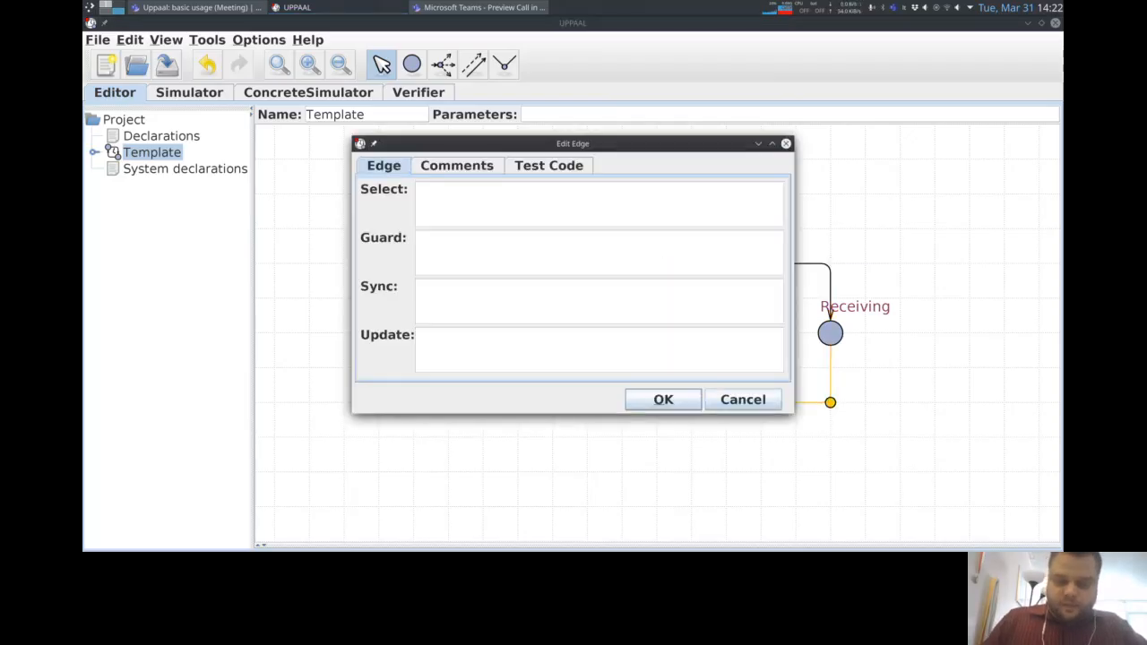
pyautogui.write('pong?')
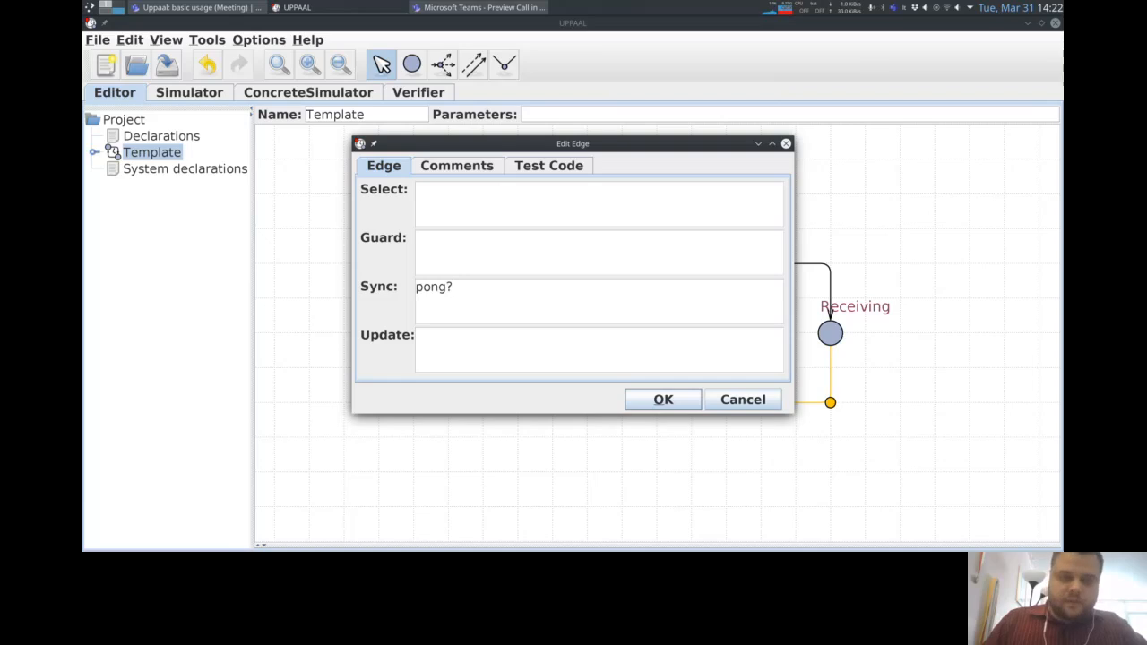
pyautogui.press('Return')
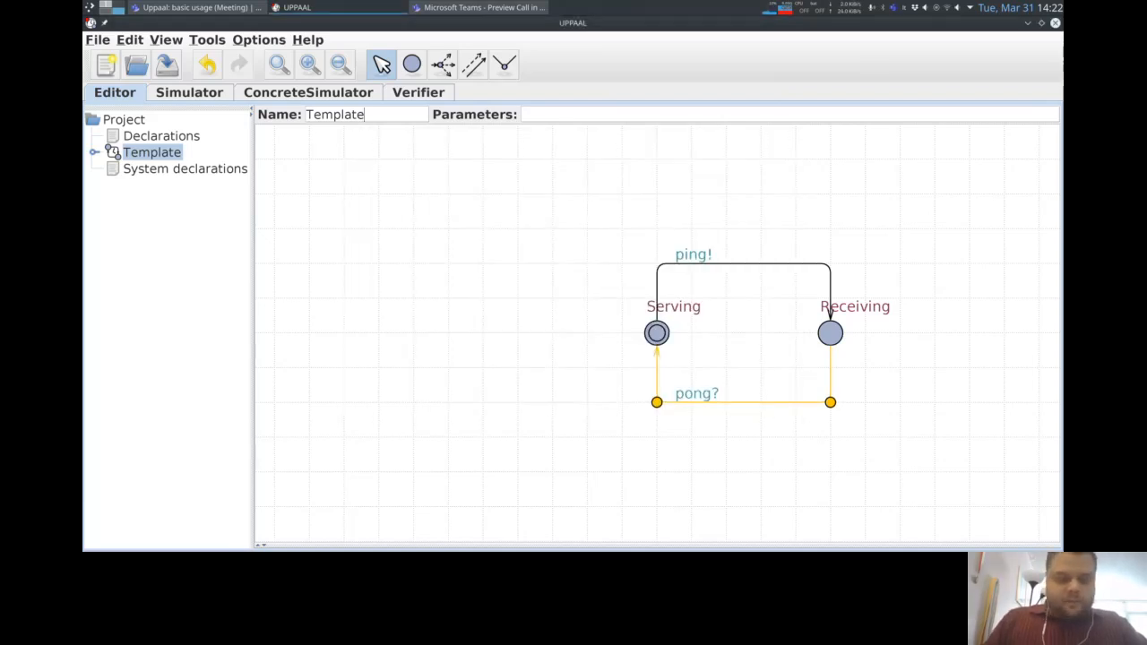
# - Rename the template as Ping and clear the edge selection
pyautogui.doubleClick(335, 115)
pyautogui.write('Ping')
pyautogui.press('Return')
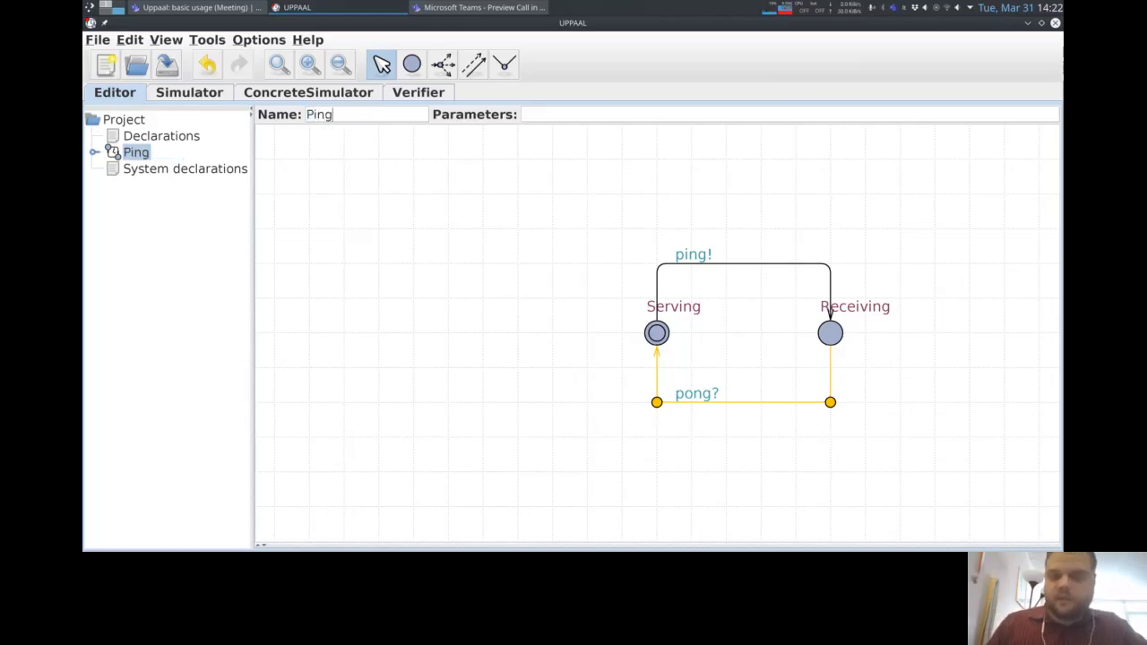
pyautogui.click(538, 295)
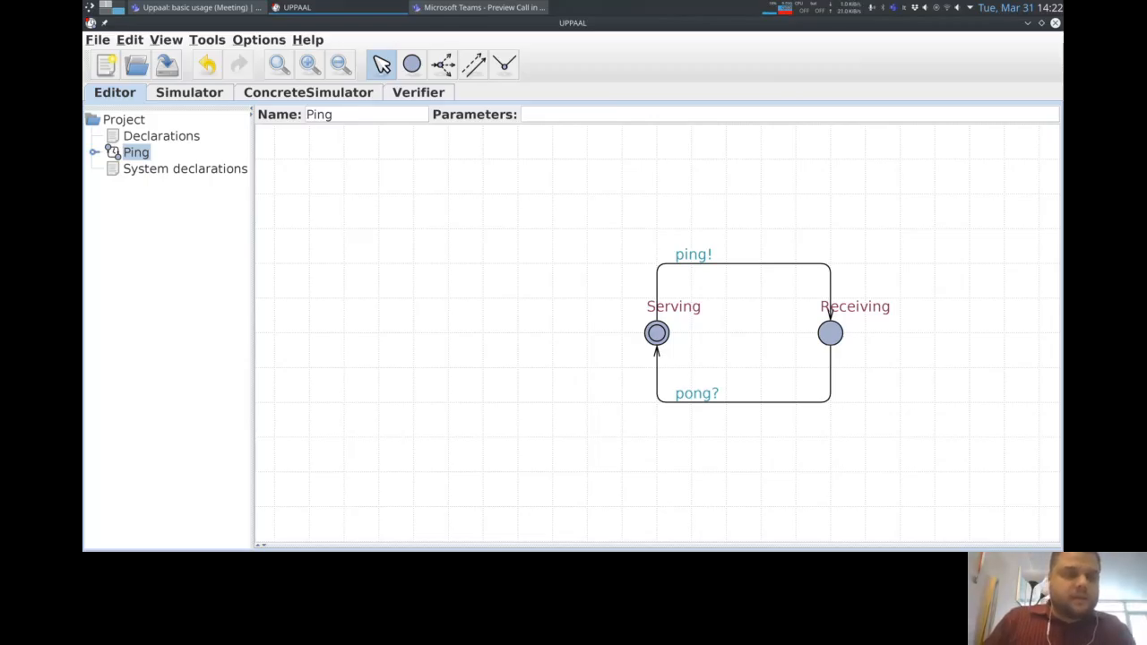
# - View the global declarations, return to the Ping template and expand it in the project tree to show its local declarations
pyautogui.click(161, 136)
pyautogui.click(136, 152)
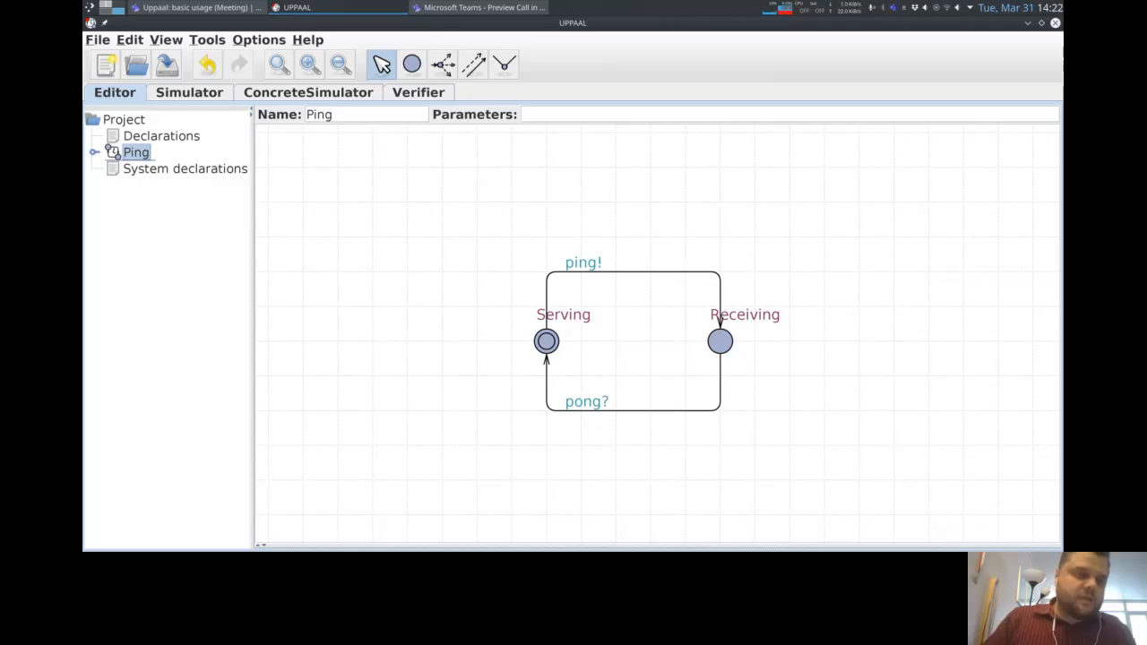
pyautogui.press('Right')
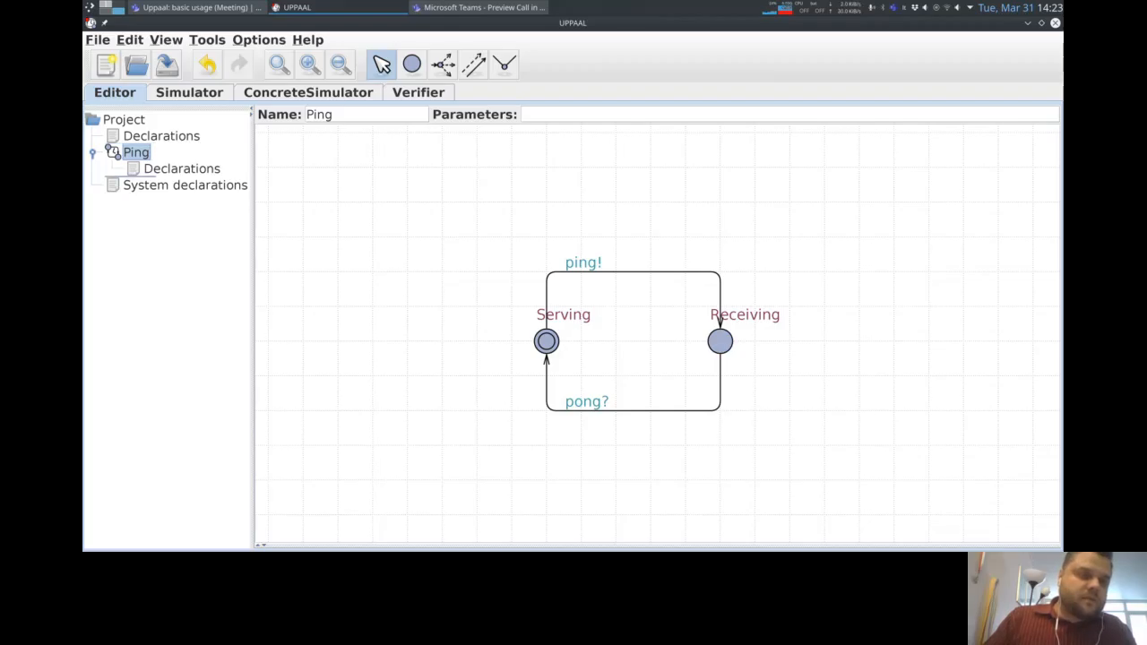
# - Duplicate the Ping template, rename the copy Pong and place it below Ping in the project tree
pyautogui.moveTo(136, 152); pyautogui.dragTo(131, 177)
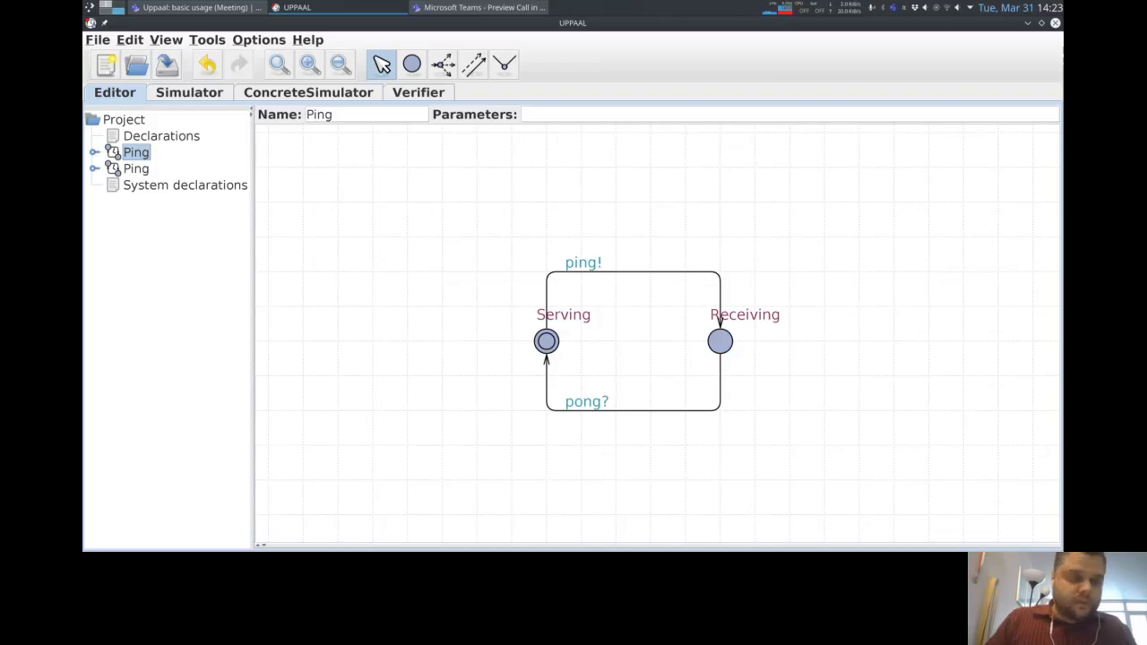
pyautogui.press('BackSpace')
pyautogui.press('BackSpace')
pyautogui.press('BackSpace')
pyautogui.write('ong')
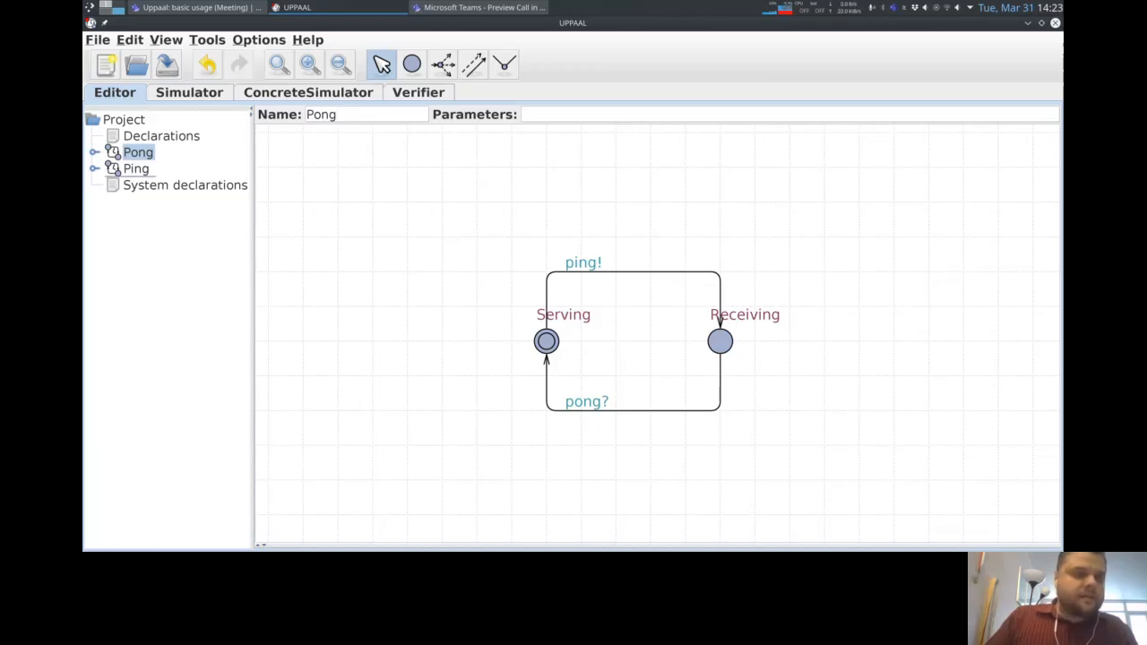
pyautogui.click(93, 168)
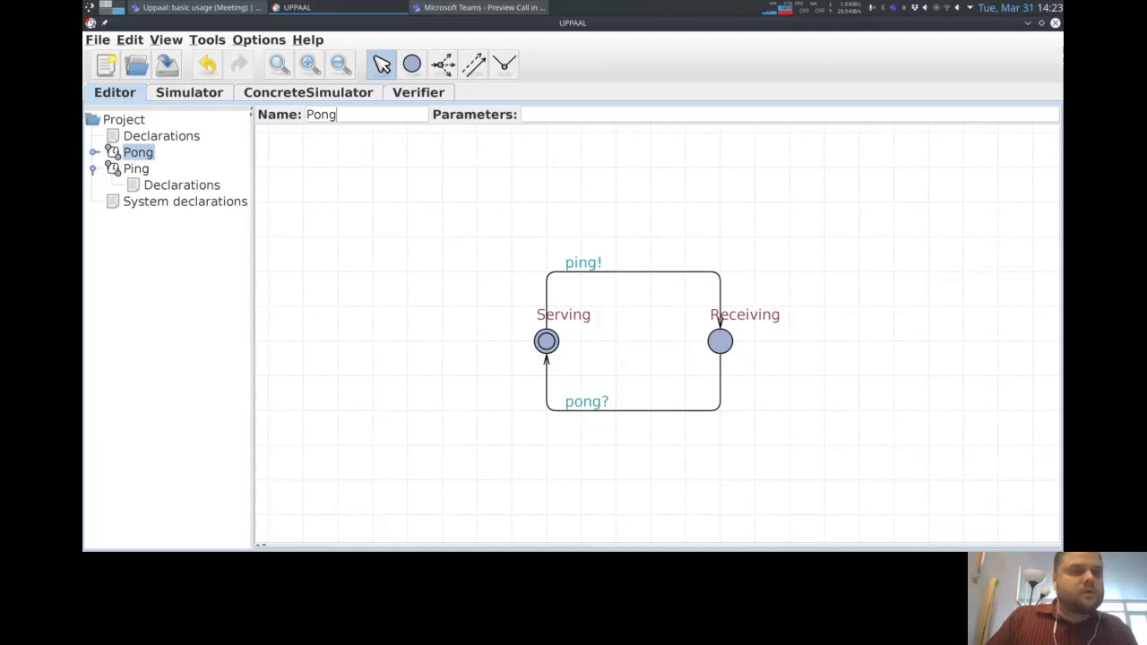
pyautogui.hotkey('ctrl', 'z')
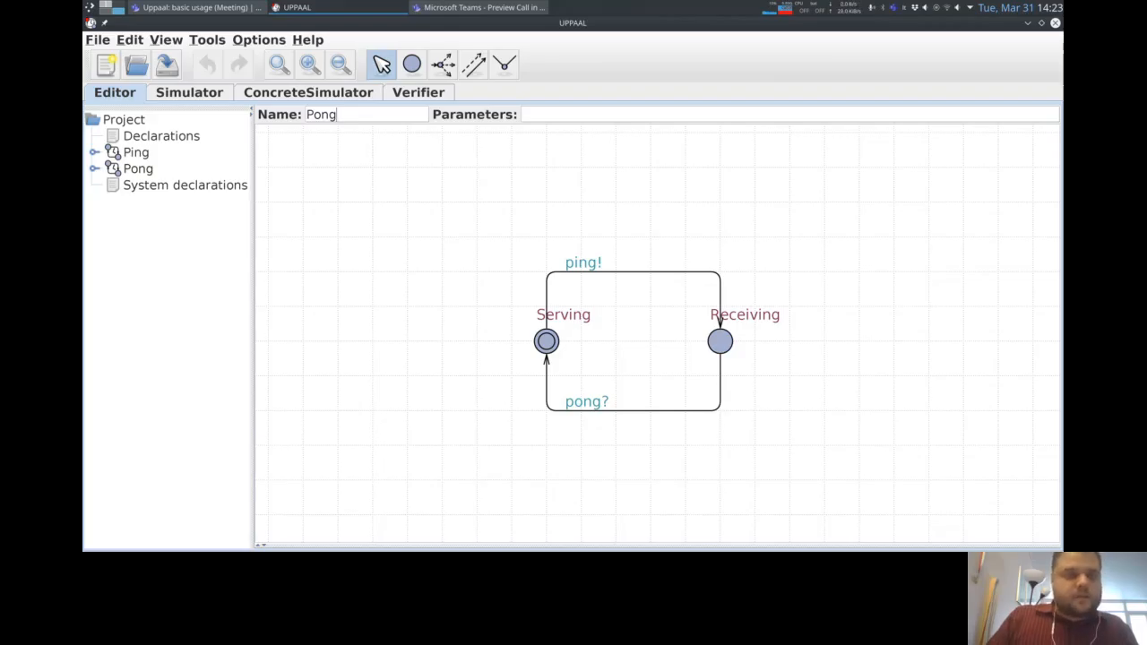
# - In the Pong template, set the synchronisation of the edge from Serving to Receiving to pong!
pyautogui.click(138, 168)
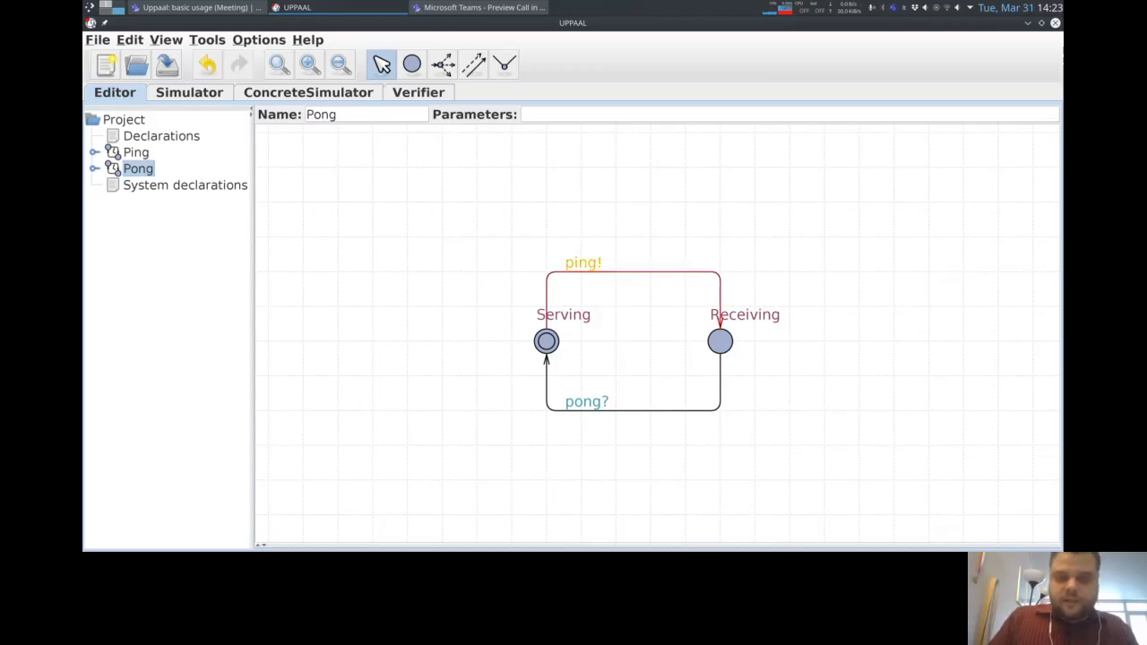
pyautogui.doubleClick(583, 262)
pyautogui.press('BackSpace')
pyautogui.write('ong!')
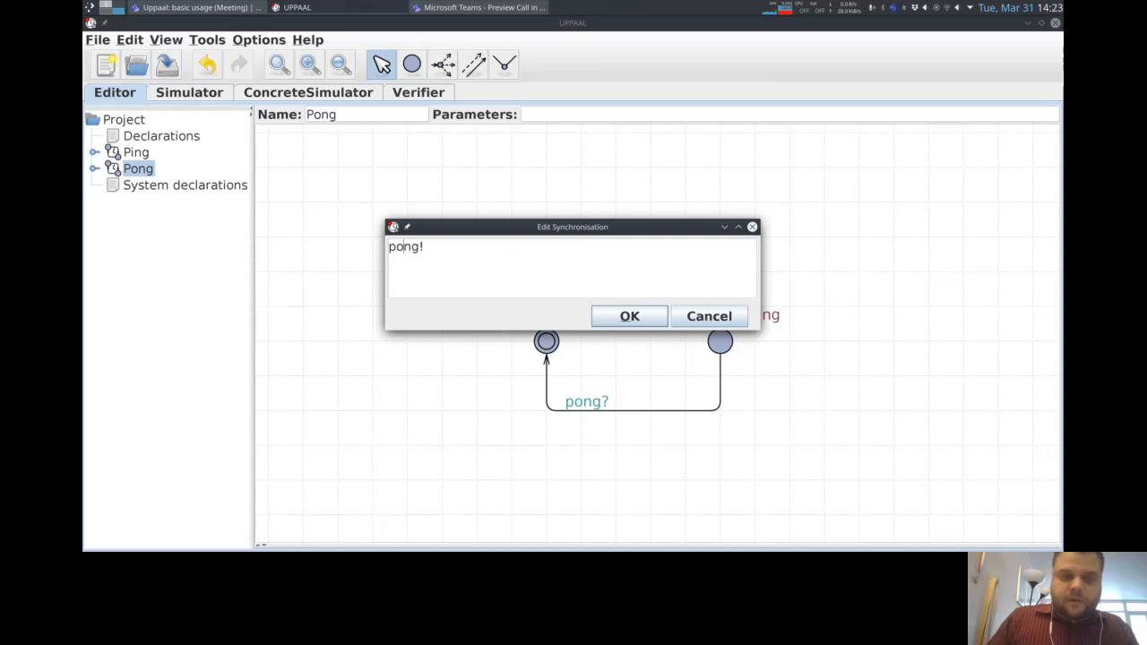
pyautogui.press('Return')
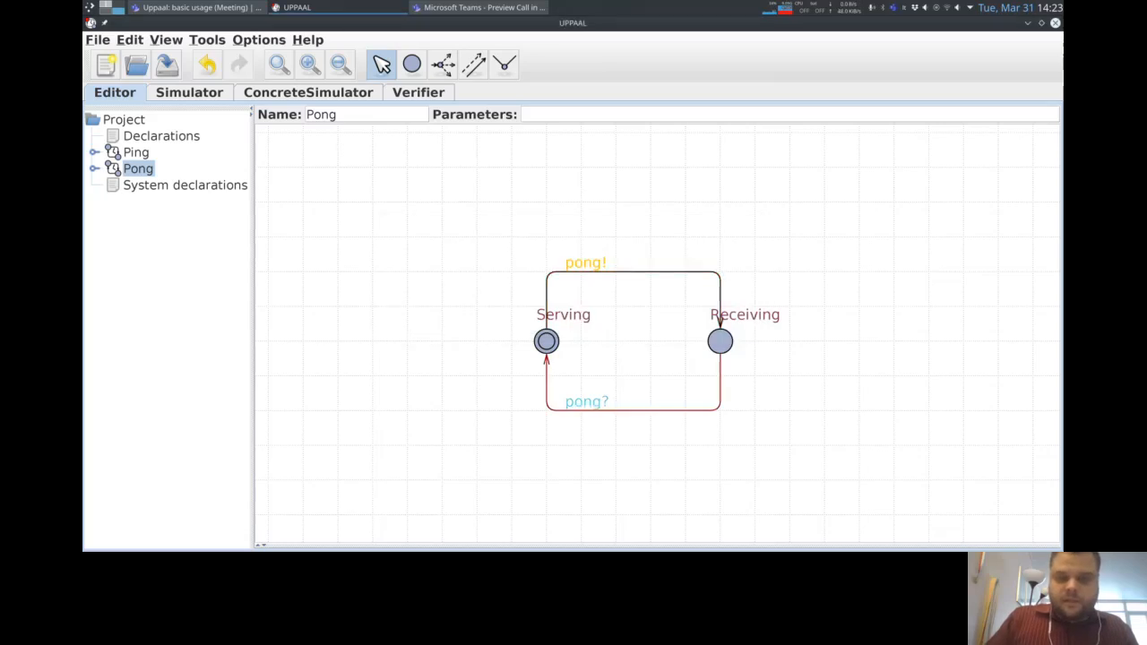
# - Set the synchronisation of Pong's edge from Receiving to Serving to ping? and make Receiving the initial location
pyautogui.doubleClick(586, 401)
pyautogui.press('BackSpace')
pyautogui.write('i')
pyautogui.press('Return')
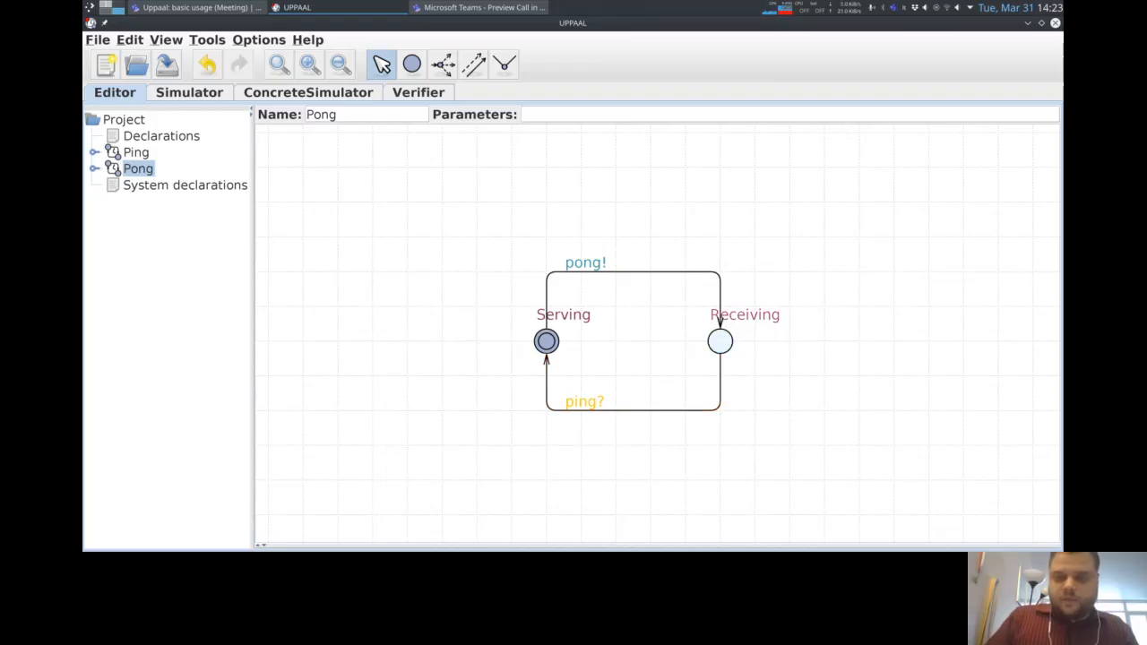
pyautogui.rightClick(723, 344)
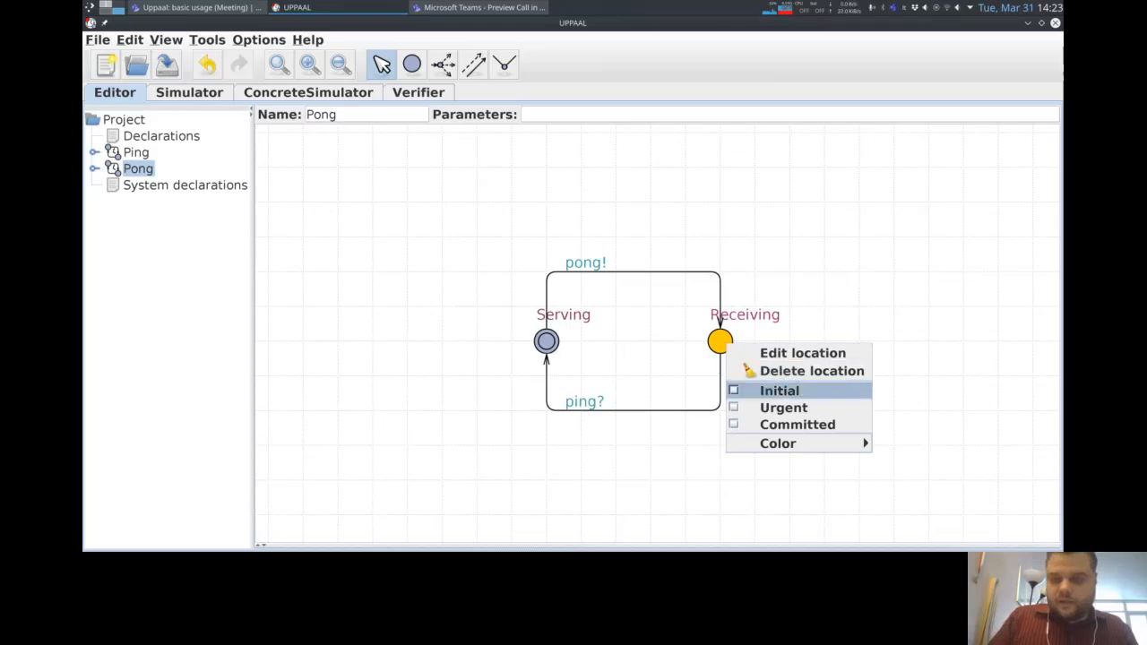
pyautogui.click(778, 390)
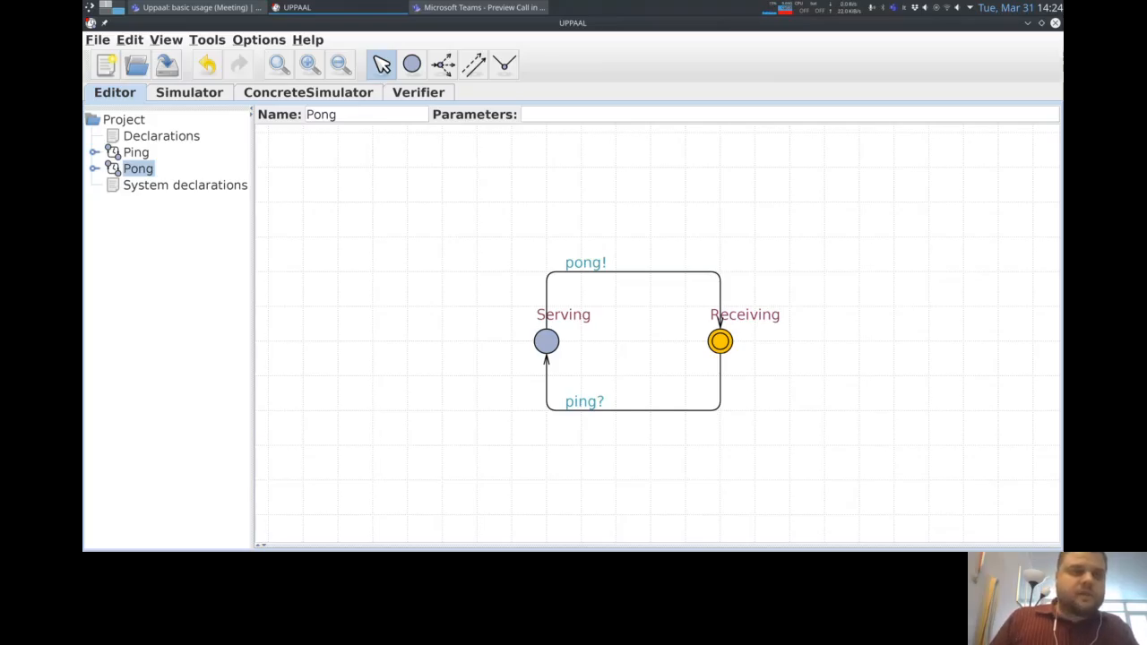
# - Check the model's syntax and examine the errors reported for the Ping template's synchronisations
pyautogui.hotkey('alt', 't')
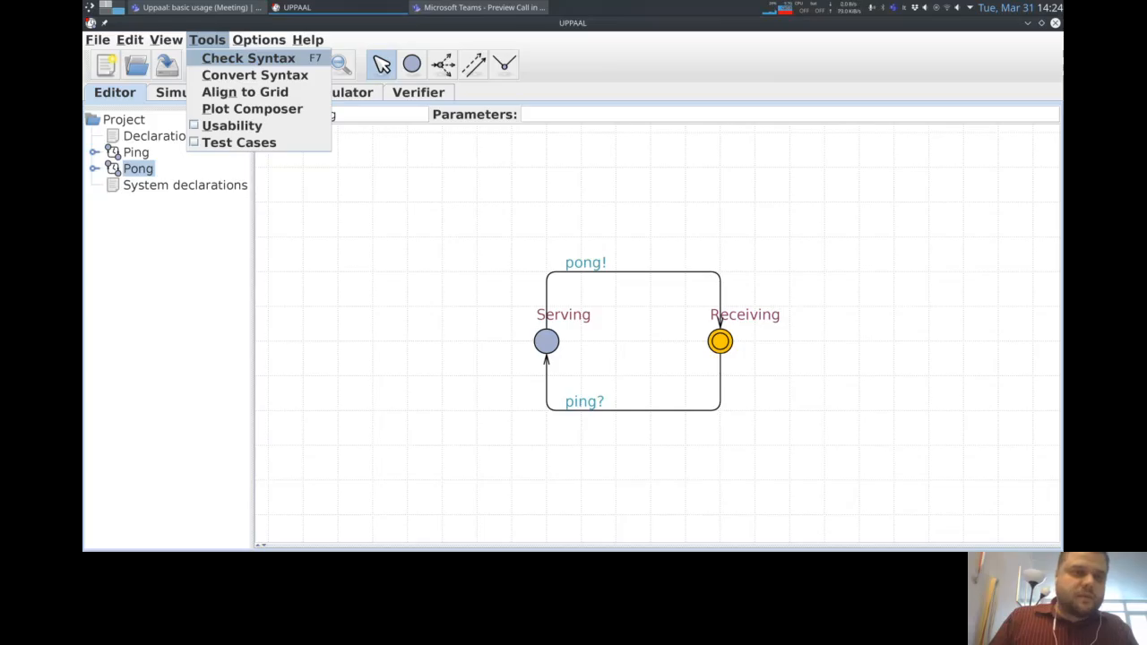
pyautogui.press('Escape')
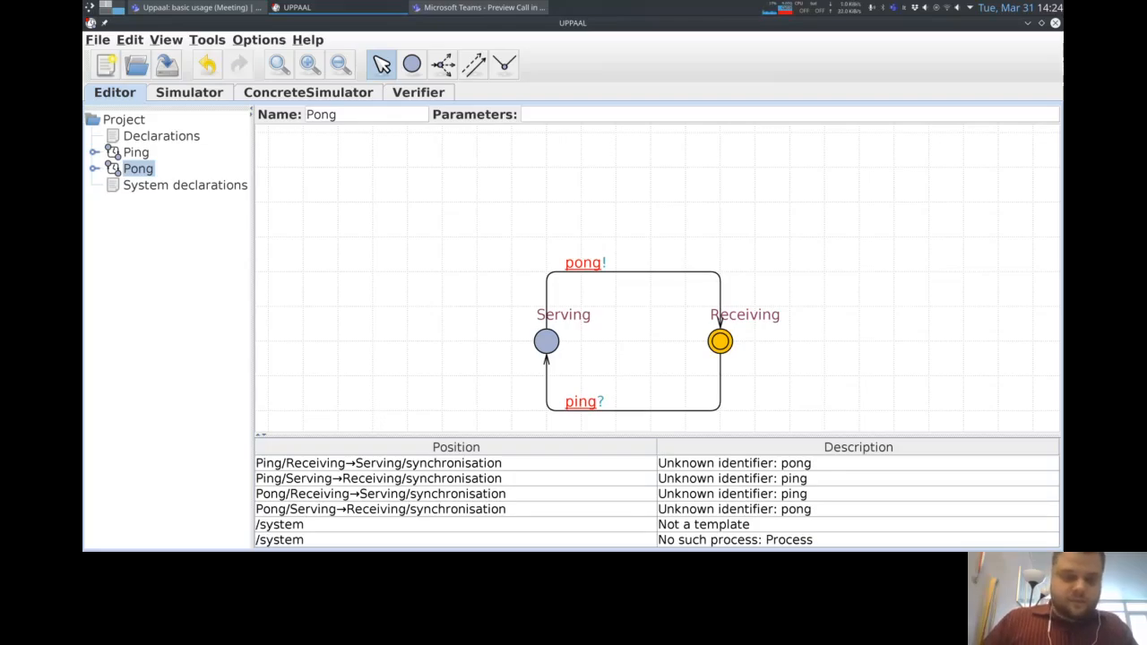
pyautogui.click(378, 463)
pyautogui.click(378, 479)
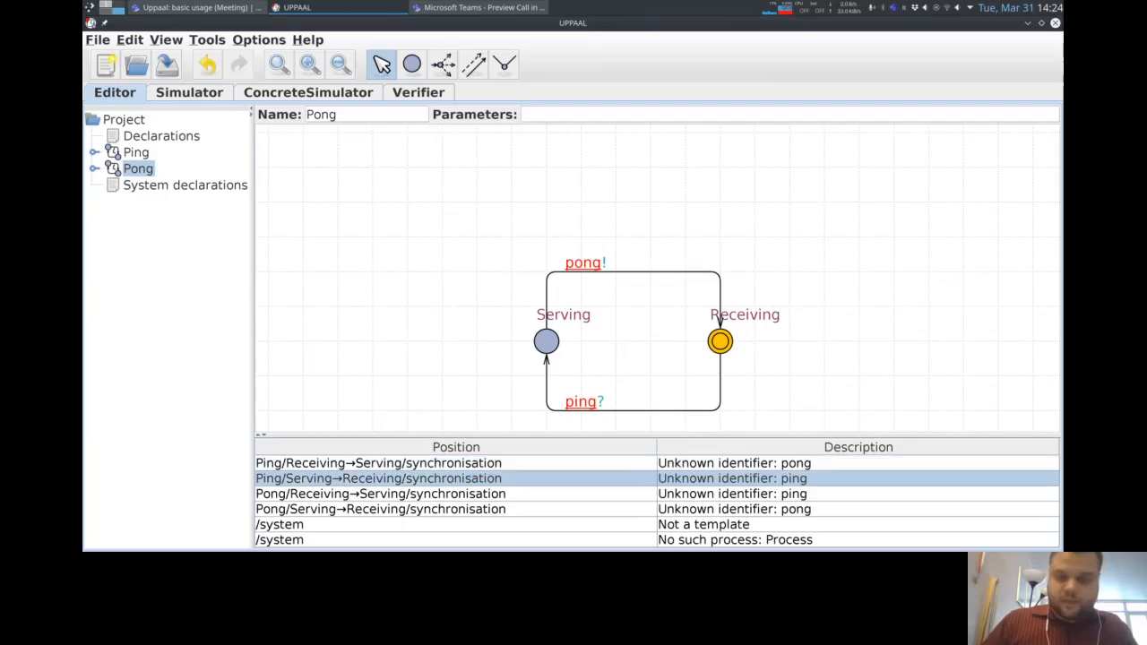
pyautogui.click(378, 463)
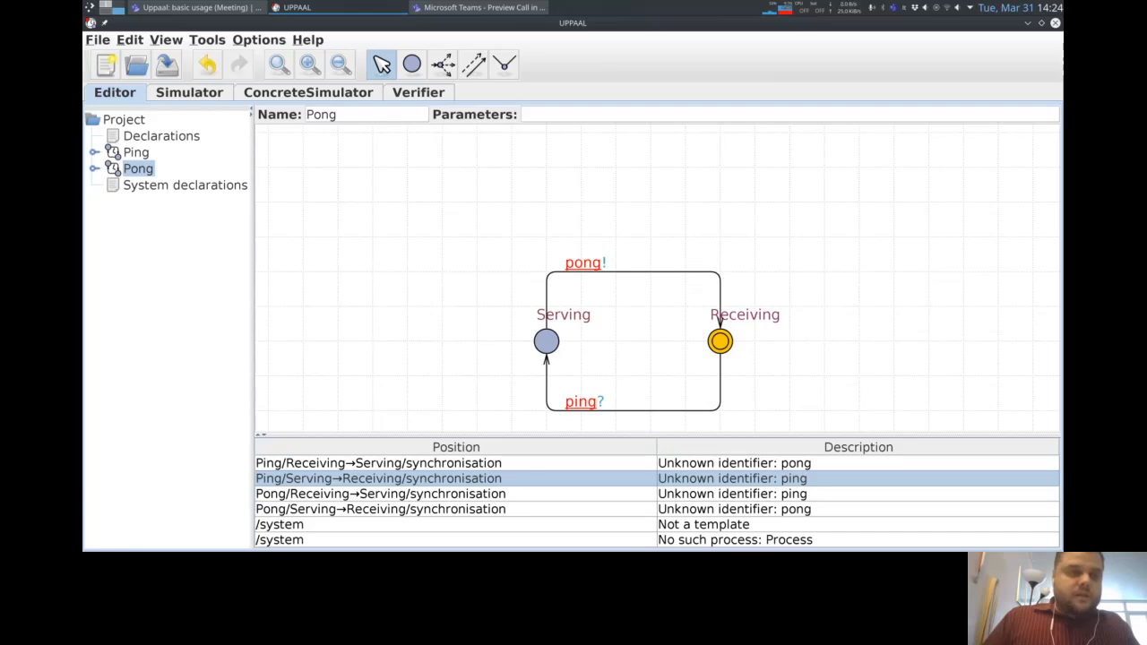
# - Replace the global declarations with the channel declaration "chan ping, pong;"
pyautogui.click(162, 135)
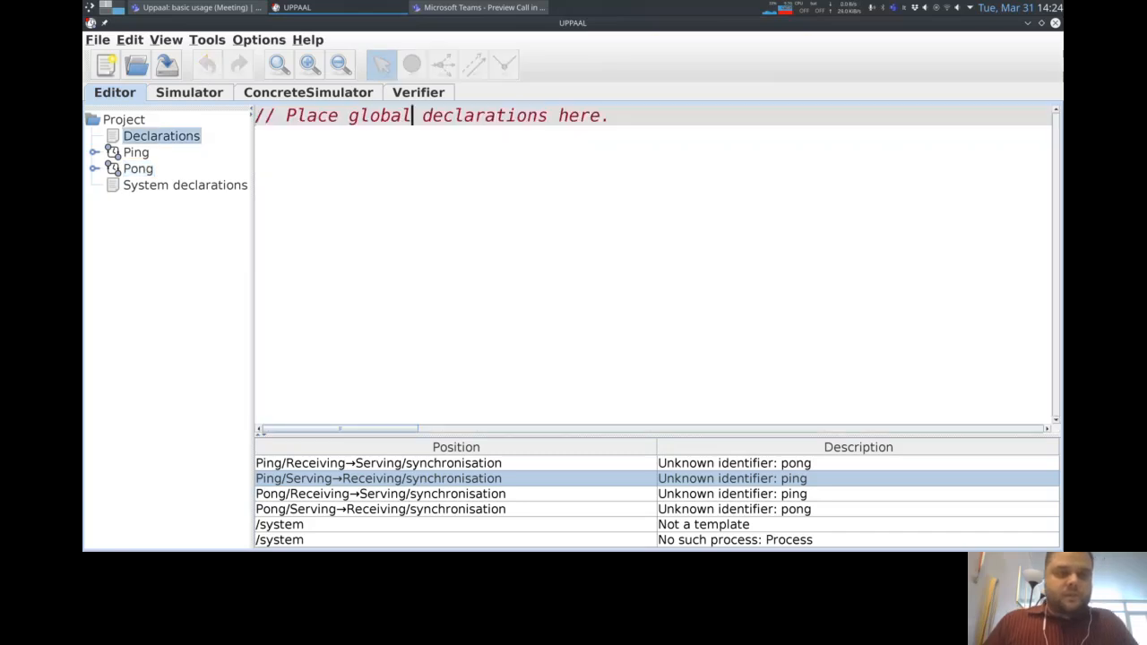
pyautogui.hotkey('ctrl', 'a')
pyautogui.write('c')
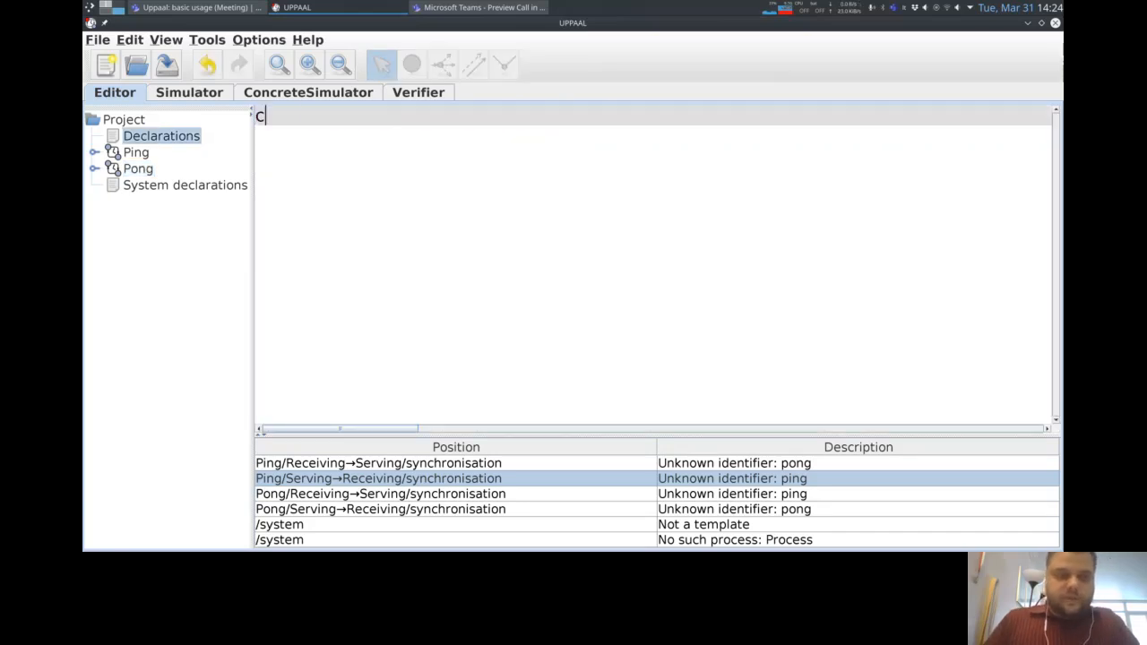
pyautogui.write('han ping, pong;')
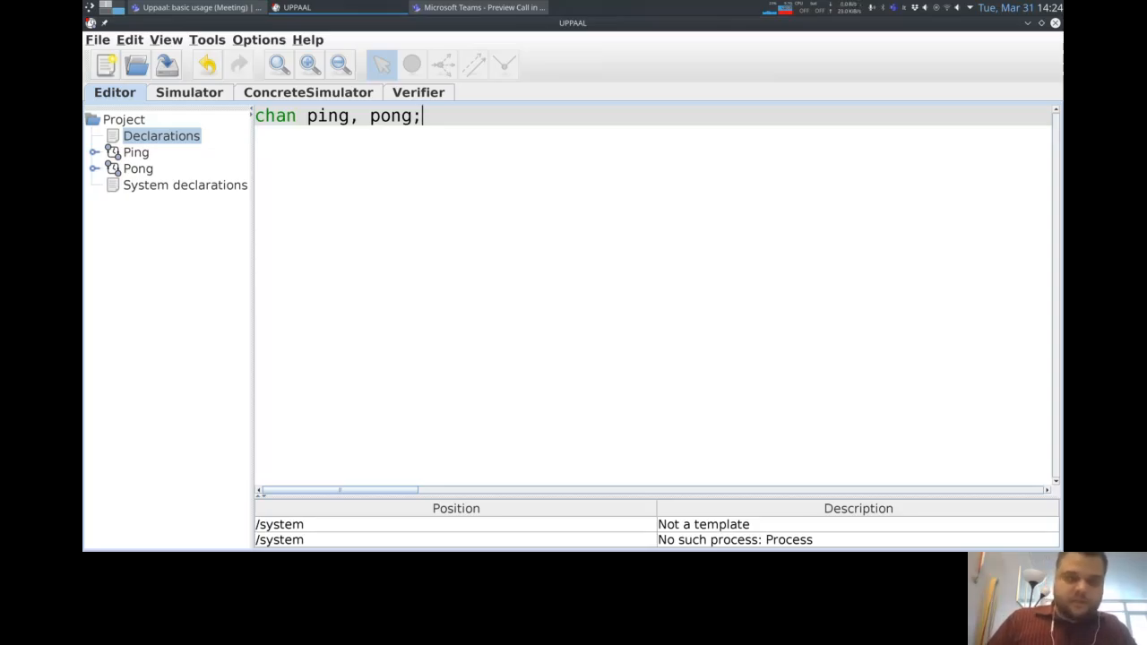
# - Review the default template instantiation in the system declarations and replace the whole text with "system Ping, Pong;"
pyautogui.click(184, 184)
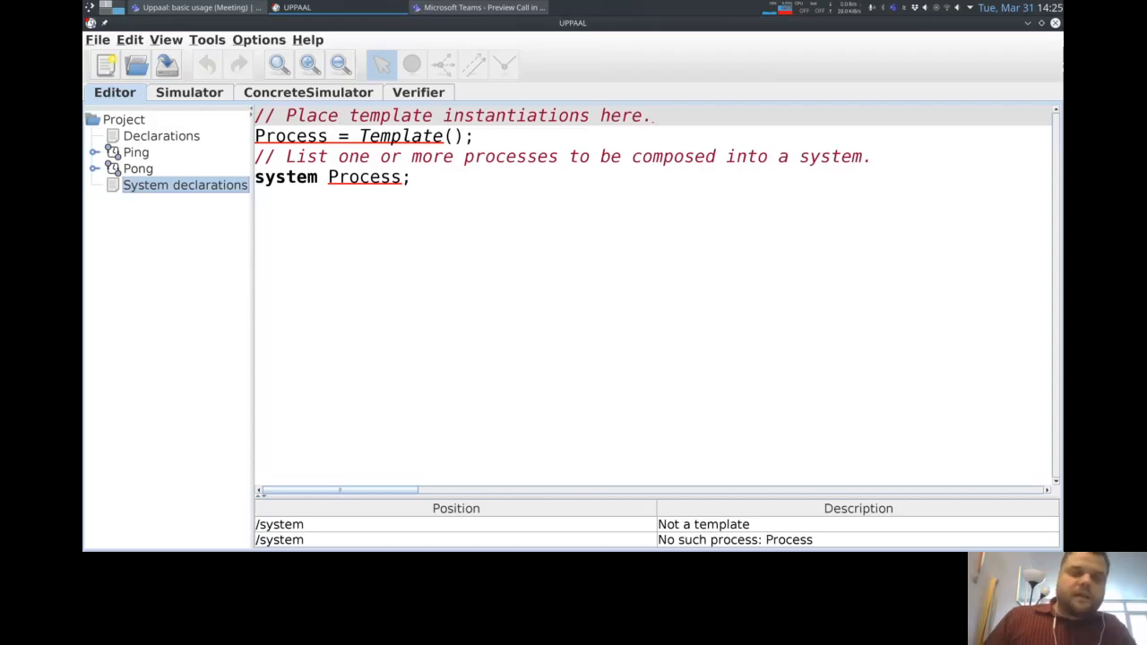
pyautogui.moveTo(308, 139)
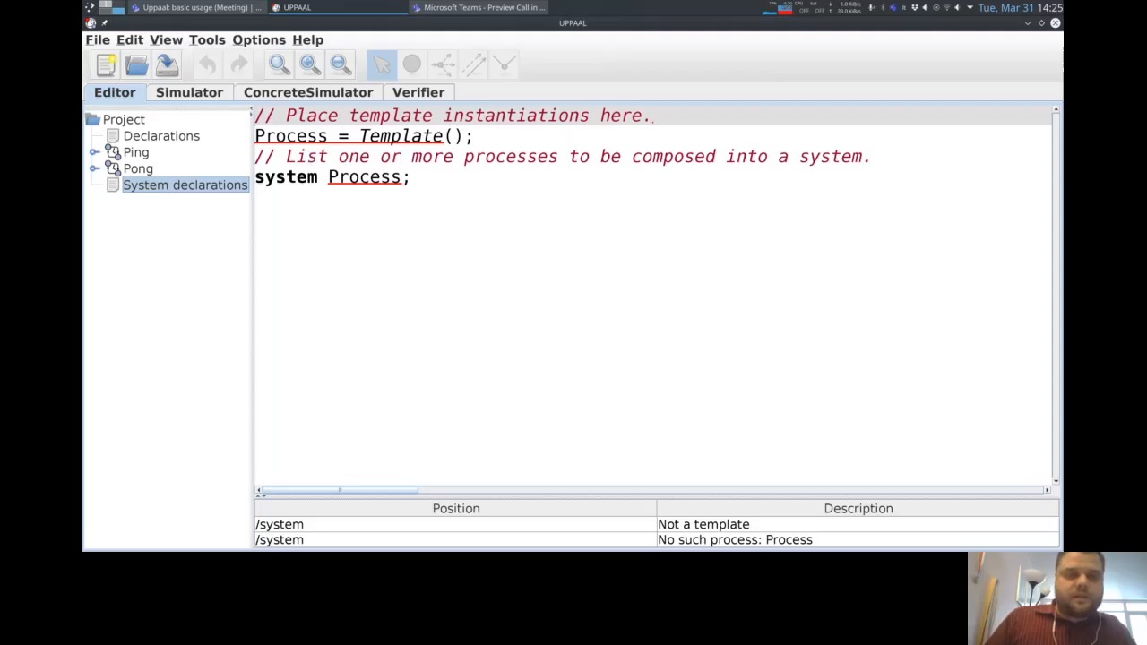
pyautogui.doubleClick(360, 175)
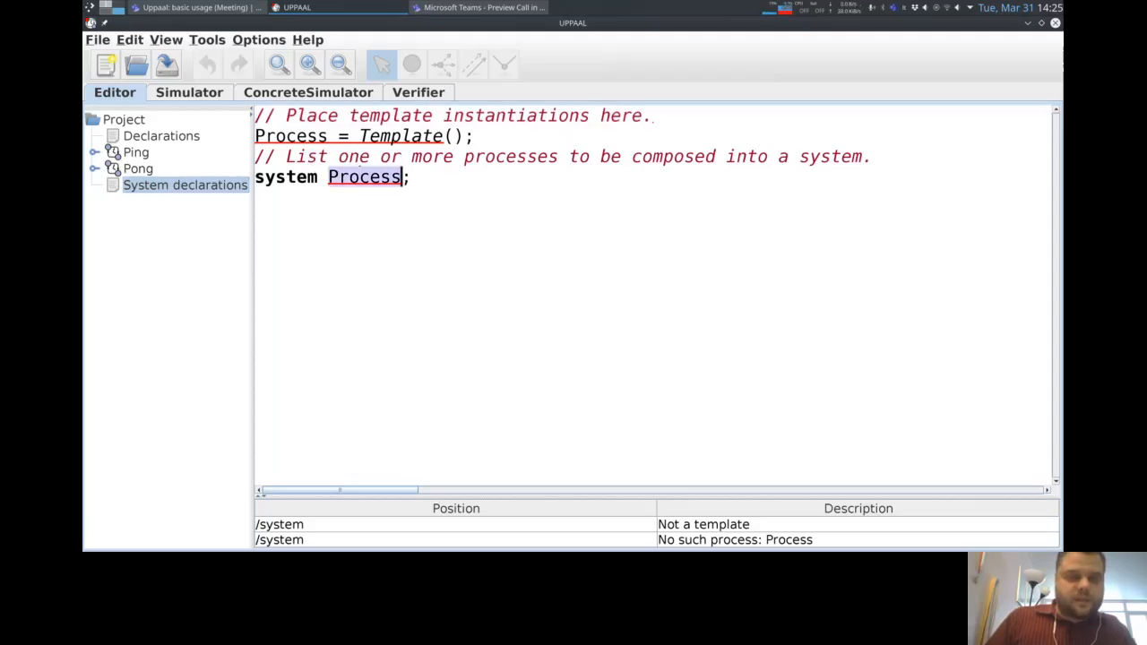
pyautogui.click(297, 136)
pyautogui.doubleClick(401, 135)
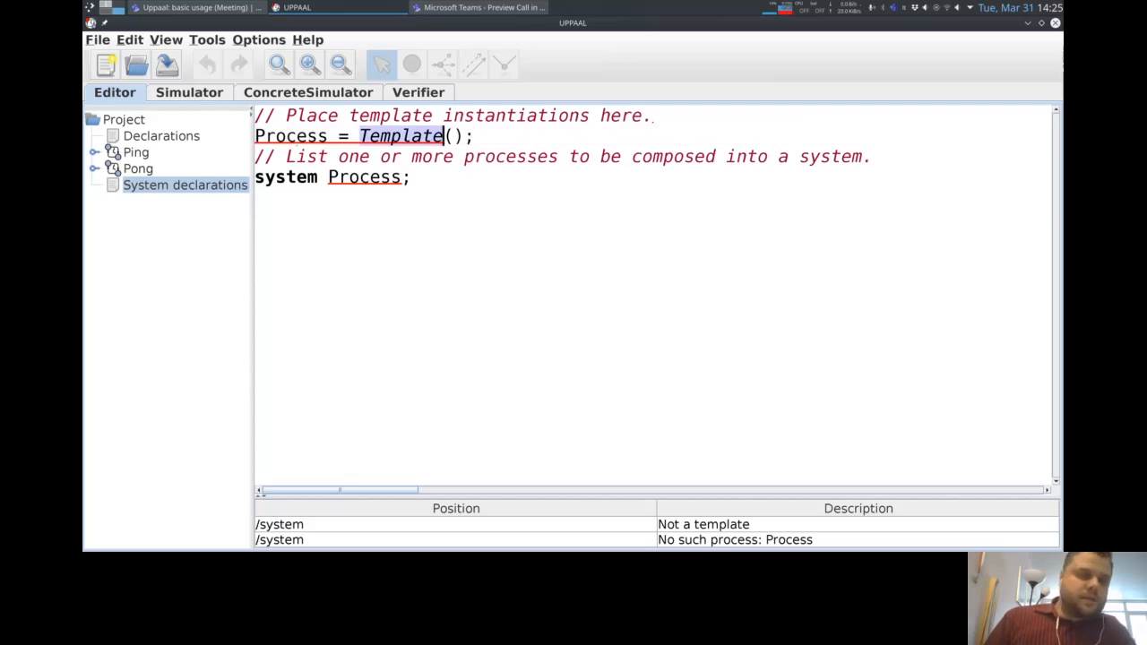
pyautogui.press('Right')
pyautogui.press('Right')
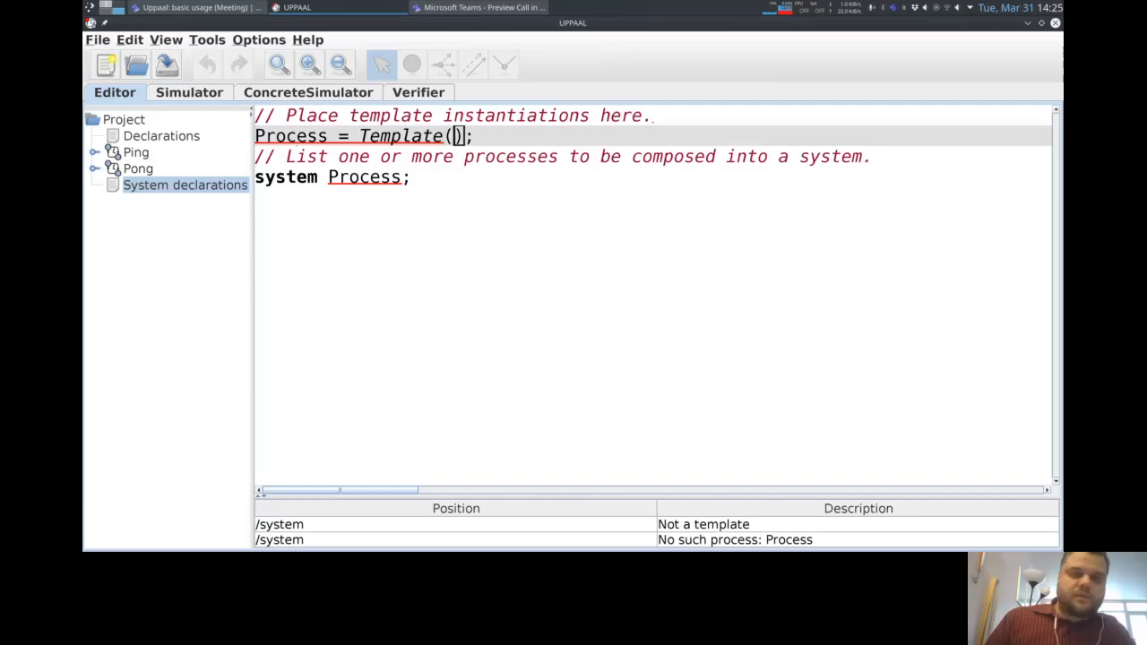
pyautogui.click(423, 136)
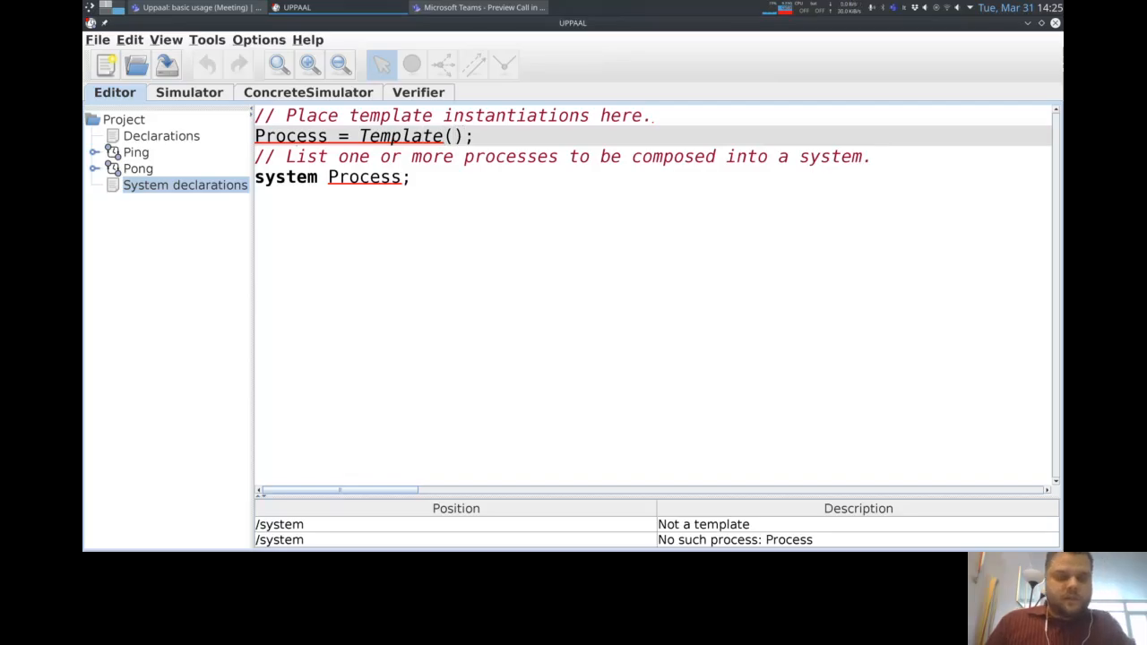
pyautogui.hotkey('ctrl', 'a')
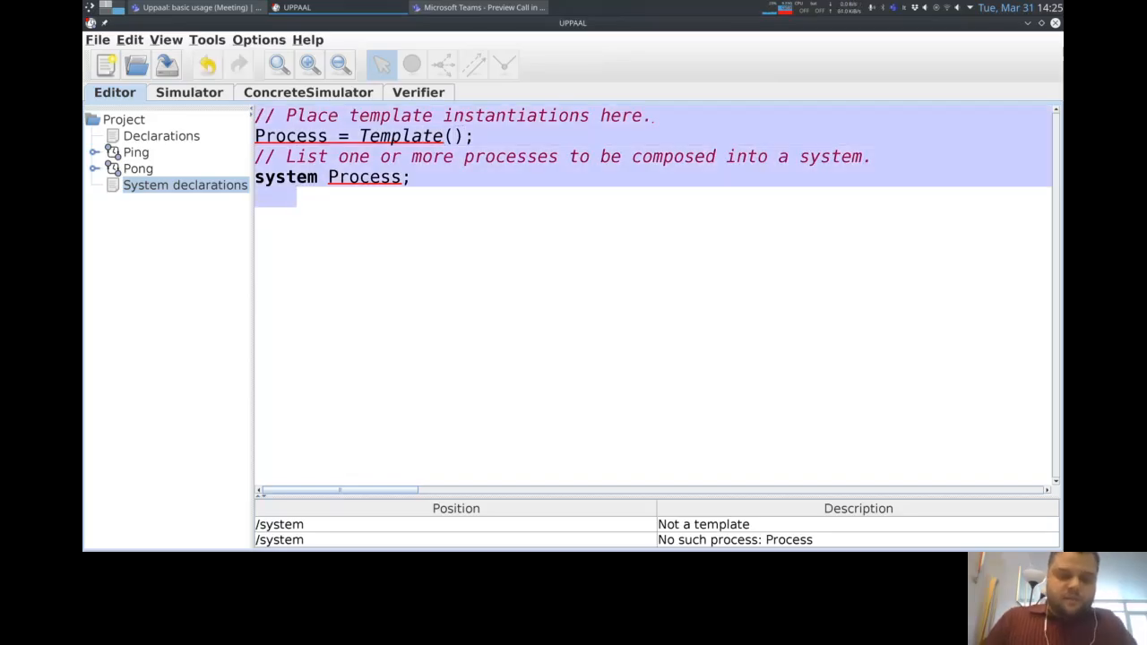
pyautogui.write('system Ping, Pong;')
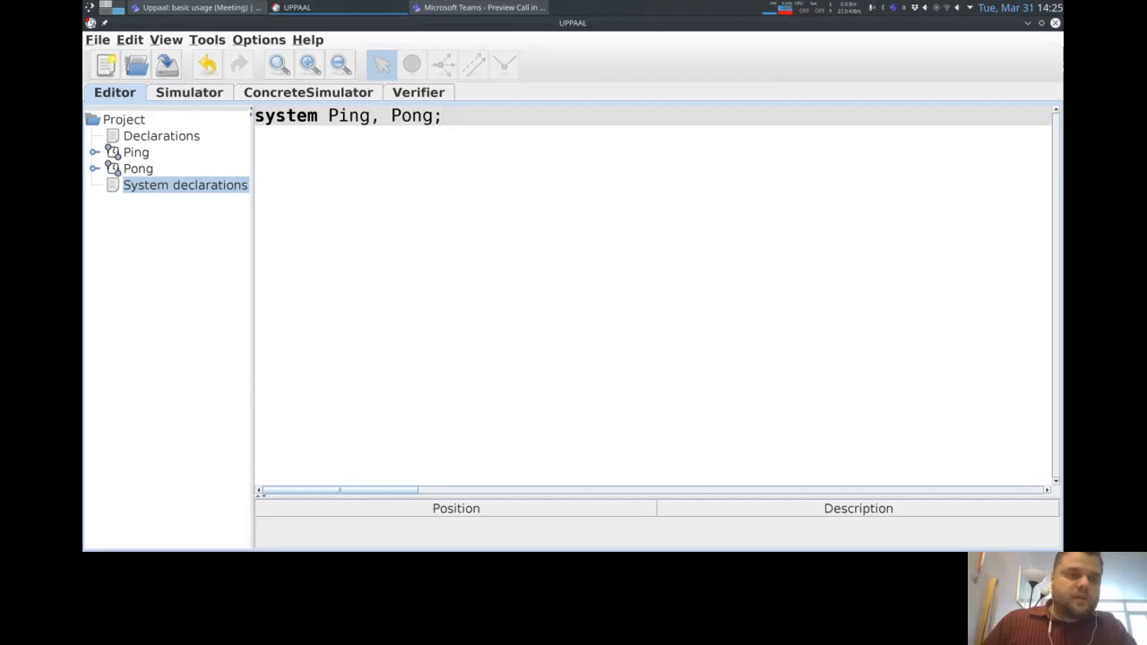
# - Upload the current model to the simulator and widen the constraints area
pyautogui.click(189, 92)
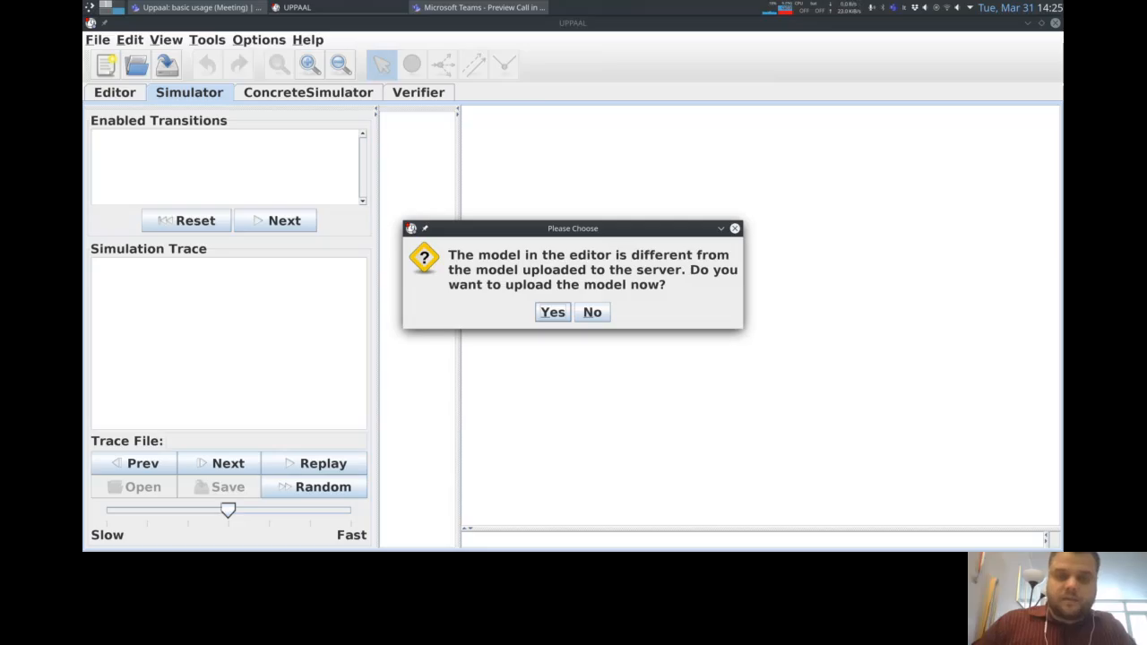
pyautogui.press('Return')
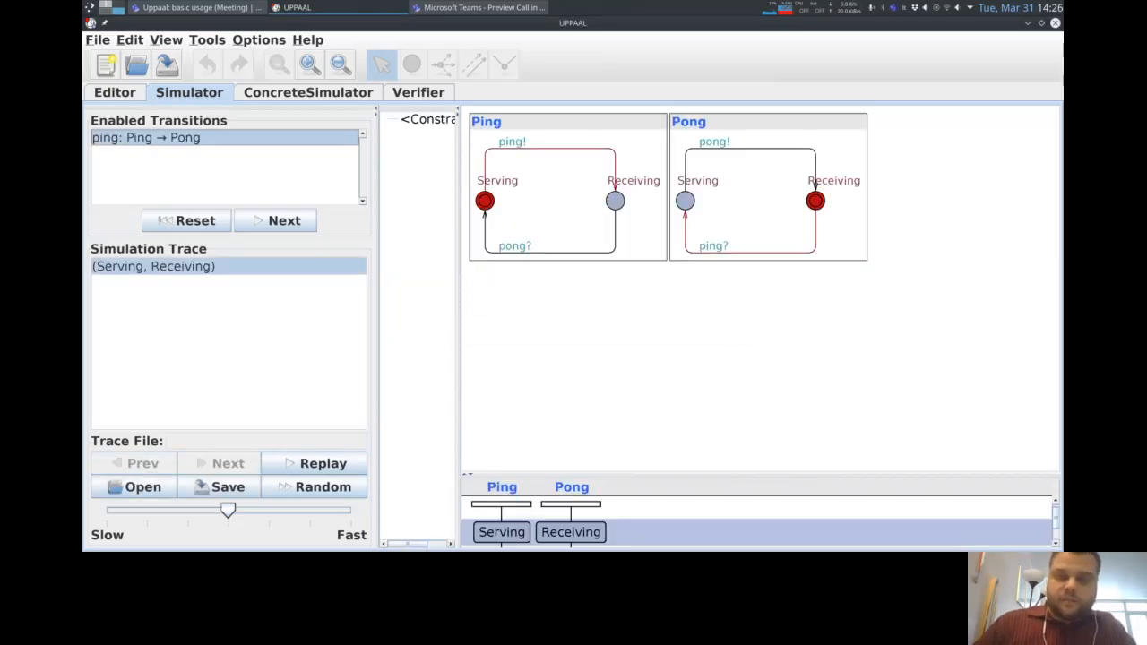
pyautogui.moveTo(460, 358); pyautogui.dragTo(494, 358)
# - Step the simulation repeatedly through the alternating ping and pong transitions between Ping and Pong
pyautogui.click(275, 220)
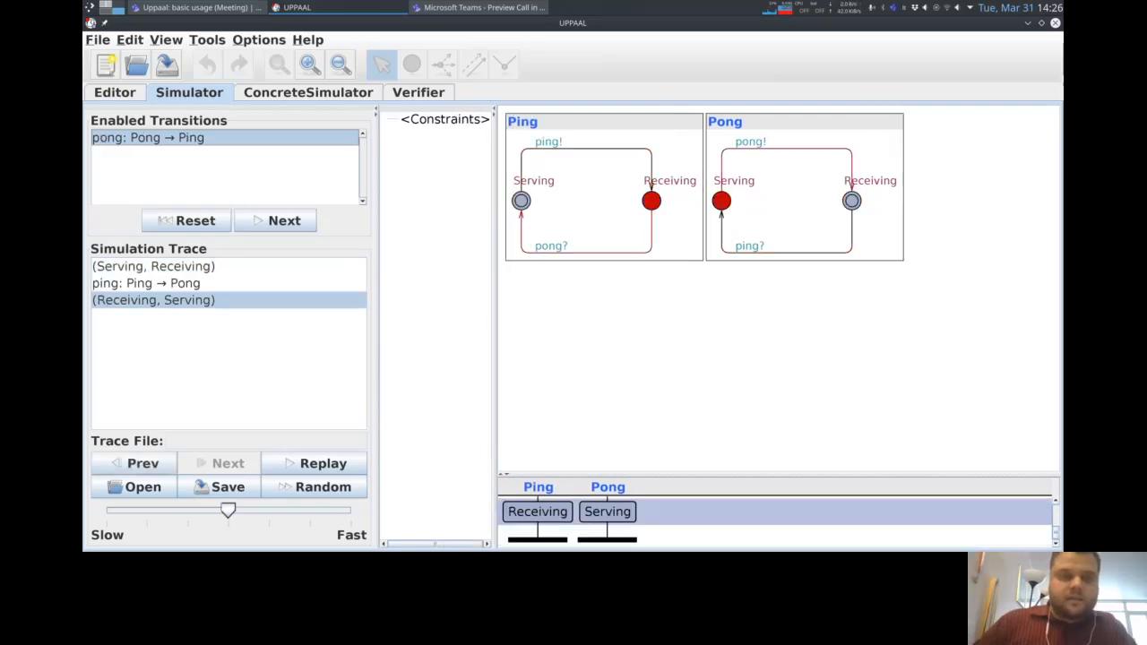
pyautogui.click(275, 220)
pyautogui.click(275, 220)
pyautogui.click(275, 220)
pyautogui.click(275, 220)
pyautogui.click(275, 221)
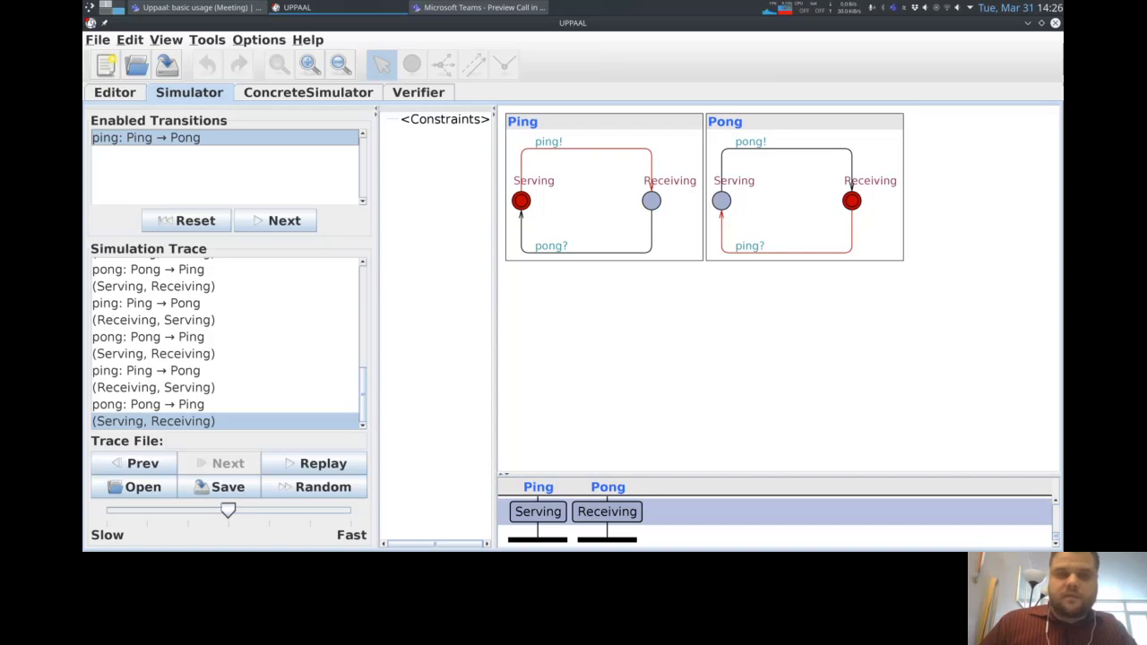
pyautogui.click(445, 119)
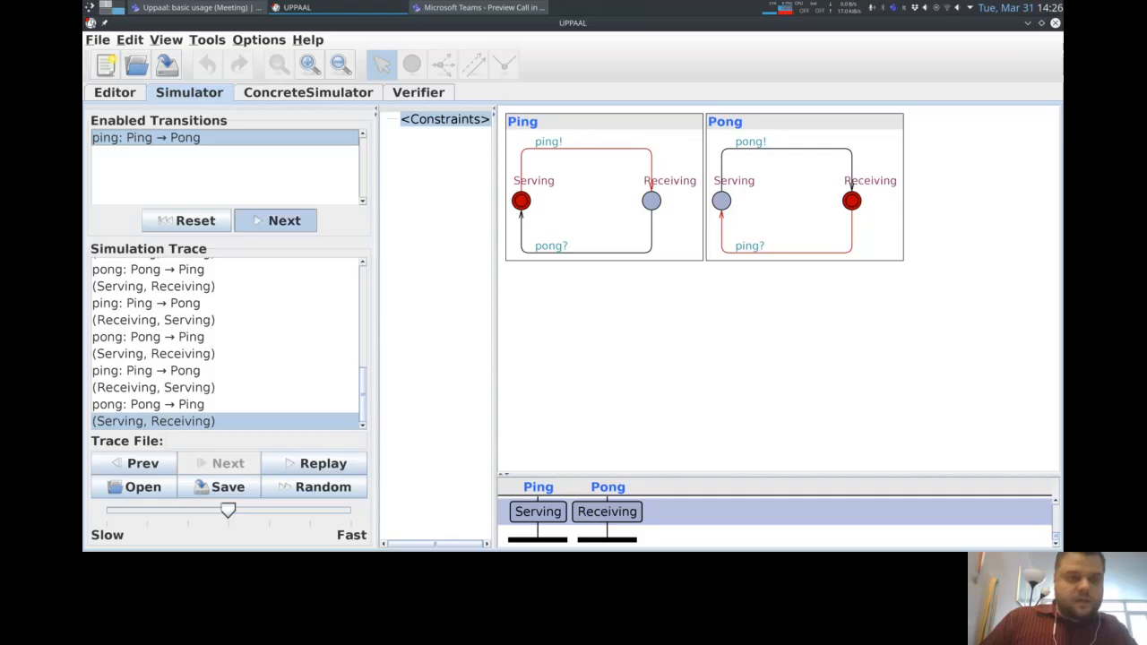
pyautogui.click(284, 221)
pyautogui.click(284, 220)
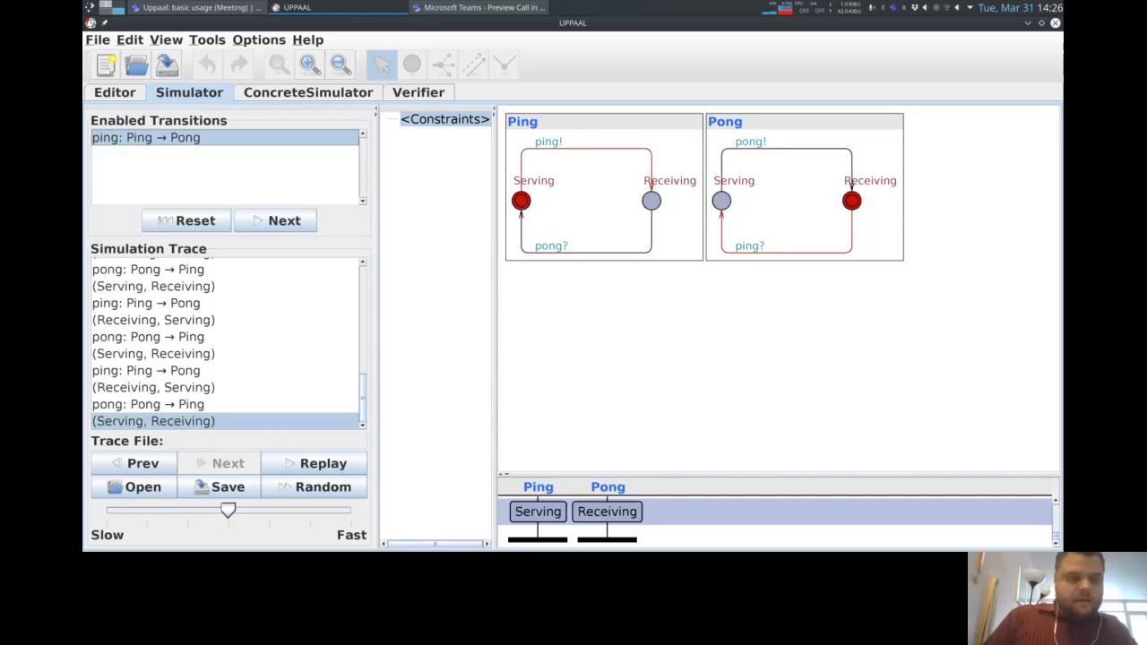
# - Browse back and forth through the states and transitions of the simulation trace
pyautogui.click(146, 302)
pyautogui.press('Down')
pyautogui.press('Down')
pyautogui.press('Down')
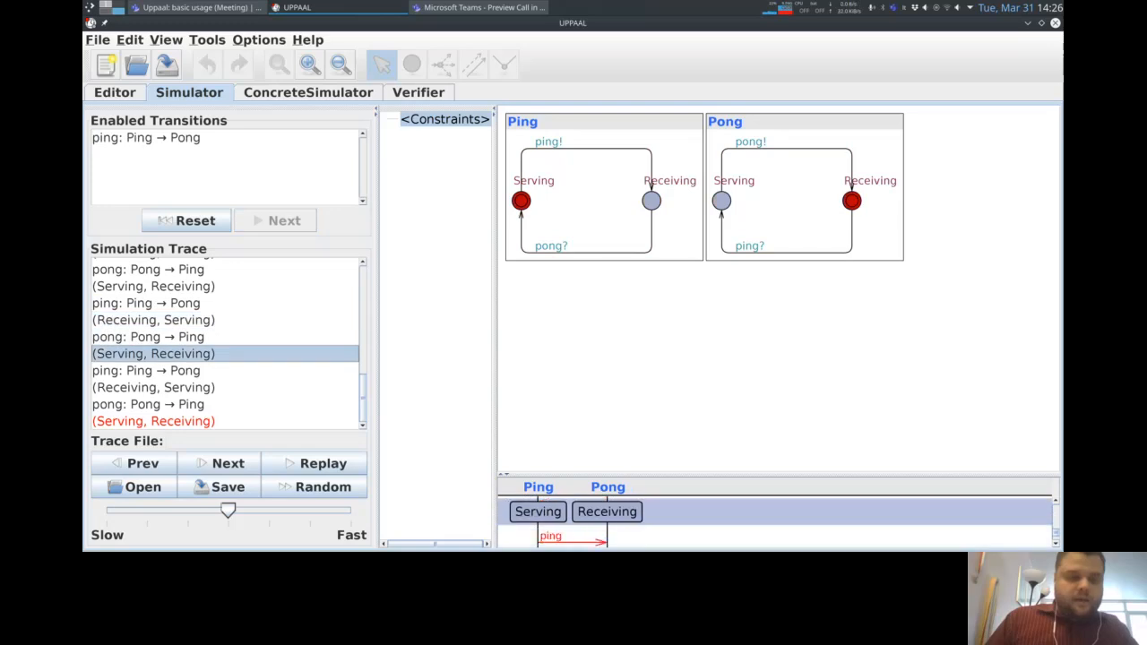
pyautogui.press('Up')
pyautogui.press('Up')
pyautogui.press('Up')
pyautogui.press('Up')
pyautogui.press('Up')
pyautogui.press('Up')
pyautogui.press('Up')
pyautogui.press('Up')
pyautogui.press('Up')
pyautogui.press('Up')
pyautogui.press('Up')
pyautogui.press('Up')
pyautogui.press('Up')
pyautogui.press('Up')
pyautogui.press('Up')
pyautogui.press('Down')
pyautogui.press('Down')
pyautogui.press('Down')
pyautogui.press('Down')
pyautogui.press('Down')
pyautogui.press('Down')
pyautogui.press('Down')
pyautogui.press('Down')
pyautogui.press('Down')
pyautogui.press('Down')
pyautogui.press('Down')
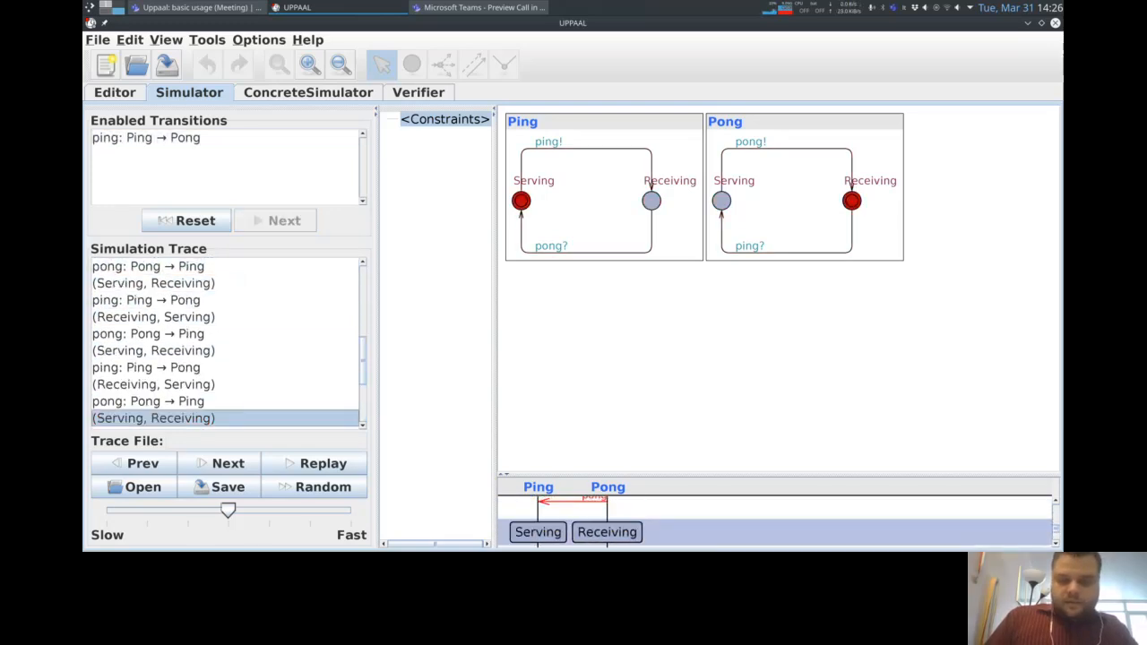
# - Enlarge the message sequence chart and view it from the initial state
pyautogui.moveTo(777, 475); pyautogui.dragTo(777, 313)
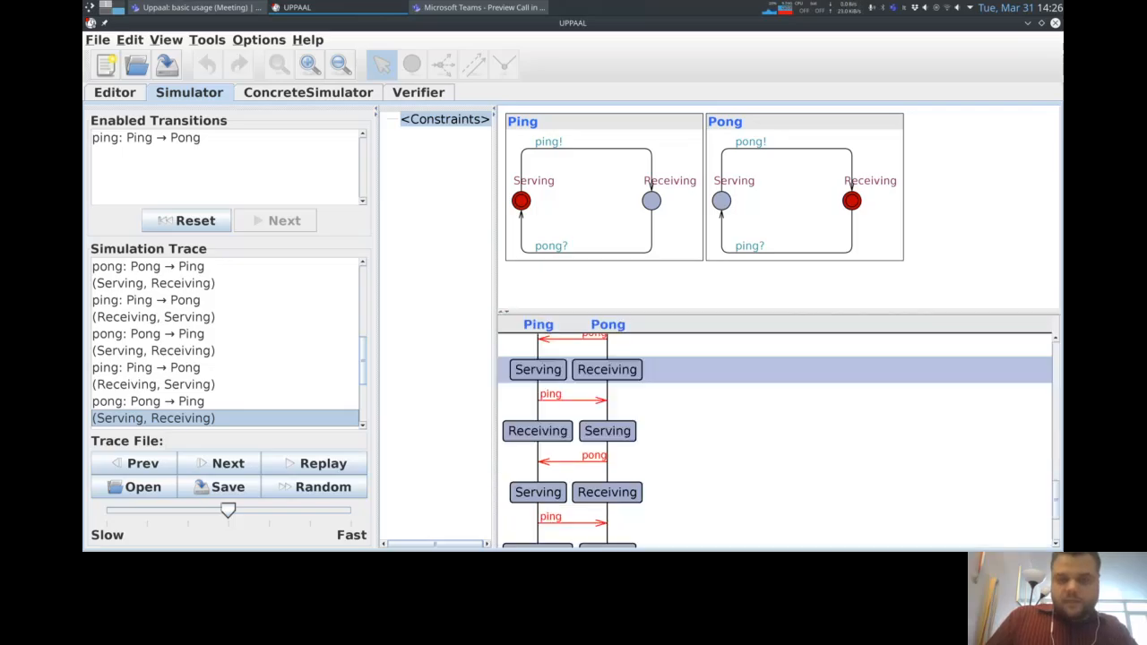
pyautogui.scroll(5, 776, 430)
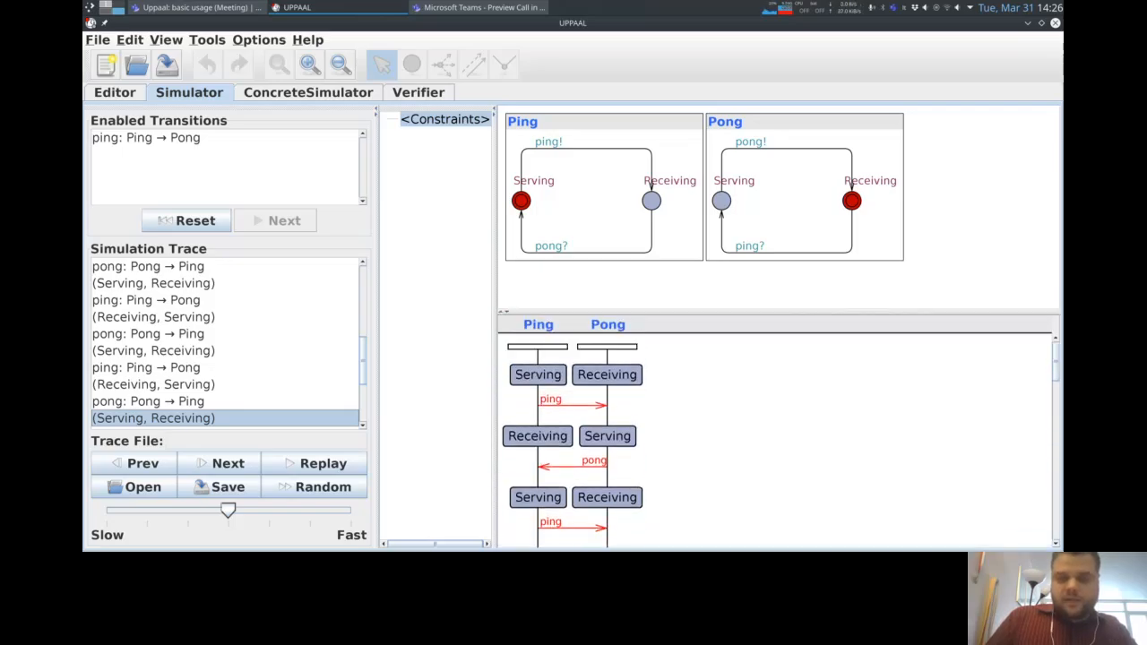
# - Examine individual states and ping and pong transitions along the message sequence chart, finishing on the first ping transition
pyautogui.click(776, 375)
pyautogui.click(776, 436)
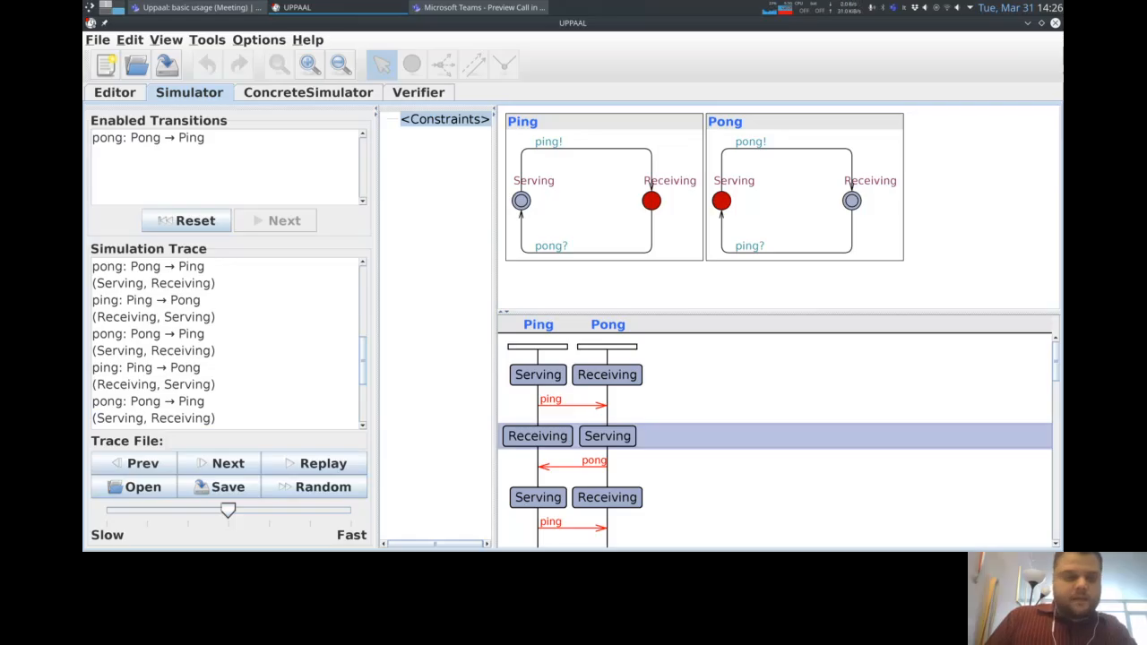
pyautogui.click(776, 529)
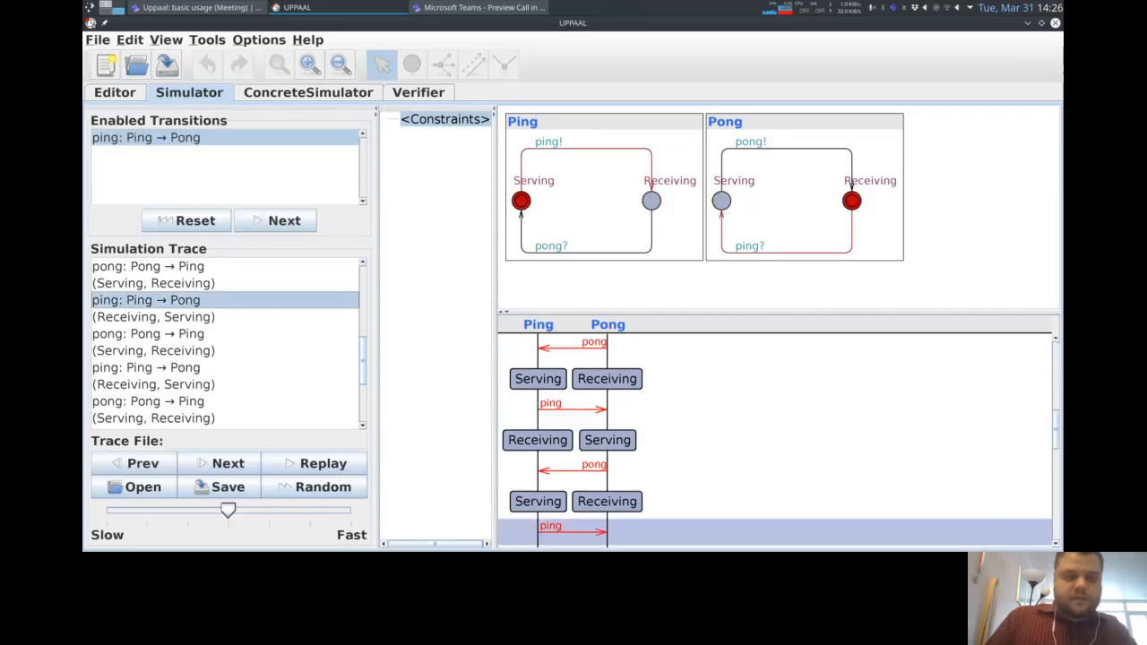
pyautogui.click(776, 379)
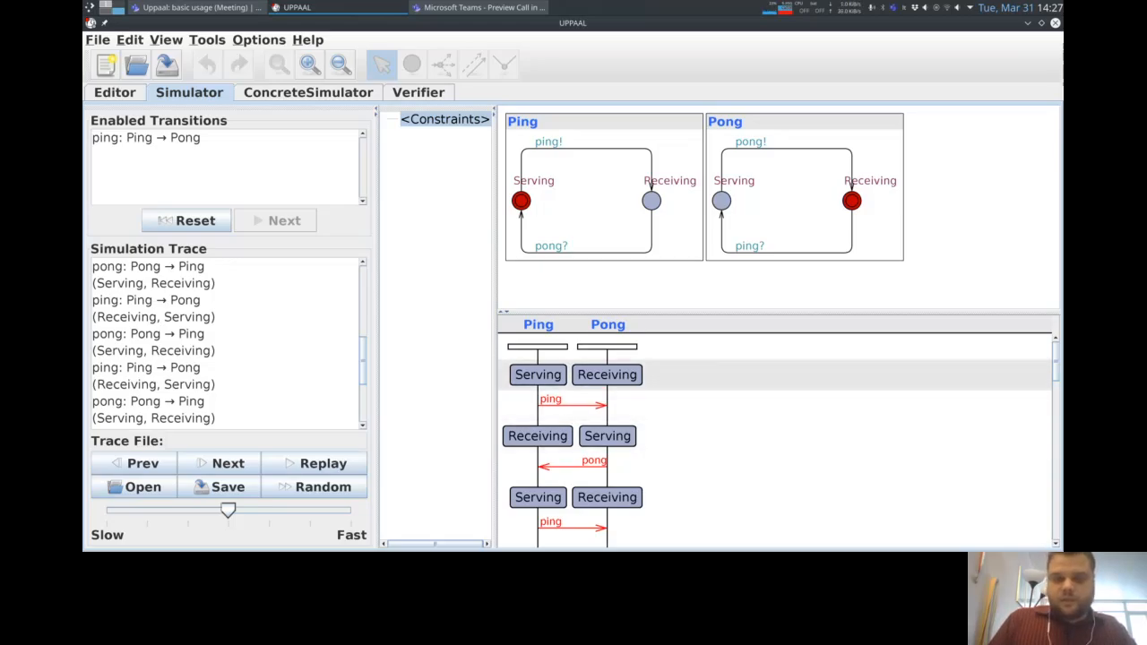
pyautogui.click(574, 375)
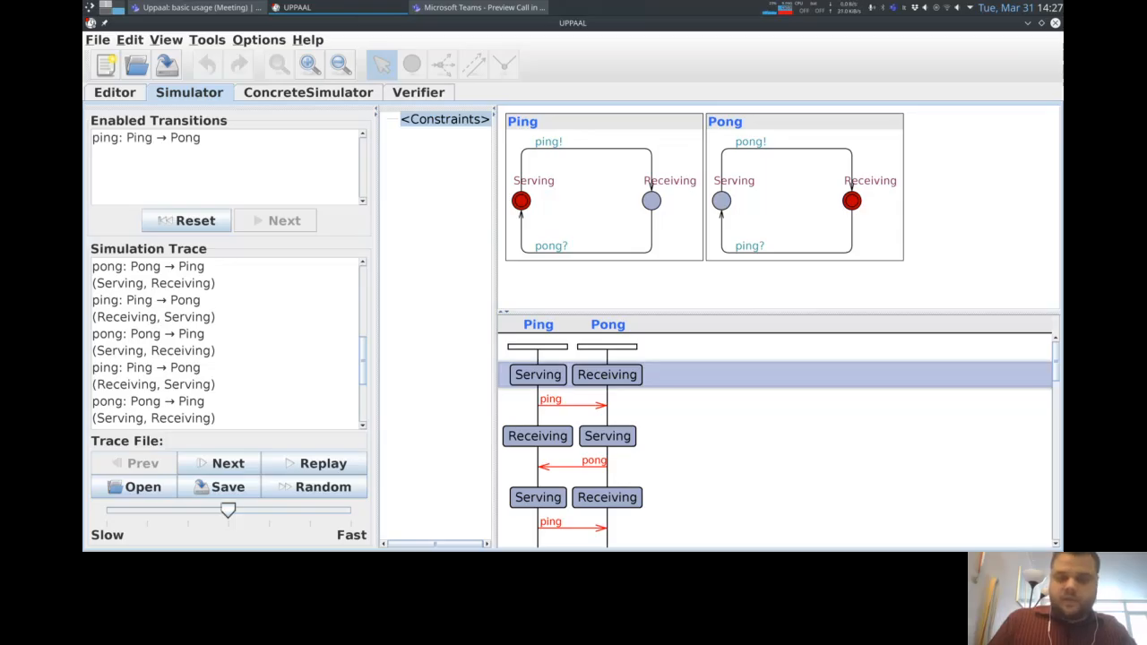
pyautogui.click(573, 405)
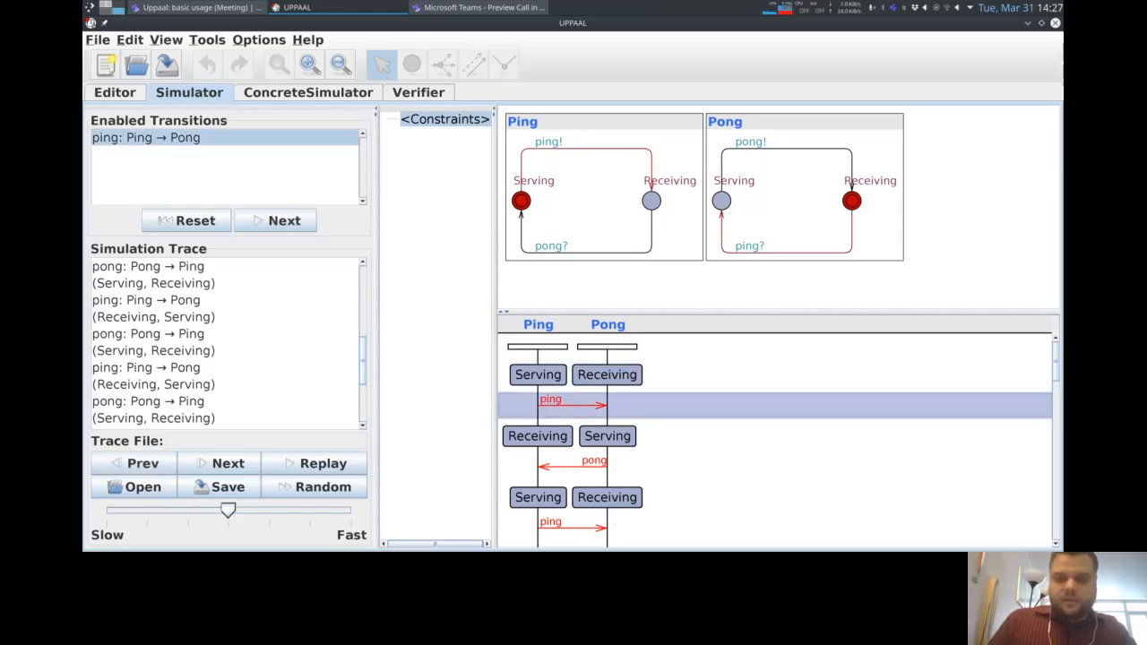
pyautogui.click(573, 436)
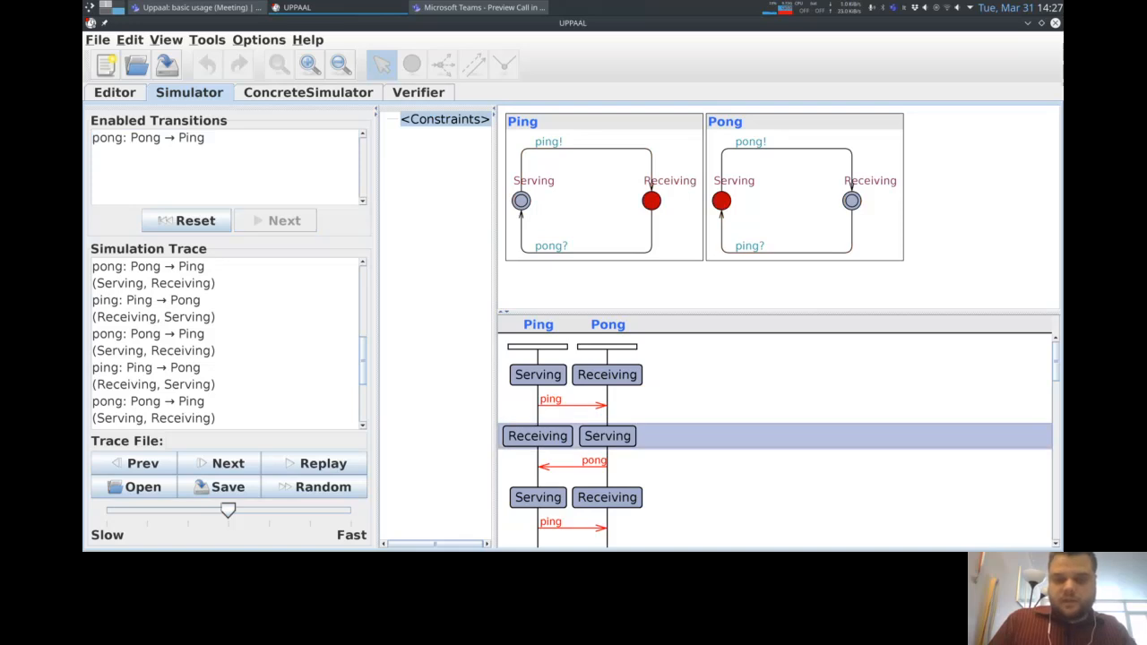
pyautogui.scroll(-10, 573, 436)
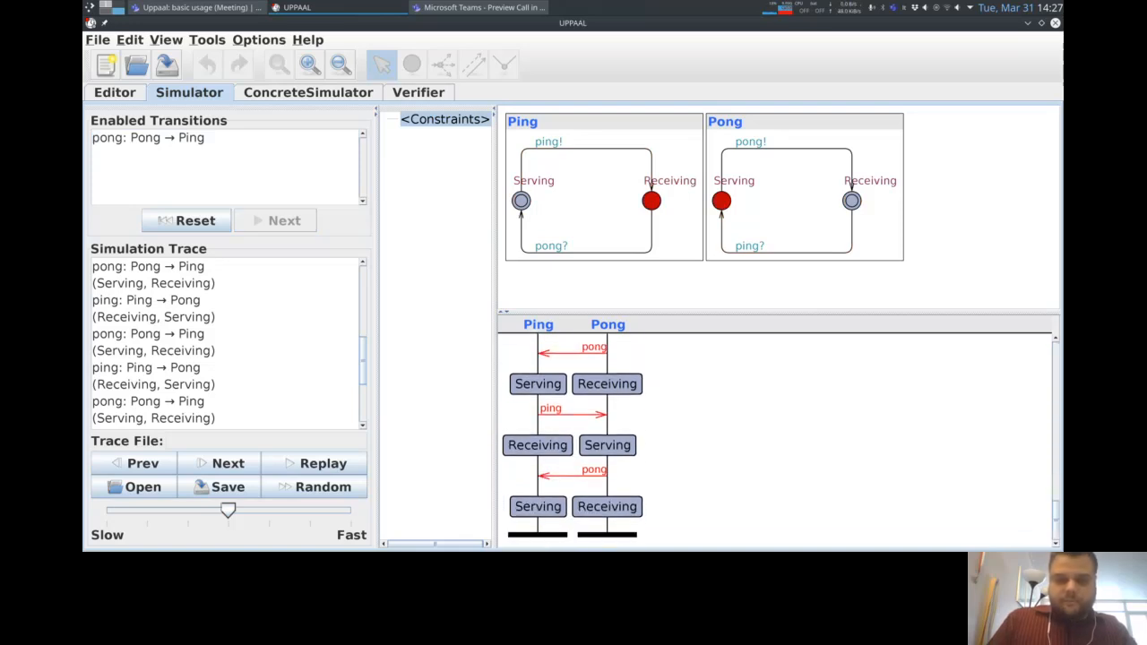
pyautogui.click(573, 394)
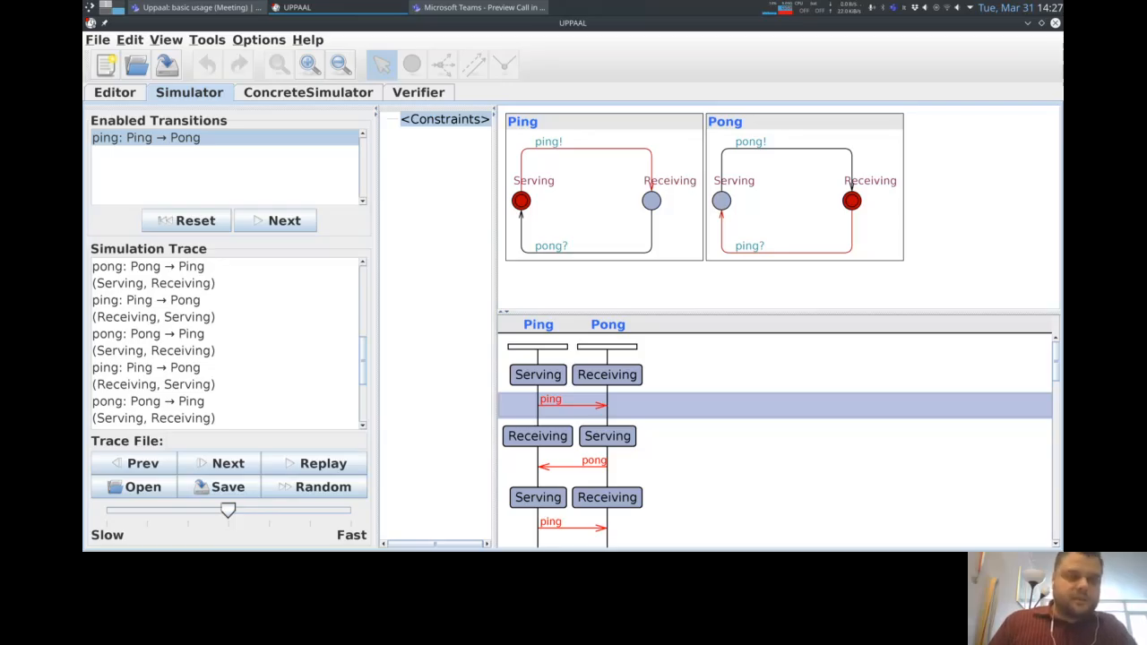
# - Enable marking of visited elements and walk the trace from the initial state through the first ping to the following state
pyautogui.hotkey('alt', 'v')
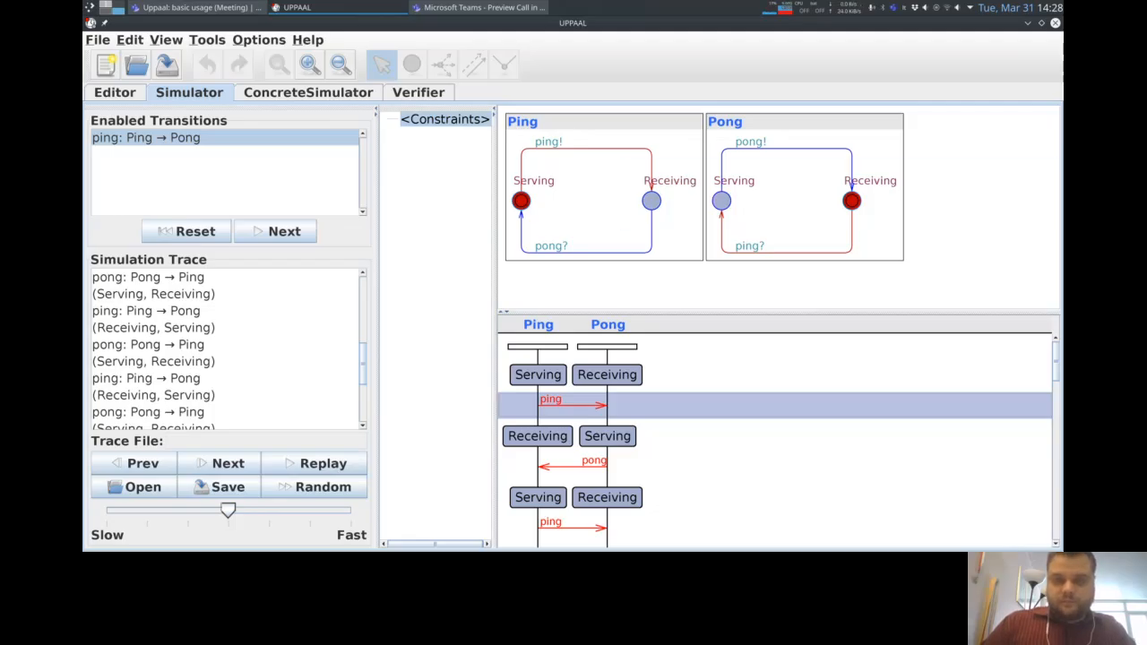
pyautogui.moveTo(621, 149)
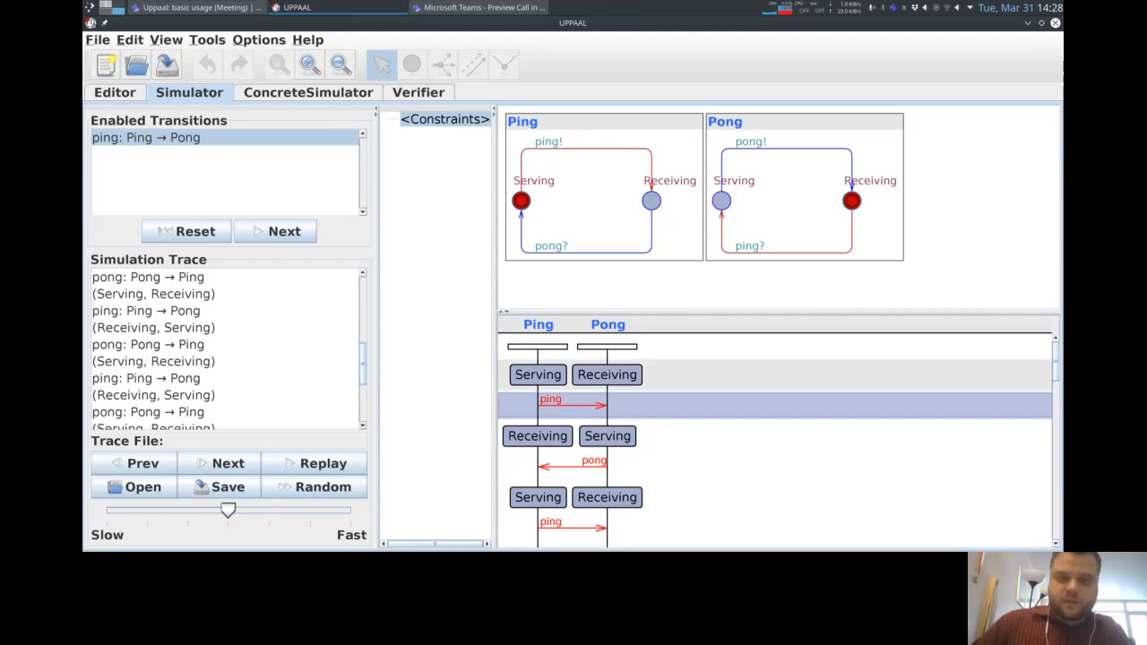
pyautogui.click(591, 375)
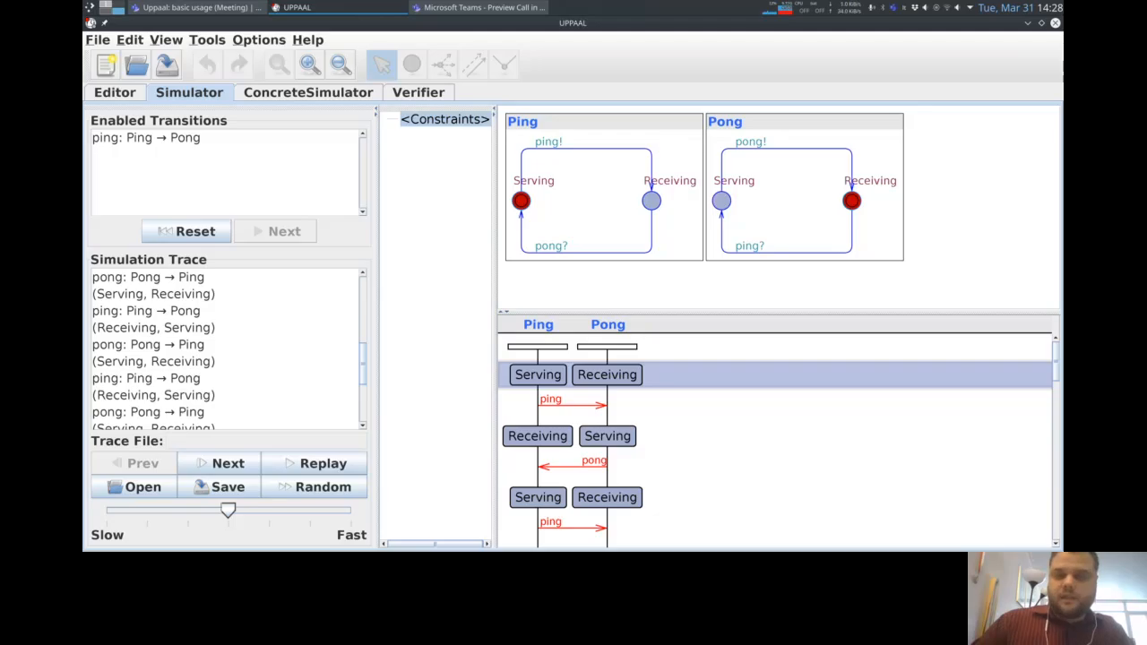
pyautogui.press('Down')
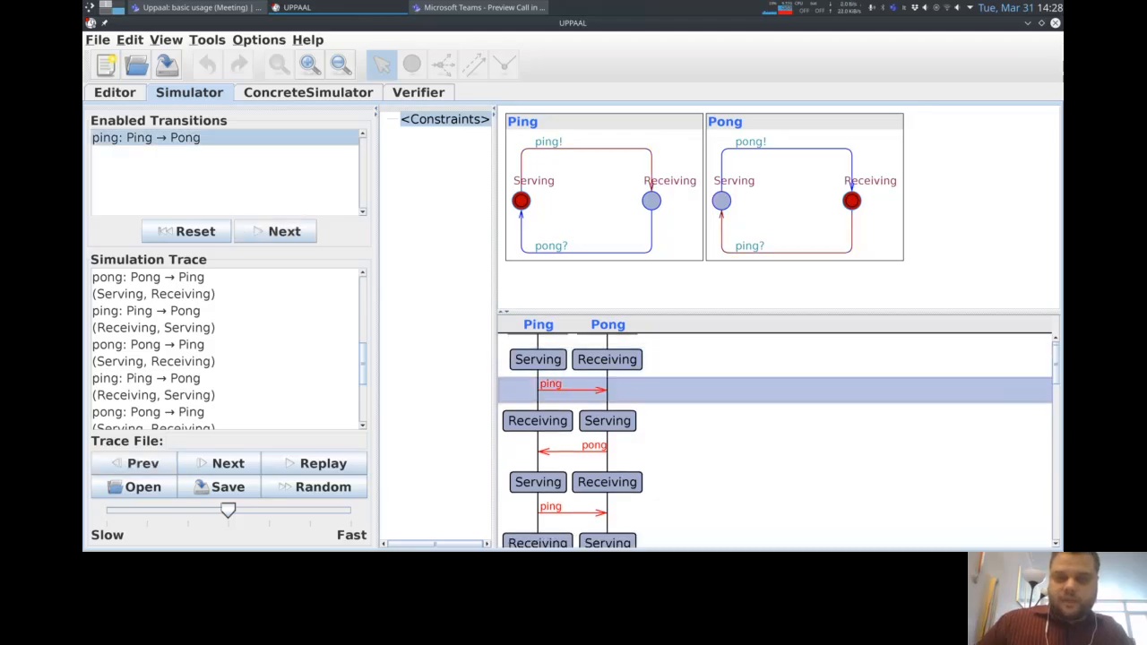
pyautogui.press('Down')
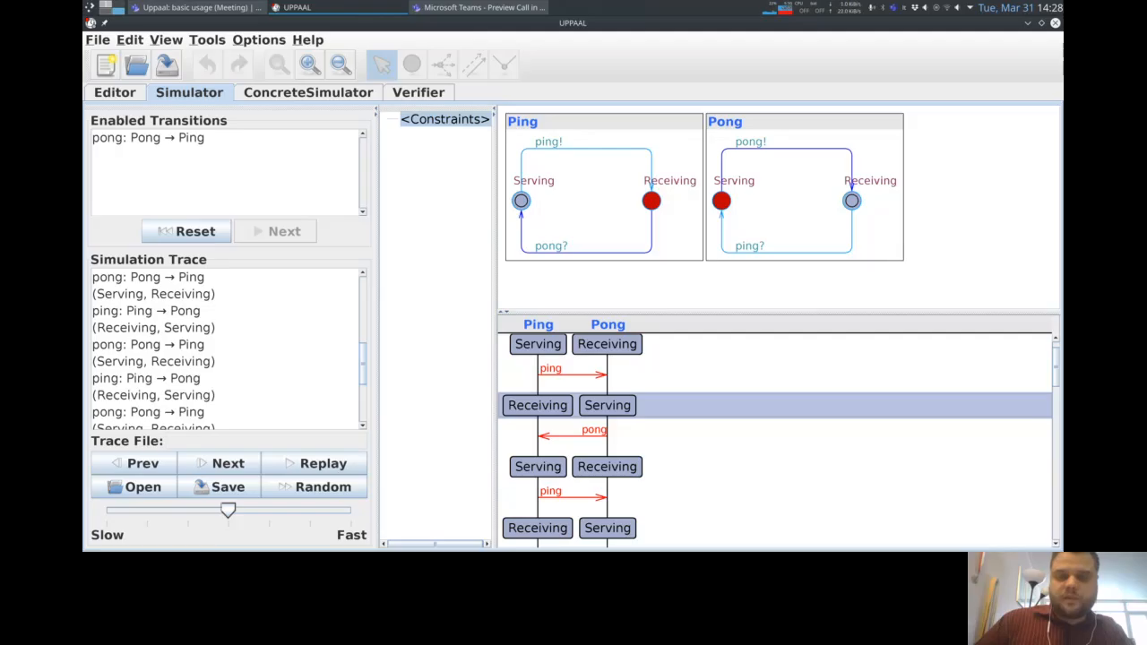
pyautogui.moveTo(652, 227)
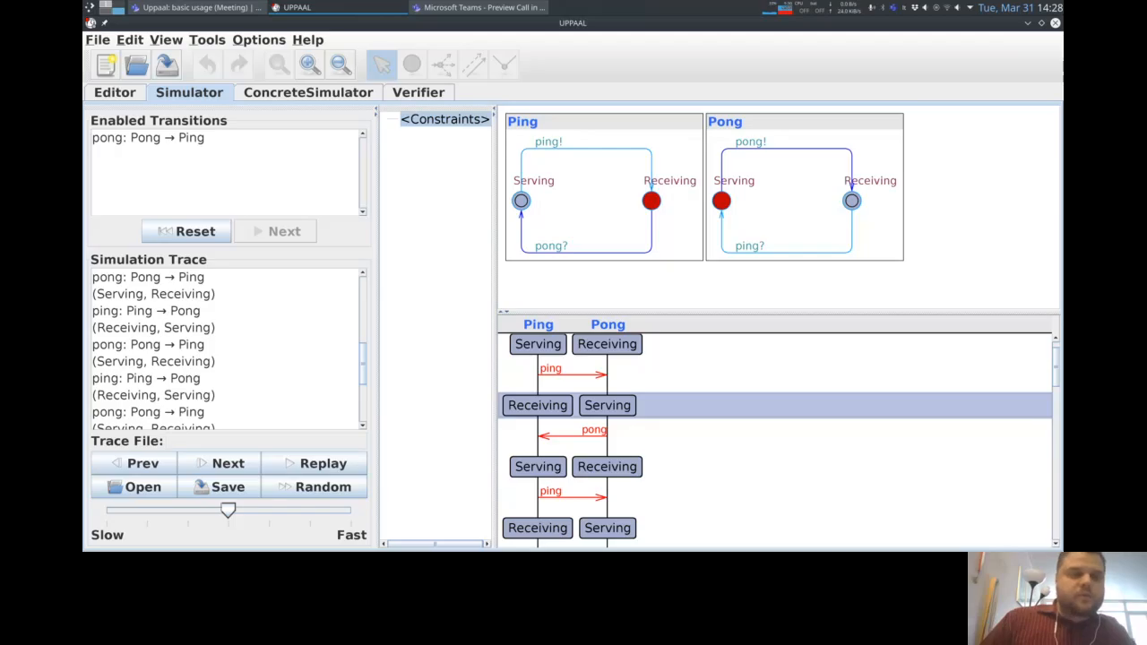
# - Show the model coverage, widen its window, inspect the location, edge and all-element charts, and close it
pyautogui.click(166, 40)
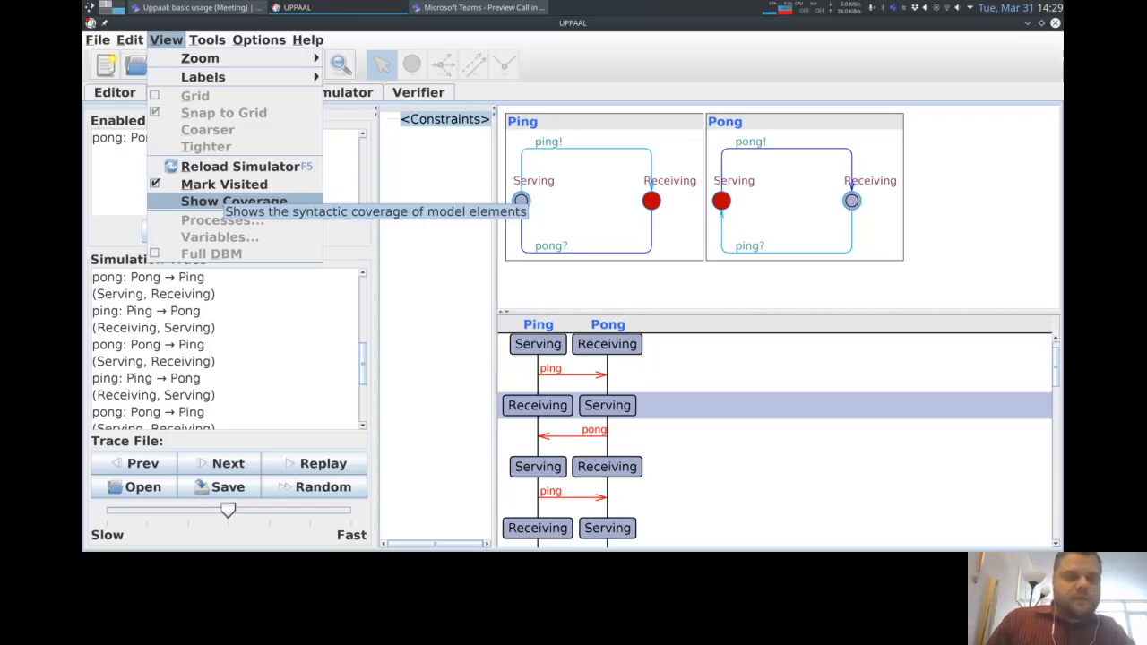
pyautogui.click(224, 201)
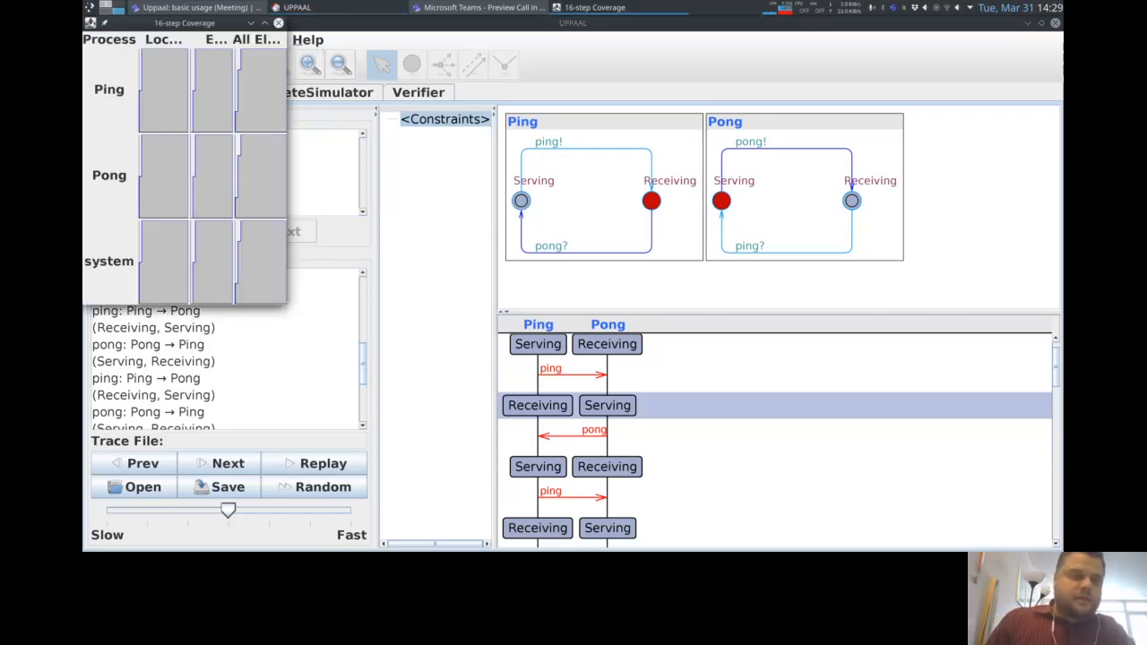
pyautogui.moveTo(286, 203); pyautogui.dragTo(614, 202)
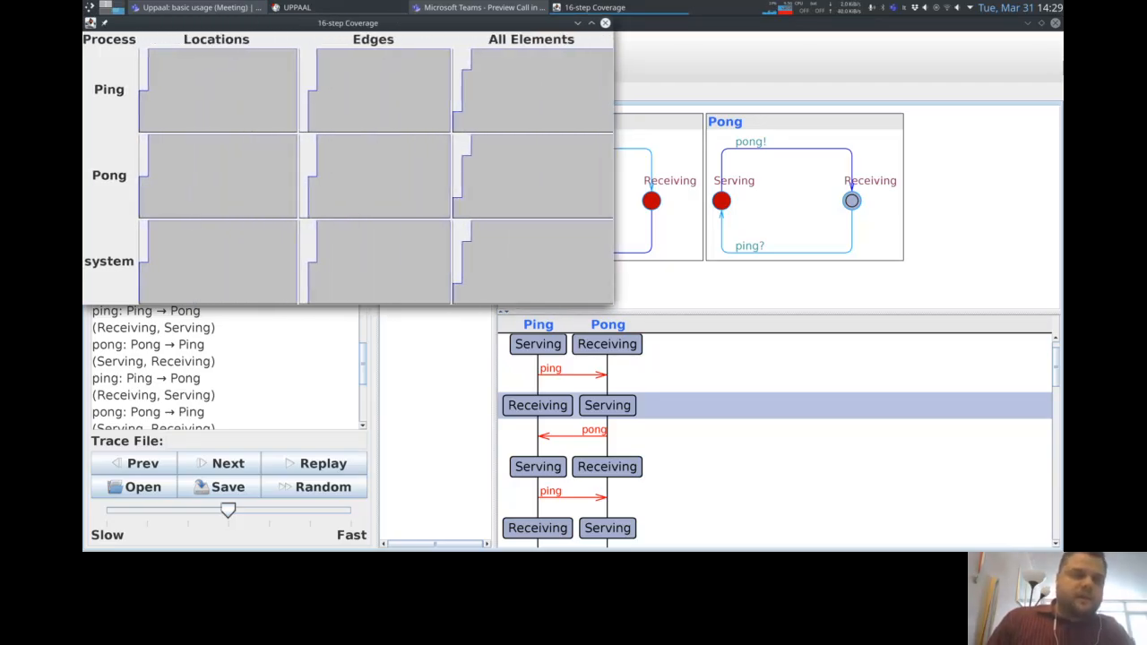
pyautogui.moveTo(221, 118)
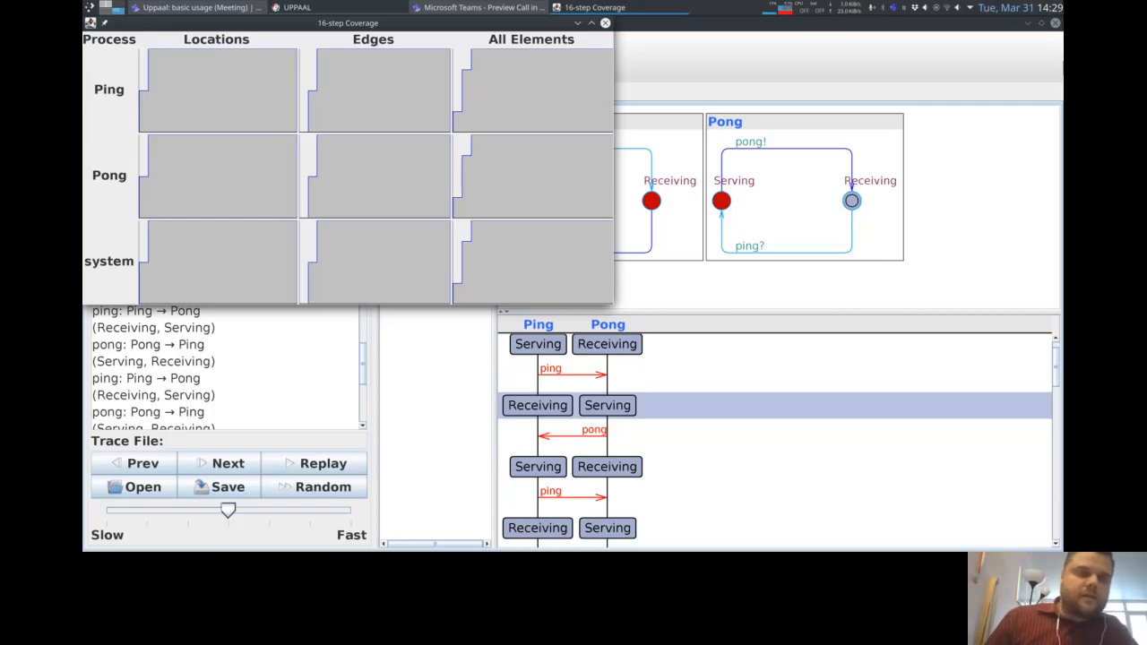
pyautogui.moveTo(151, 87)
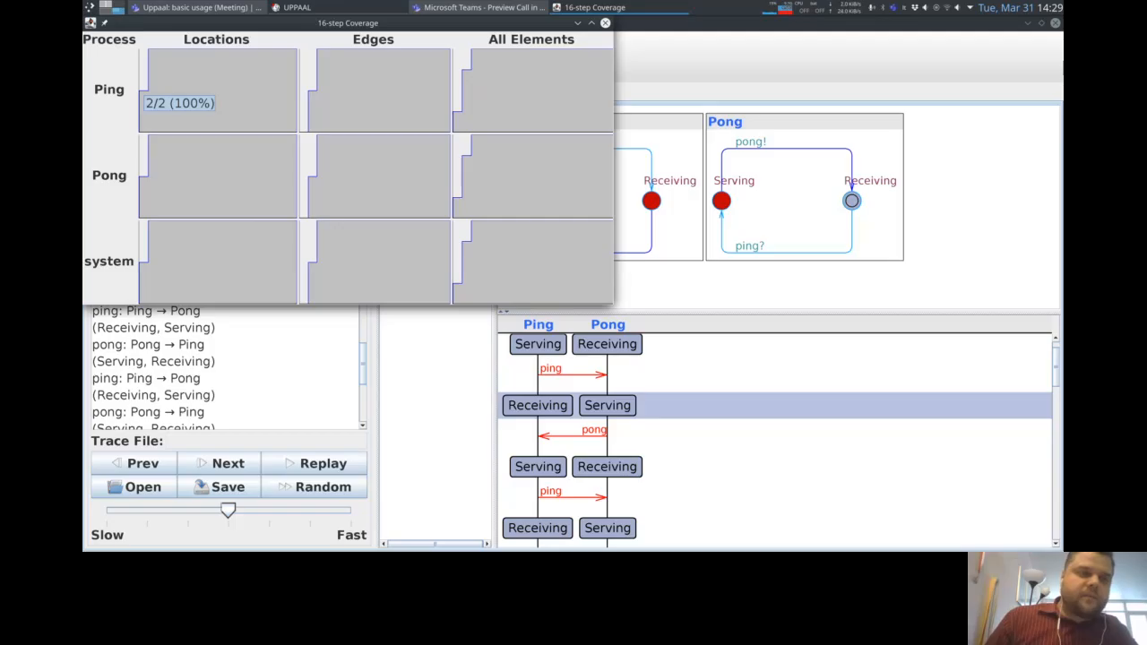
pyautogui.moveTo(172, 140)
pyautogui.moveTo(165, 228)
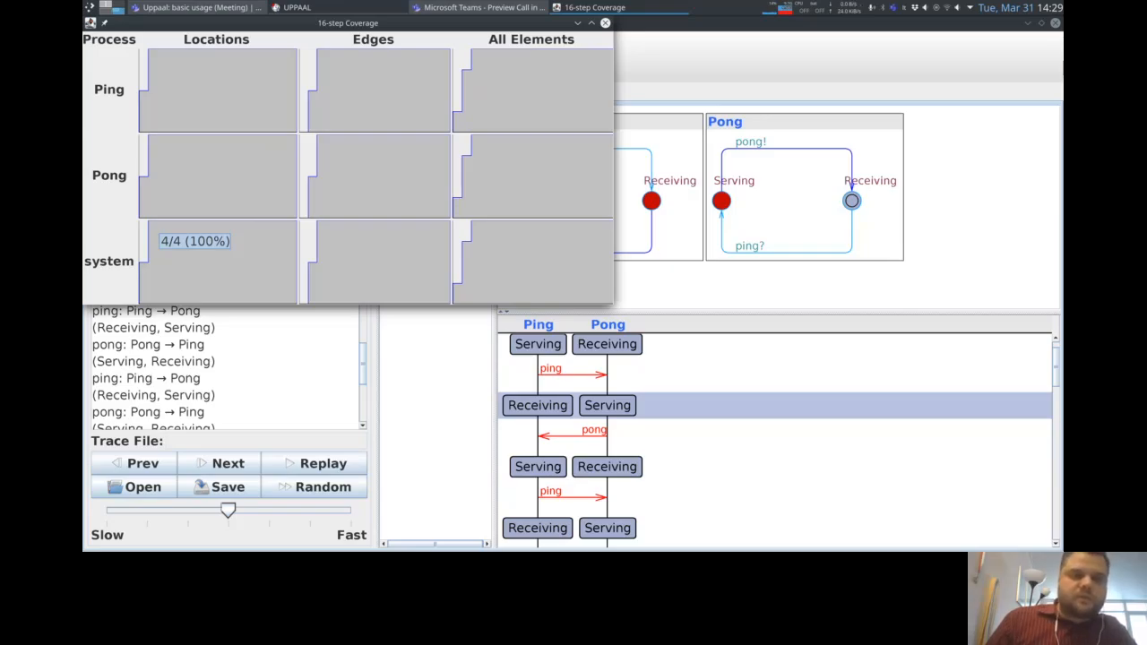
pyautogui.moveTo(305, 242)
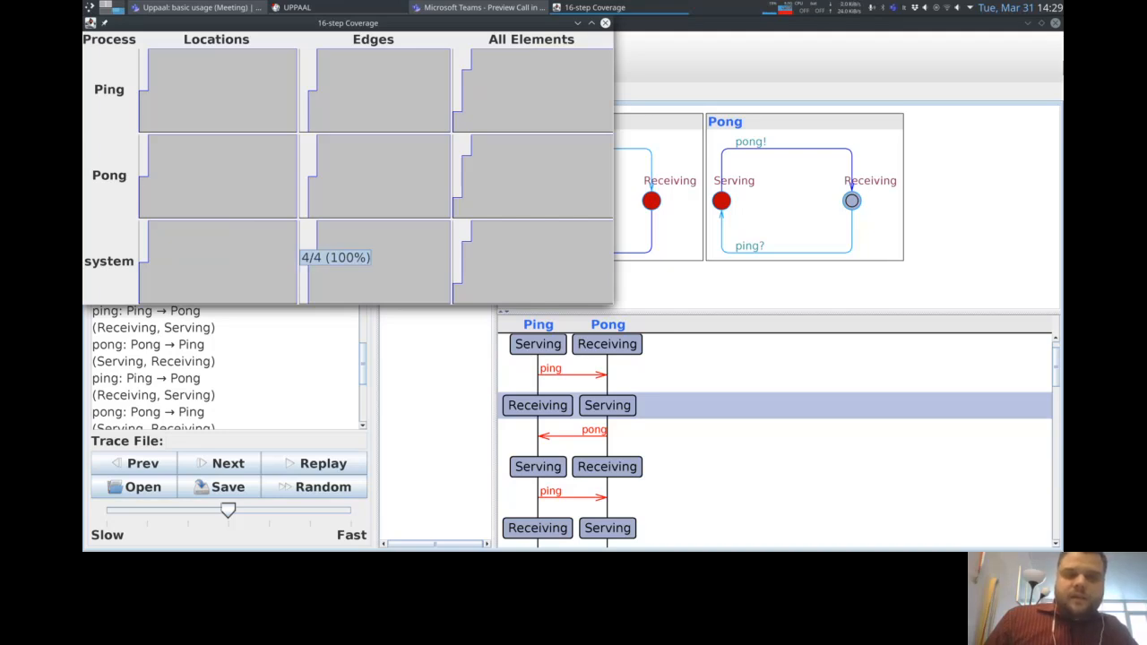
pyautogui.moveTo(461, 255)
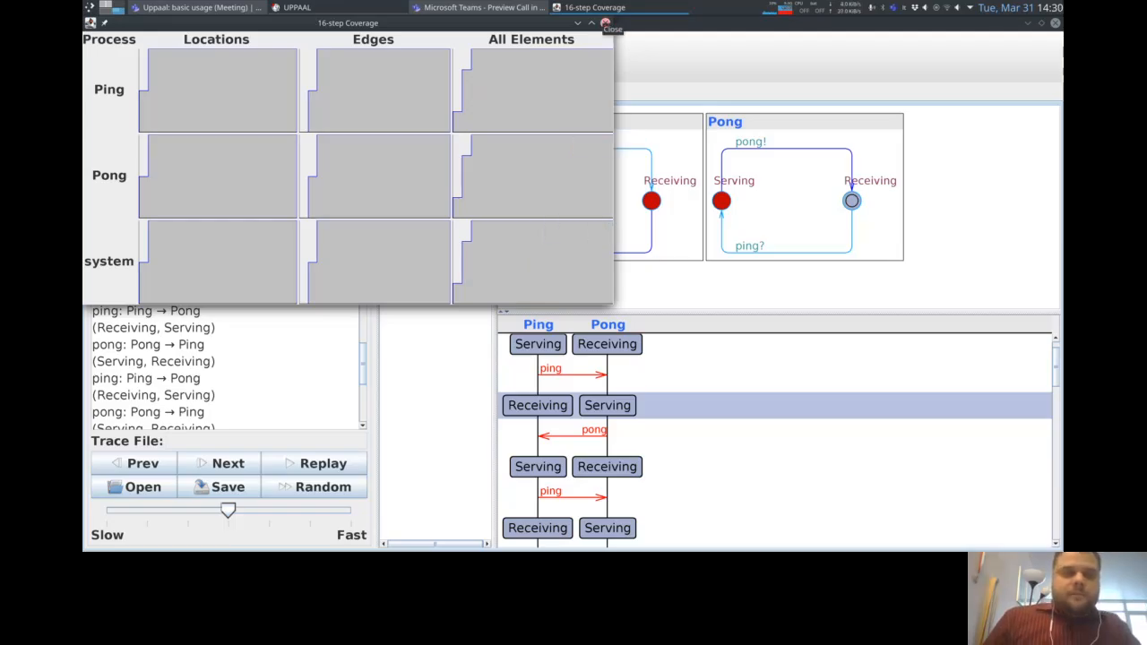
pyautogui.click(604, 25)
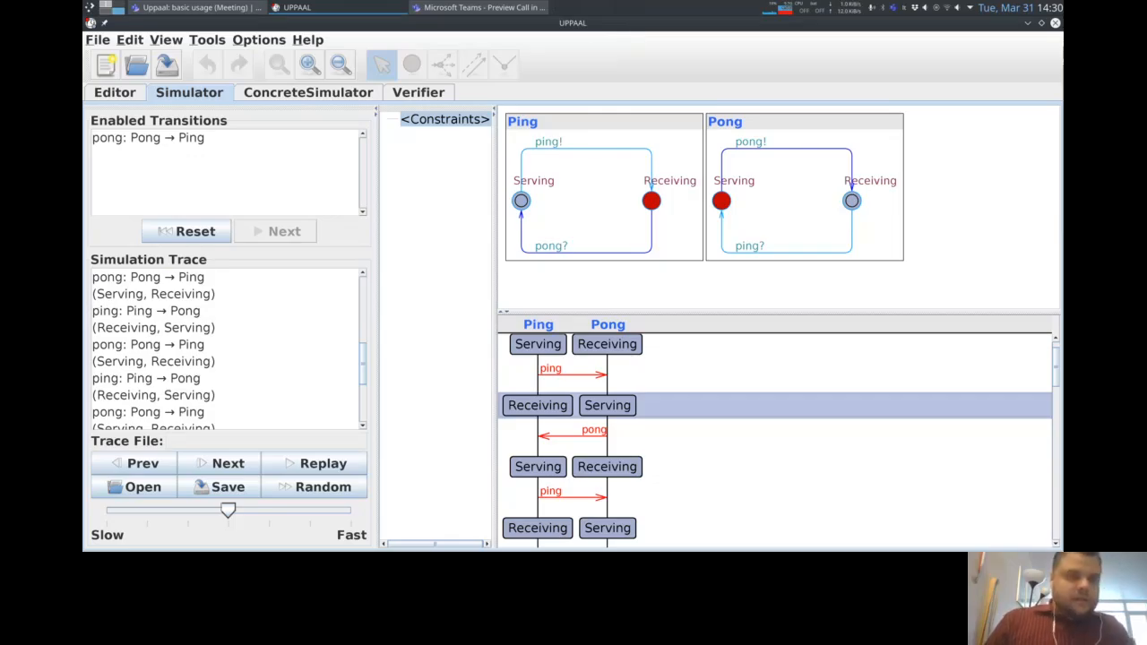
# - Try duplicating the whole Pong automaton beside the original in the Pong template, and undo the copy
pyautogui.click(115, 93)
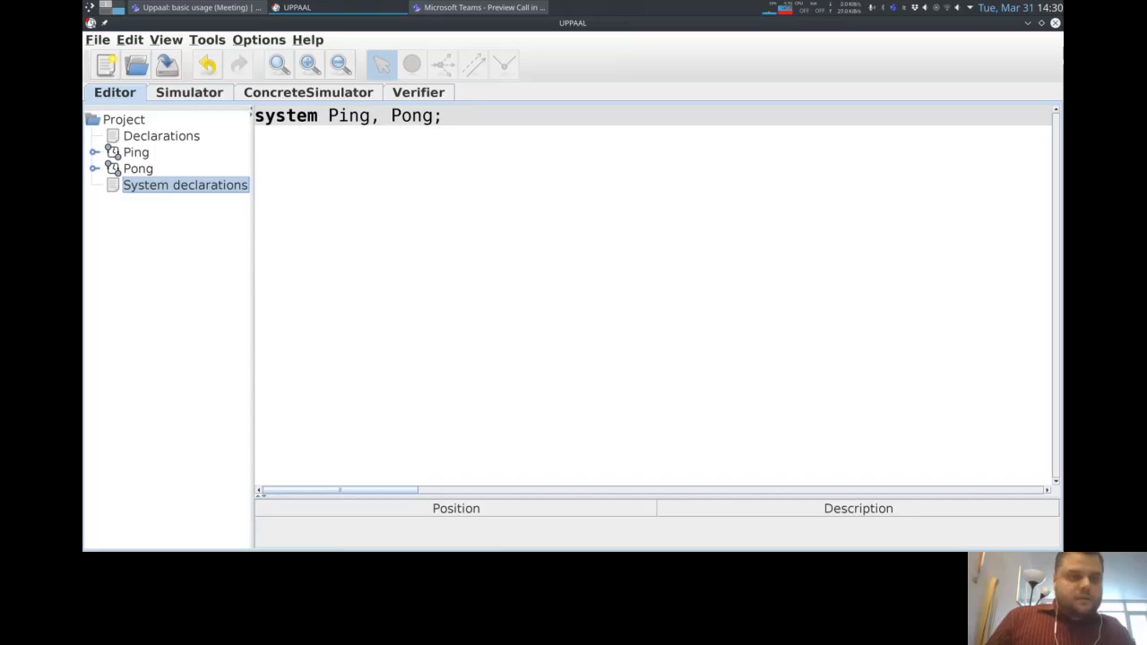
pyautogui.click(138, 168)
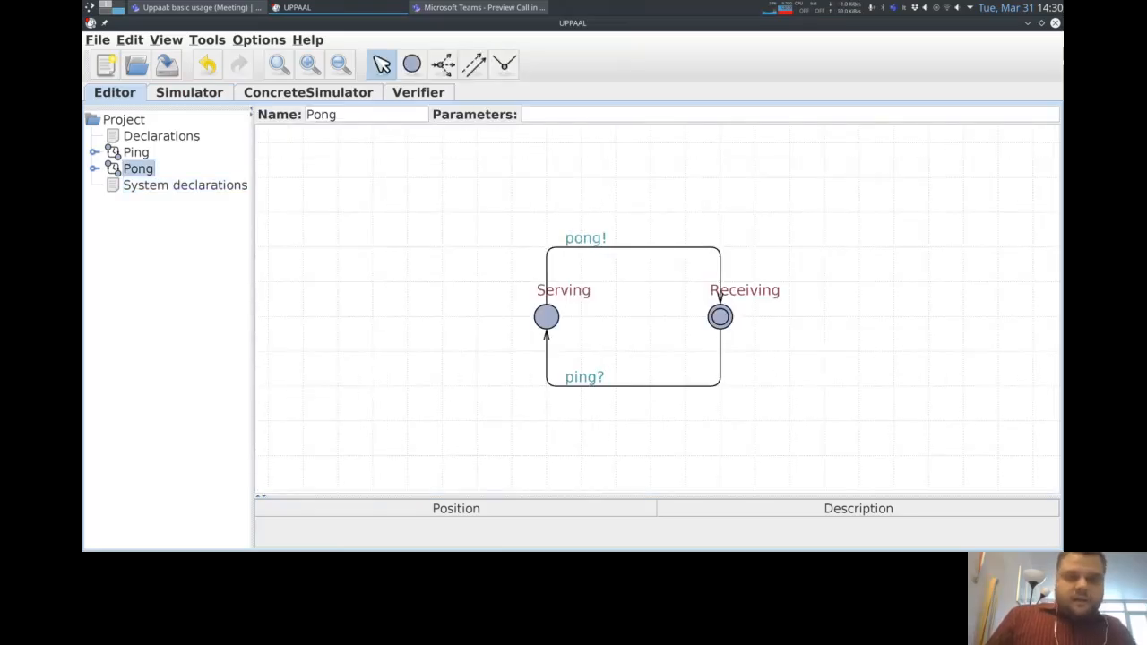
pyautogui.moveTo(493, 208); pyautogui.dragTo(773, 383)
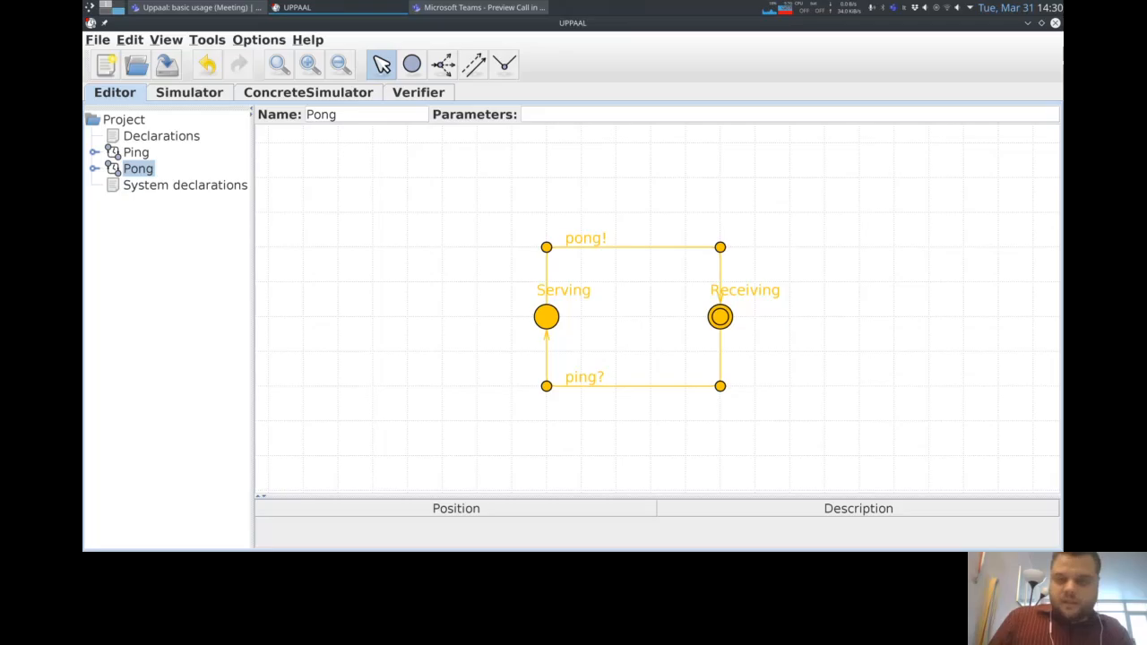
pyautogui.click(745, 290)
pyautogui.hotkey('ctrl', 'v')
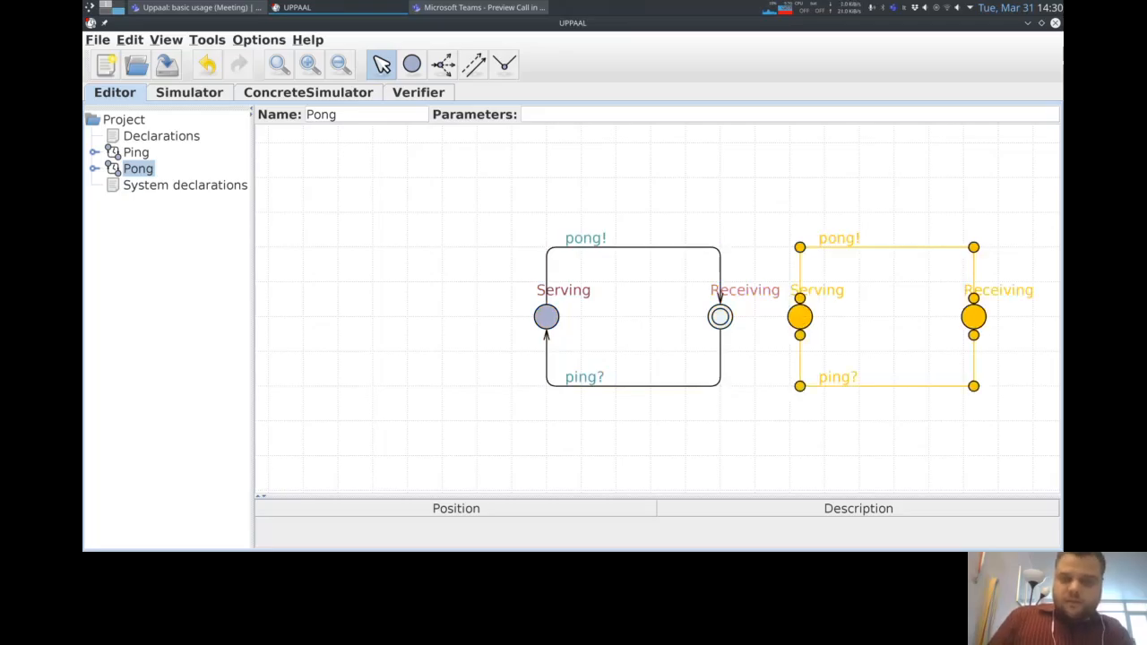
pyautogui.press('Escape')
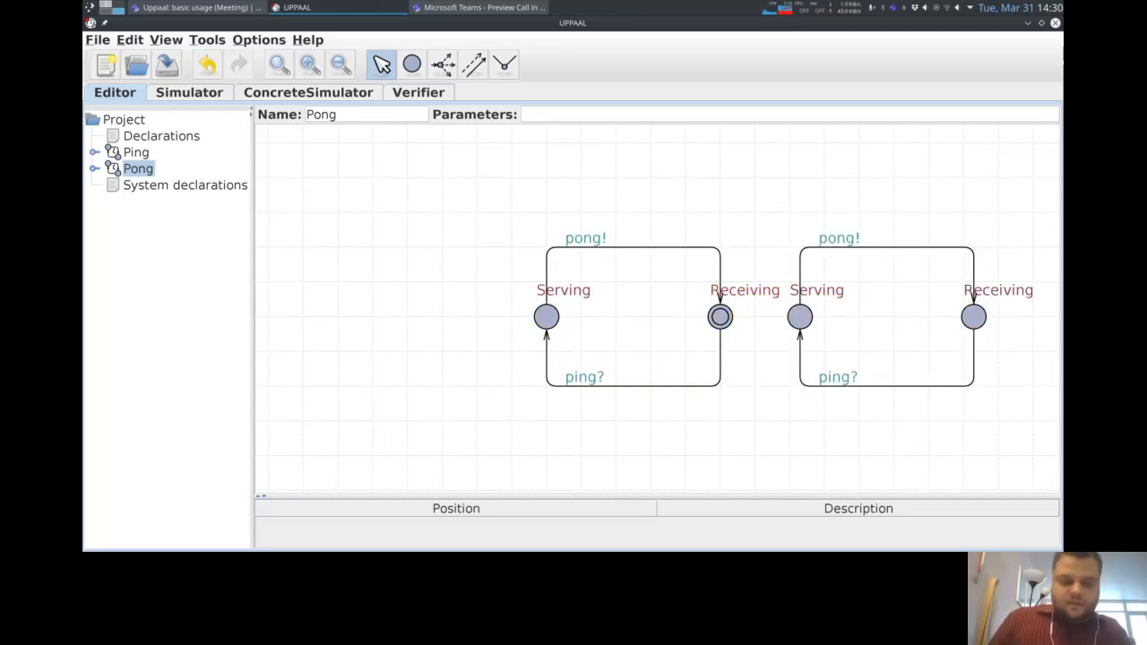
pyautogui.hotkey('ctrl', 'z')
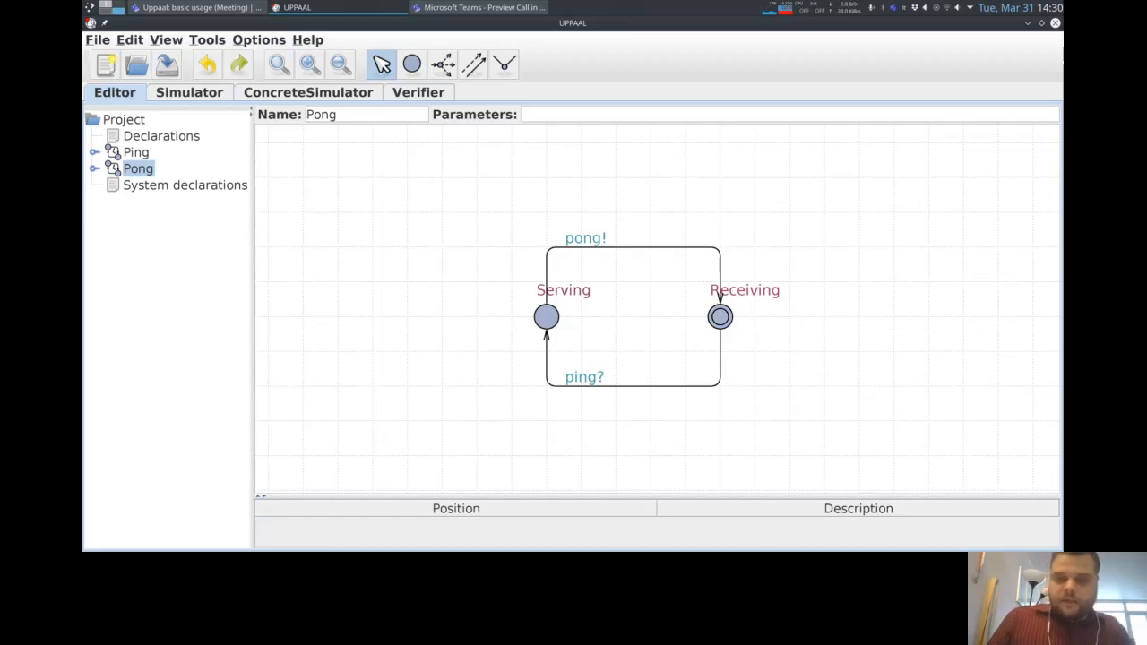
# - Try duplicating only the pong! edge of Pong with its end locations, and undo the copy
pyautogui.click(632, 246)
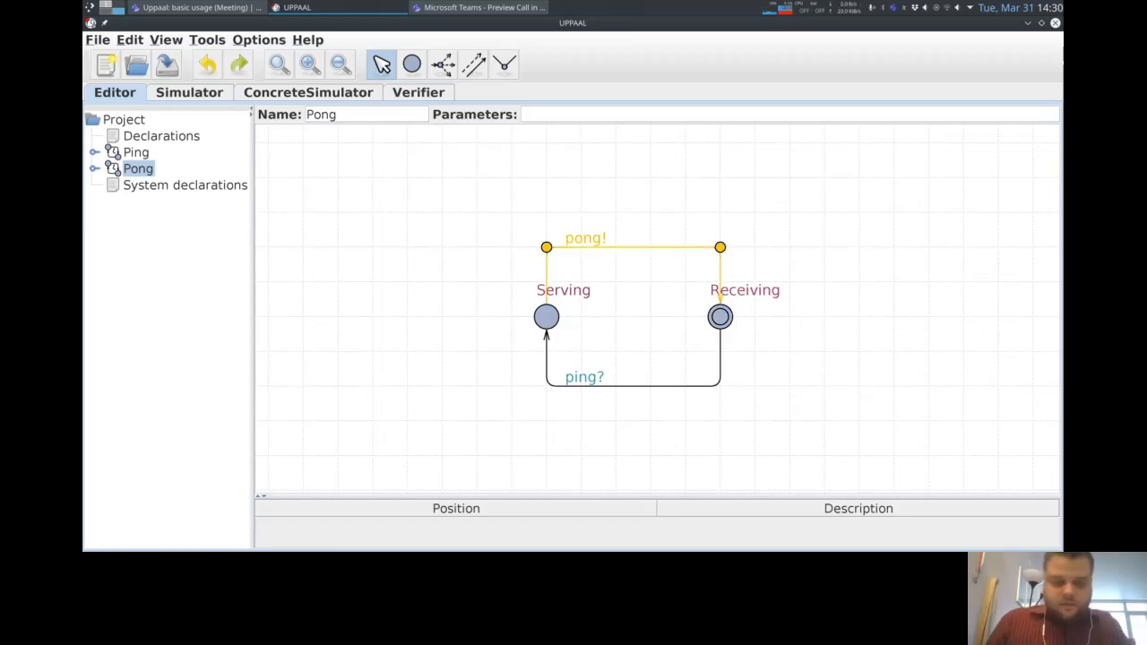
pyautogui.hotkey('ctrl', 'v')
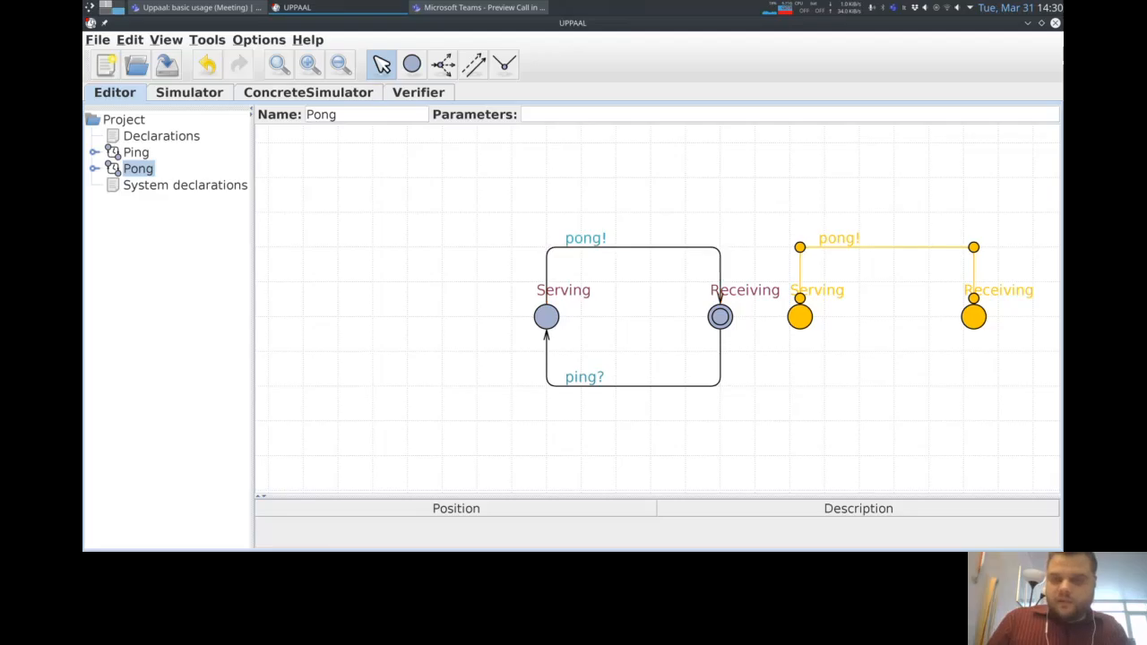
pyautogui.click(761, 345)
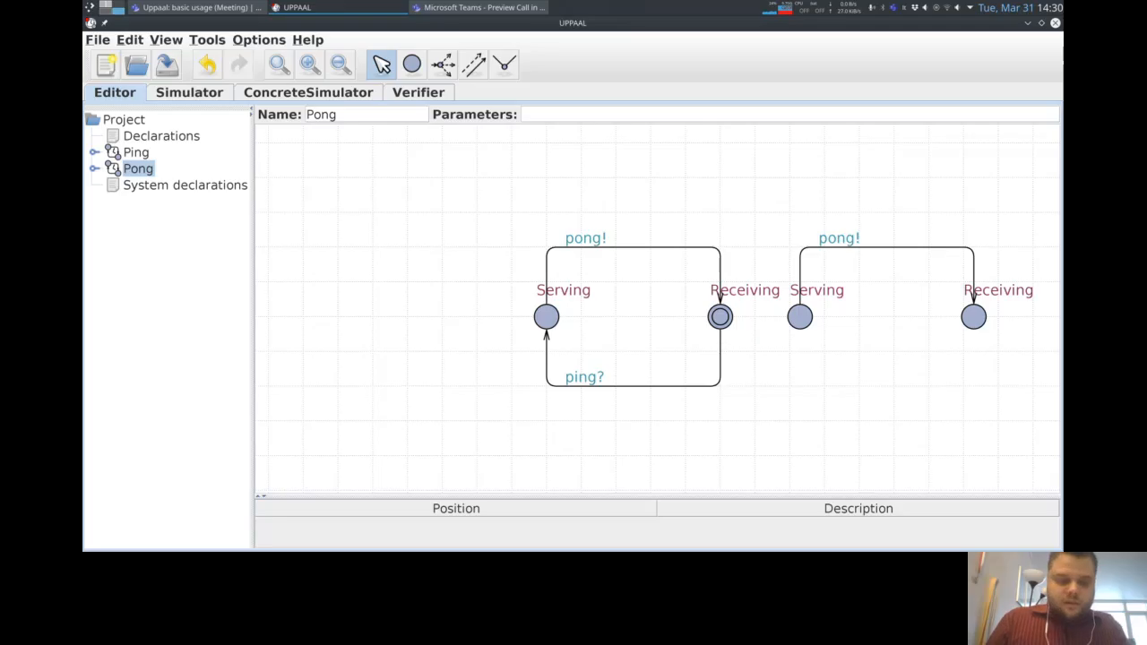
pyautogui.hotkey('ctrl', 'z')
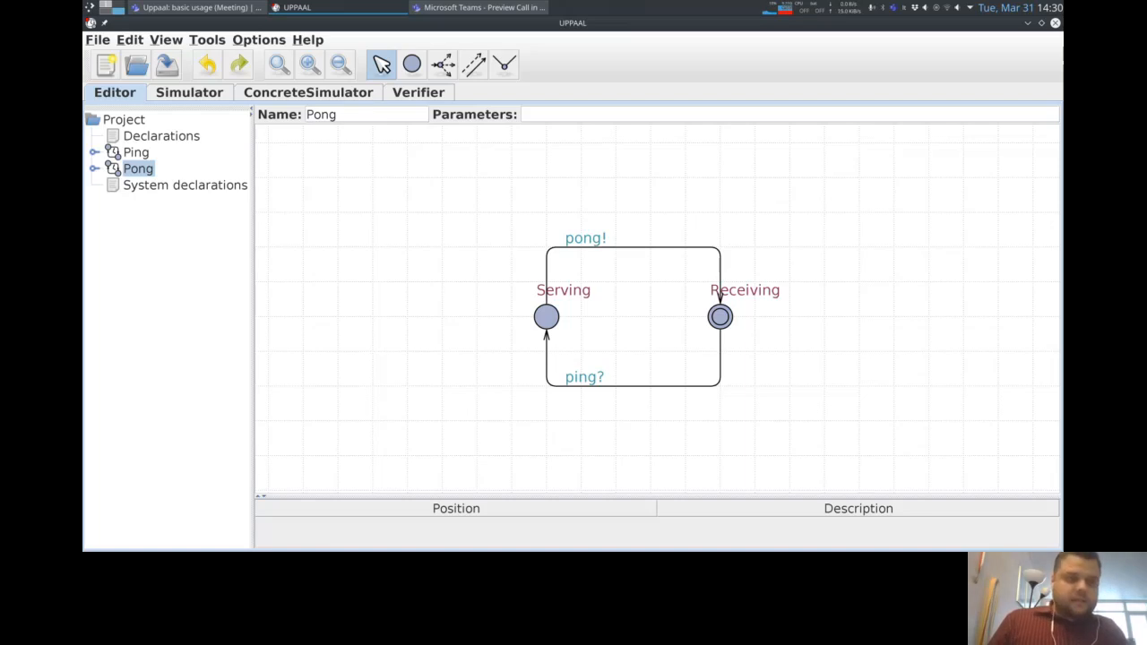
# - Declare a global clock named t below the channel declaration in the project's global declarations
pyautogui.click(161, 135)
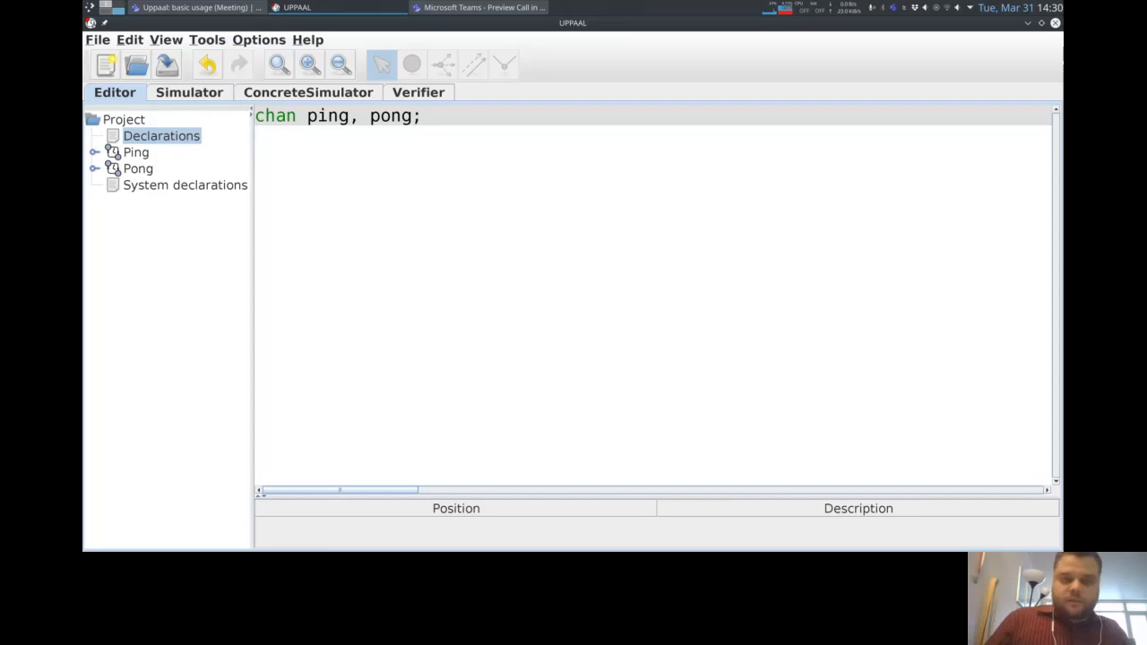
pyautogui.press('Return')
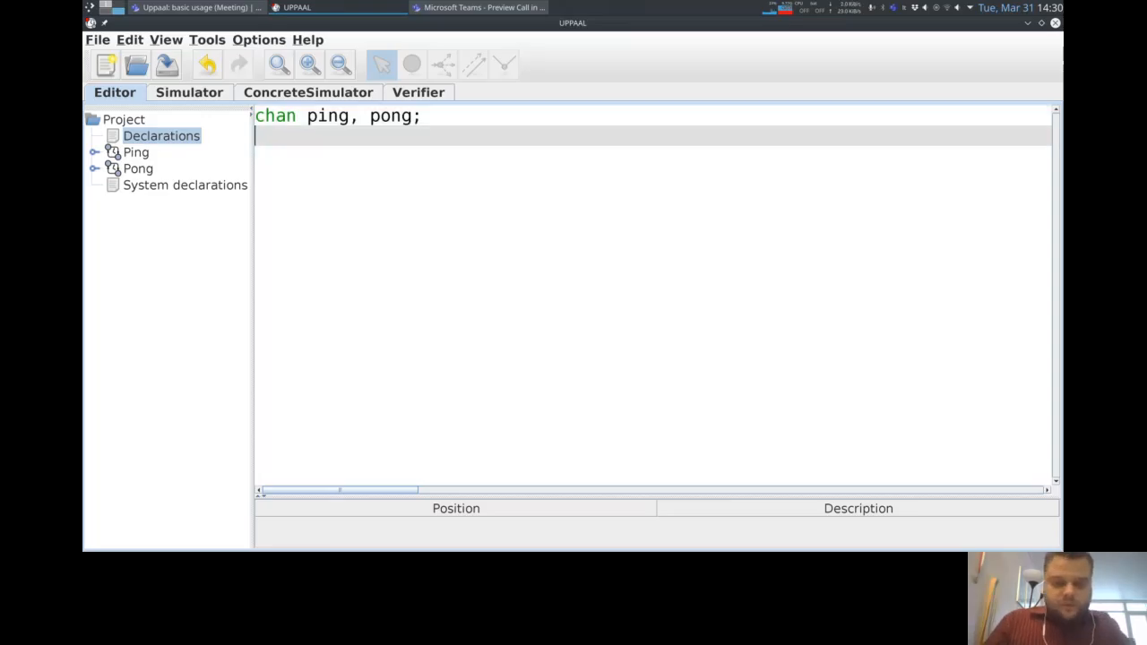
pyautogui.write('clock t;')
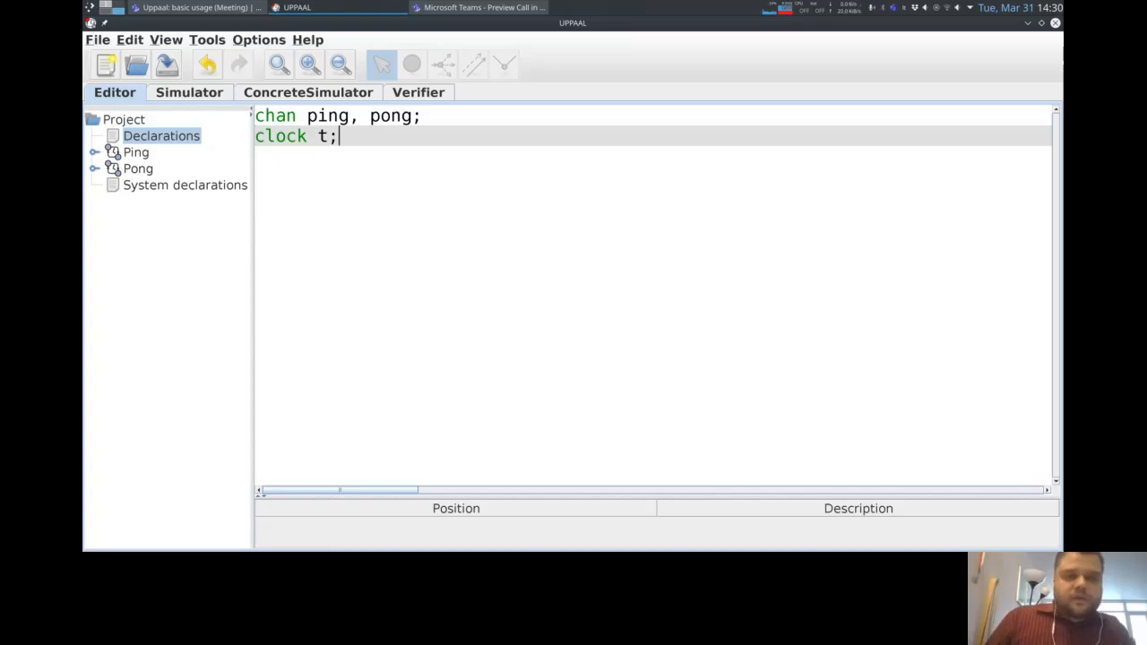
# - Load the updated model into the simulator and examine the constraint on clock t as the simulation runs
pyautogui.click(189, 93)
pyautogui.press('Return')
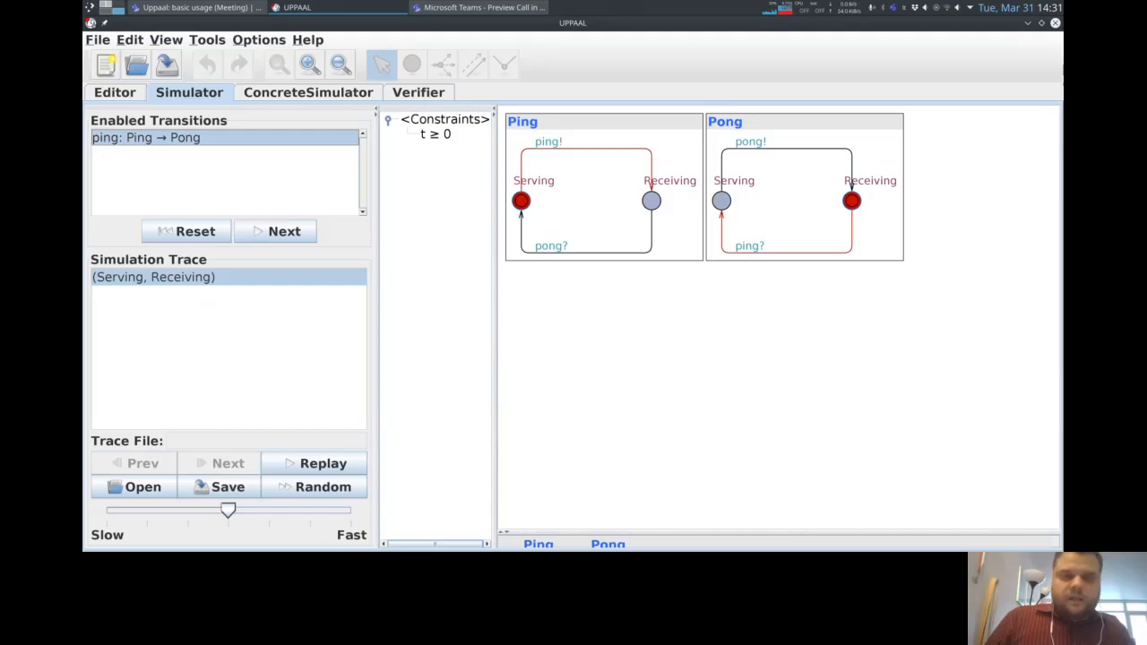
pyautogui.click(436, 134)
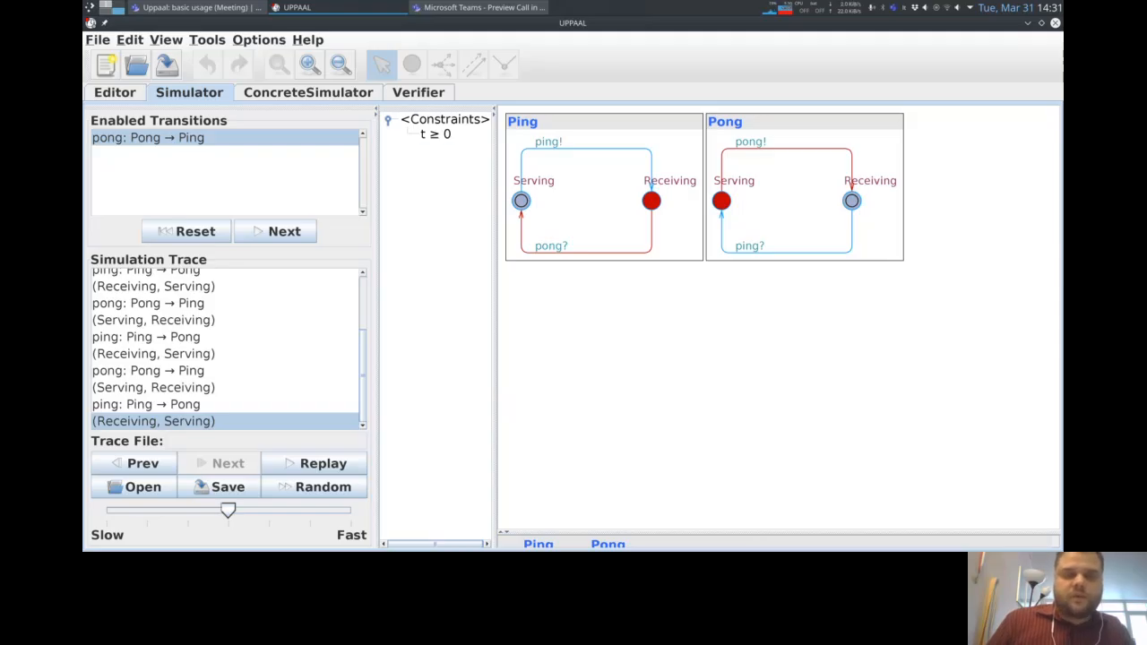
pyautogui.click(436, 135)
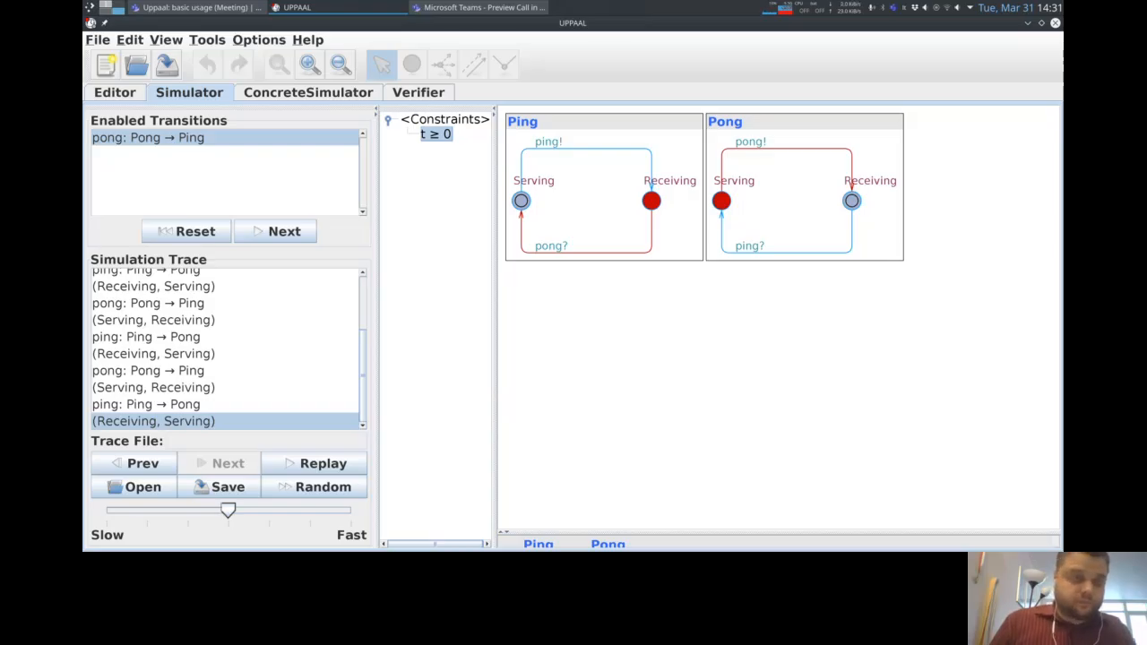
# - Give Ping's Serving location the invariant x<=10 and place its name and invariant labels outside the loop, beside the location
pyautogui.click(114, 93)
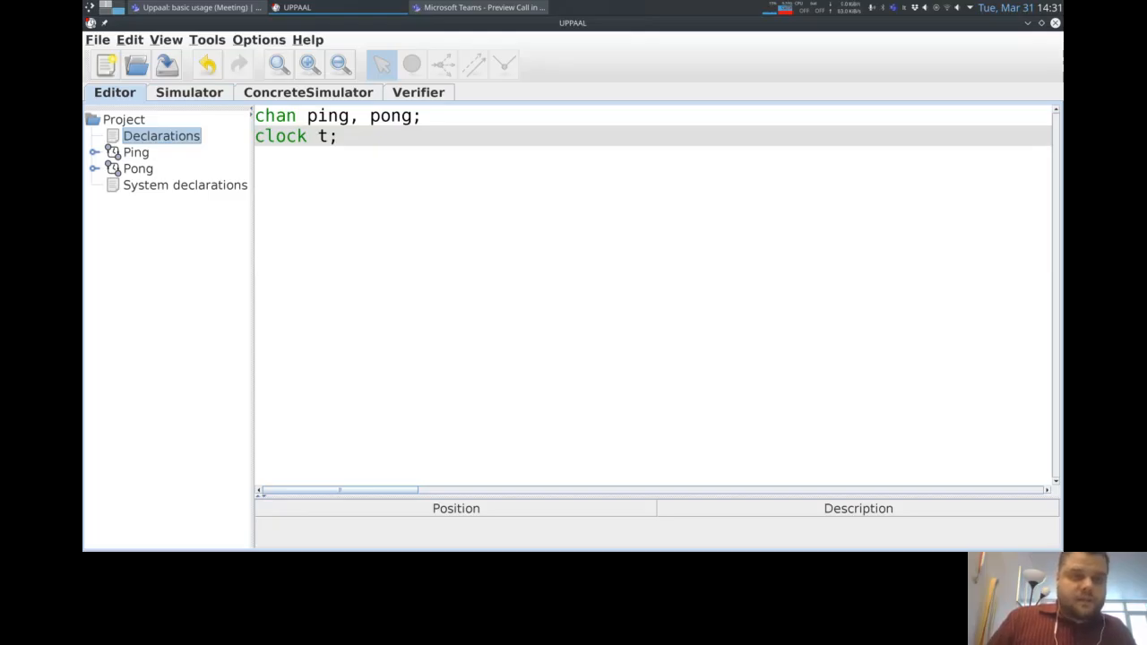
pyautogui.click(136, 152)
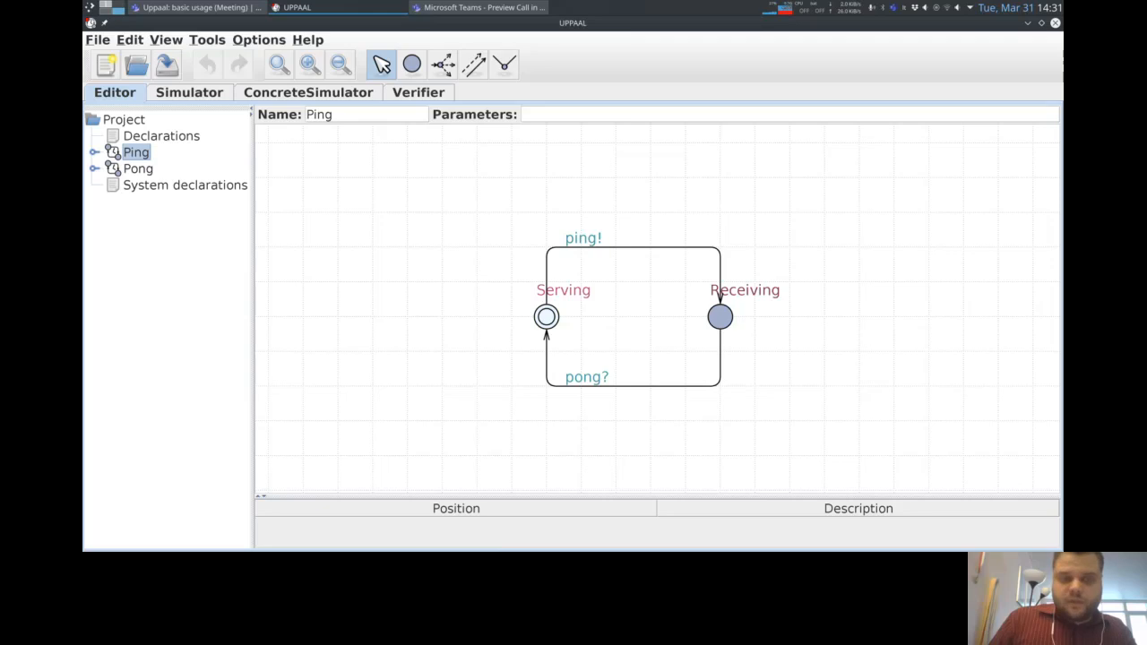
pyautogui.doubleClick(547, 317)
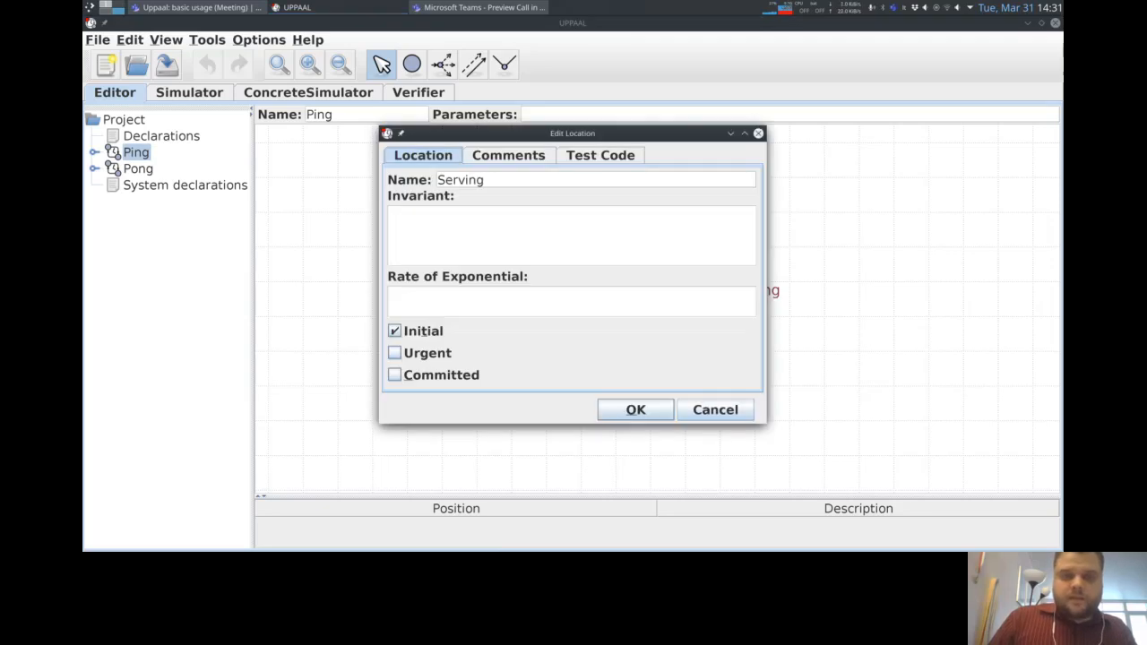
pyautogui.write('x')
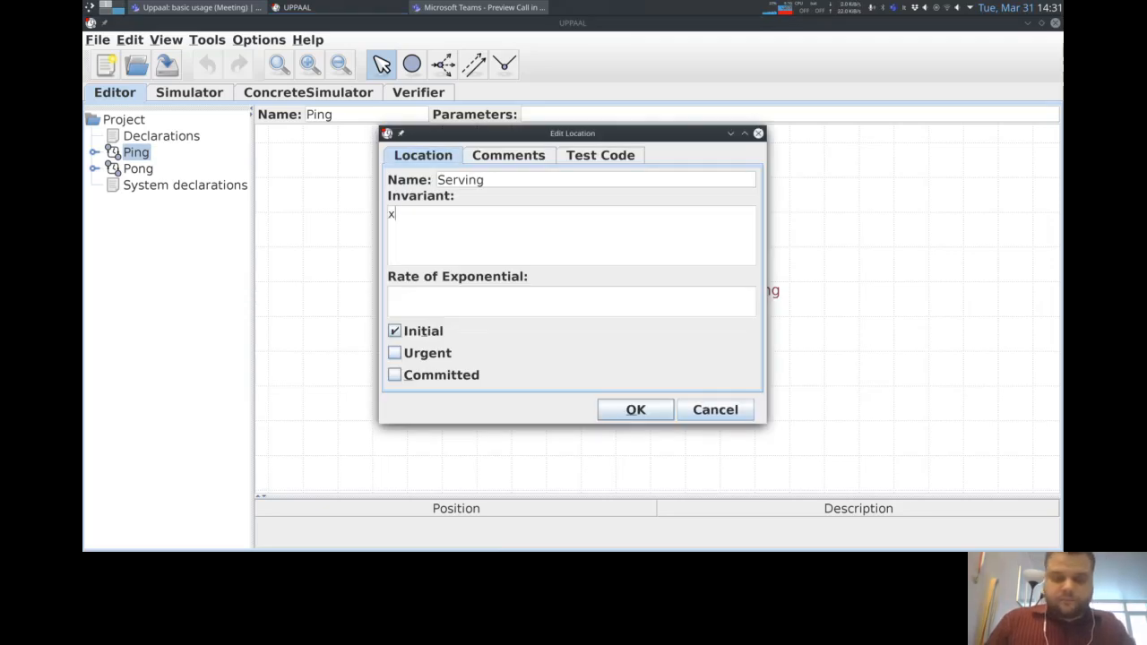
pyautogui.write('<=10')
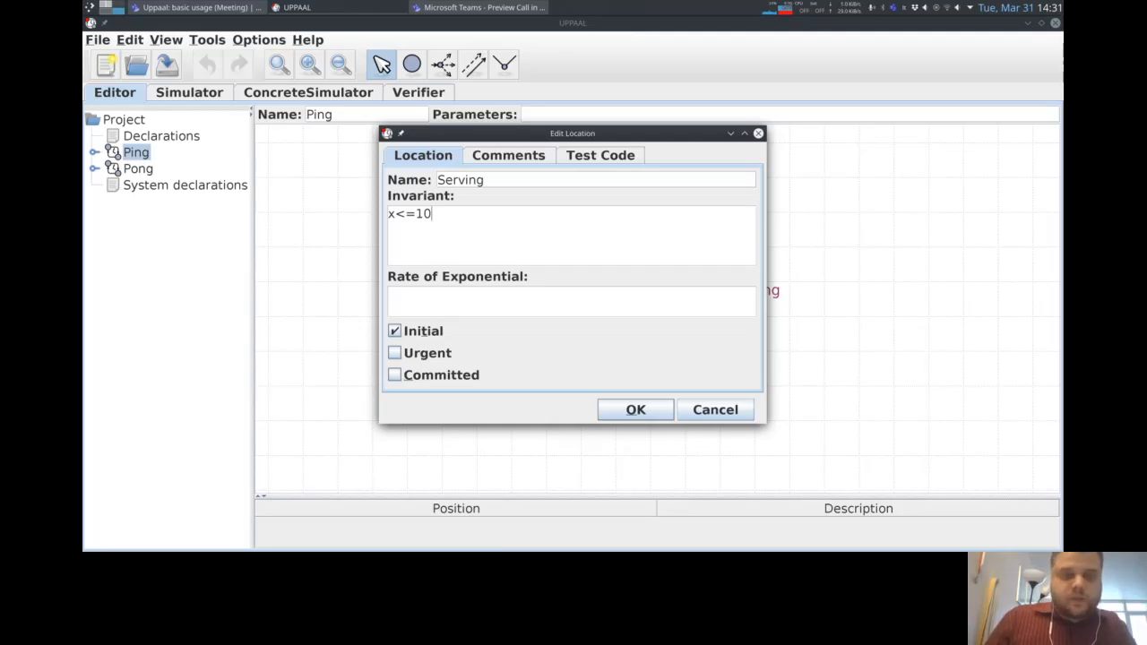
pyautogui.press('Return')
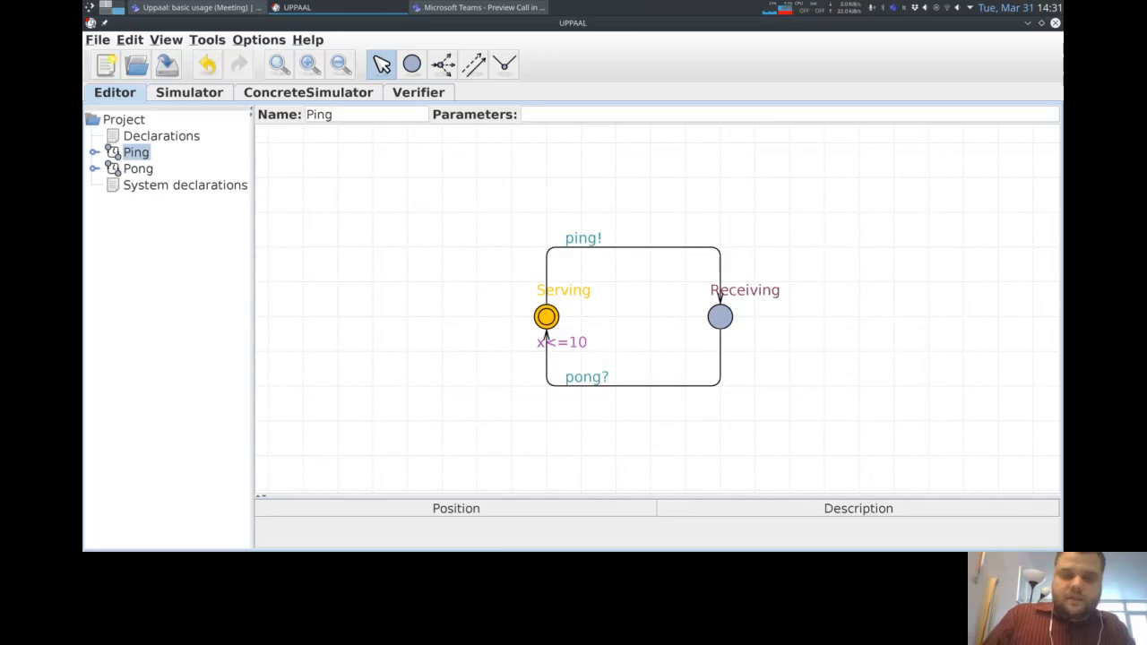
pyautogui.moveTo(546, 316); pyautogui.dragTo(504, 307)
pyautogui.moveTo(573, 342); pyautogui.dragTo(501, 324)
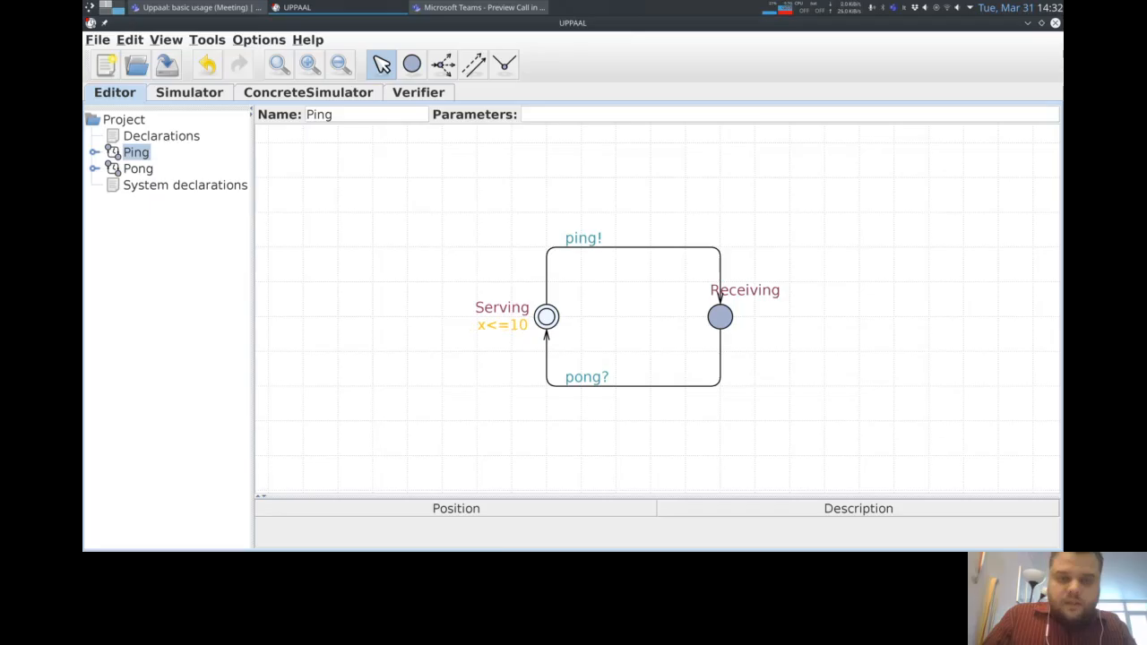
pyautogui.click(501, 354)
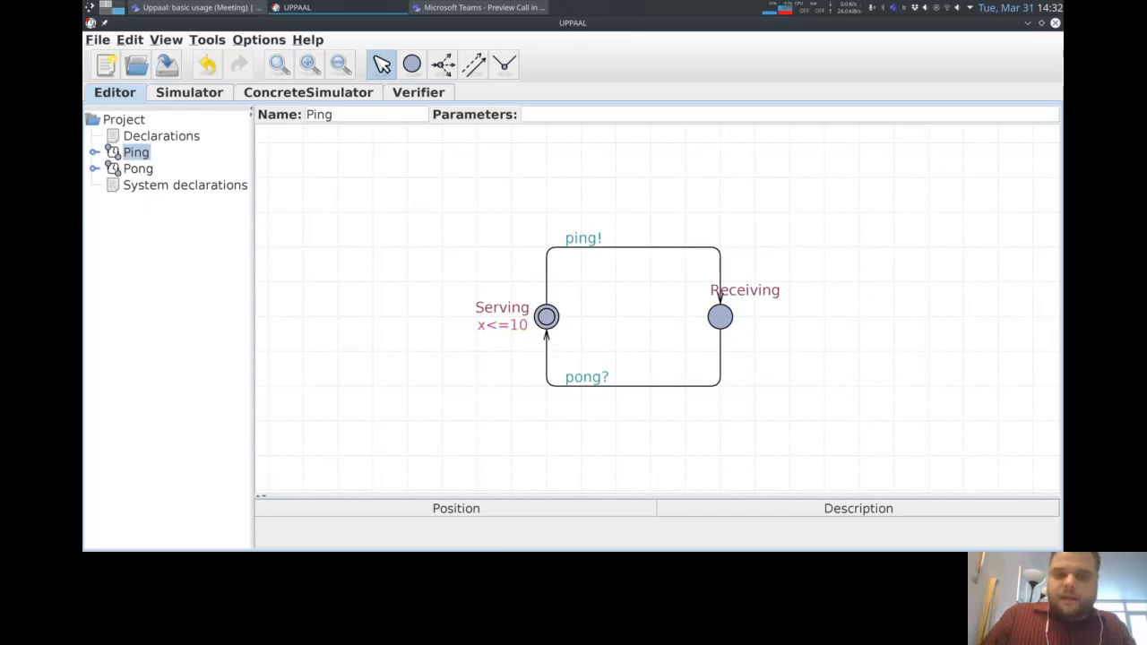
# - Add the guard x>=5 to Ping's ping! edge from Serving to Receiving
pyautogui.click(546, 278)
pyautogui.doubleClick(546, 278)
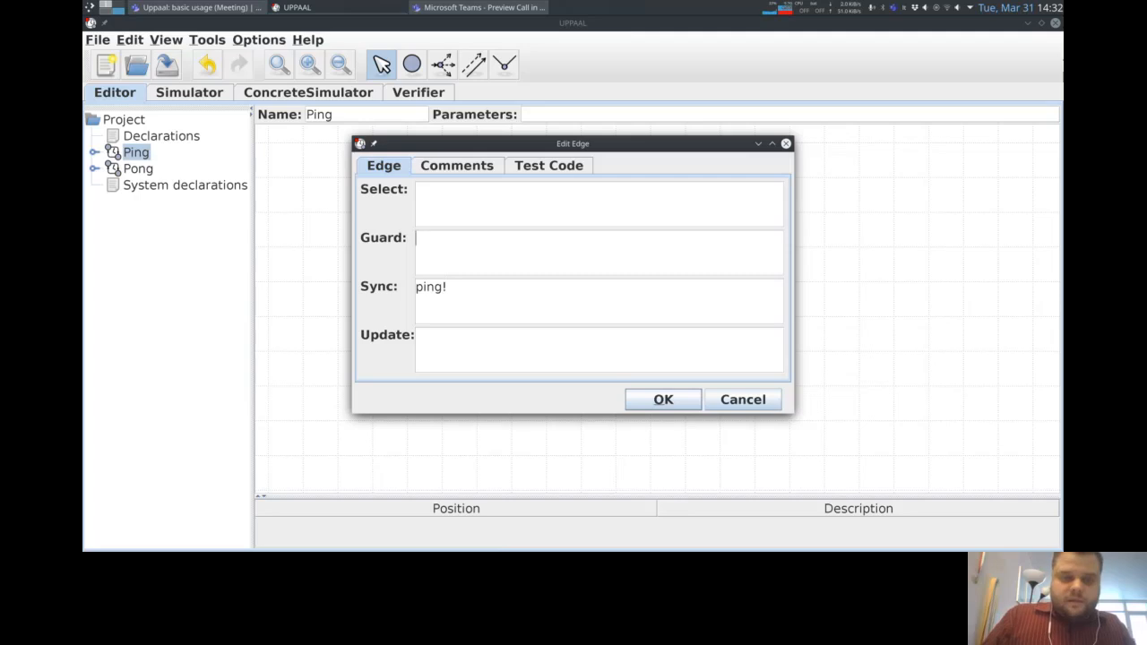
pyautogui.write('x>=5')
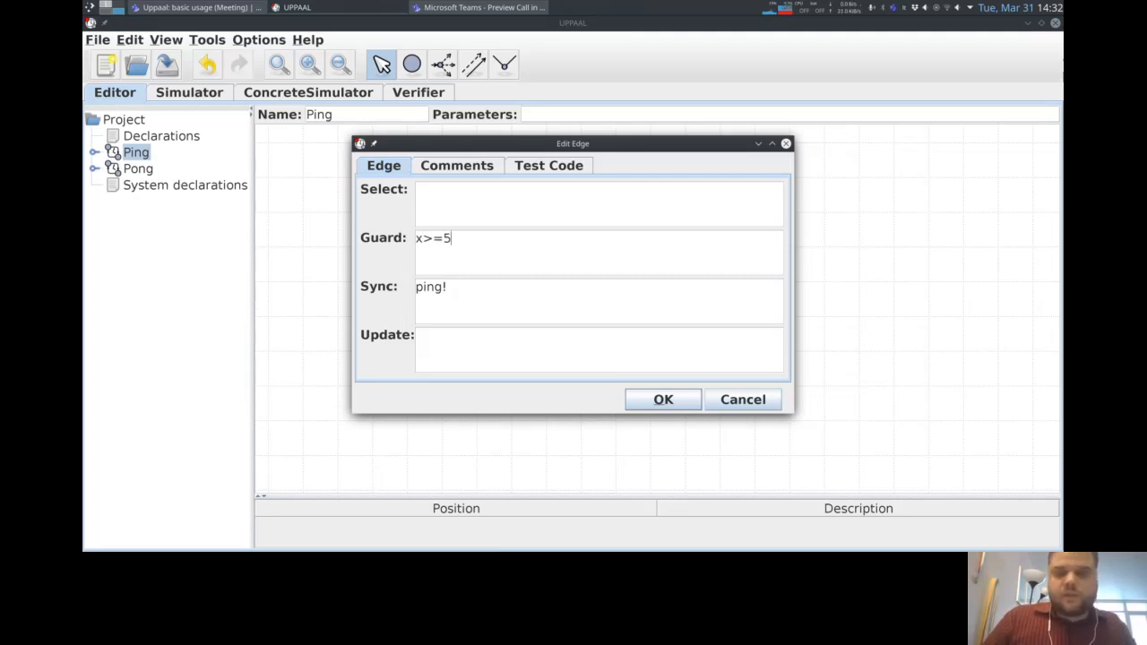
pyautogui.press('Return')
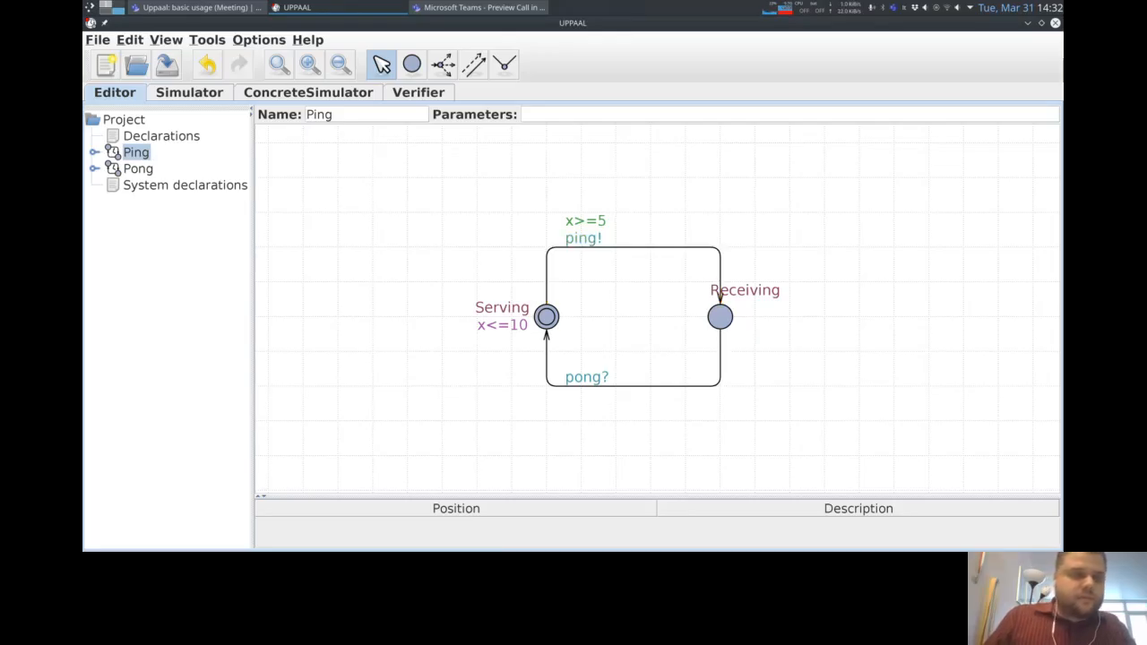
# - Give Pong's Serving location the invariant x<=10 and place its name and invariant labels outside the loop, beside the location
pyautogui.click(138, 168)
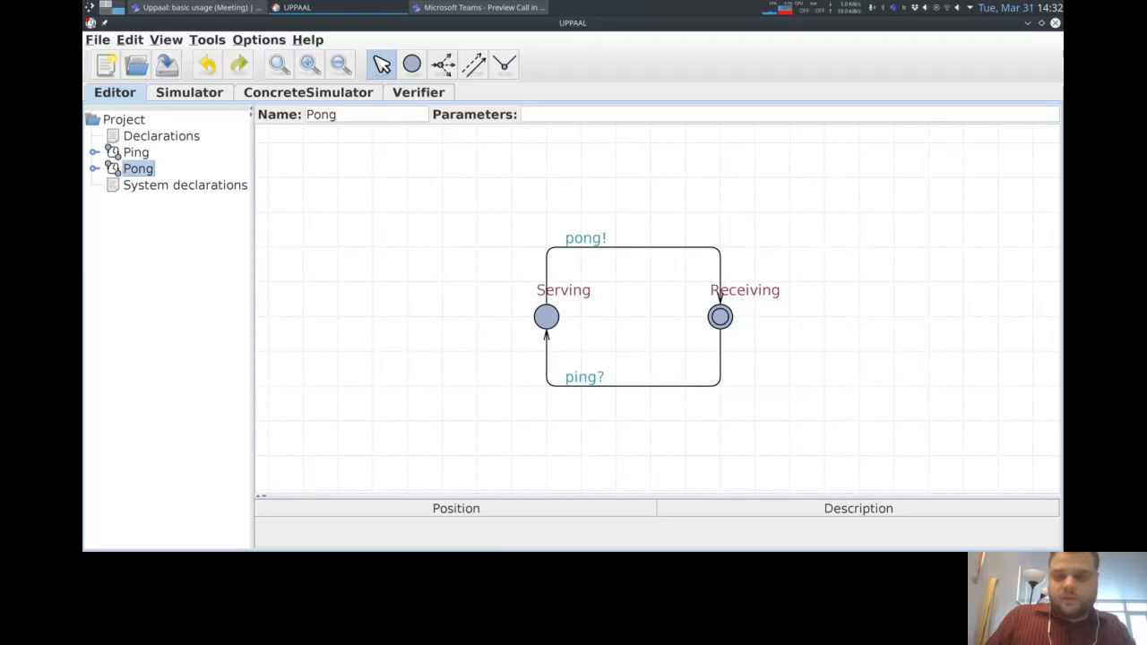
pyautogui.doubleClick(547, 316)
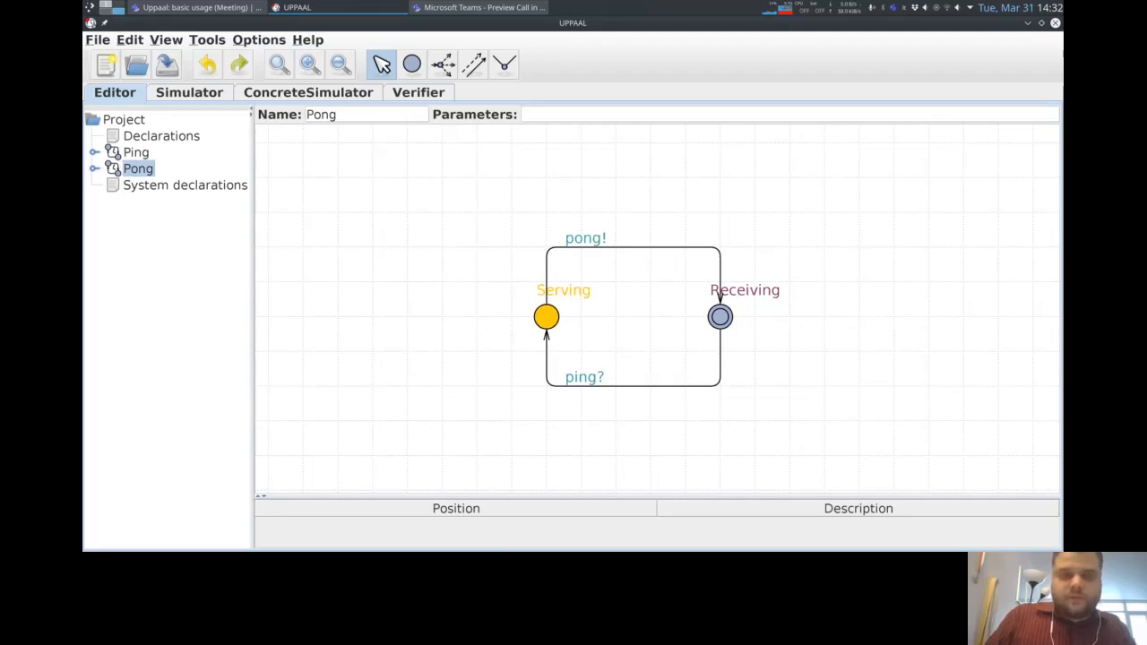
pyautogui.click(394, 215)
pyautogui.write('x')
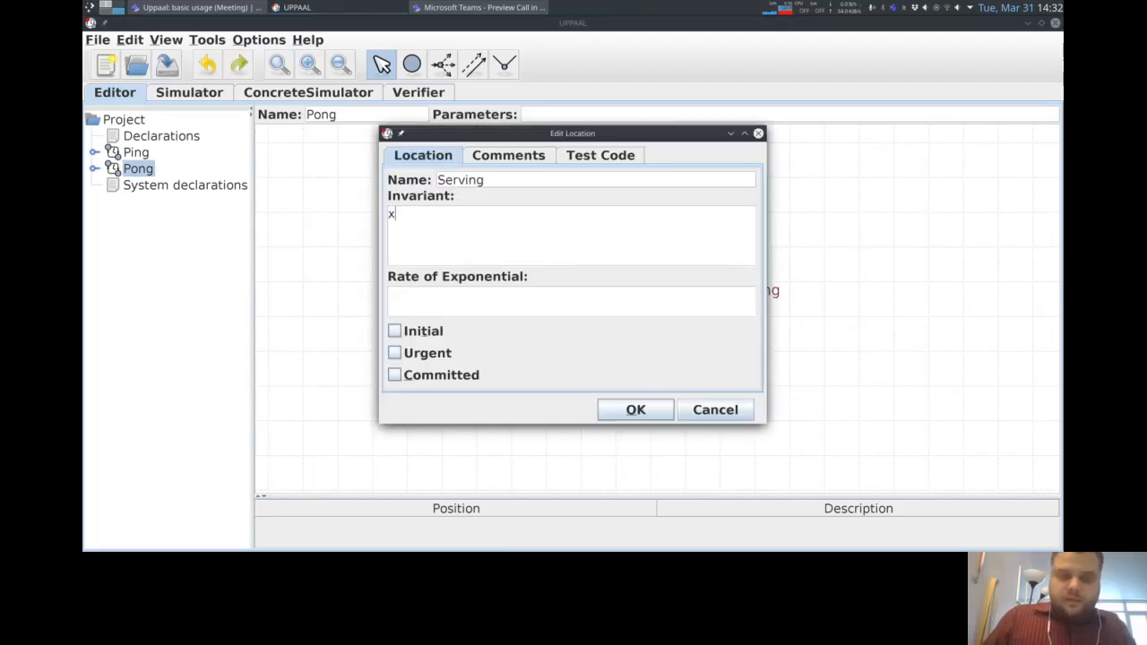
pyautogui.write('<=10')
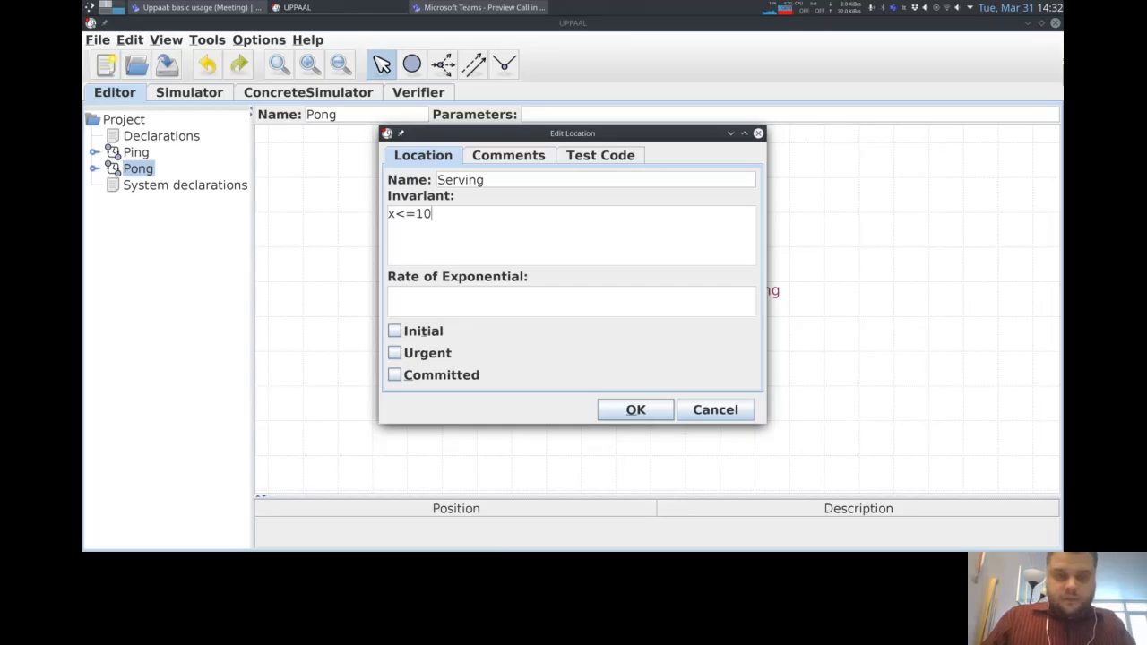
pyautogui.press('Return')
pyautogui.moveTo(562, 342); pyautogui.dragTo(501, 325)
pyautogui.moveTo(563, 291); pyautogui.dragTo(504, 308)
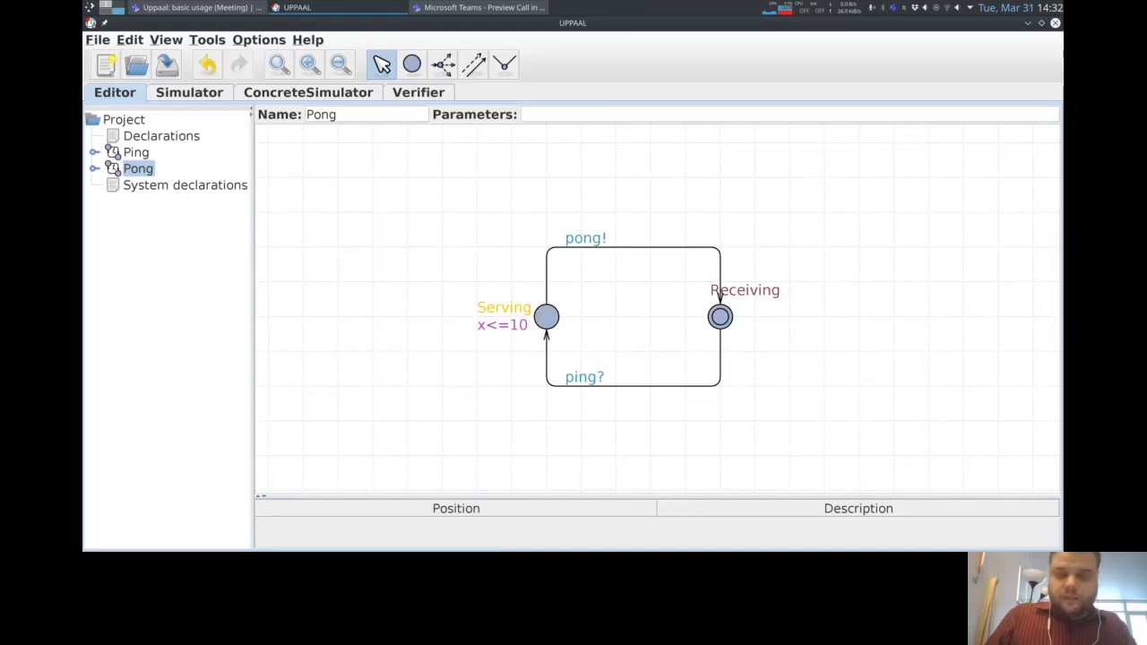
# - Add the guard x>=5 to Pong's pong! edge from Serving to Receiving
pyautogui.doubleClick(632, 247)
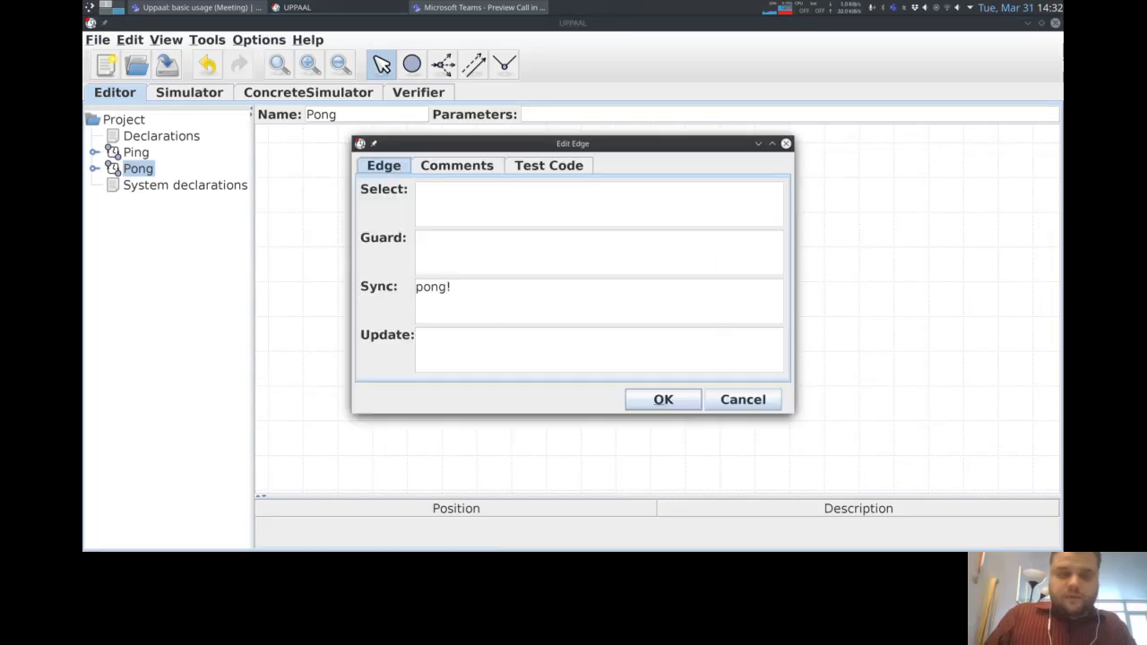
pyautogui.write('x>=5')
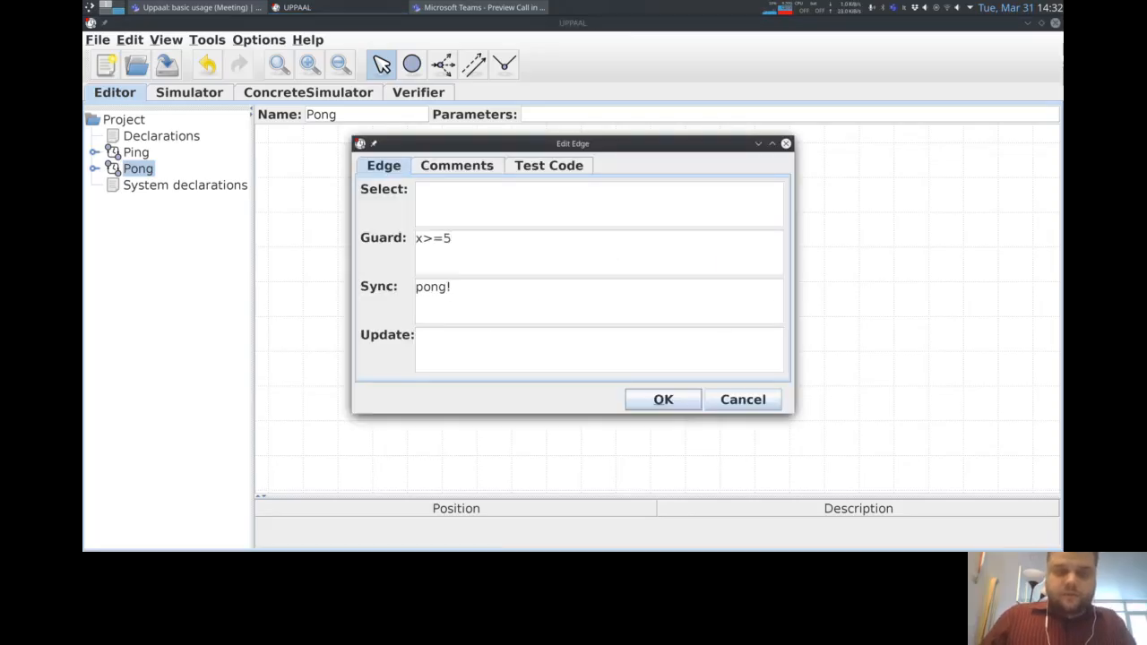
pyautogui.press('Return')
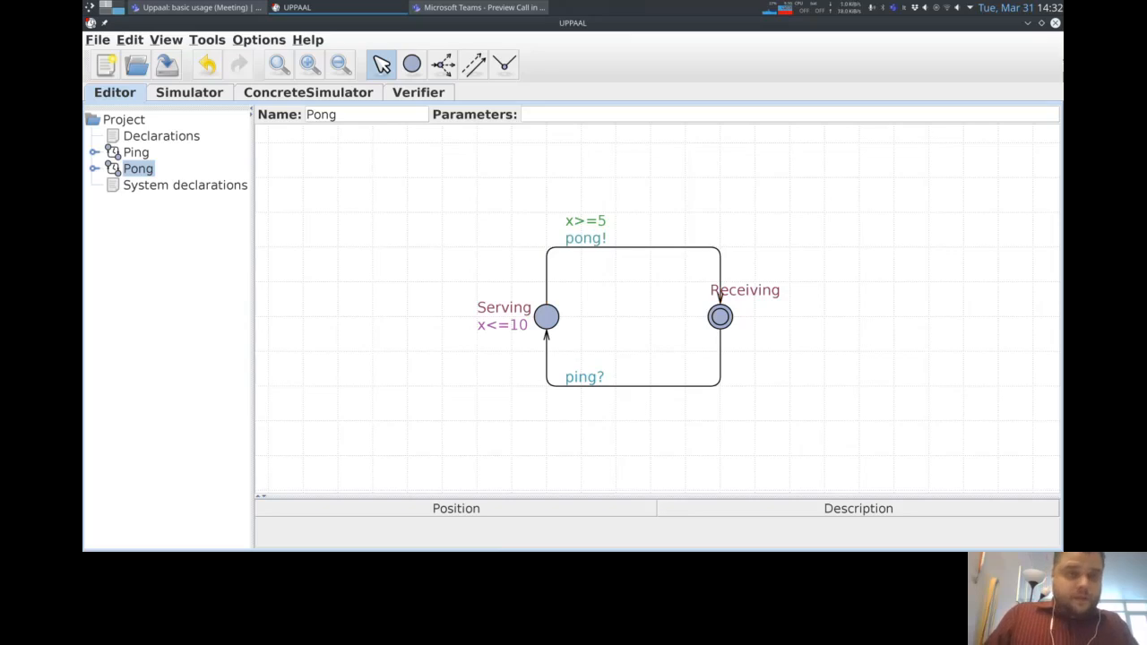
# - Try to load the model with the new invariants and guards into the simulator
pyautogui.click(189, 93)
pyautogui.press('Return')
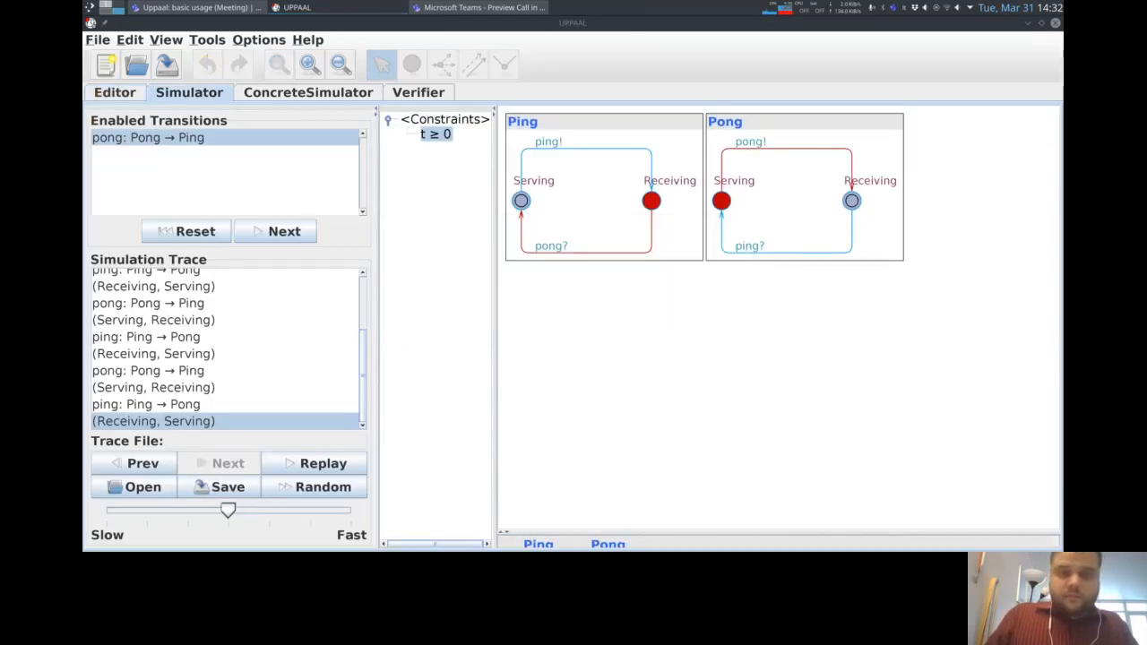
pyautogui.press('Return')
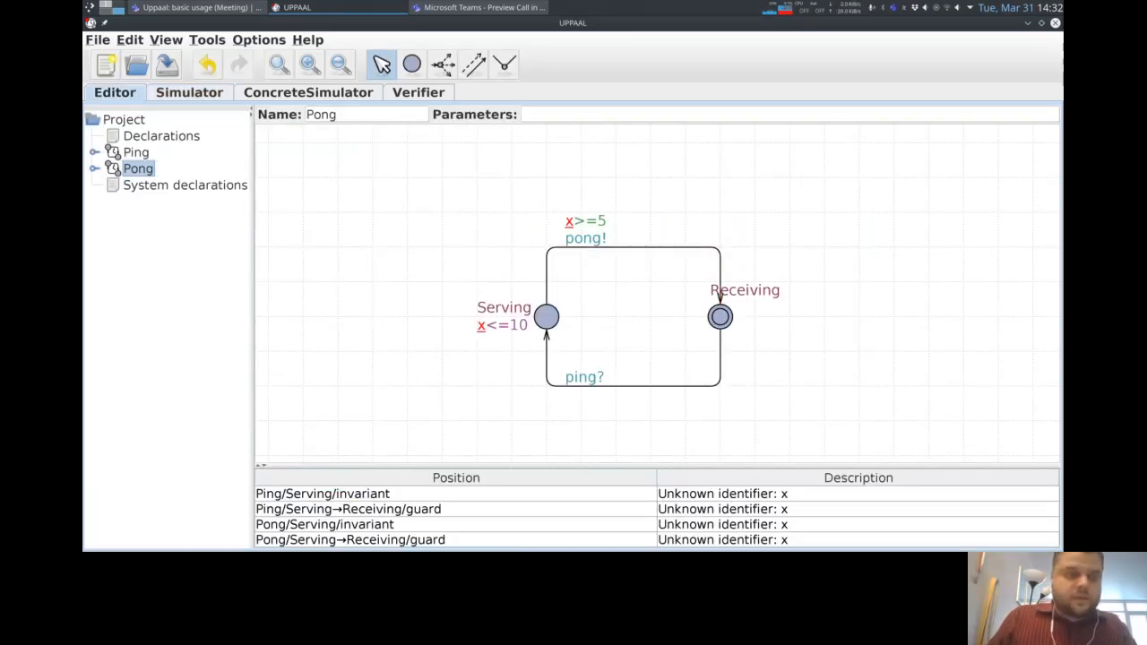
# - Replace the placeholder in Ping's local declarations with a clock named x
pyautogui.click(94, 152)
pyautogui.click(181, 168)
pyautogui.click(286, 134)
pyautogui.hotkey('ctrl', 'a')
pyautogui.write('cloc')
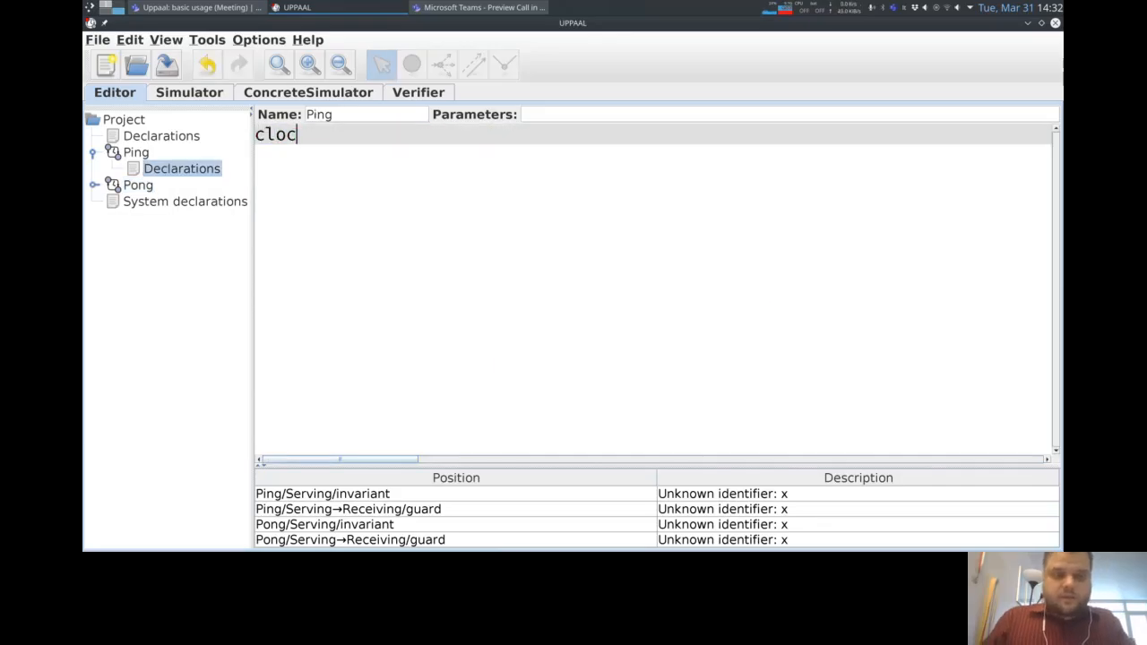
pyautogui.write('k x;')
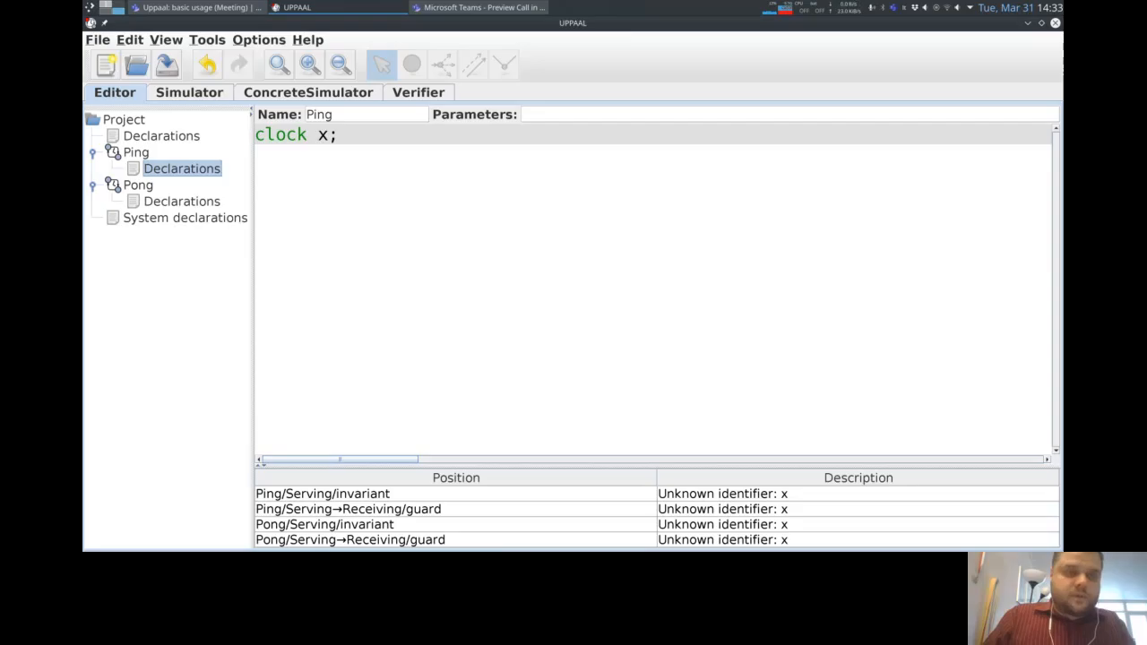
# - Replace the placeholder comment in Pong's local declarations with a clock named x
pyautogui.click(181, 201)
pyautogui.hotkey('ctrl', 'a')
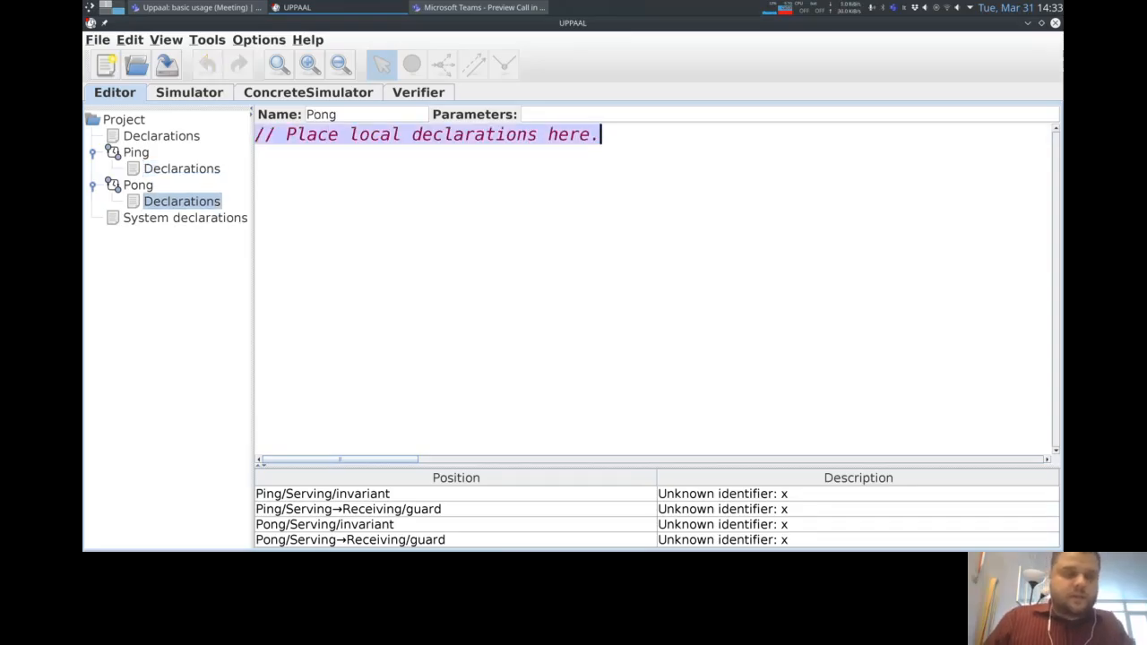
pyautogui.write('clock x;')
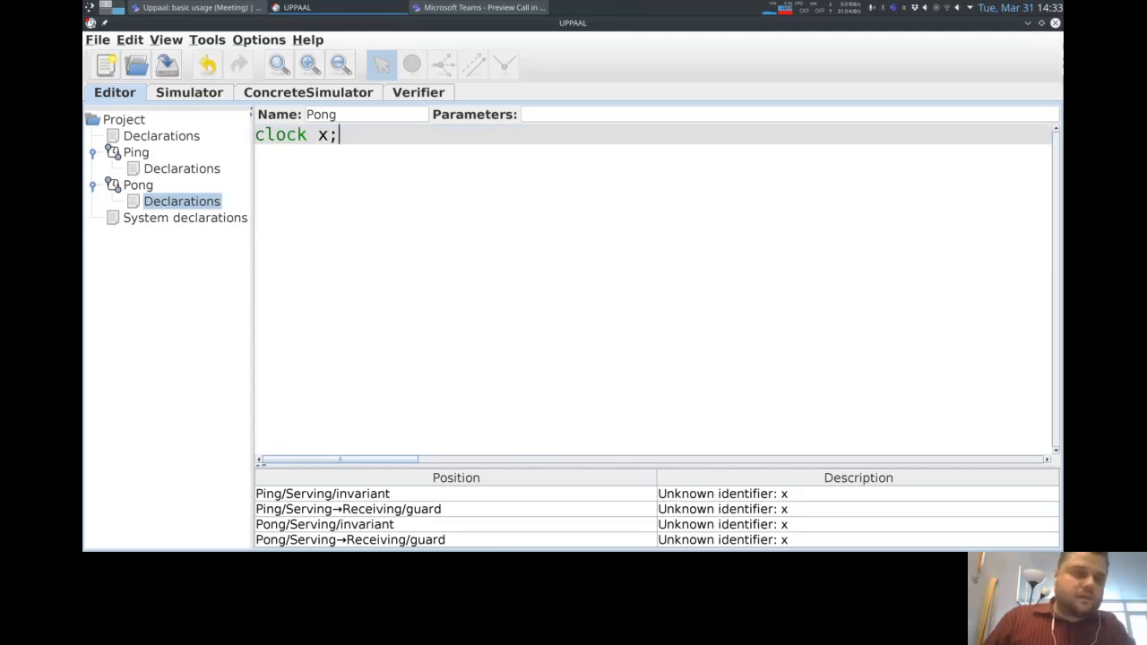
# - Review the local declarations of Ping and Pong, and check both automata for remaining errors on x
pyautogui.click(182, 168)
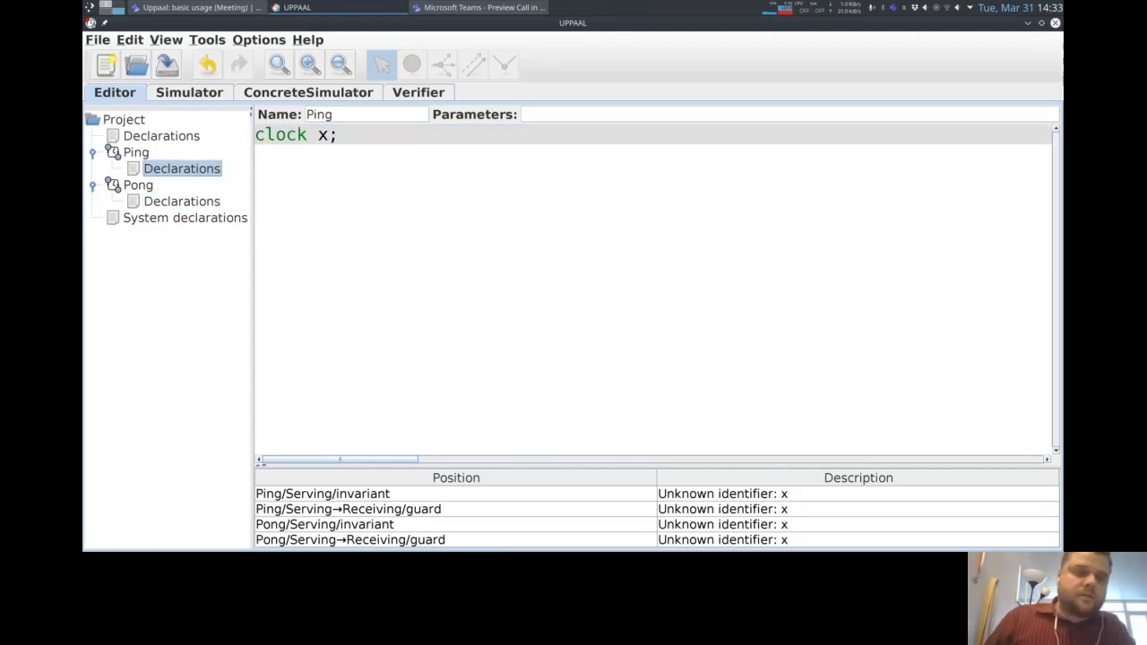
pyautogui.click(182, 201)
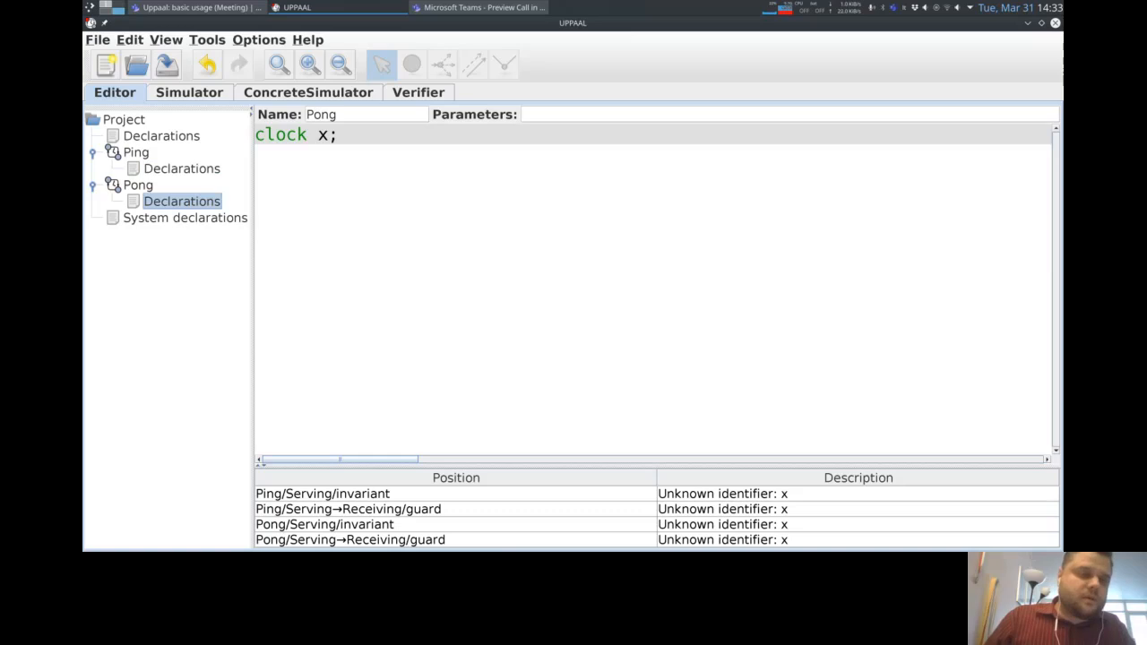
pyautogui.click(136, 153)
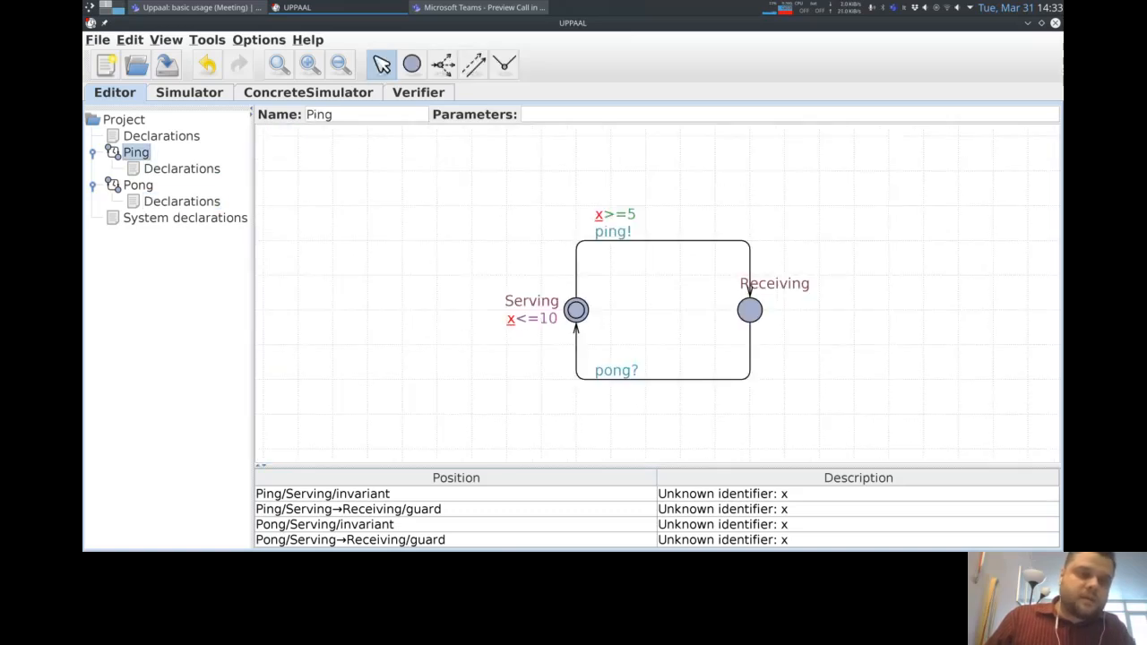
pyautogui.click(138, 184)
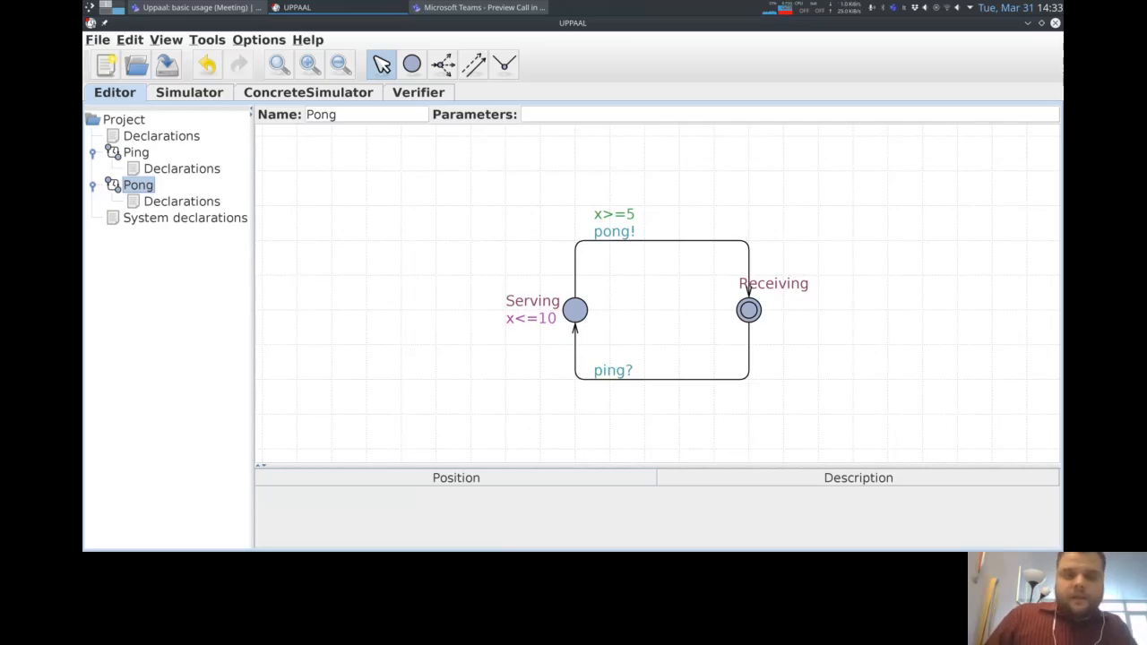
# - Upload the edited model to the simulator and widen the constraints area to read the clock constraints, starting with t
pyautogui.click(189, 93)
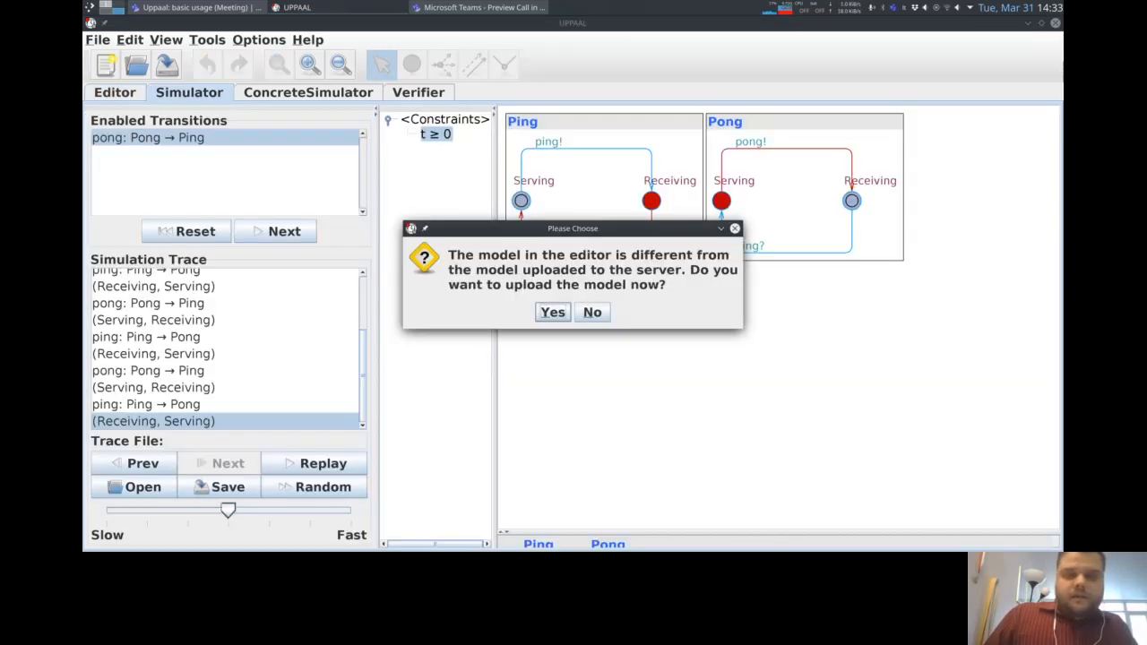
pyautogui.press('Return')
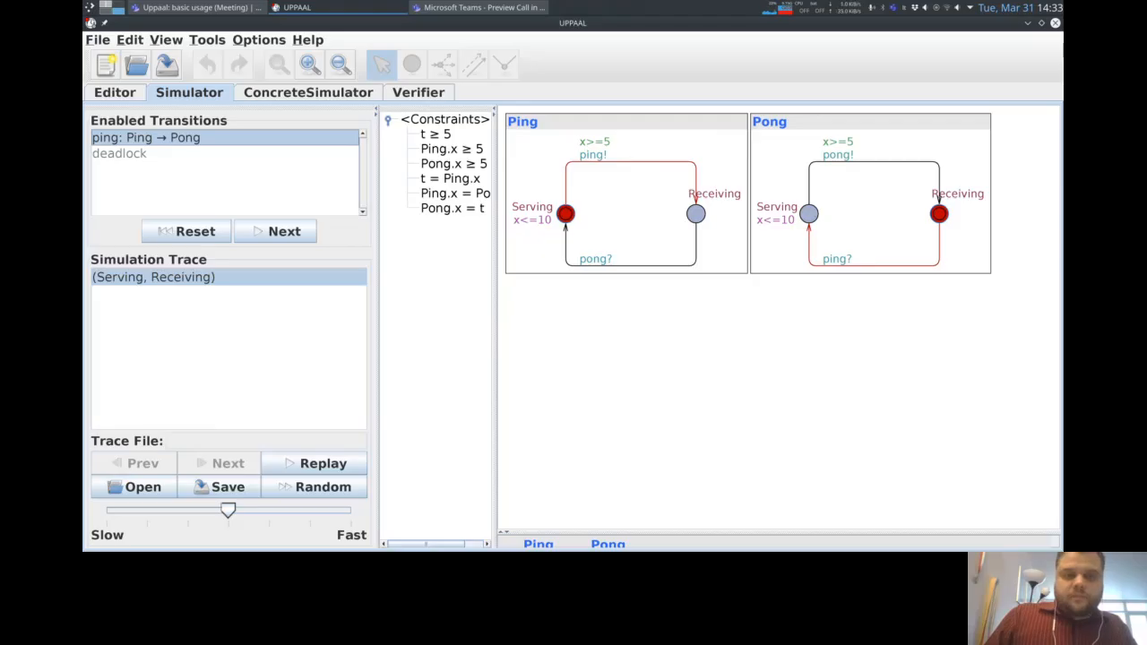
pyautogui.moveTo(498, 358); pyautogui.dragTo(527, 358)
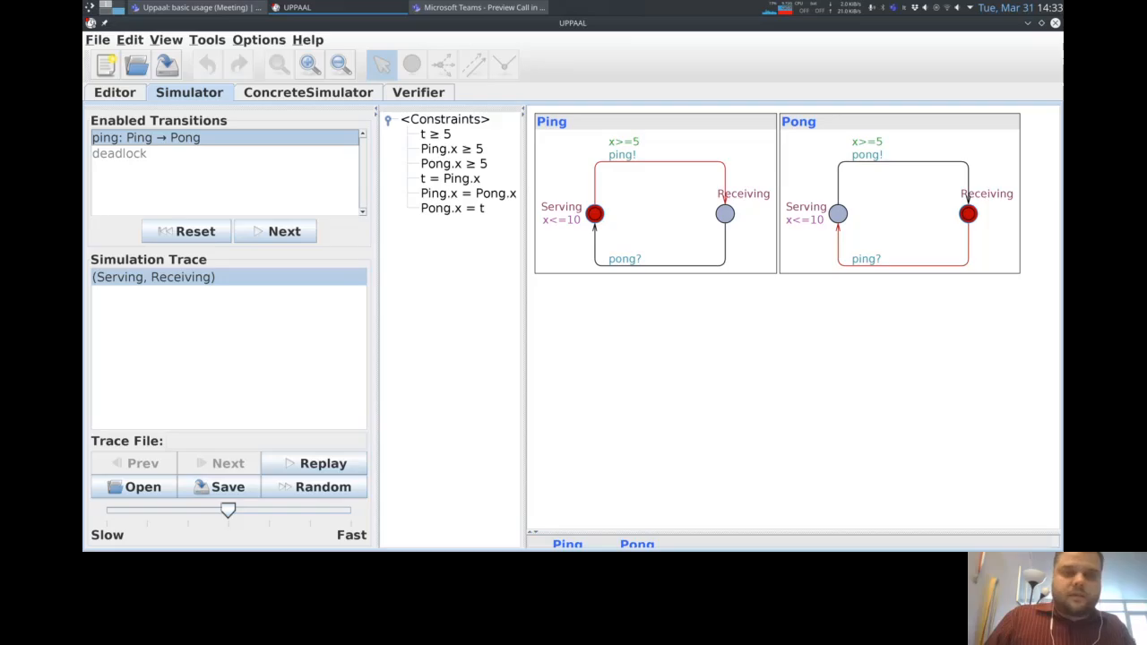
pyautogui.click(435, 134)
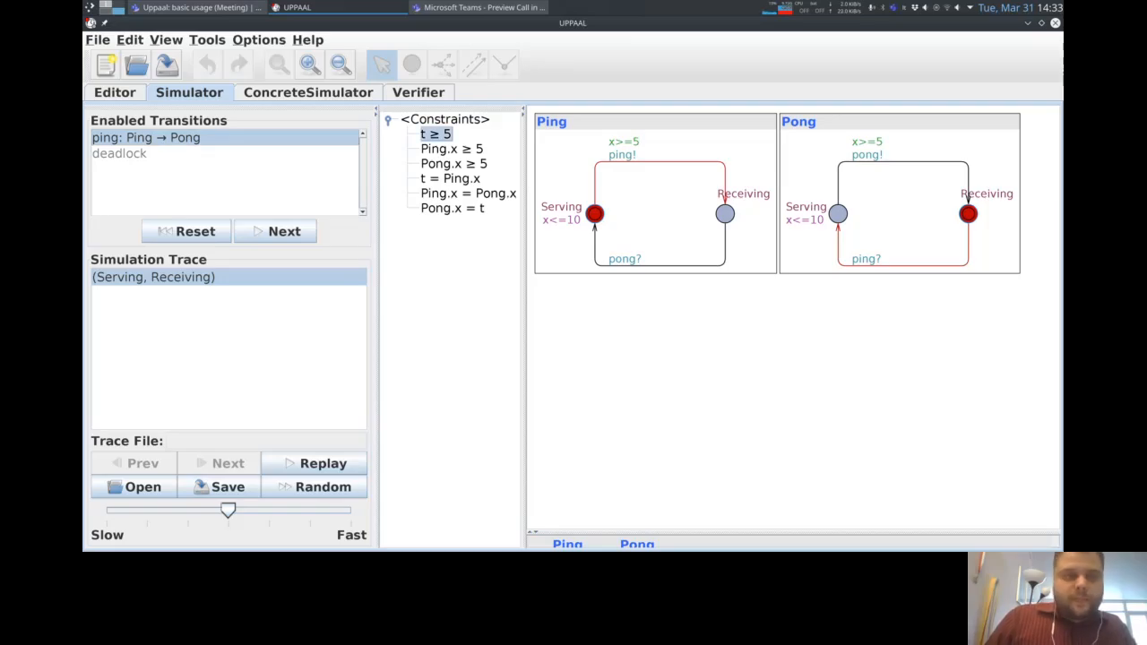
# - Reset the simulation and compare the initial state's clock constraints with those of the deadlock and ping transitions
pyautogui.click(185, 231)
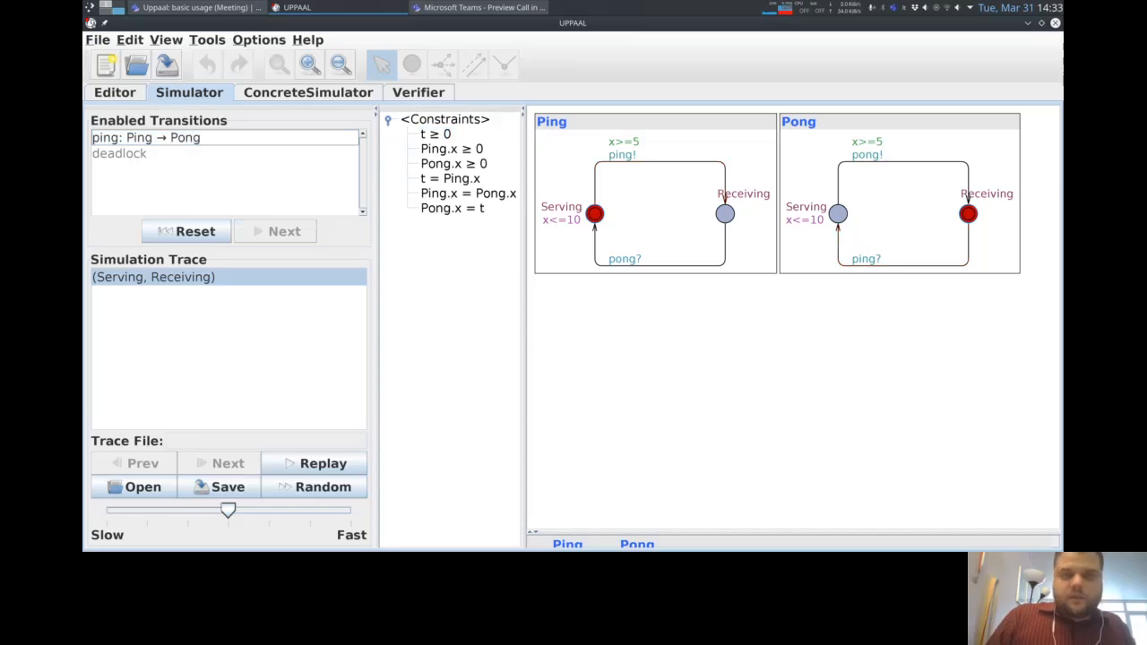
pyautogui.click(436, 135)
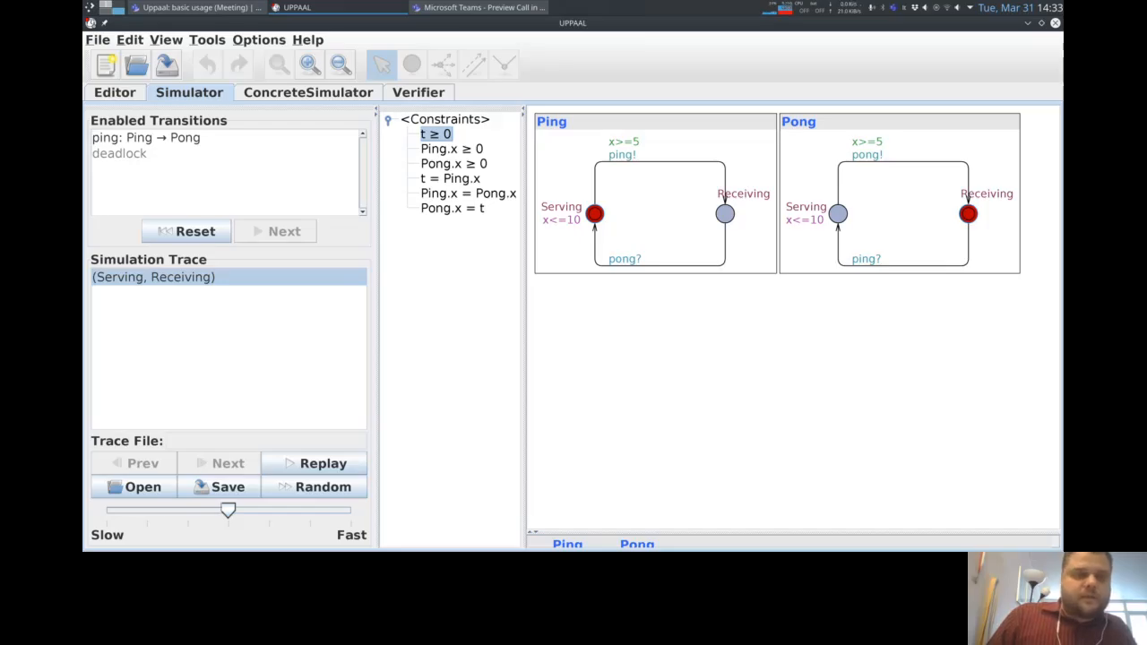
pyautogui.click(119, 153)
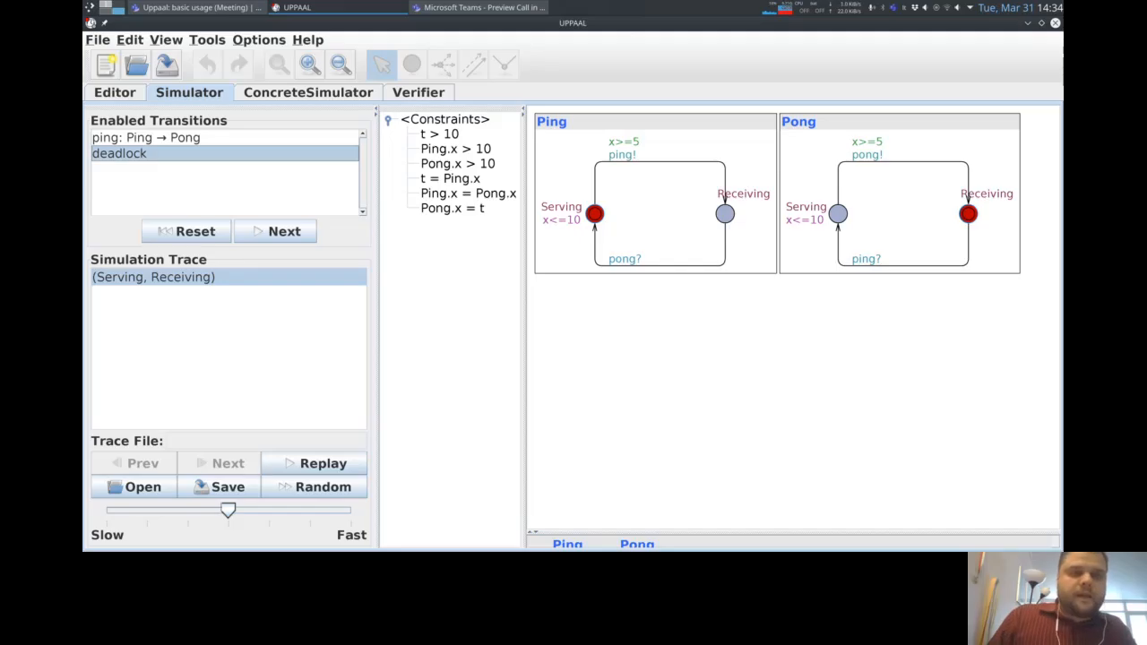
pyautogui.click(145, 137)
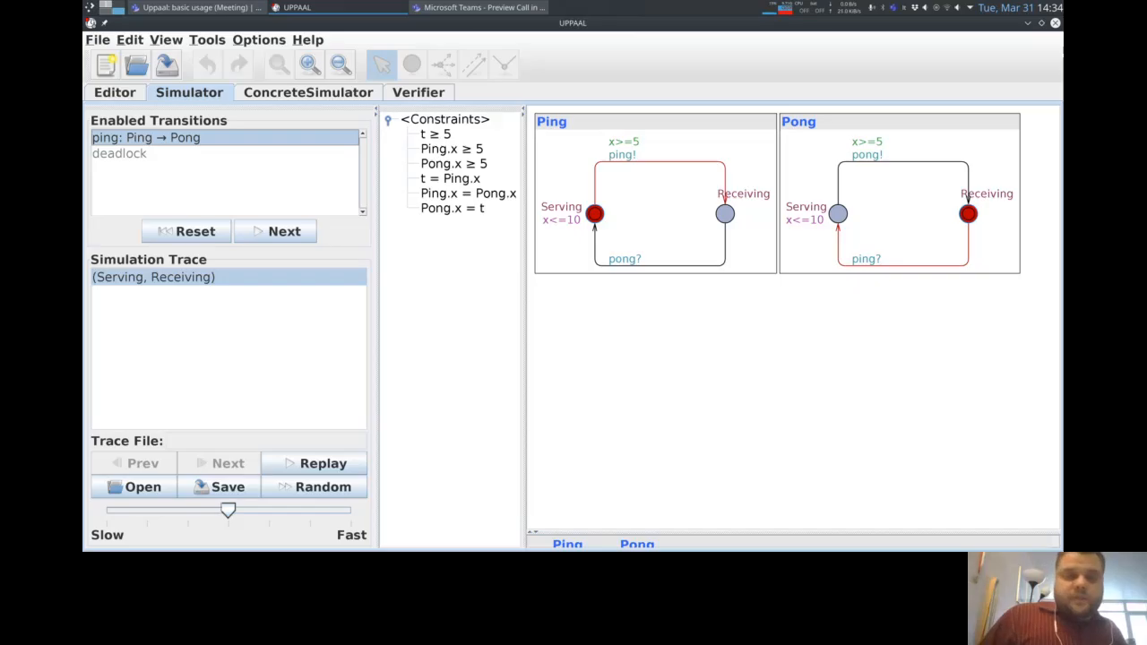
# - Advance the simulation through repeated alternating ping and pong transitions
pyautogui.click(284, 231)
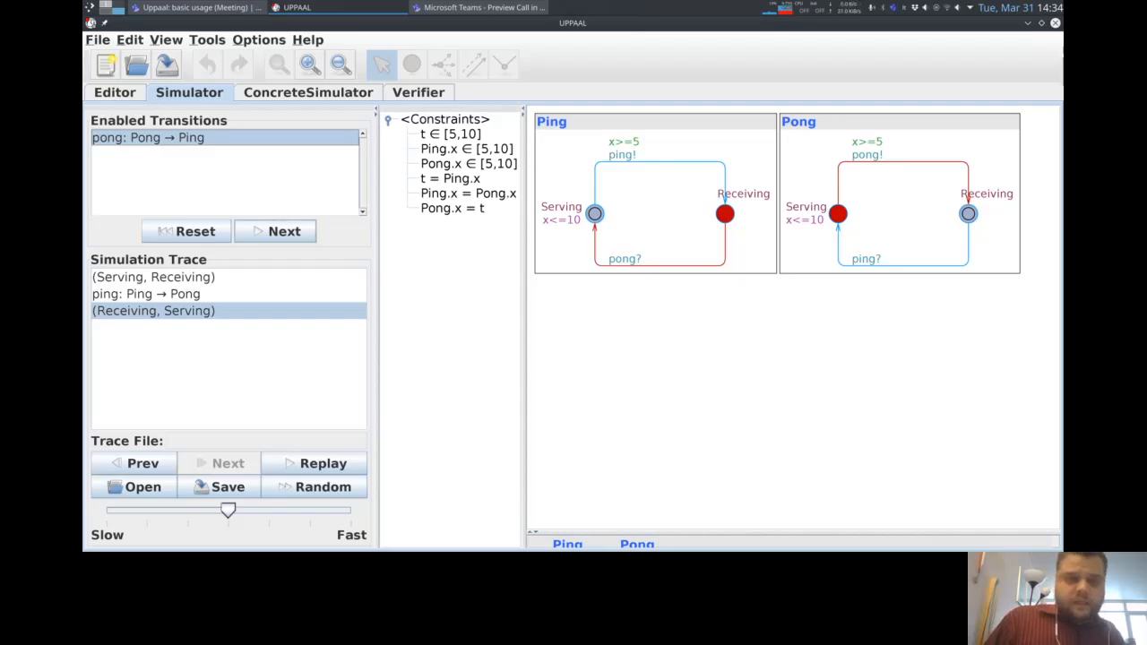
pyautogui.click(284, 231)
pyautogui.click(284, 231)
pyautogui.click(284, 231)
pyautogui.click(284, 231)
pyautogui.click(284, 231)
pyautogui.click(284, 231)
pyautogui.click(284, 231)
pyautogui.click(284, 231)
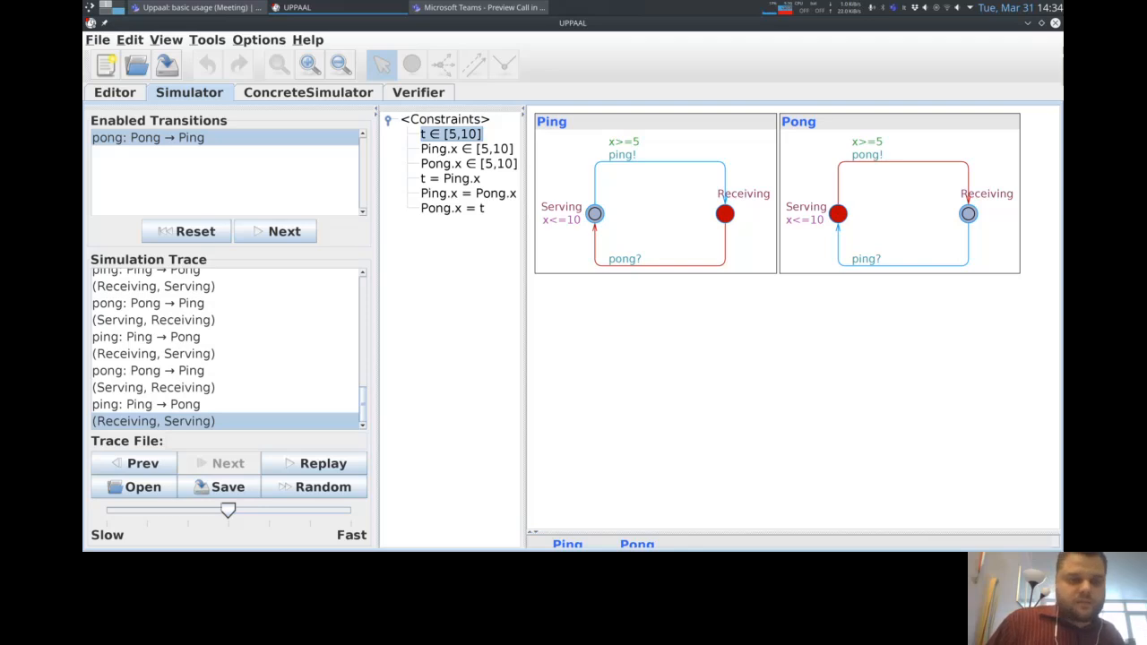
# - Review the latest ping transitions and states in the simulation trace, and examine the constraints on t and Ping.x
pyautogui.click(148, 337)
pyautogui.click(153, 354)
pyautogui.click(148, 404)
pyautogui.click(152, 421)
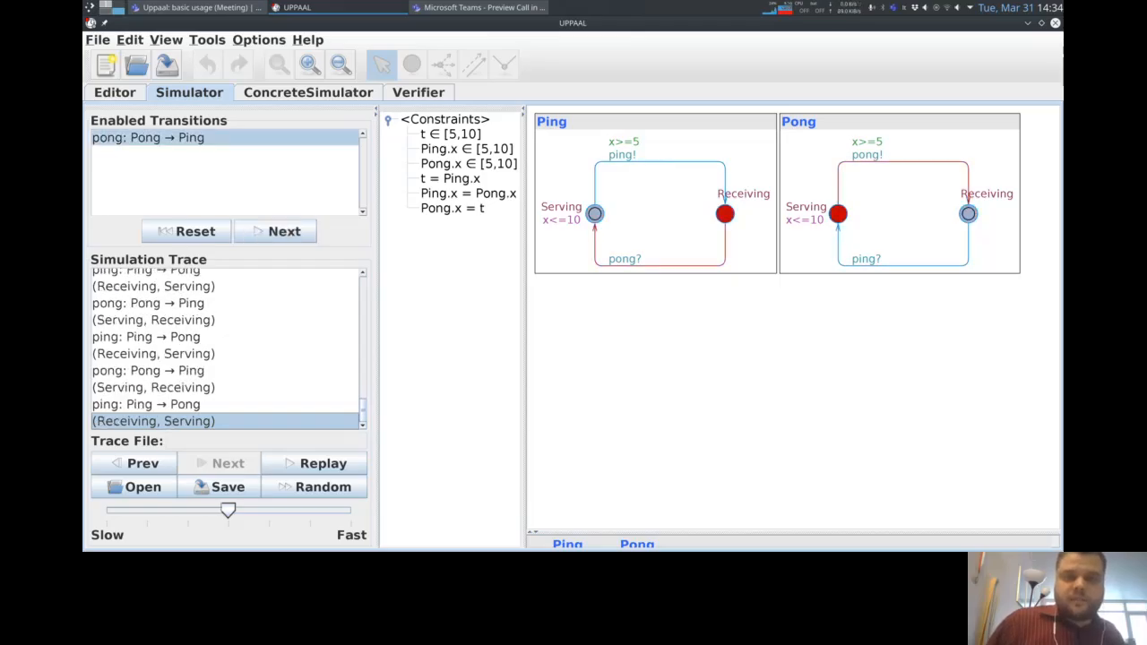
pyautogui.click(450, 135)
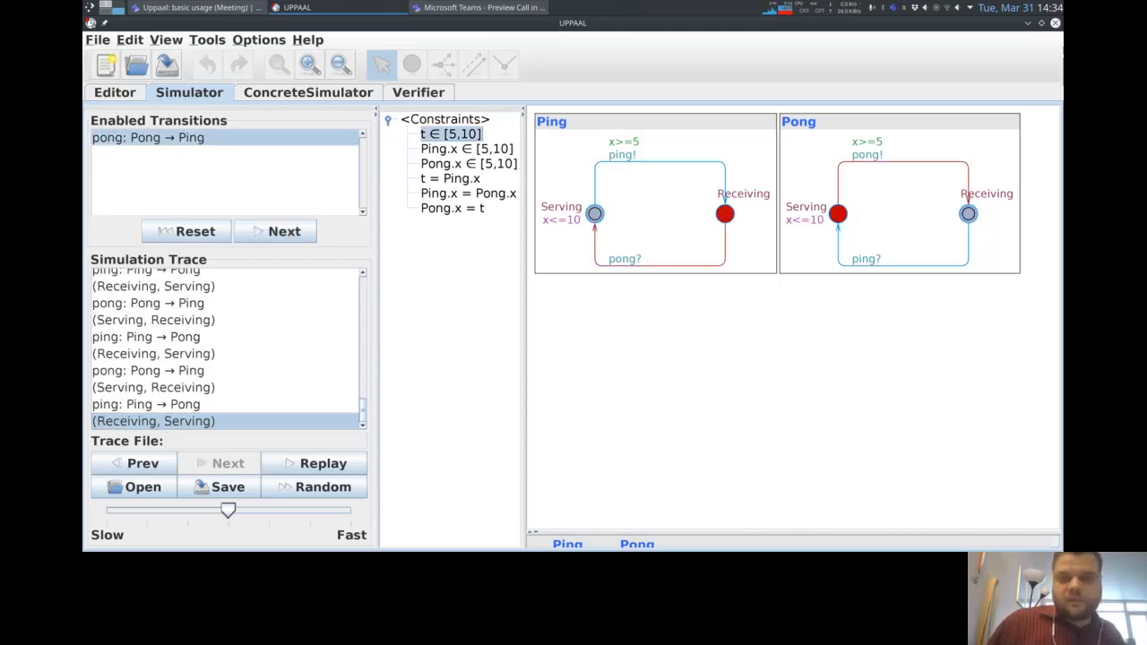
pyautogui.click(467, 149)
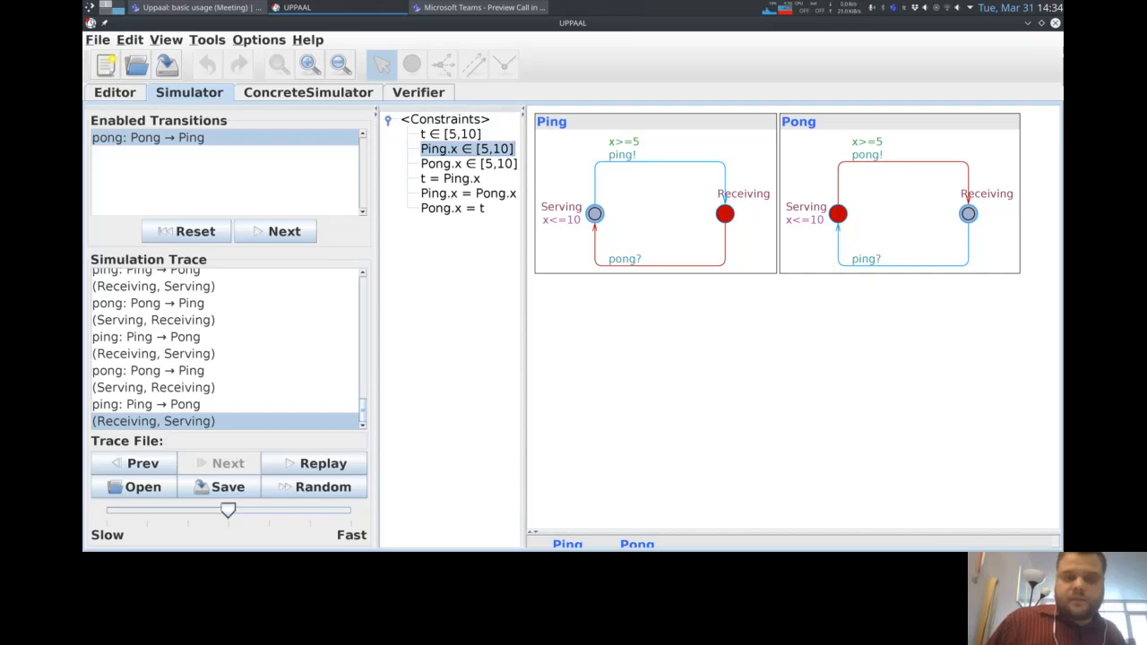
pyautogui.click(451, 179)
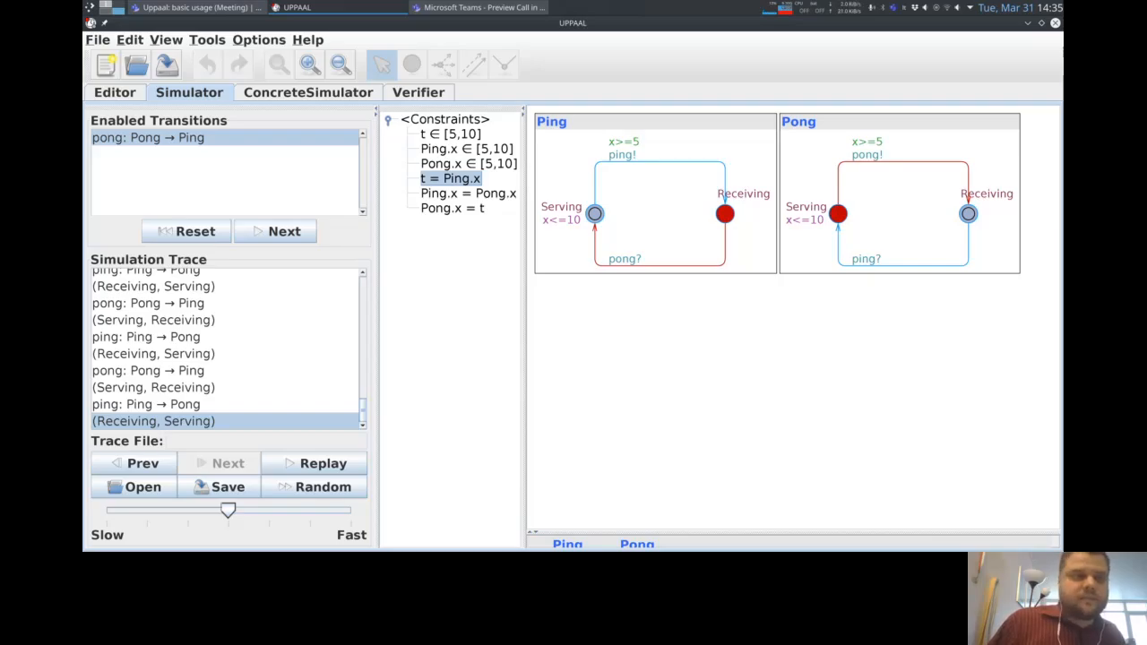
# - Return to the Ping template in the editor and inspect its pong? edge and the invariant on Serving
pyautogui.click(115, 93)
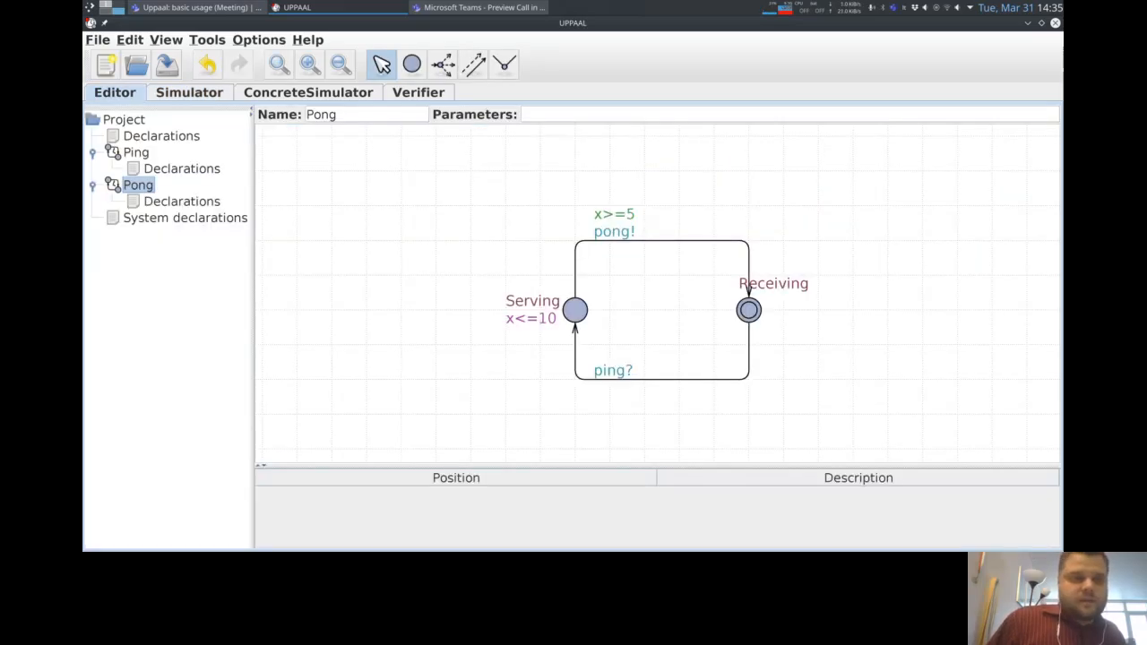
pyautogui.click(182, 168)
pyautogui.click(136, 153)
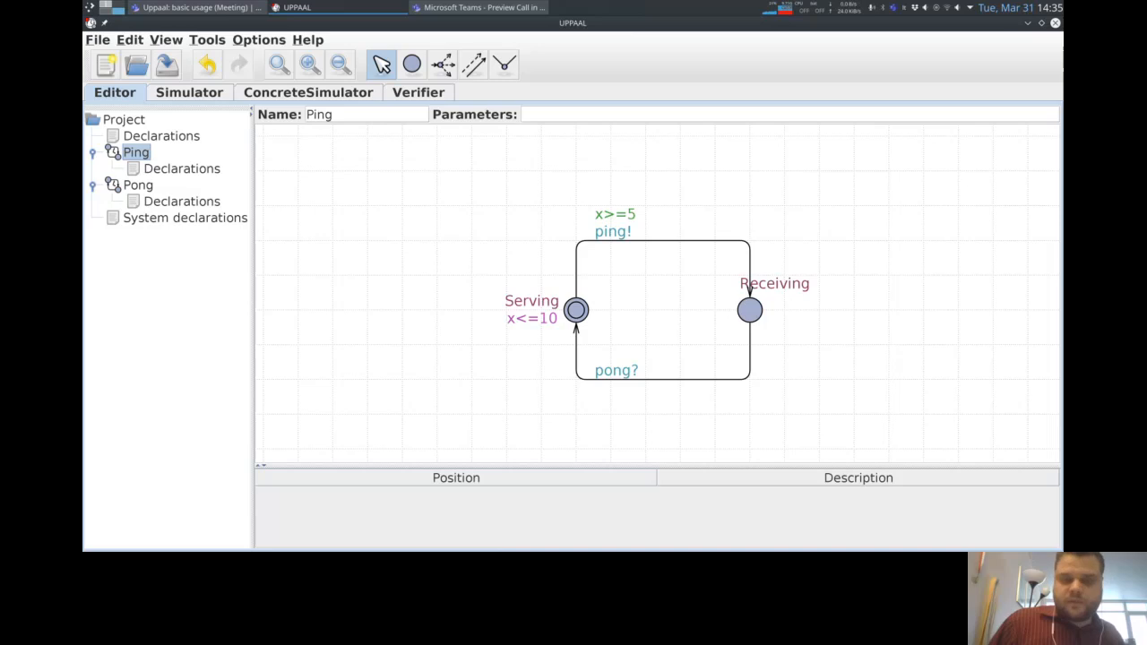
pyautogui.doubleClick(680, 379)
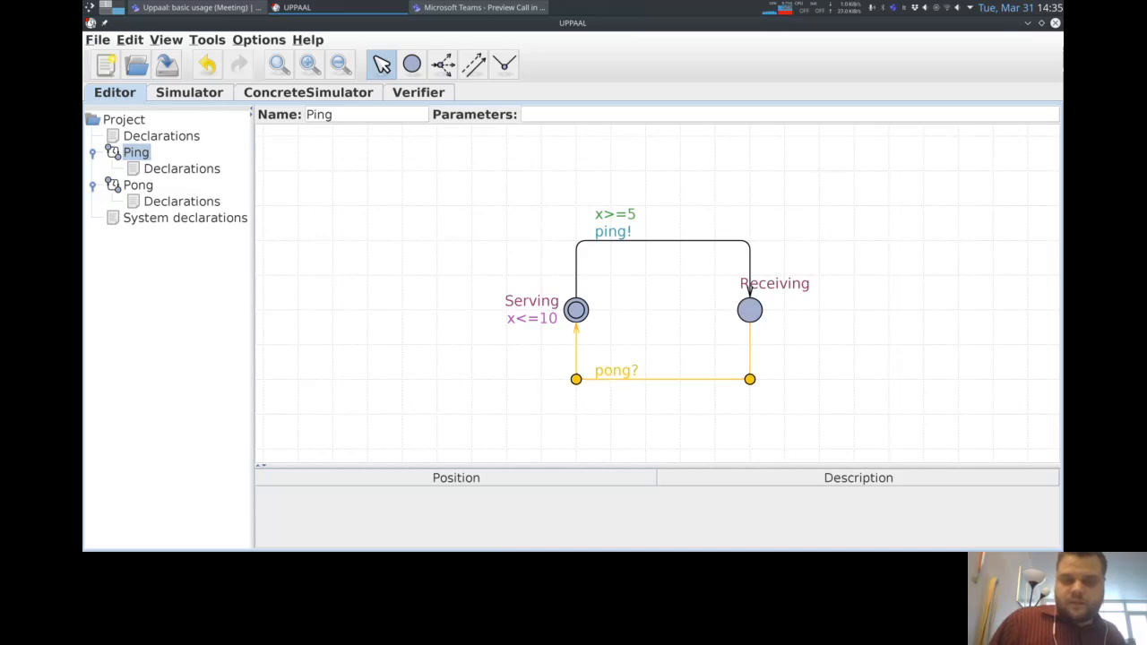
pyautogui.click(743, 399)
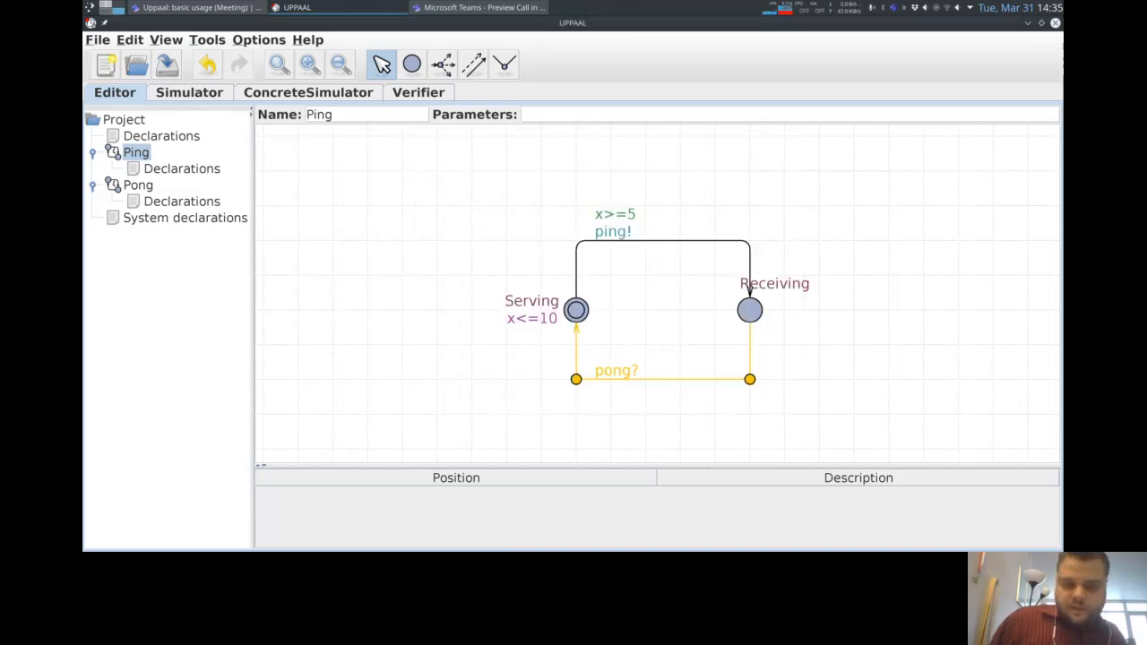
pyautogui.click(534, 319)
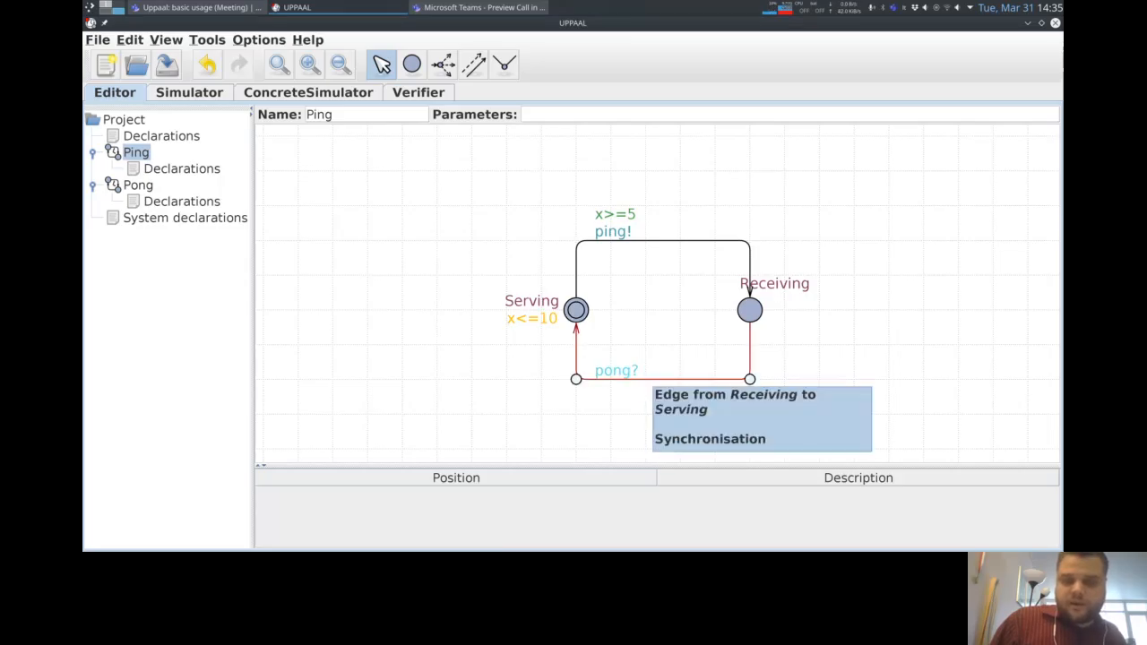
# - Enter x=0 as the update on Ping's pong? edge from Receiving to Serving
pyautogui.doubleClick(643, 379)
pyautogui.click(421, 340)
pyautogui.write('x=0')
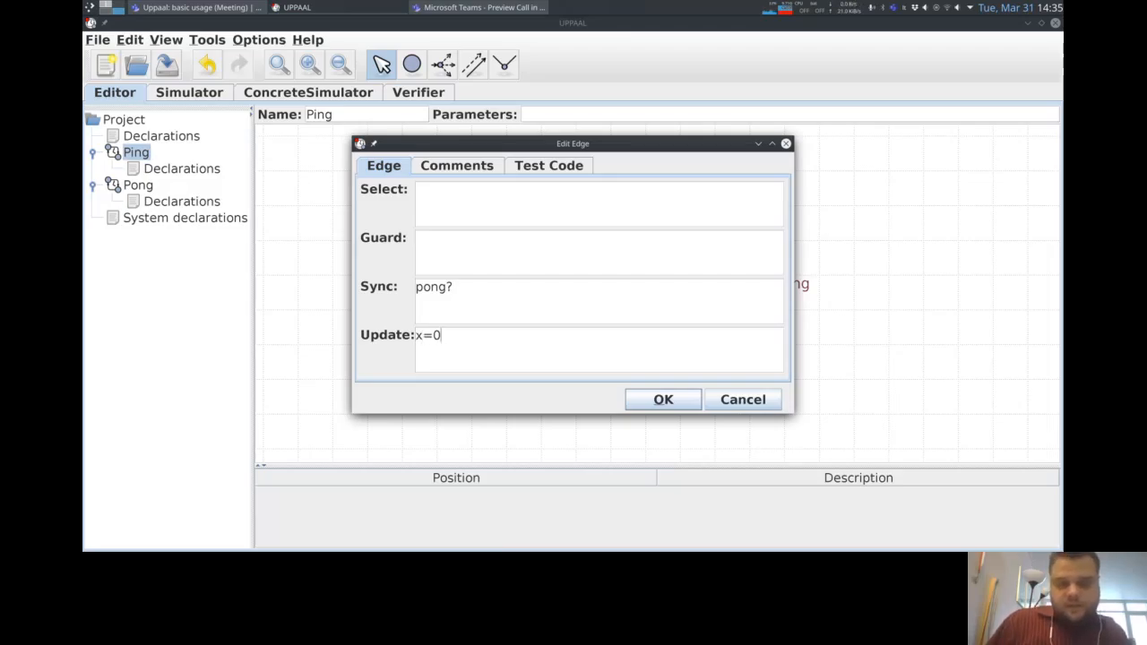
pyautogui.hotkey('shift', 'Left')
pyautogui.hotkey('shift', 'Left')
pyautogui.hotkey('shift', 'Left')
pyautogui.press('Right')
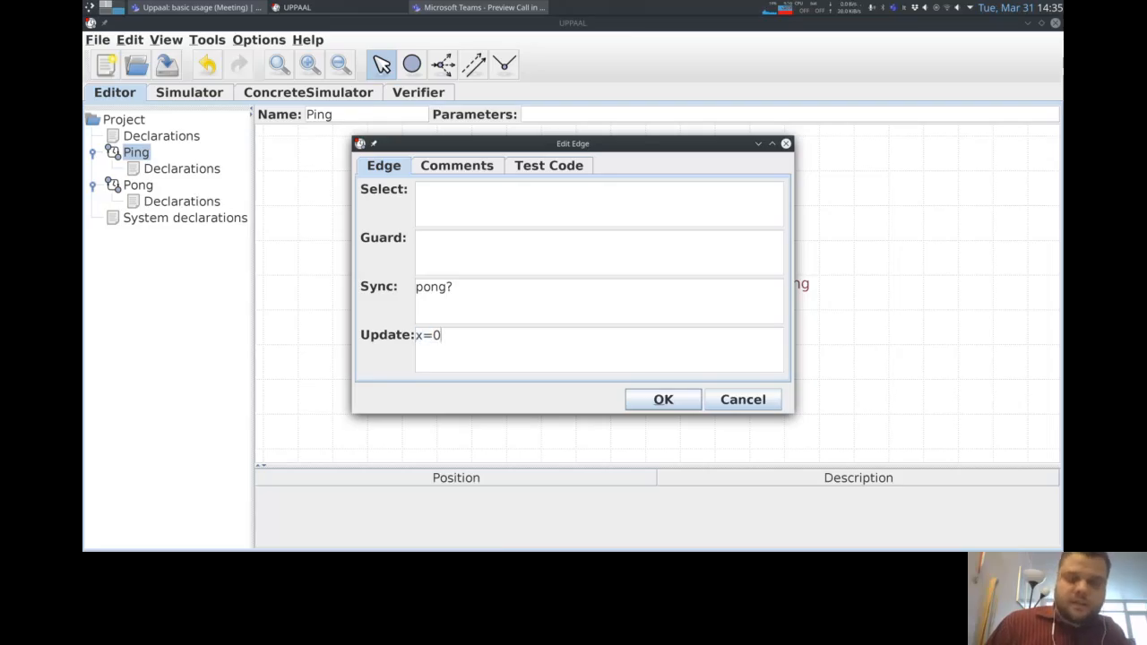
# - Rewrite the update on Ping's pong? edge with the := operator as x:=0 and apply it
pyautogui.press('Left')
pyautogui.press('Left')
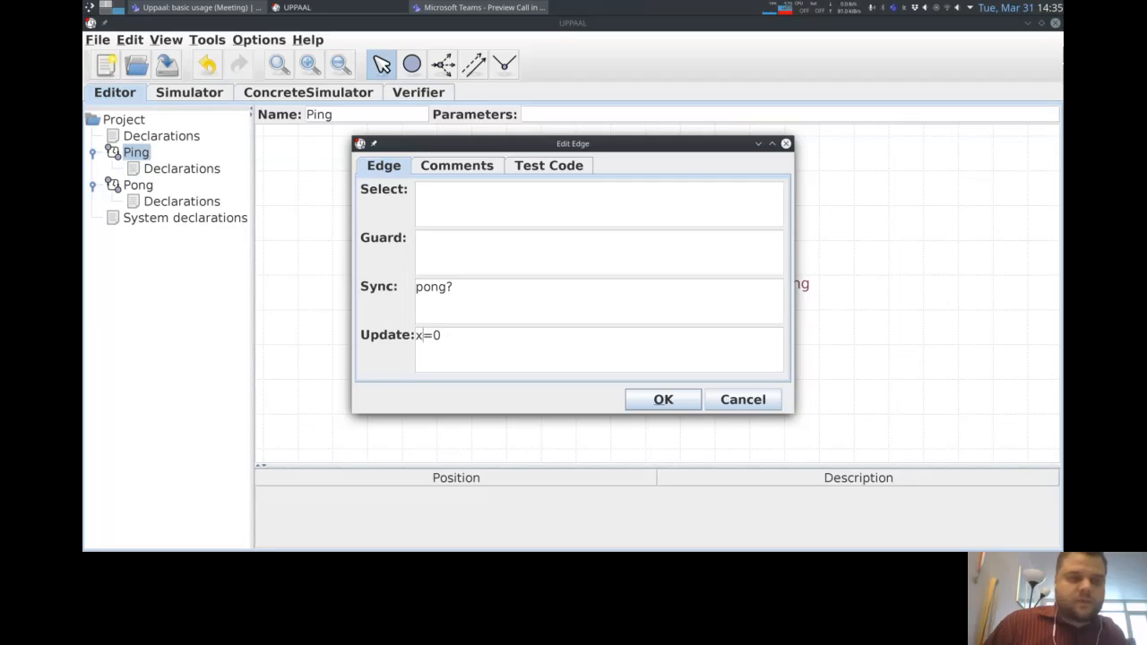
pyautogui.write(':')
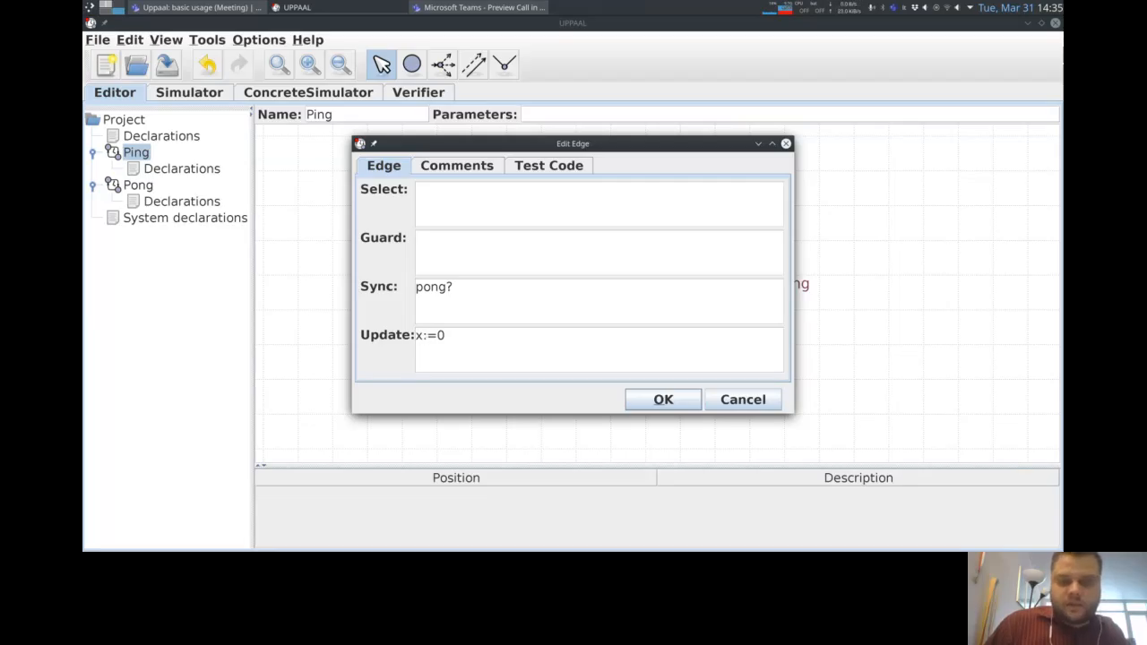
pyautogui.press('Right')
pyautogui.press('Right')
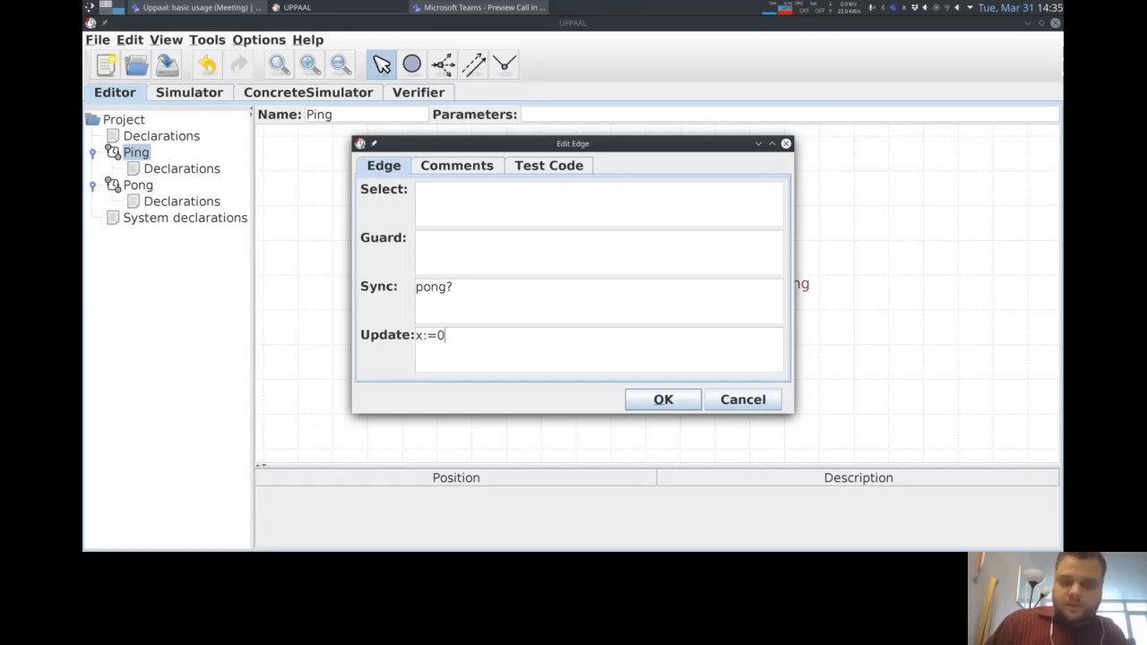
pyautogui.press('Return')
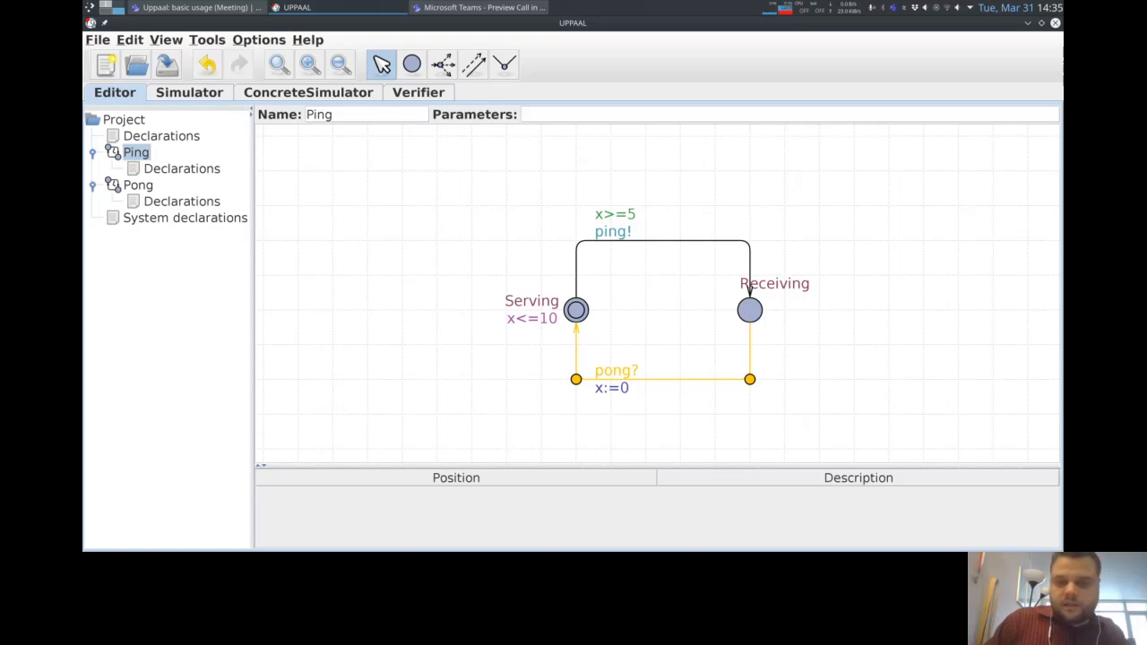
pyautogui.press('Escape')
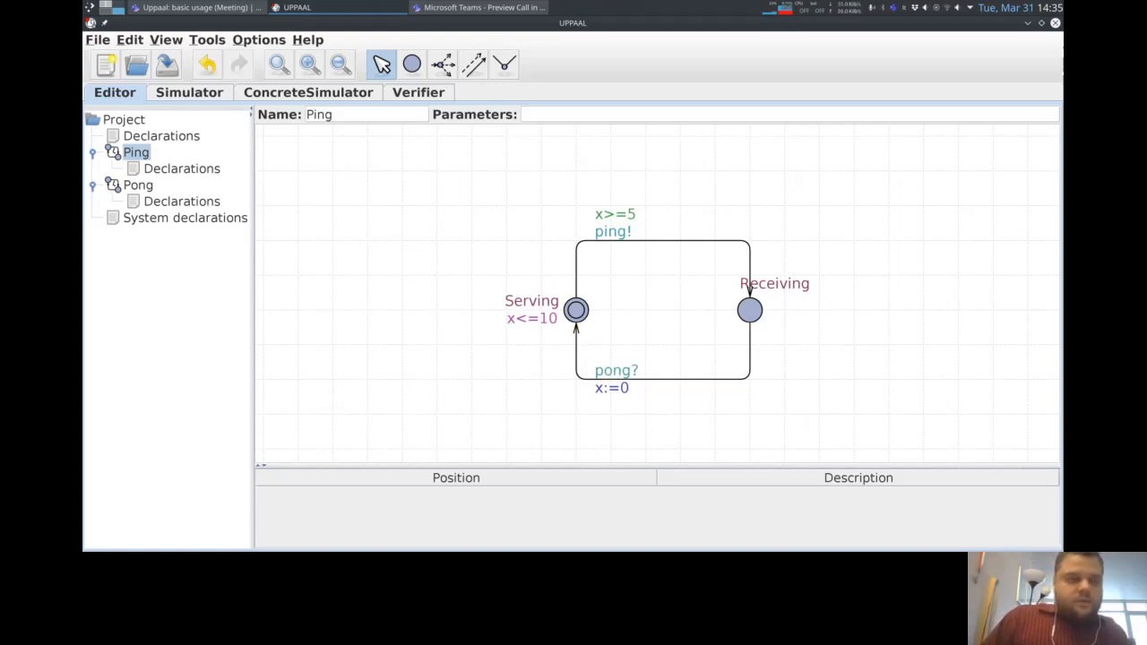
# - Add the update x=0 to Pong's ping? edge from Receiving to Serving
pyautogui.click(138, 185)
pyautogui.click(663, 379)
pyautogui.doubleClick(663, 379)
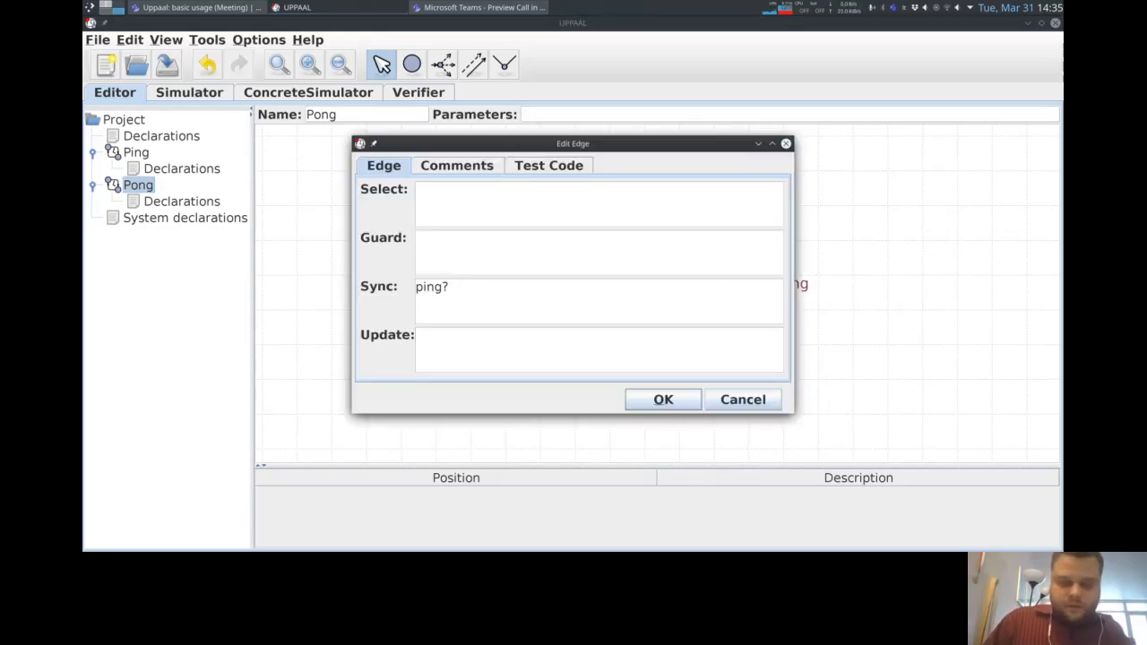
pyautogui.write('x=0')
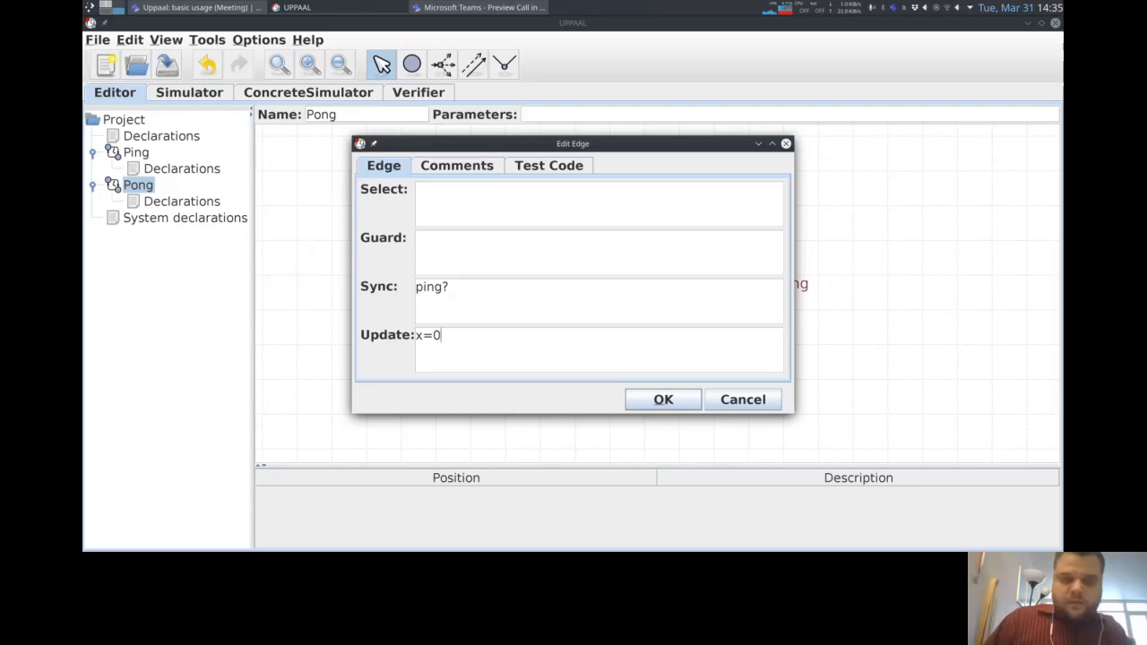
pyautogui.press('Return')
pyautogui.press('Escape')
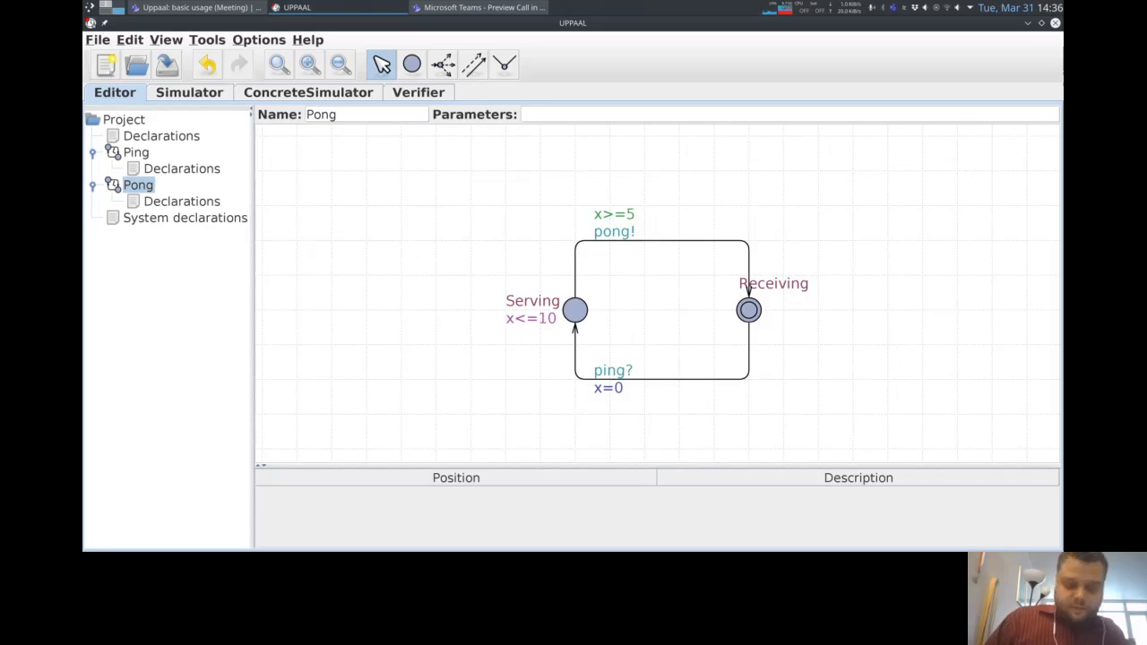
# - Upload the model with the clock resets to the simulator and run through repeated ping and pong transitions
pyautogui.click(189, 93)
pyautogui.press('Return')
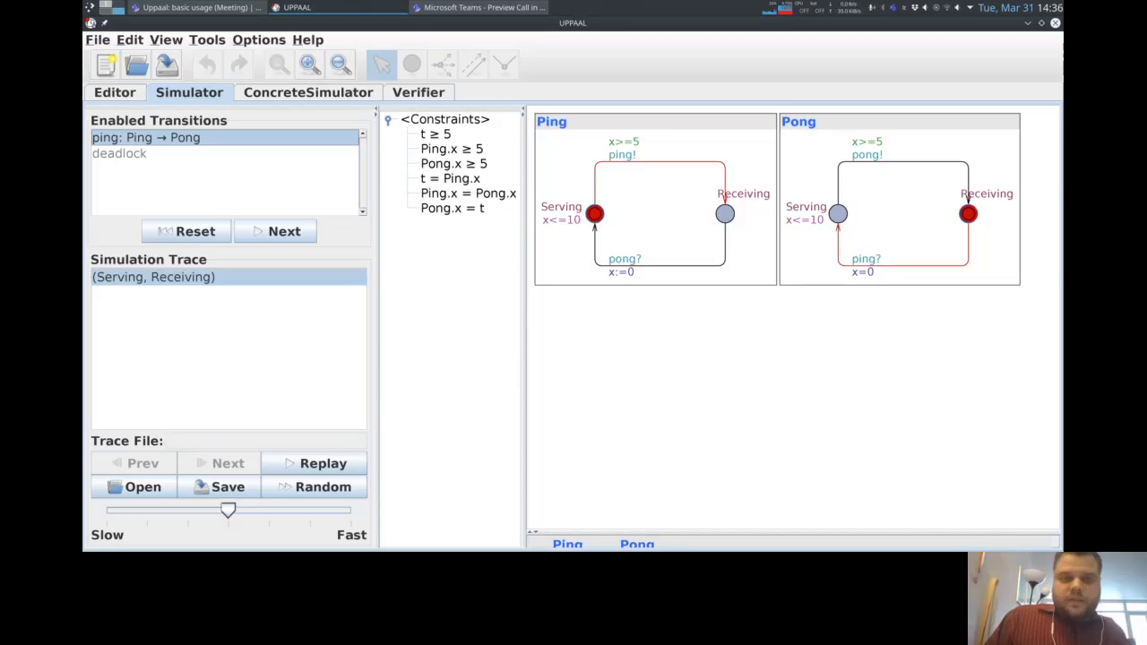
pyautogui.click(275, 231)
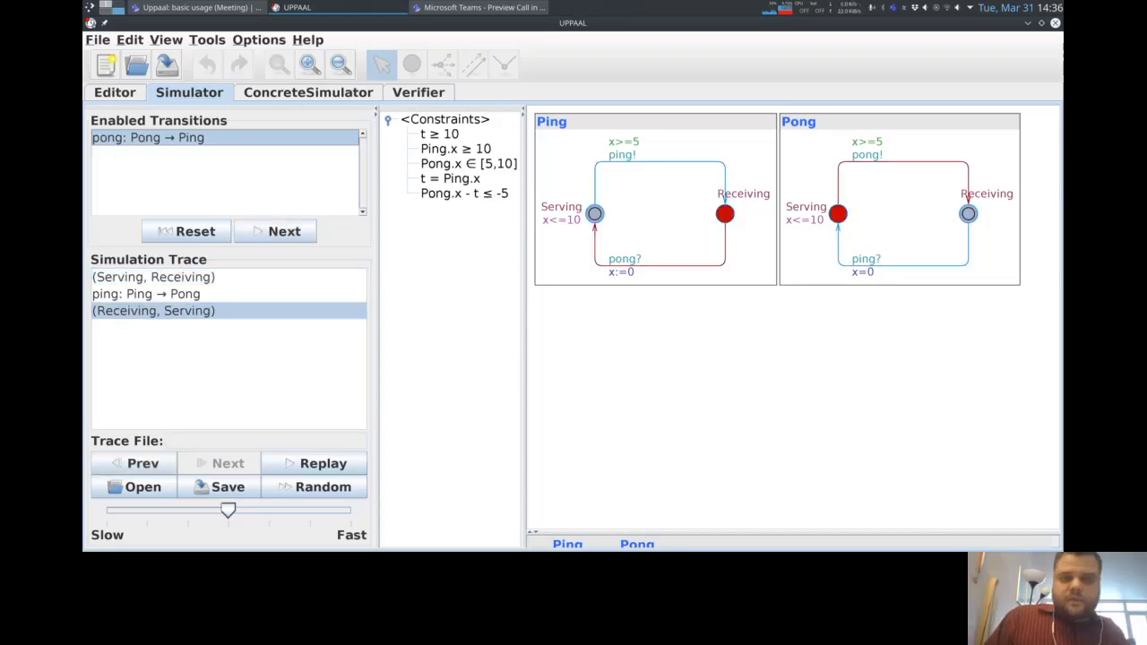
pyautogui.click(275, 231)
pyautogui.click(275, 231)
pyautogui.click(275, 231)
pyautogui.click(275, 231)
pyautogui.click(275, 231)
pyautogui.click(275, 231)
pyautogui.click(275, 231)
pyautogui.click(275, 231)
pyautogui.click(275, 232)
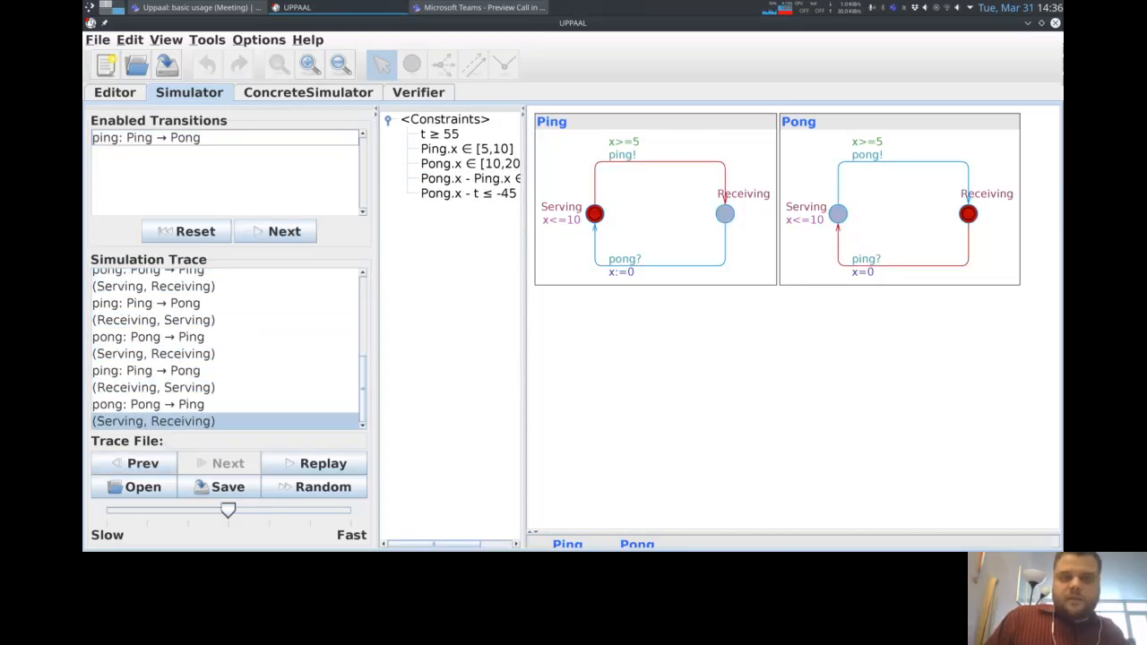
pyautogui.click(275, 231)
pyautogui.click(275, 232)
pyautogui.click(275, 231)
pyautogui.click(275, 231)
pyautogui.click(275, 231)
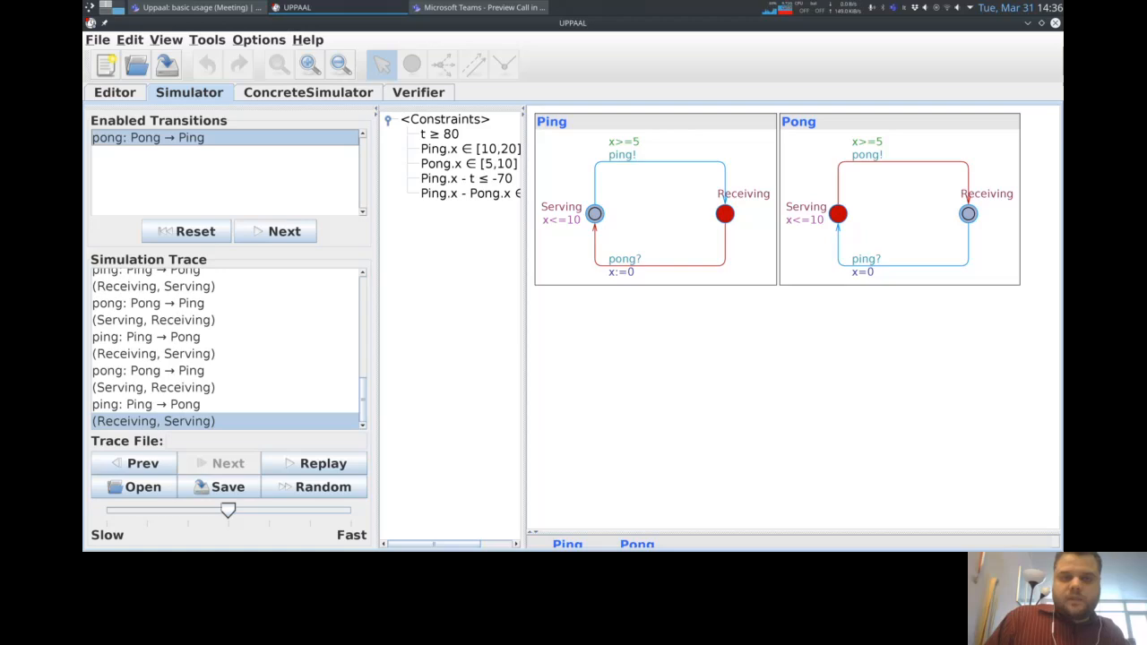
# - Examine the constraint on the global clock t and perform further transitions to see how it develops
pyautogui.click(439, 133)
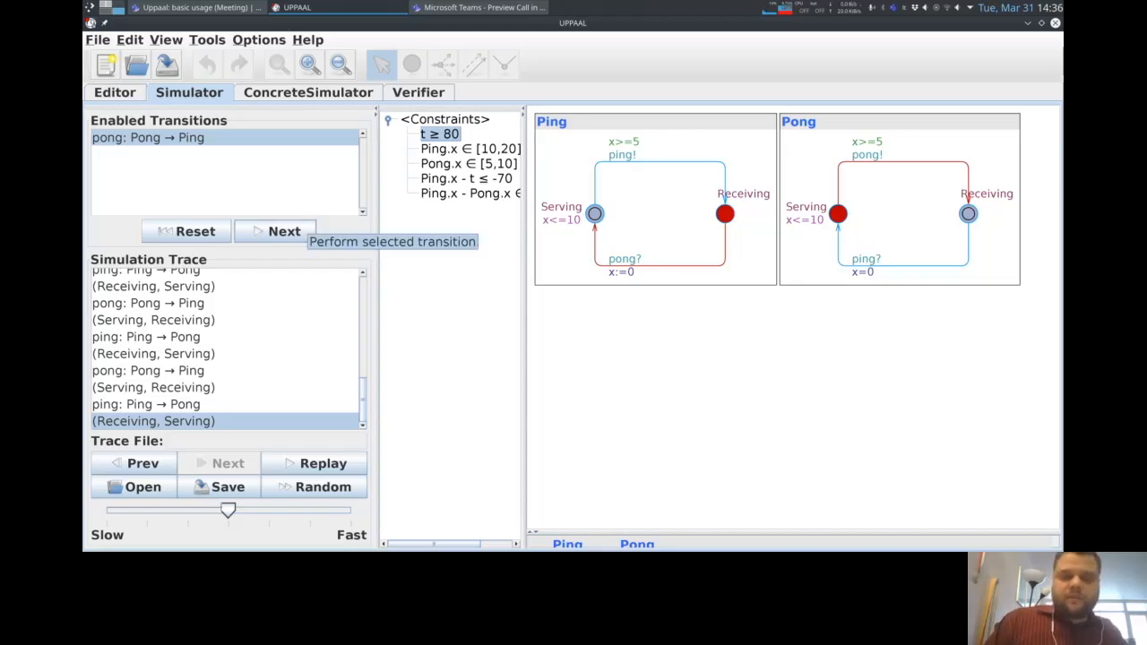
pyautogui.click(307, 228)
pyautogui.click(306, 228)
pyautogui.click(306, 228)
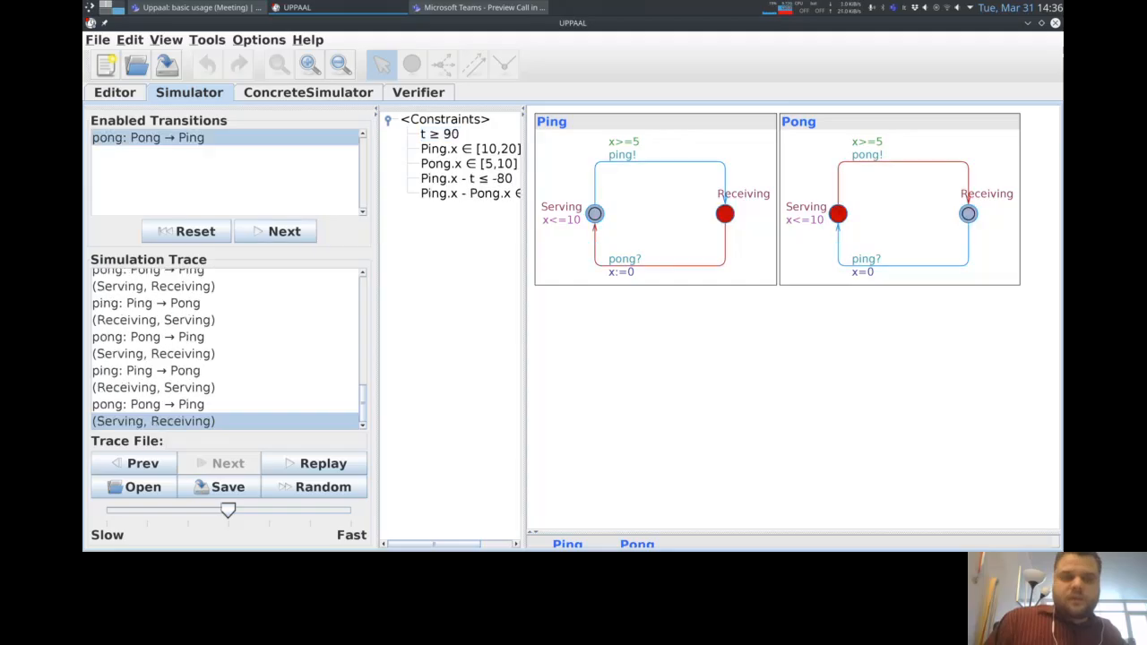
# - Advance the simulation through several more ping and pong transitions
pyautogui.click(306, 228)
pyautogui.click(307, 228)
pyautogui.click(307, 227)
pyautogui.click(306, 227)
pyautogui.click(306, 228)
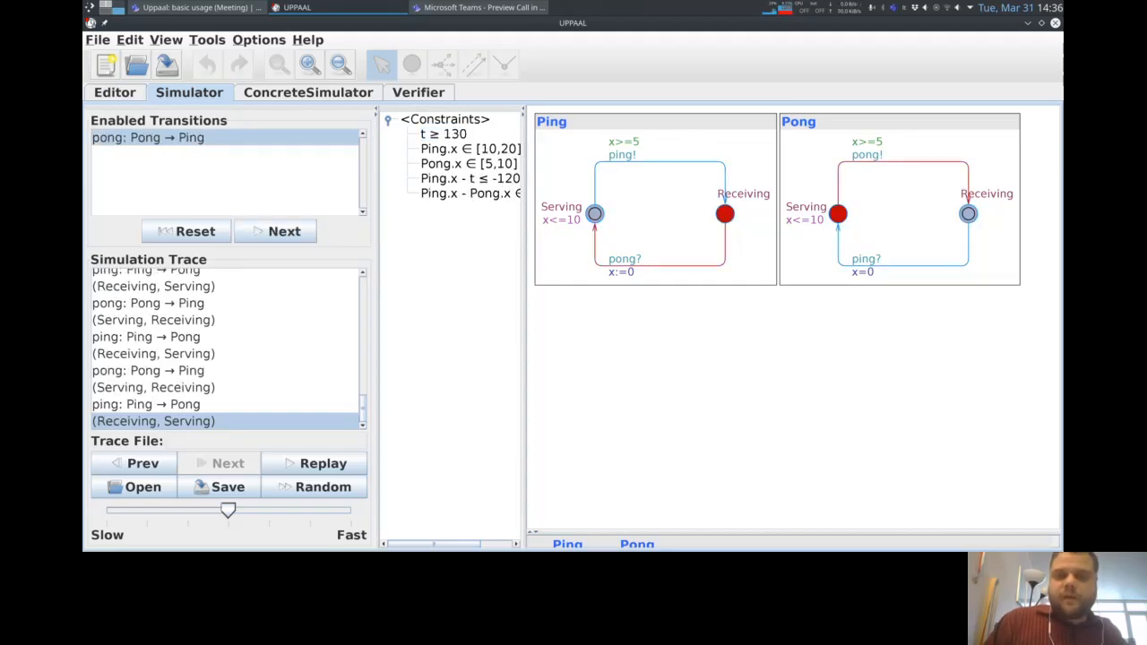
# - Compare the constraints on the clocks Ping.x and Pong.x, and perform one more transition
pyautogui.click(470, 150)
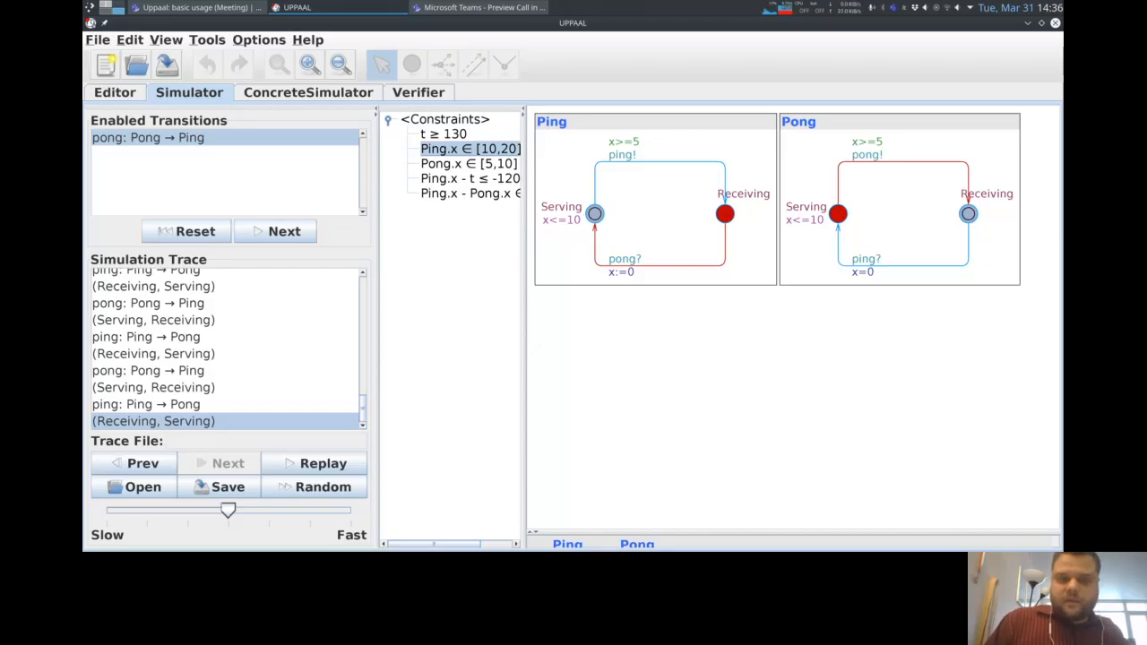
pyautogui.click(468, 163)
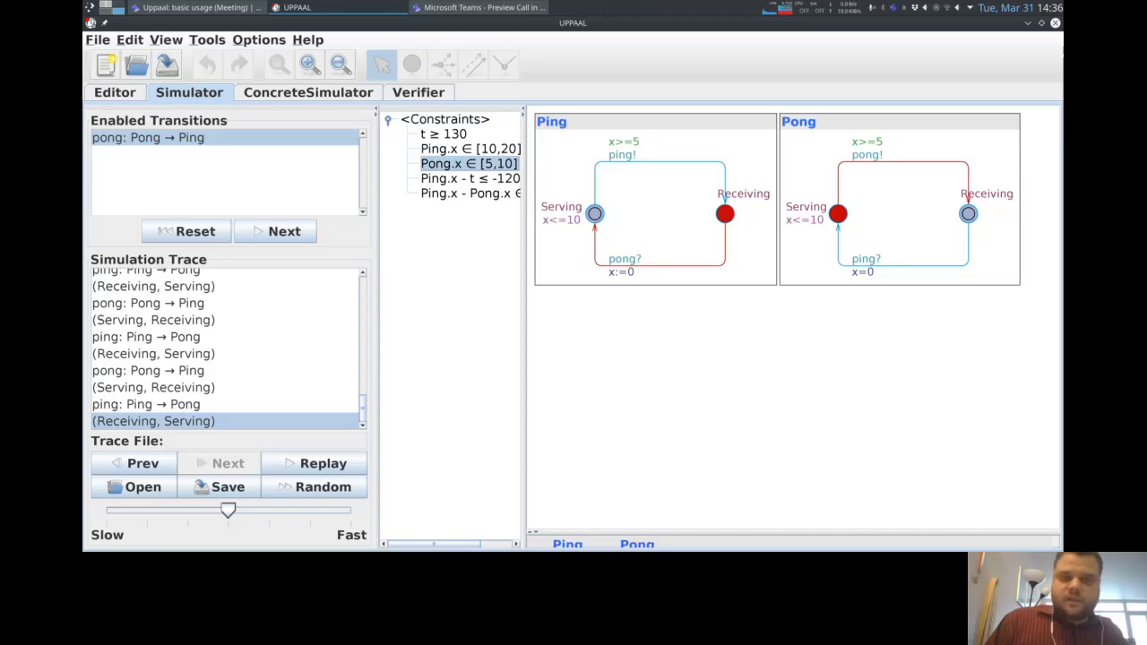
pyautogui.click(471, 149)
pyautogui.click(468, 164)
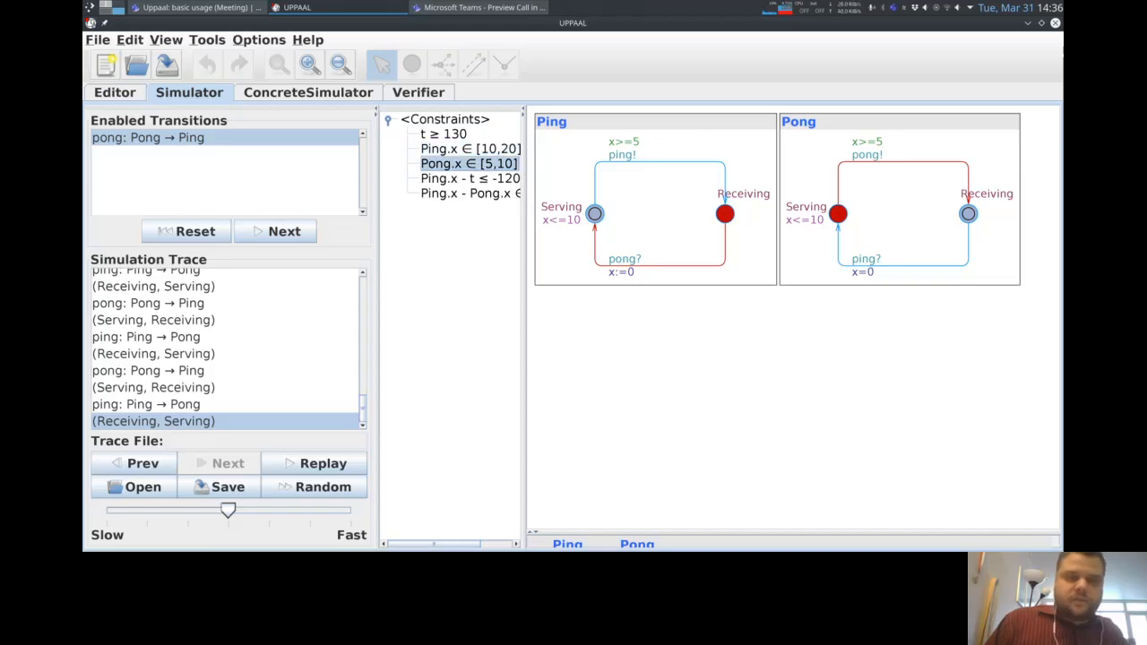
pyautogui.click(471, 149)
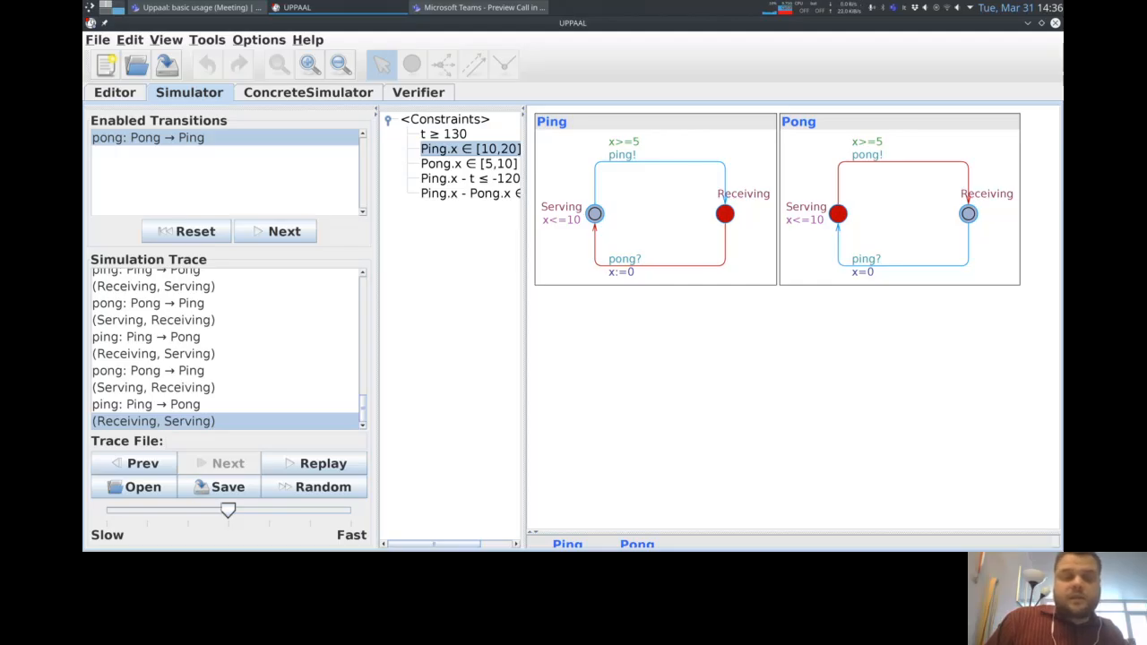
pyautogui.click(278, 231)
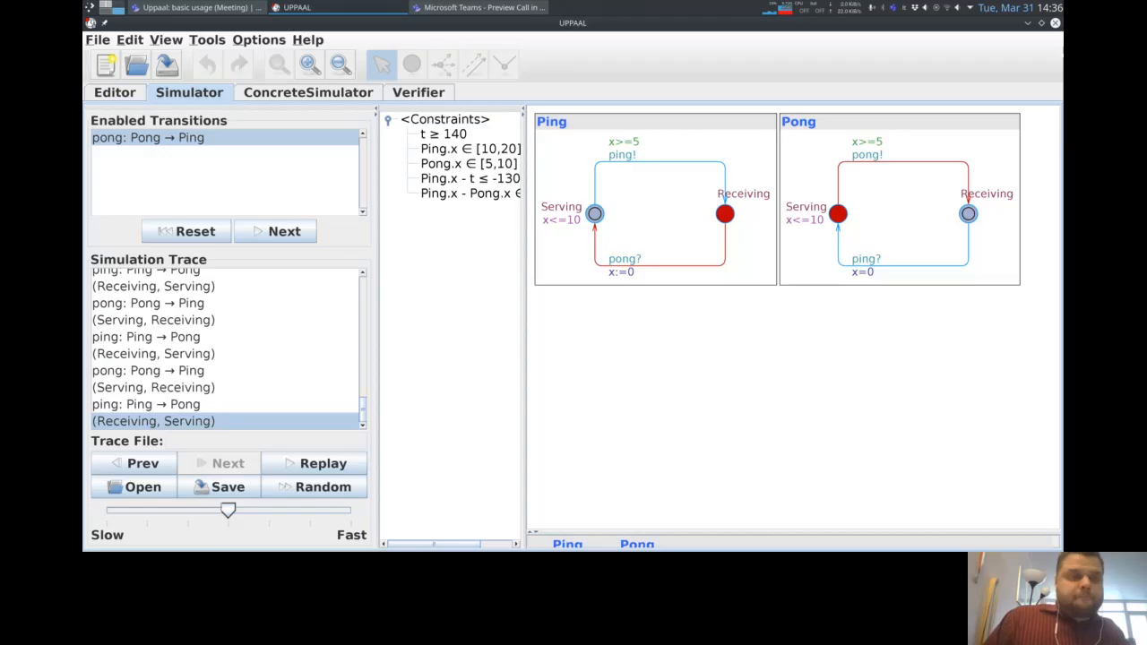
# - In the Pong template, move the Serving location's name and invariant labels inside the loop, clearing the space outside it
pyautogui.click(121, 93)
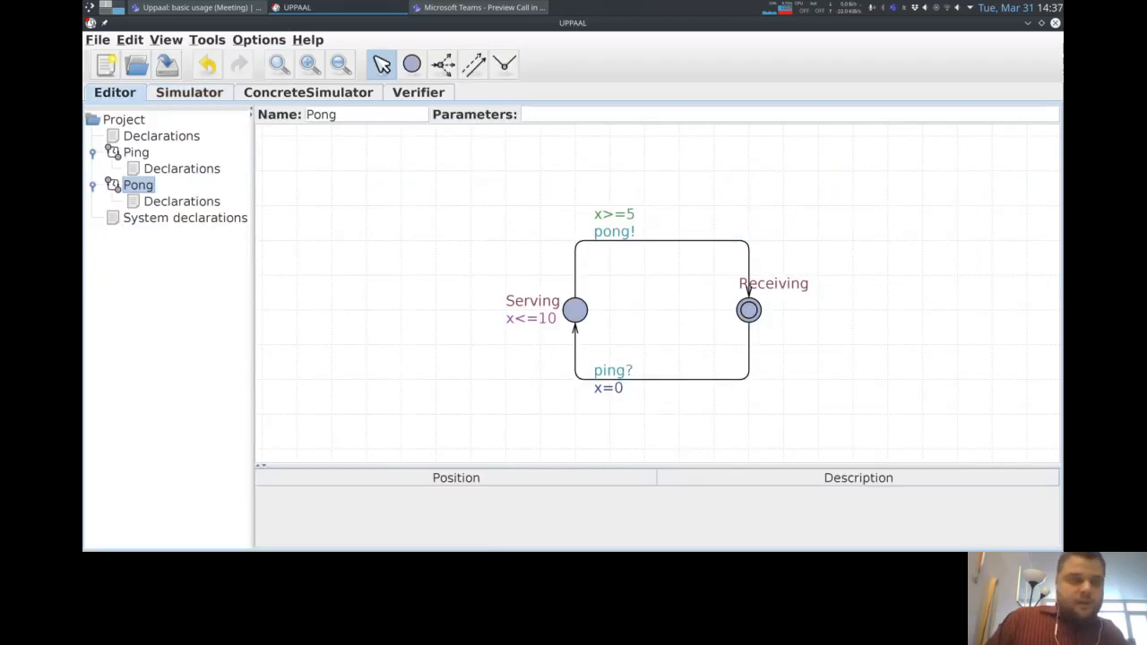
pyautogui.click(136, 152)
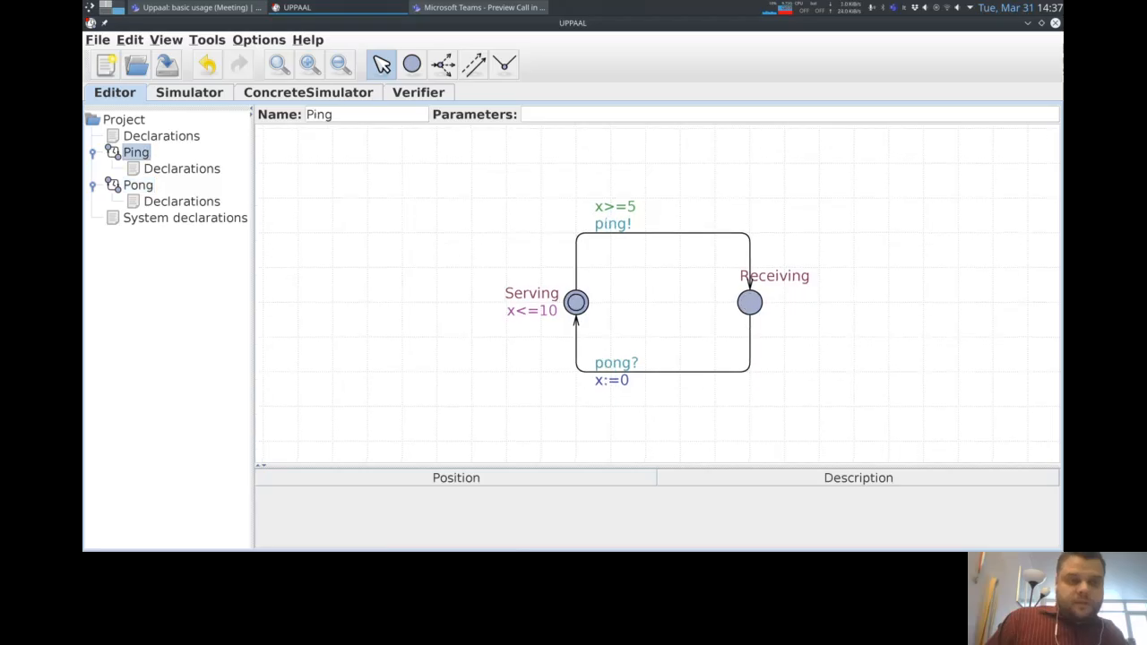
pyautogui.click(137, 185)
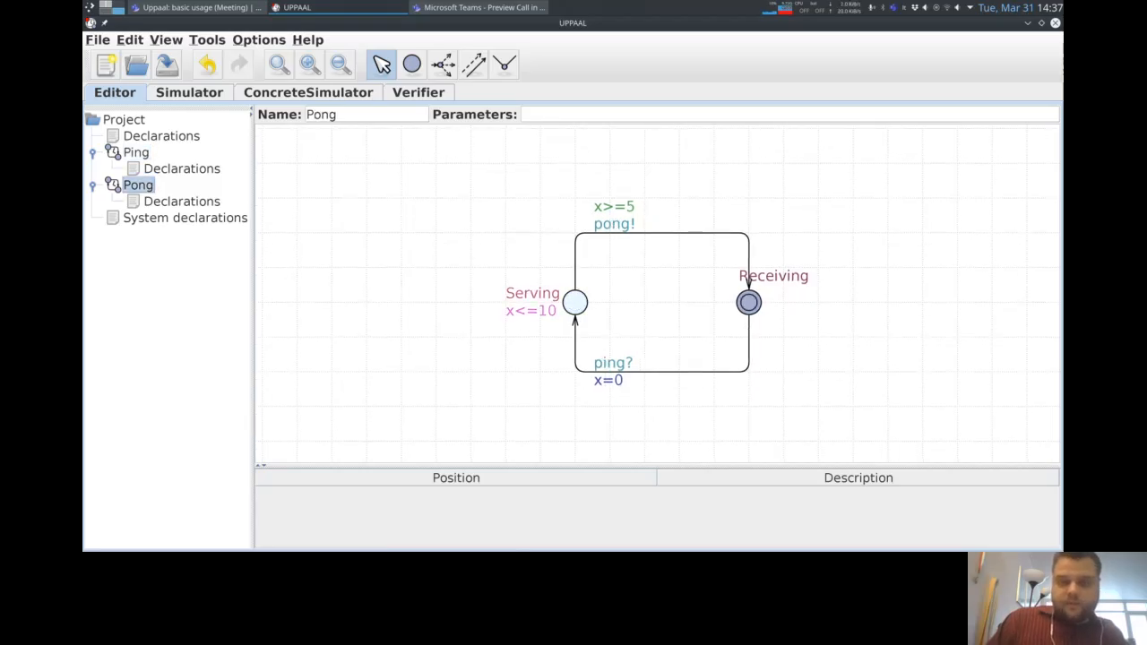
pyautogui.moveTo(498, 274); pyautogui.dragTo(534, 314)
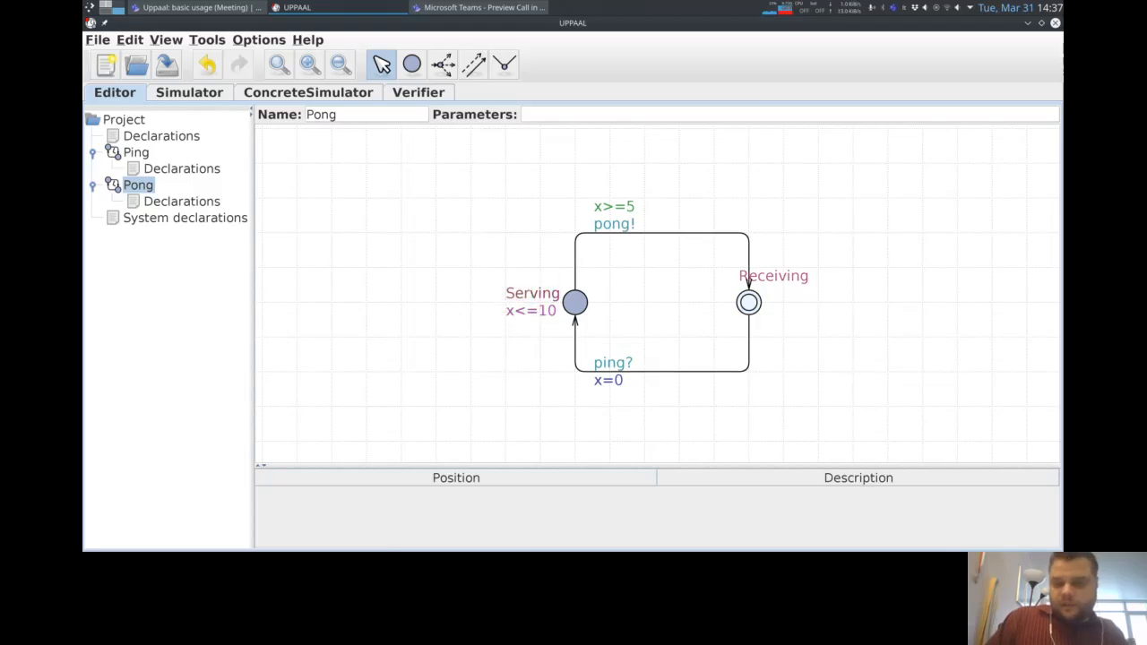
pyautogui.moveTo(495, 277); pyautogui.dragTo(626, 304)
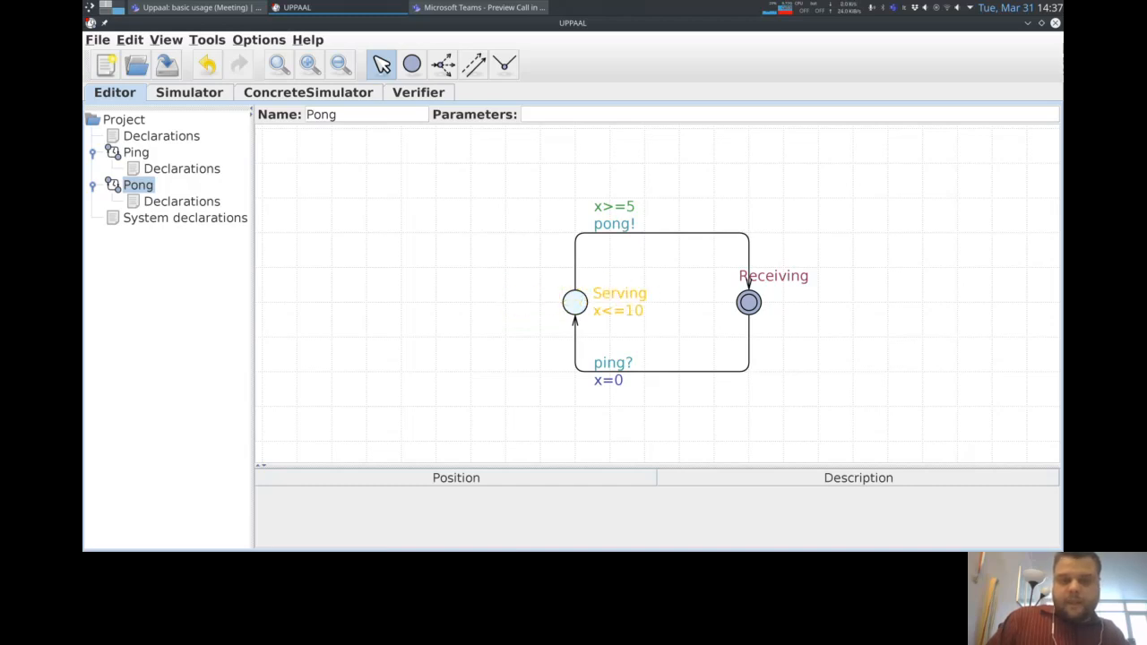
# - Add an edge from Pong's Serving location to a new location outside the loop and name that location Drop
pyautogui.middleClick(575, 302)
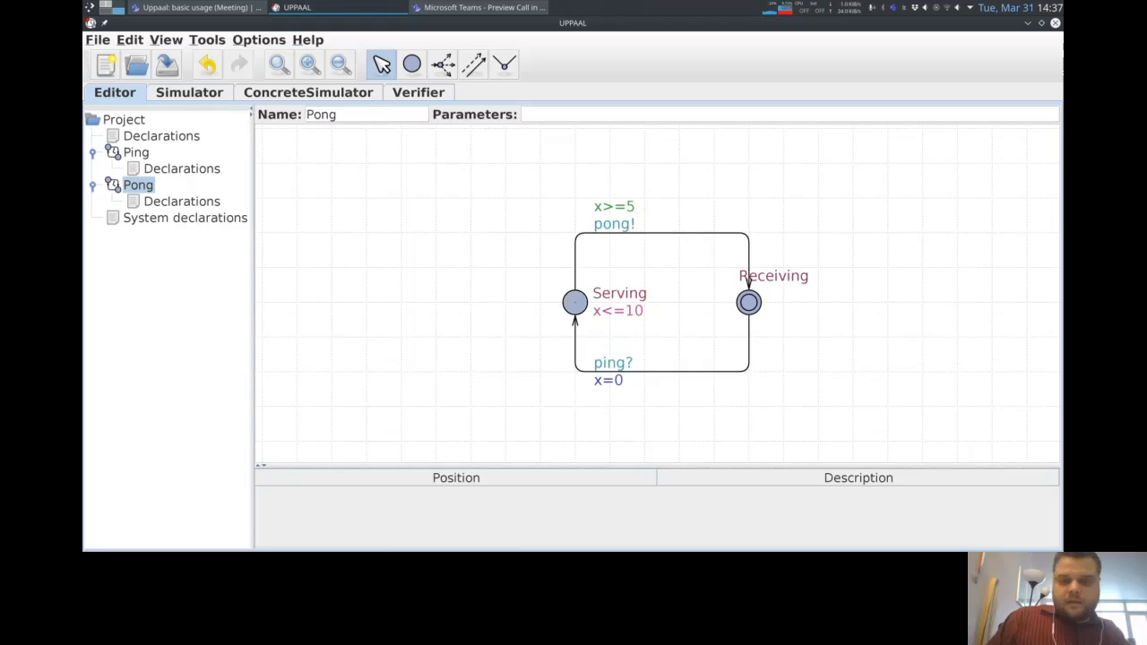
pyautogui.middleClick(435, 302)
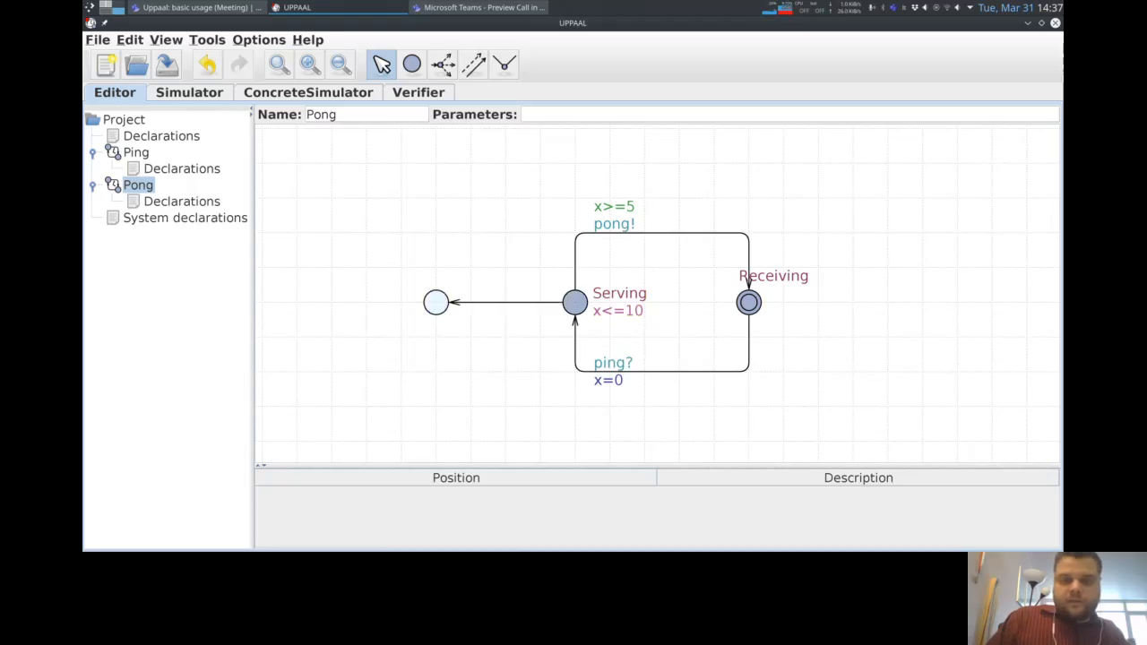
pyautogui.doubleClick(435, 302)
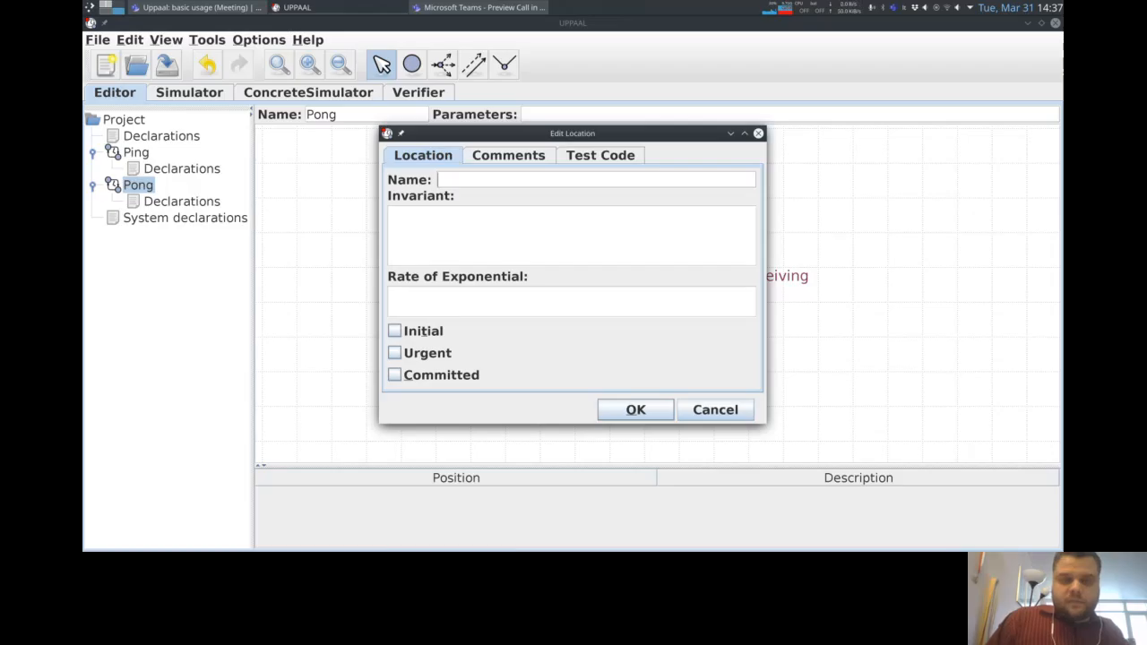
pyautogui.write('Drop')
pyautogui.press('Return')
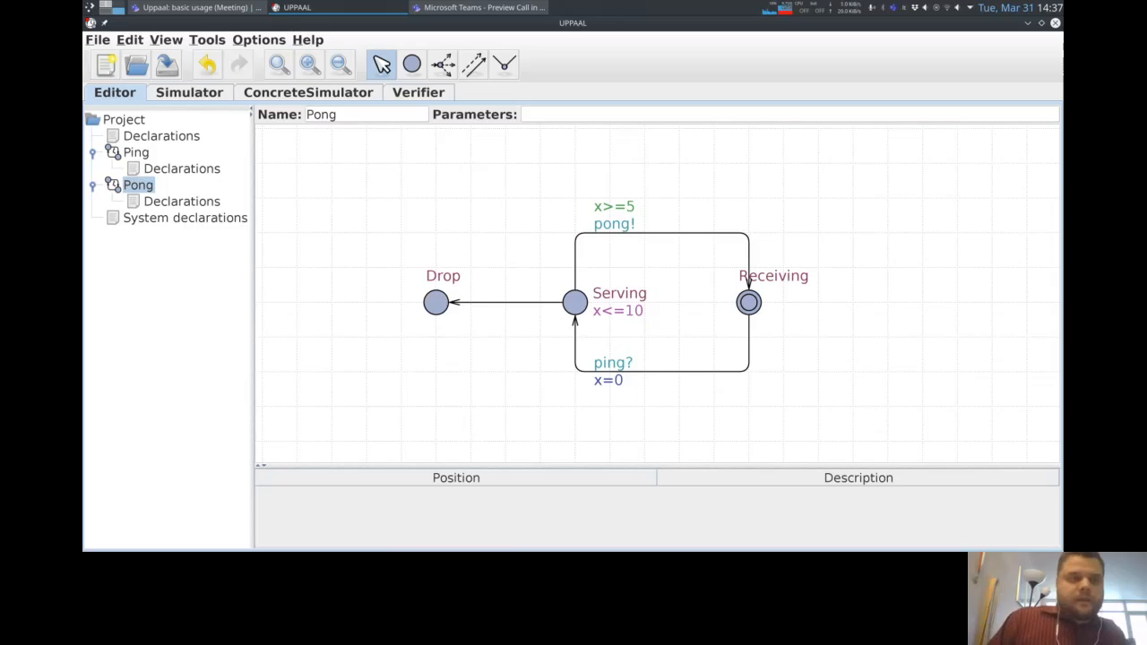
# - Upload the model with the Drop location to the simulator and run transitions until Pong moves from Serving to Drop
pyautogui.click(189, 92)
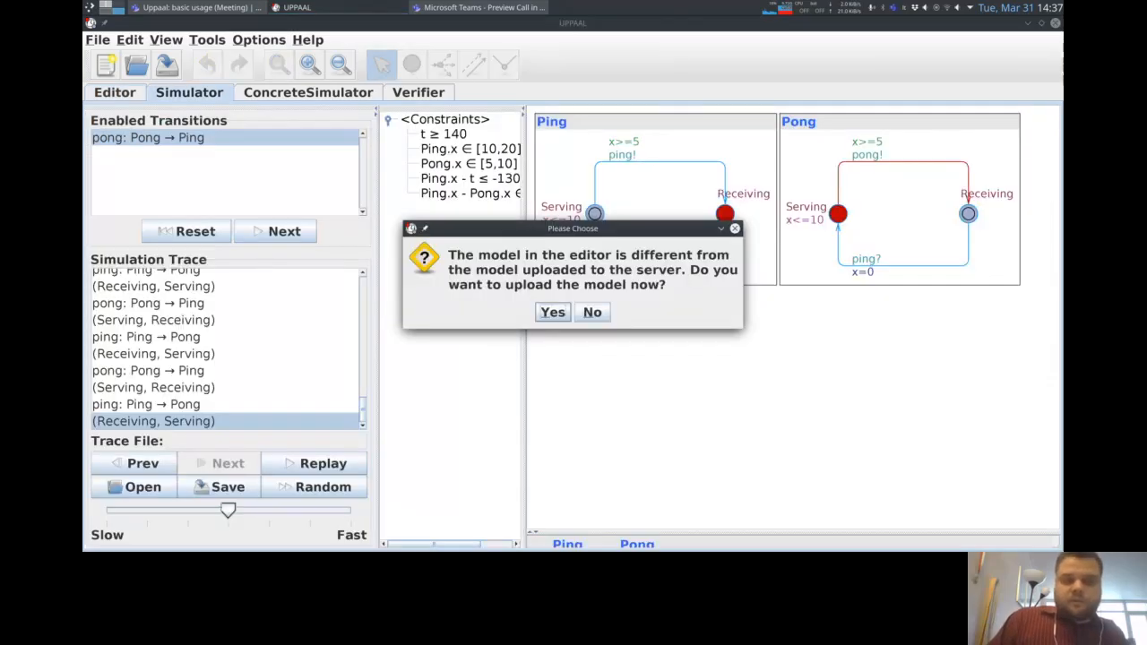
pyautogui.press('Return')
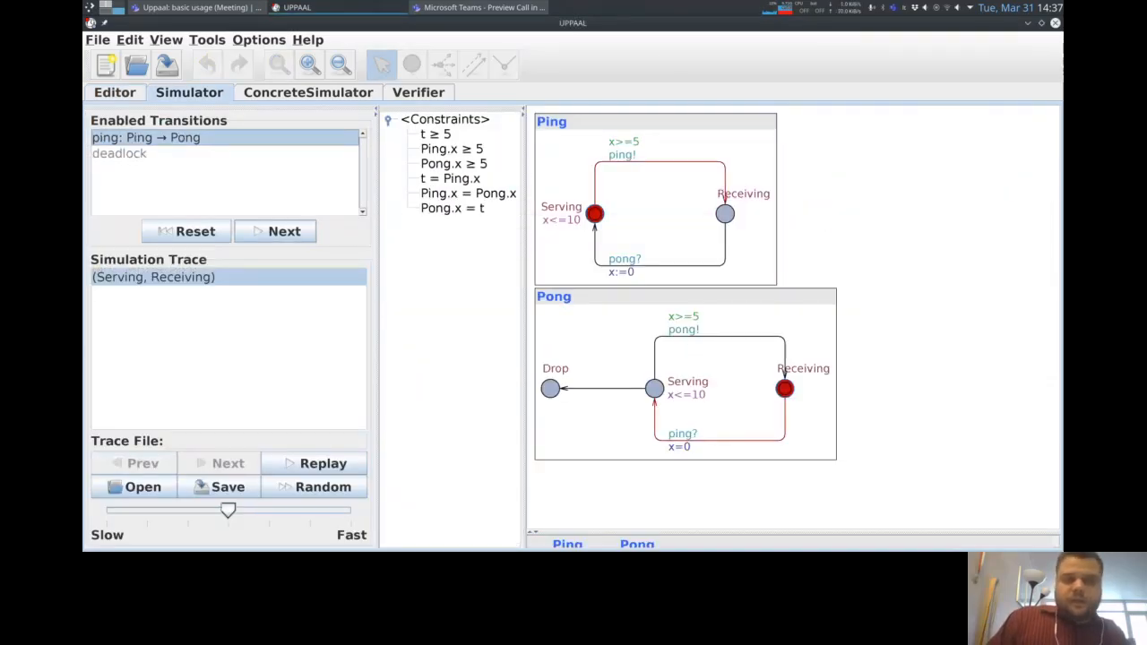
pyautogui.click(284, 232)
pyautogui.click(284, 231)
pyautogui.click(284, 231)
pyautogui.click(284, 231)
pyautogui.click(284, 231)
pyautogui.click(284, 231)
pyautogui.click(284, 231)
pyautogui.click(284, 231)
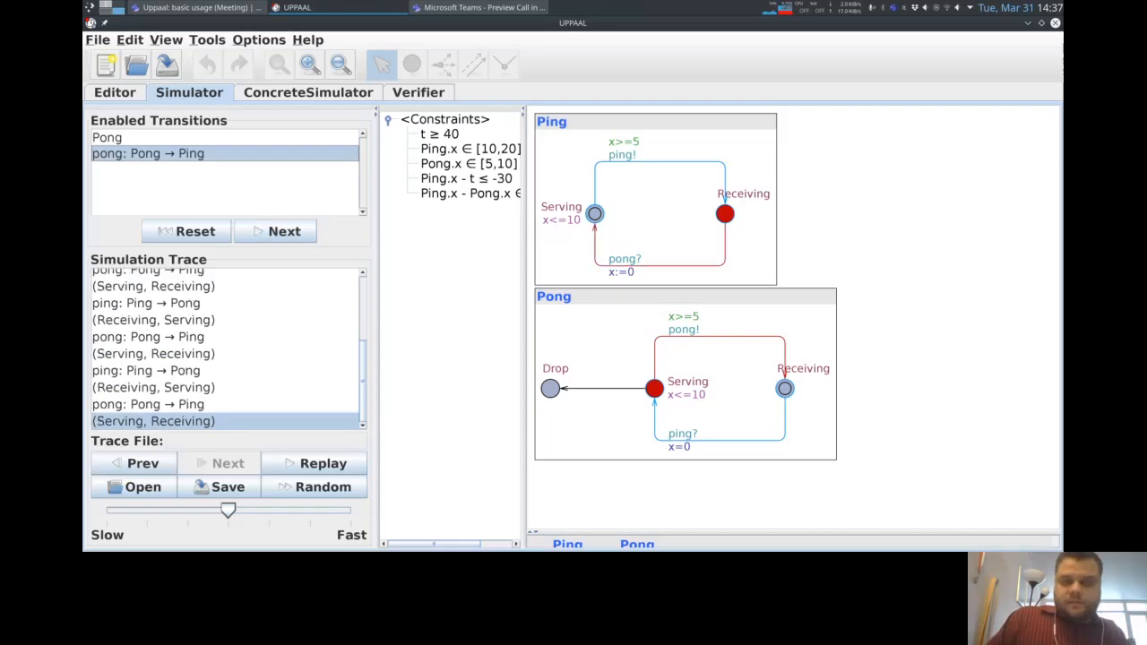
pyautogui.click(284, 231)
pyautogui.click(284, 231)
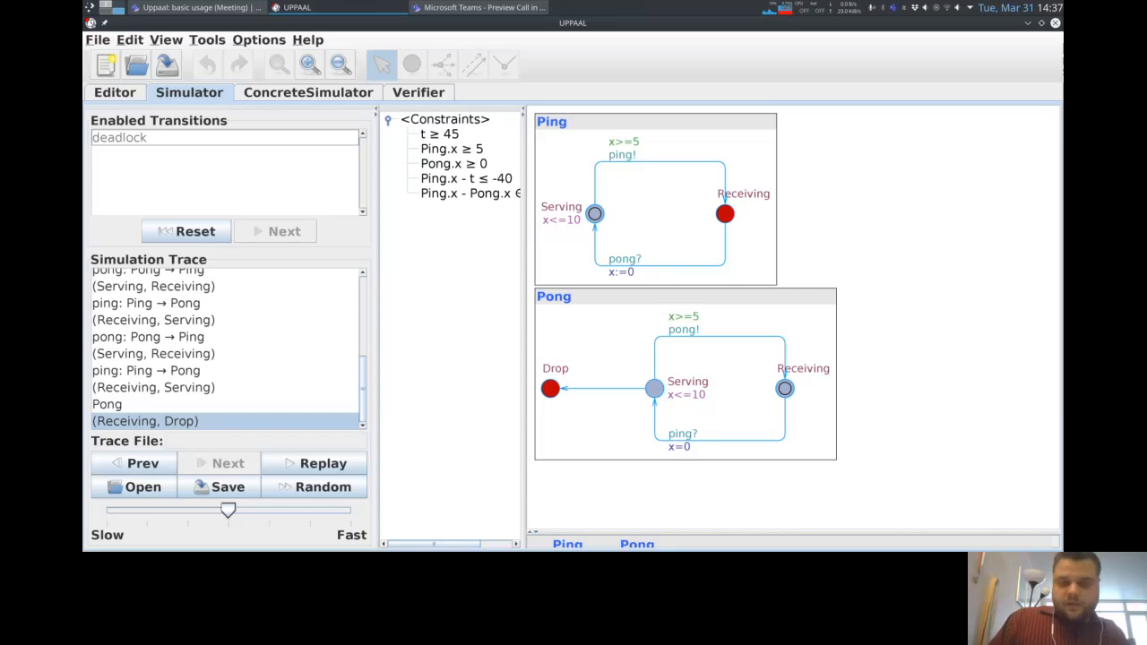
pyautogui.moveTo(550, 388)
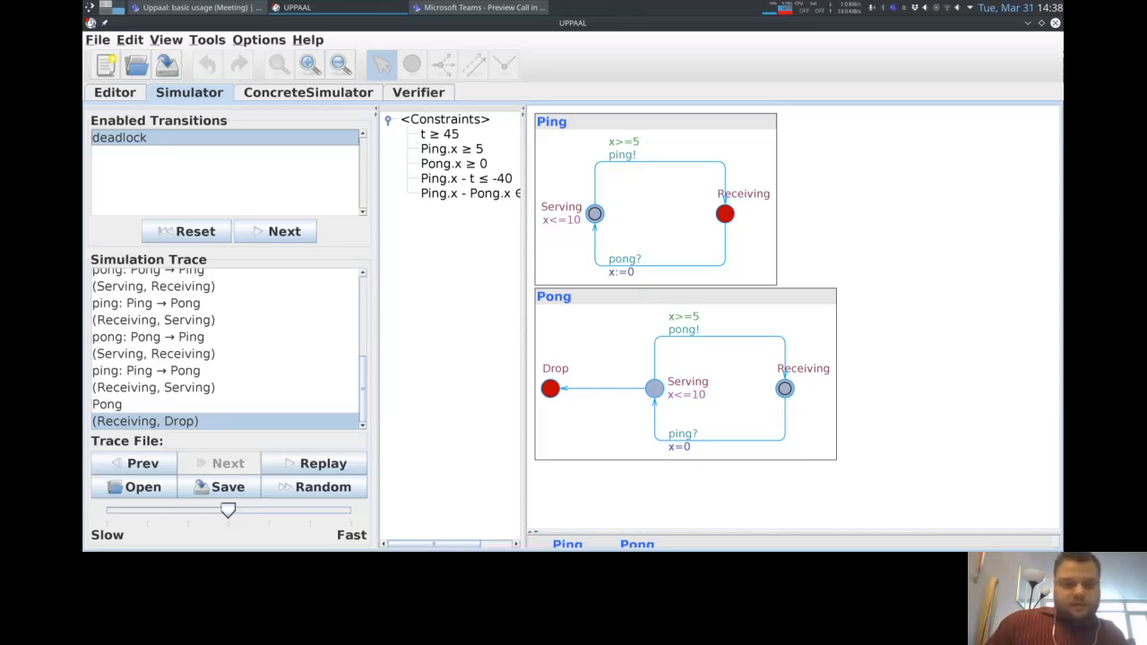
# - Step back through the simulation trace to the pong transition before the last exchange, where Pong is in Serving
pyautogui.press('Up')
pyautogui.press('Up')
pyautogui.press('Up')
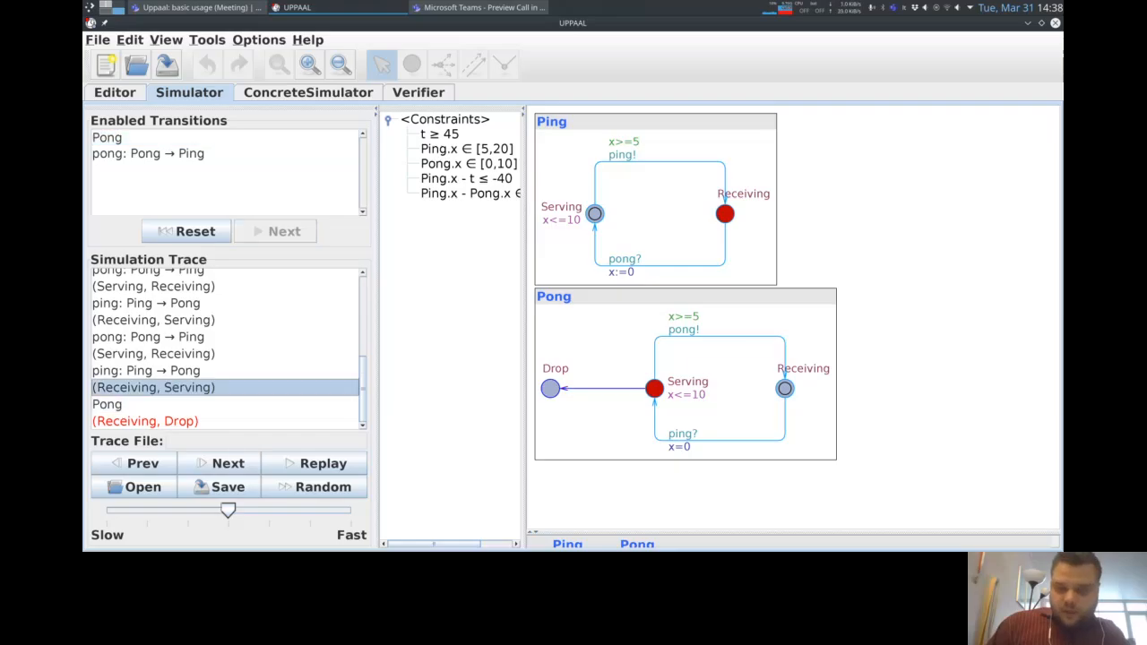
pyautogui.press('Up')
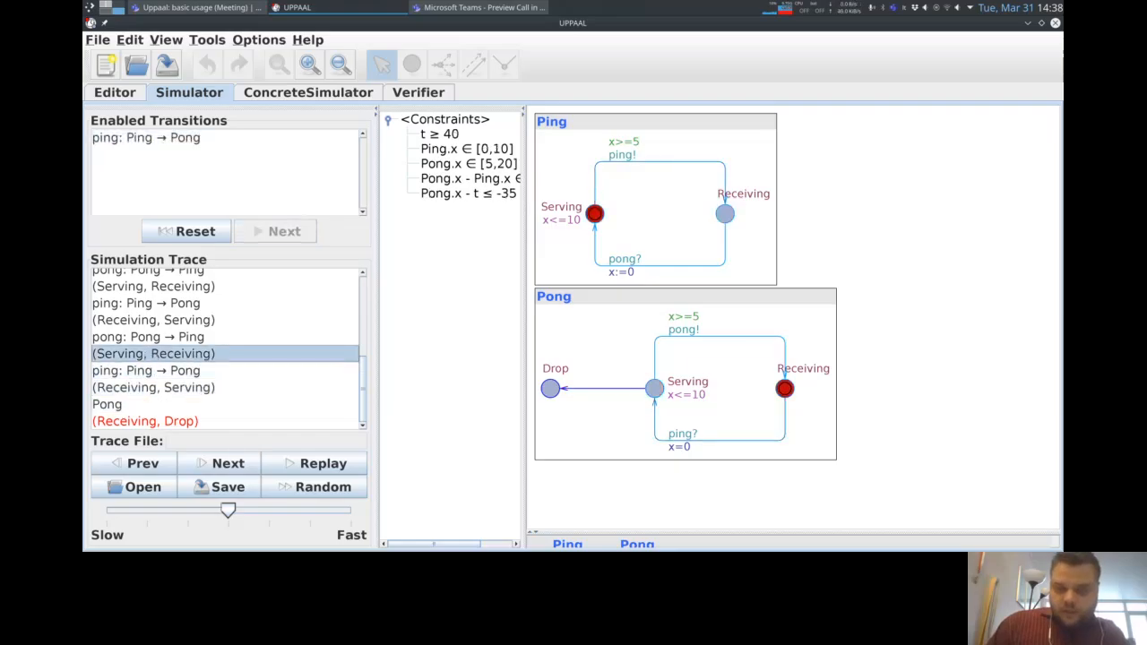
pyautogui.press('Up')
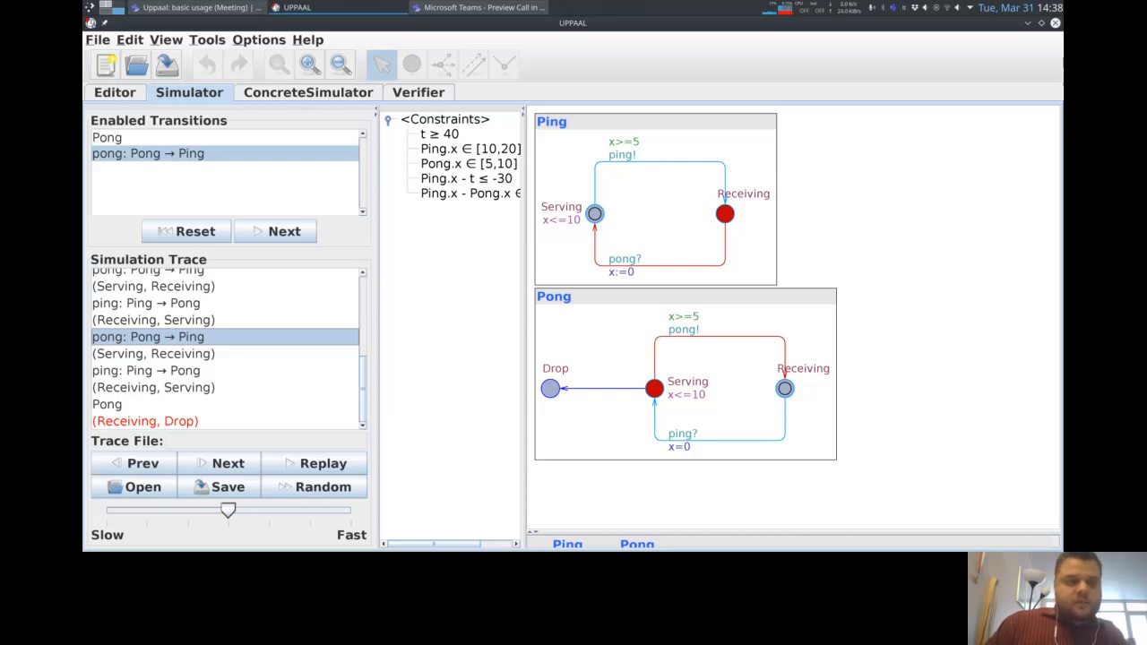
# - Alternate between the enabled transitions Pong and pong: Pong → Ping to compare their clock constraints and highlighted edges
pyautogui.click(108, 138)
pyautogui.click(147, 154)
pyautogui.click(107, 138)
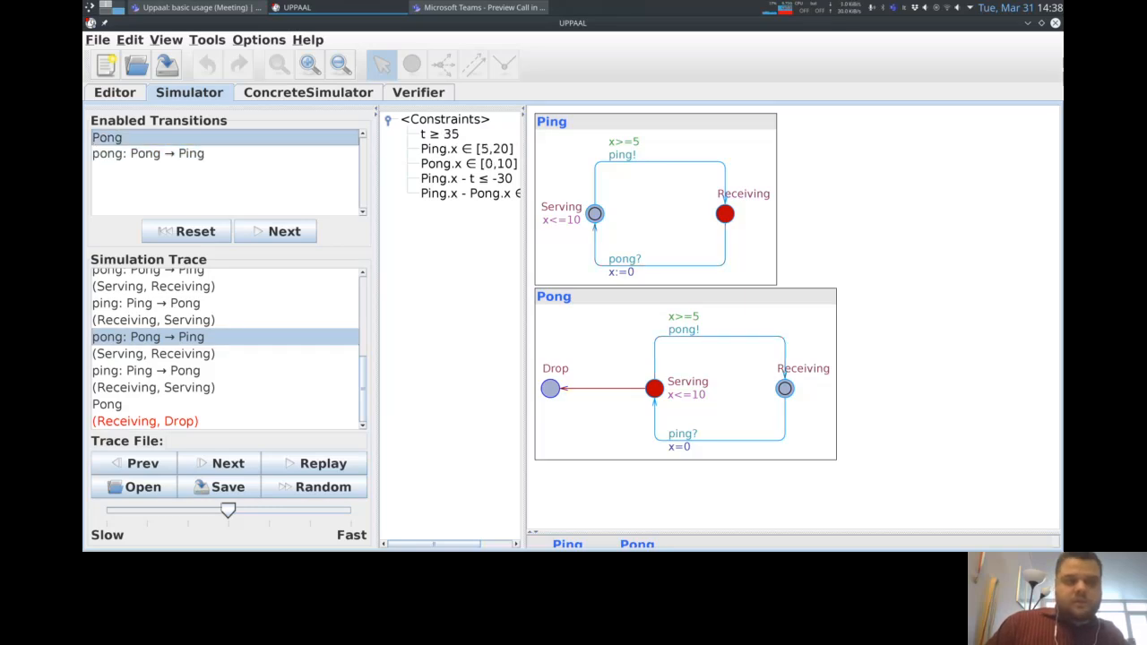
pyautogui.click(148, 154)
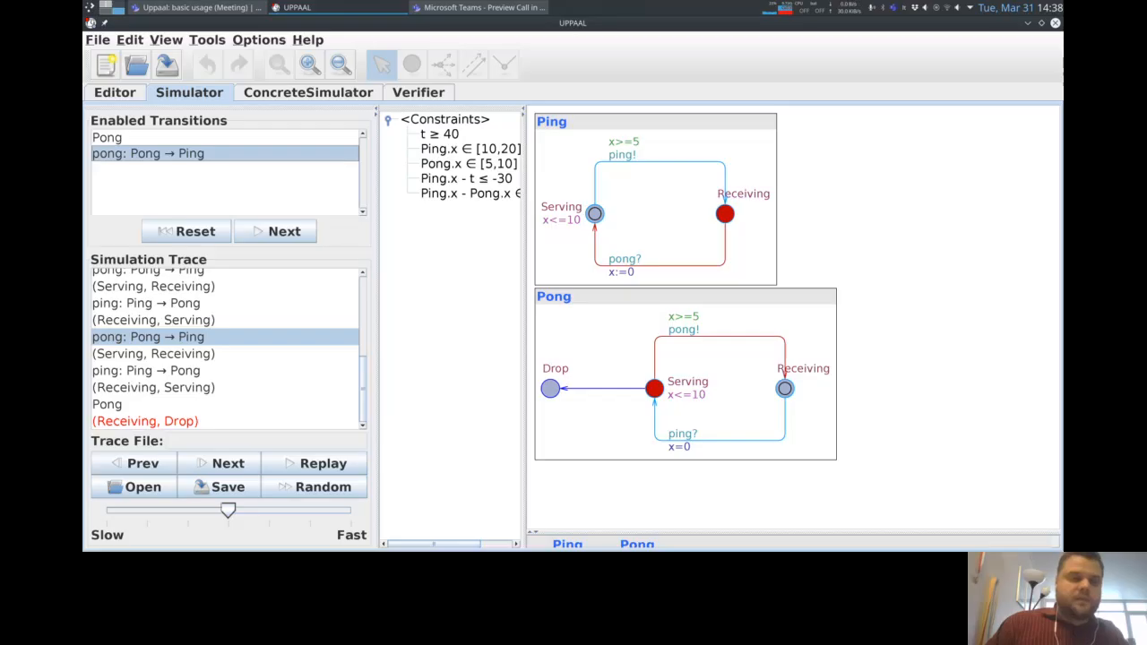
pyautogui.click(107, 138)
pyautogui.click(148, 154)
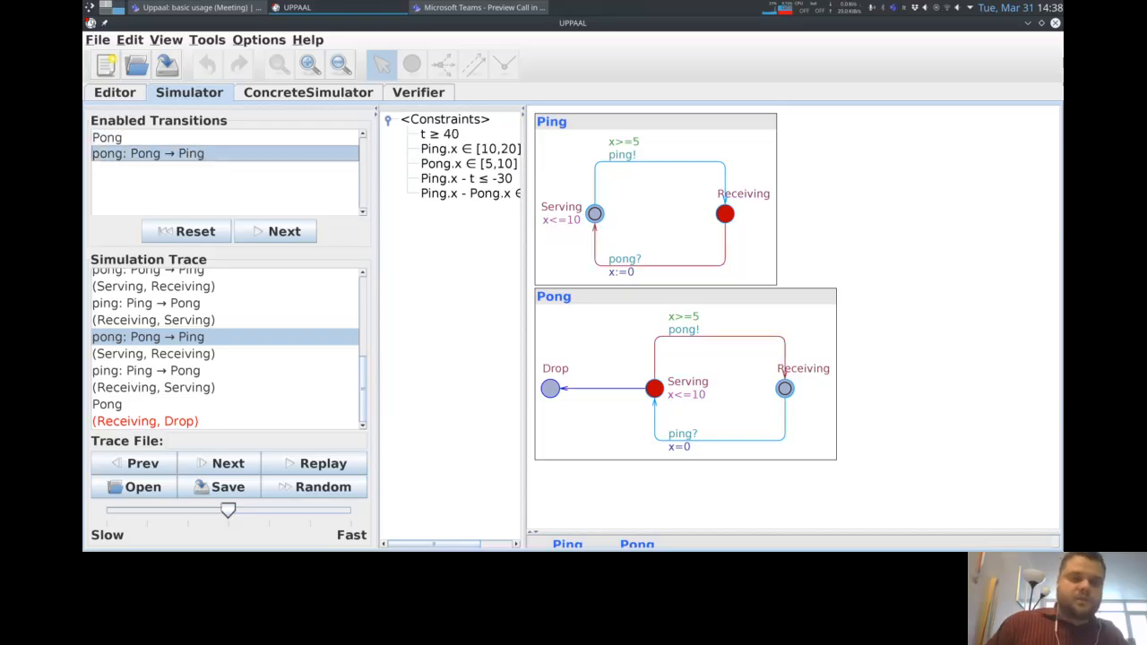
pyautogui.click(108, 138)
pyautogui.click(148, 154)
pyautogui.click(107, 138)
pyautogui.click(148, 154)
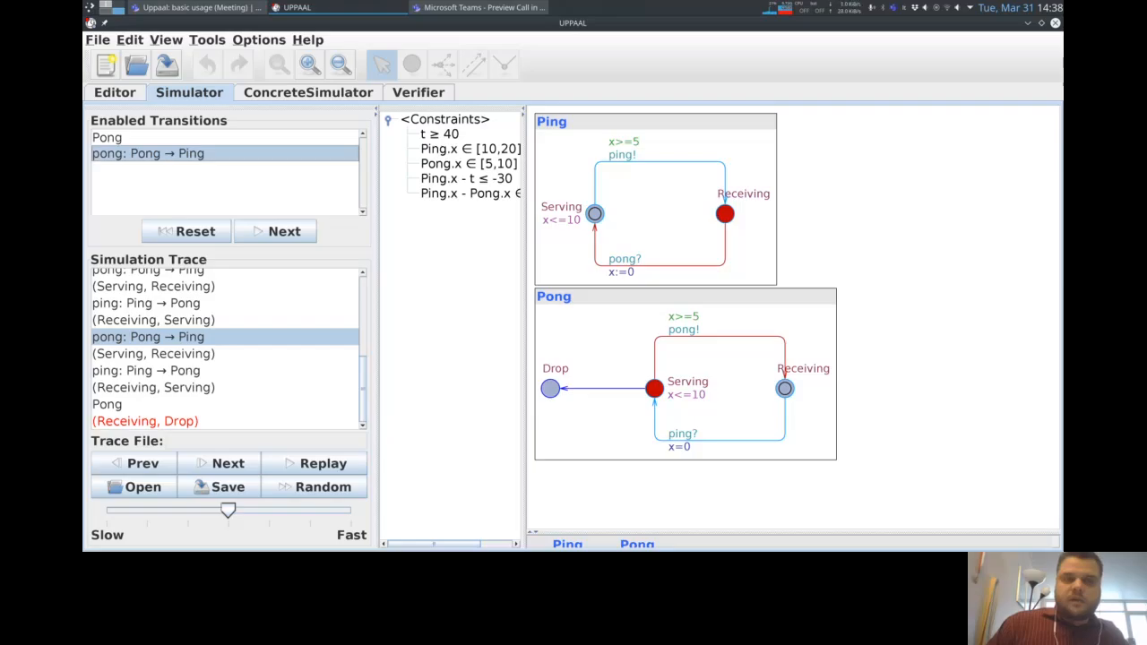
pyautogui.click(108, 138)
pyautogui.click(147, 154)
pyautogui.click(107, 138)
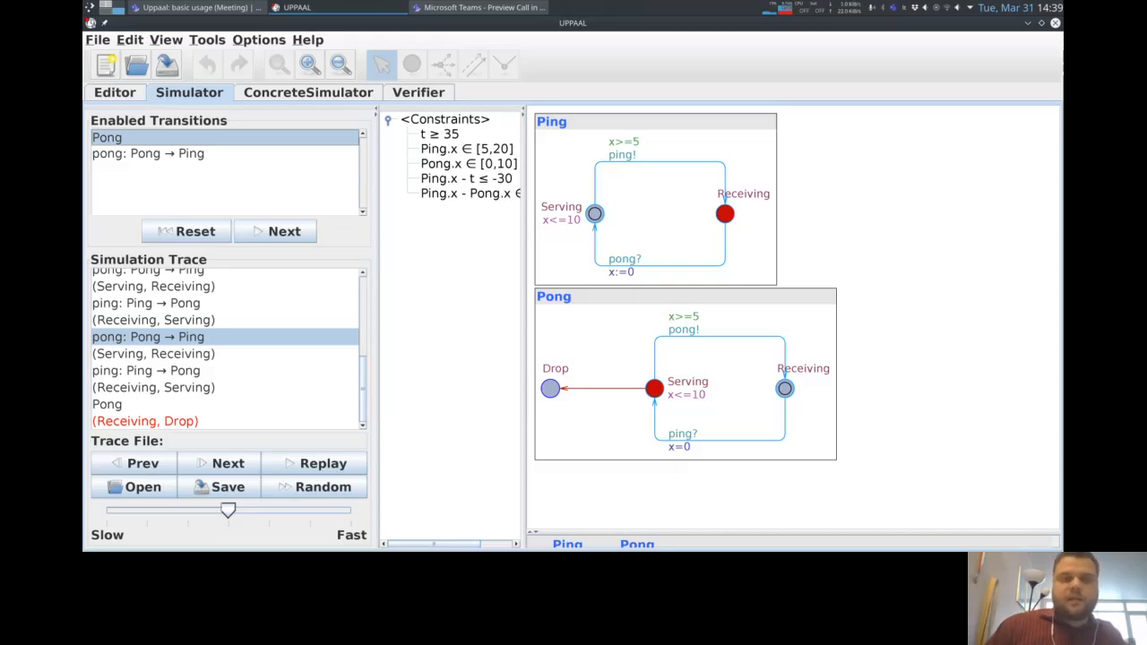
pyautogui.click(148, 153)
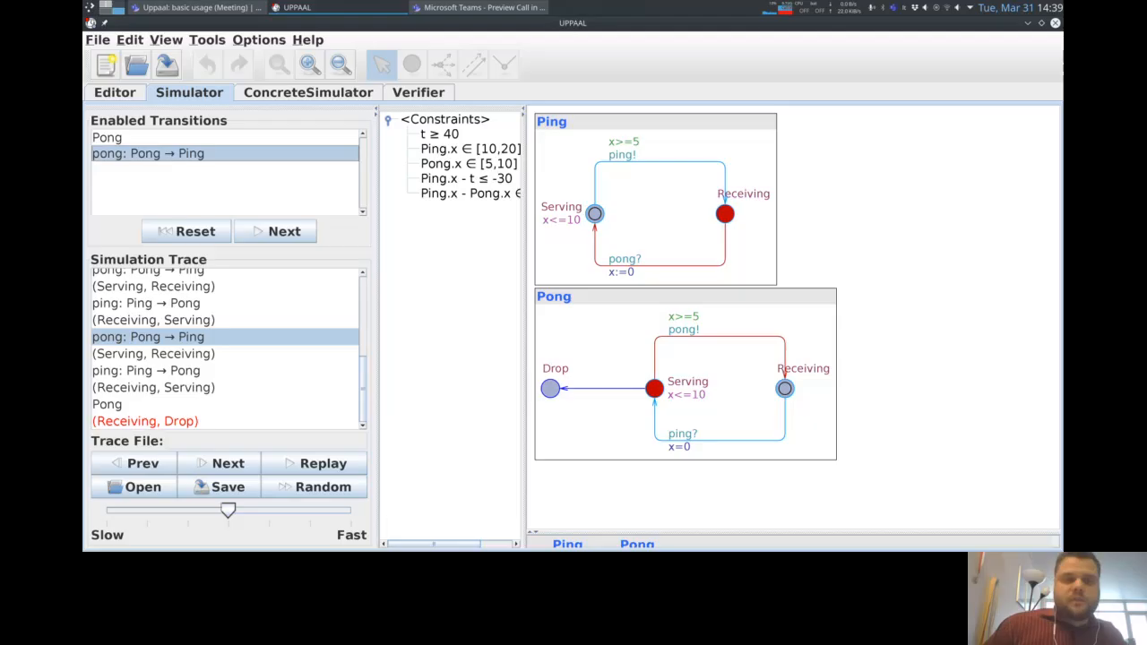
pyautogui.click(148, 138)
pyautogui.click(148, 154)
pyautogui.click(147, 138)
pyautogui.click(147, 153)
pyautogui.click(148, 138)
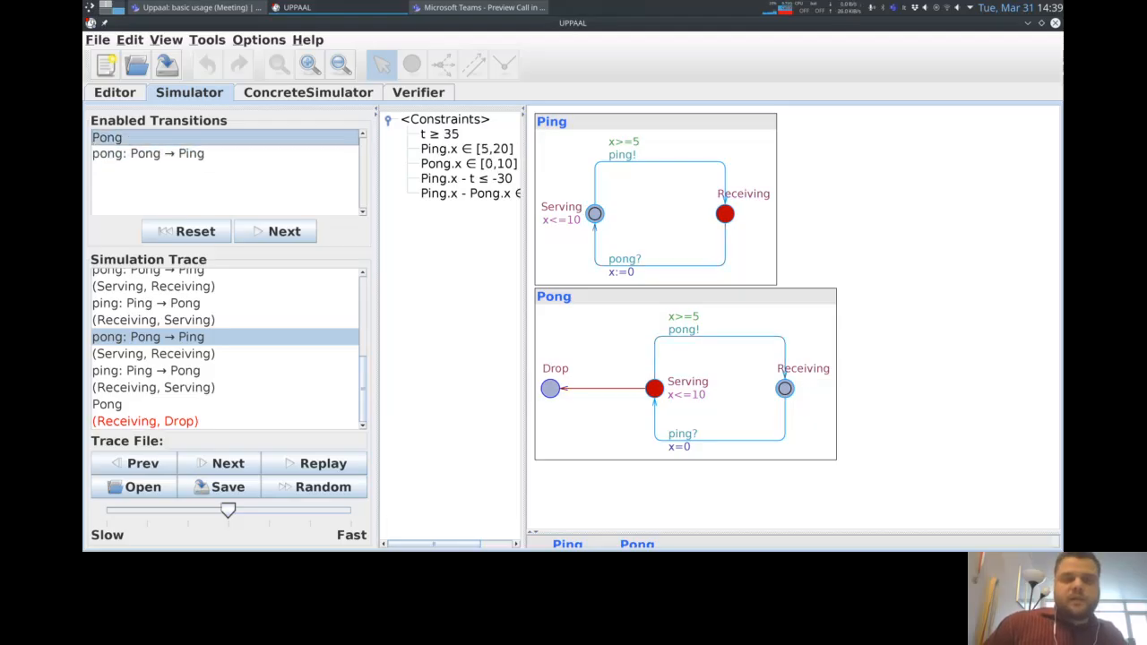
# - Examine the constraints on the global clock t and Ping.x while switching between the drop transition and the pong synchronisation
pyautogui.click(439, 134)
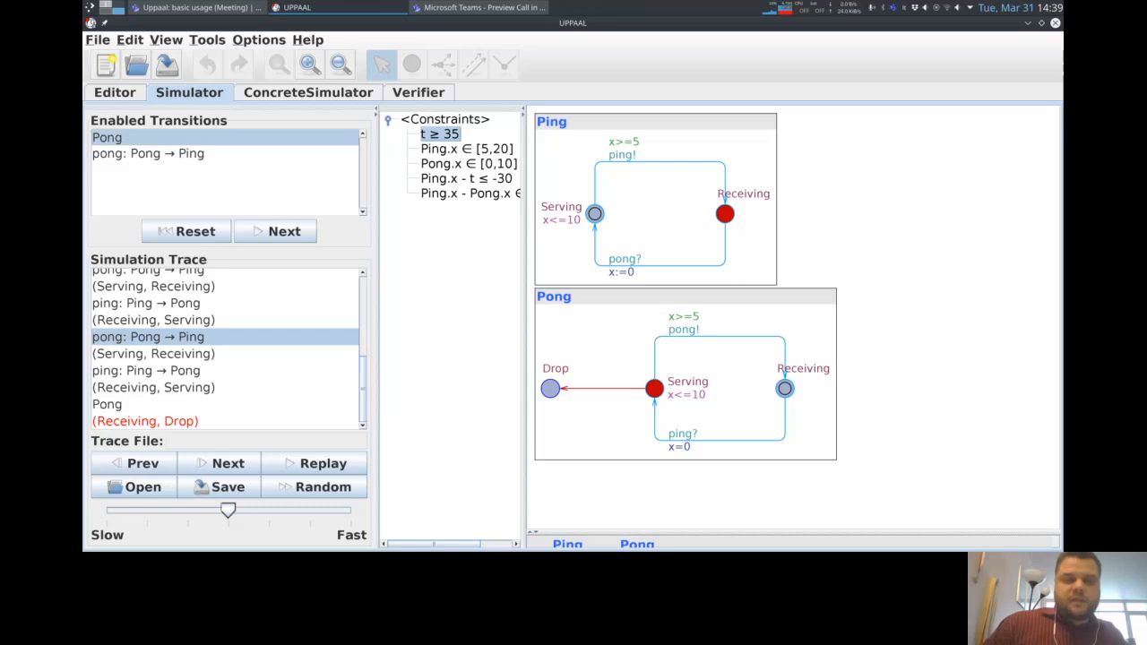
pyautogui.click(147, 154)
pyautogui.click(148, 138)
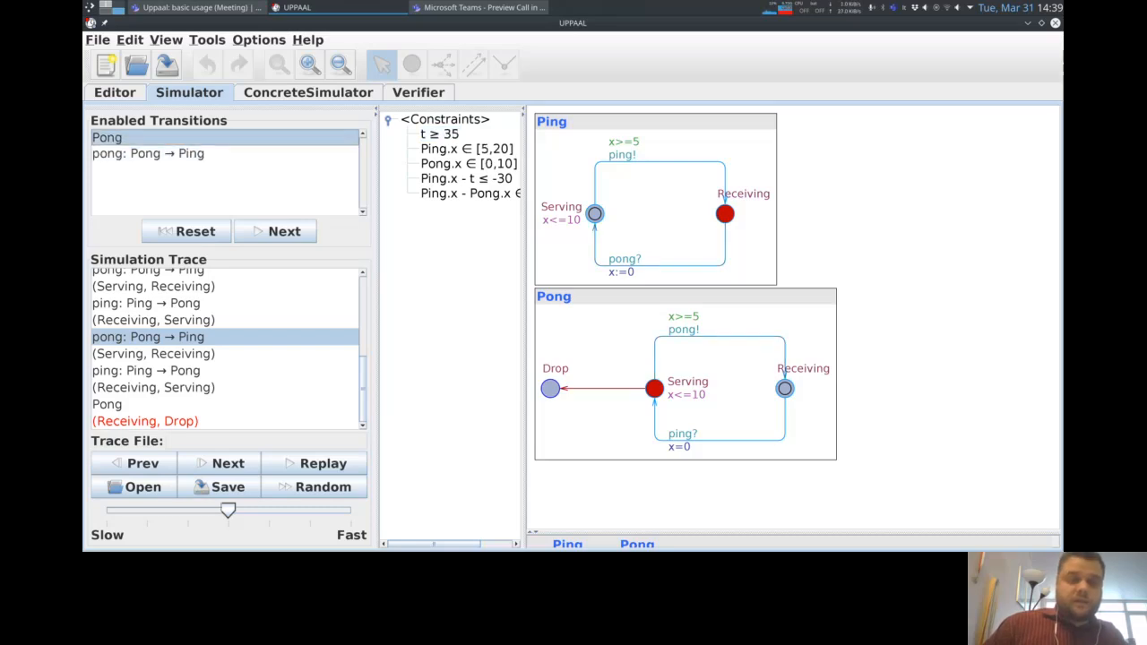
pyautogui.click(148, 153)
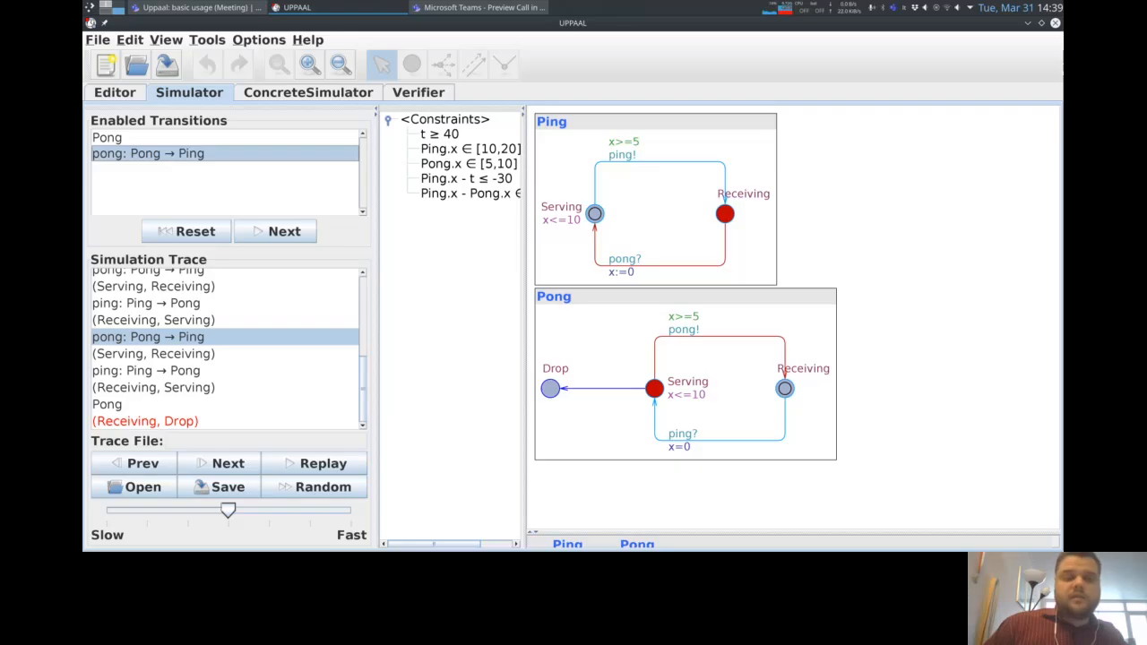
pyautogui.click(471, 148)
pyautogui.click(439, 134)
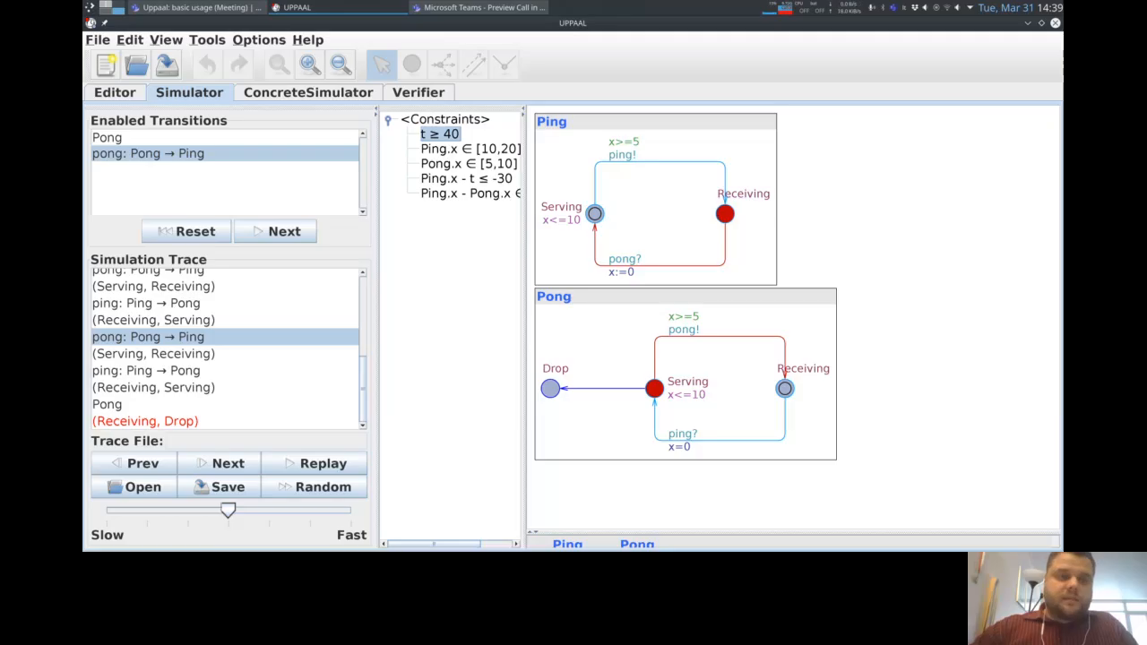
pyautogui.click(107, 137)
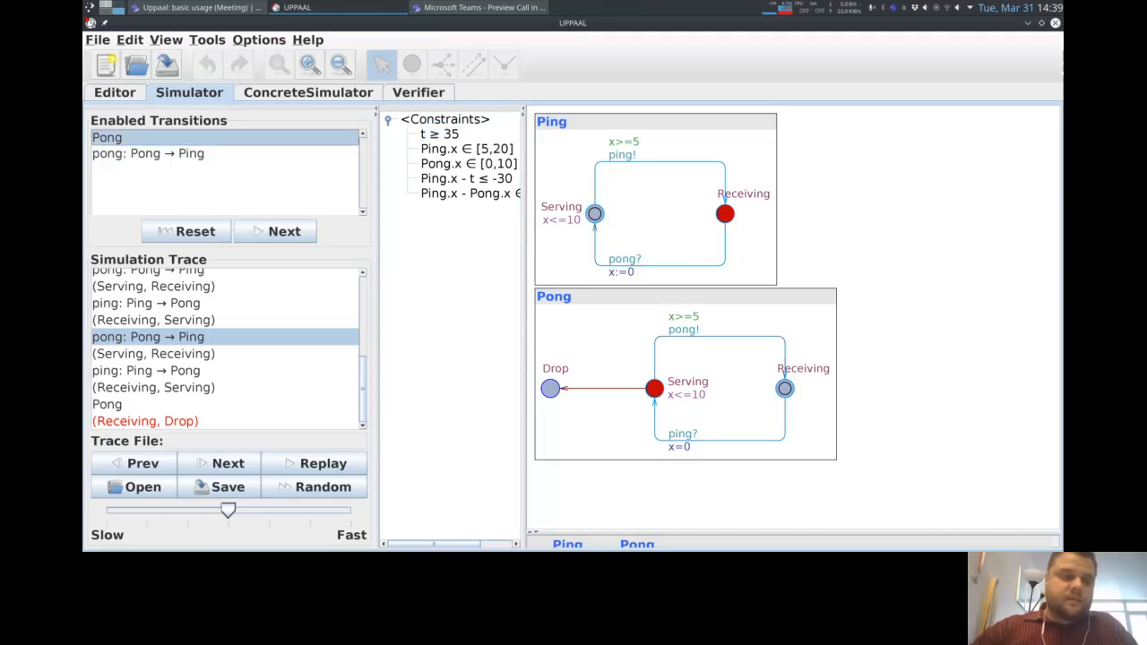
# - Enter the query A[] not deadlock in the verifier and check it against the model
pyautogui.click(148, 154)
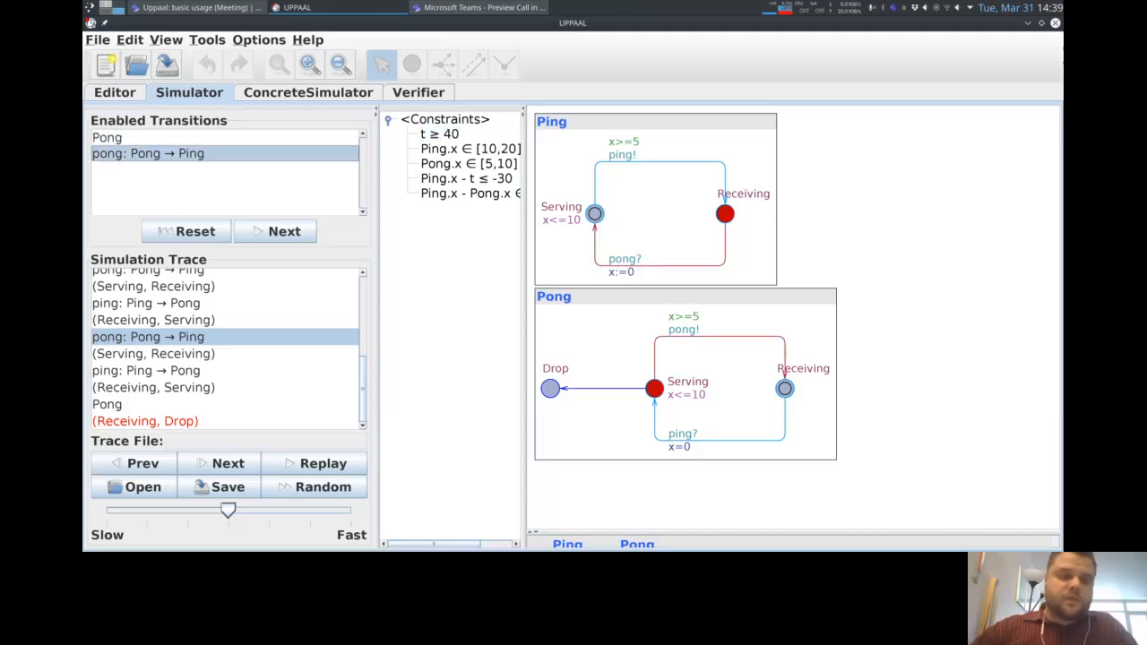
pyautogui.click(107, 138)
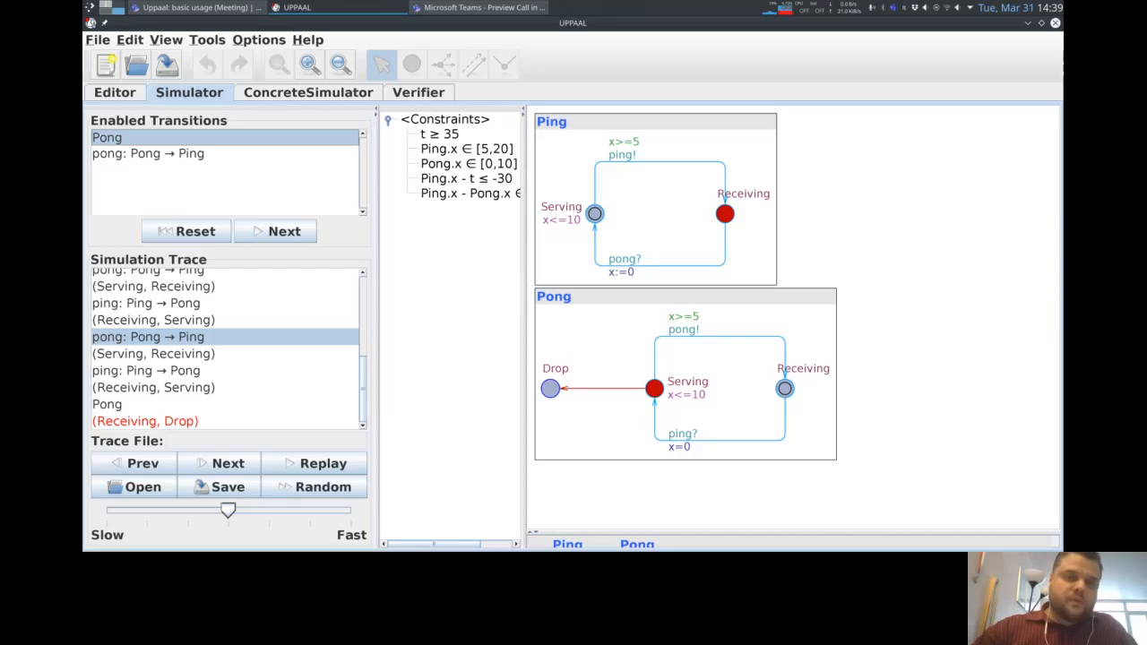
pyautogui.click(418, 92)
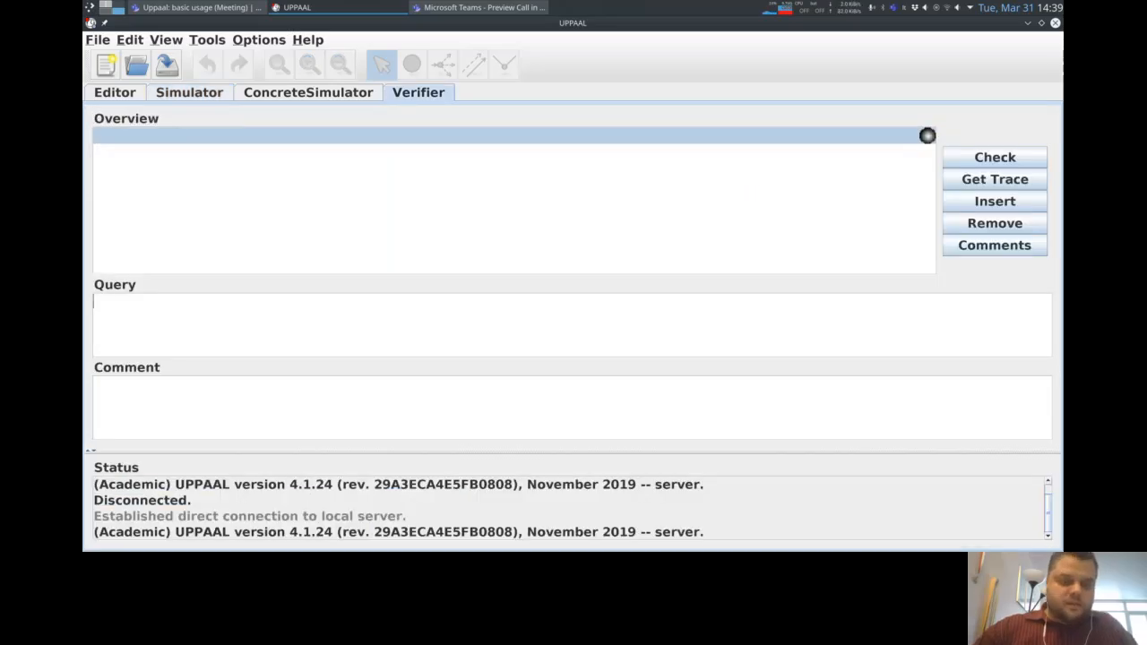
pyautogui.write('A[] not d')
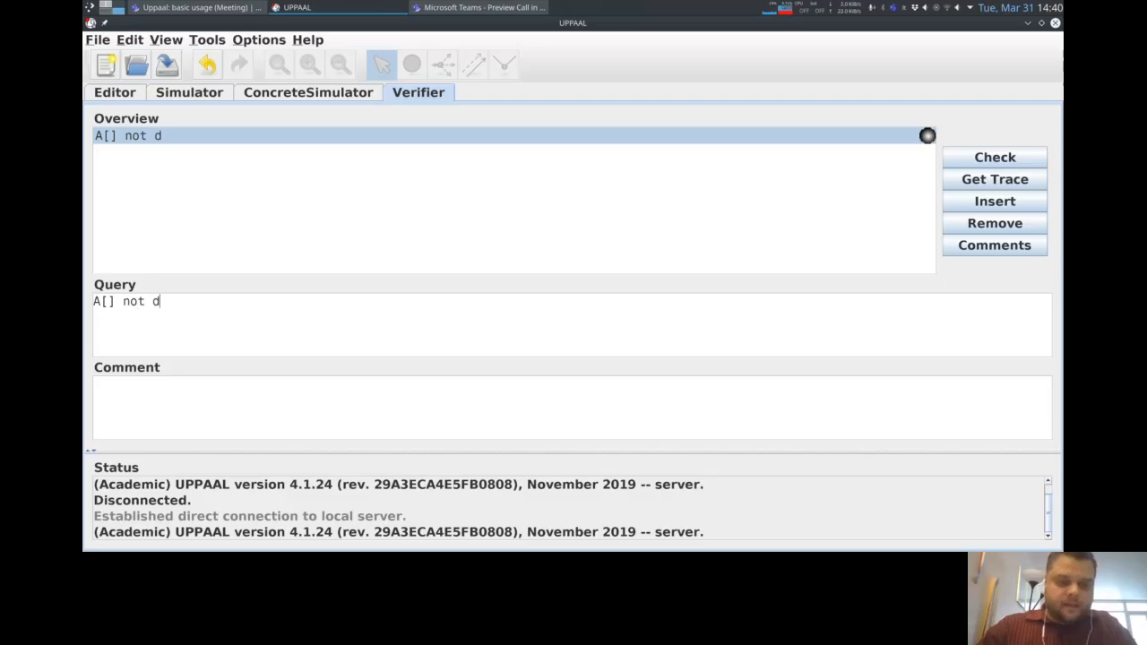
pyautogui.write('eadlock')
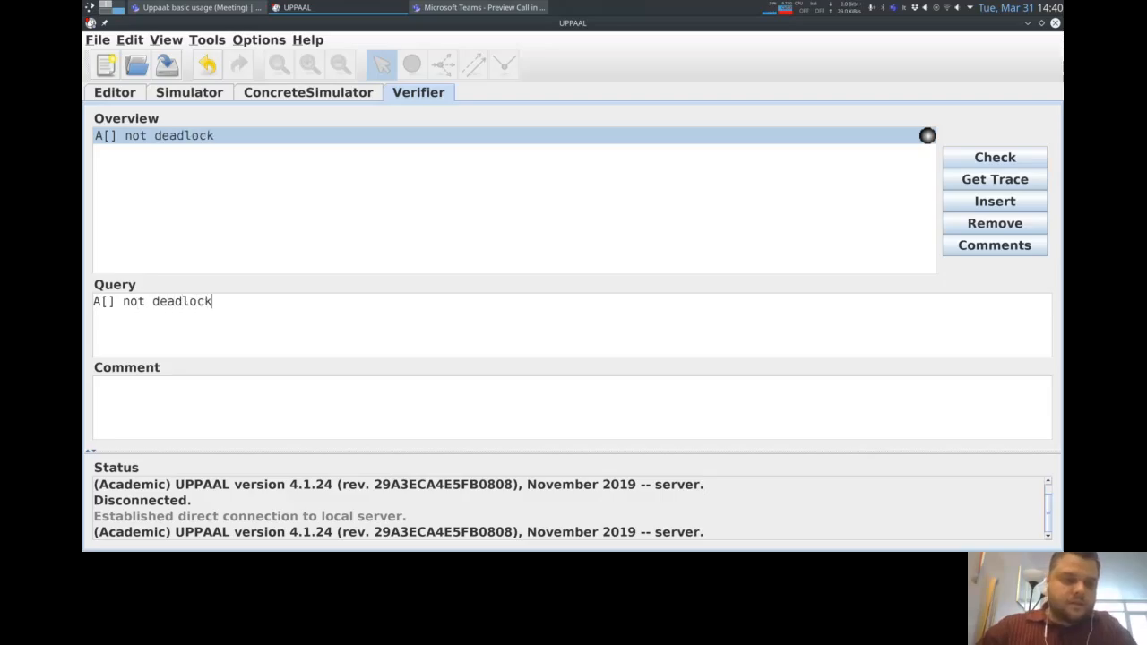
pyautogui.click(994, 158)
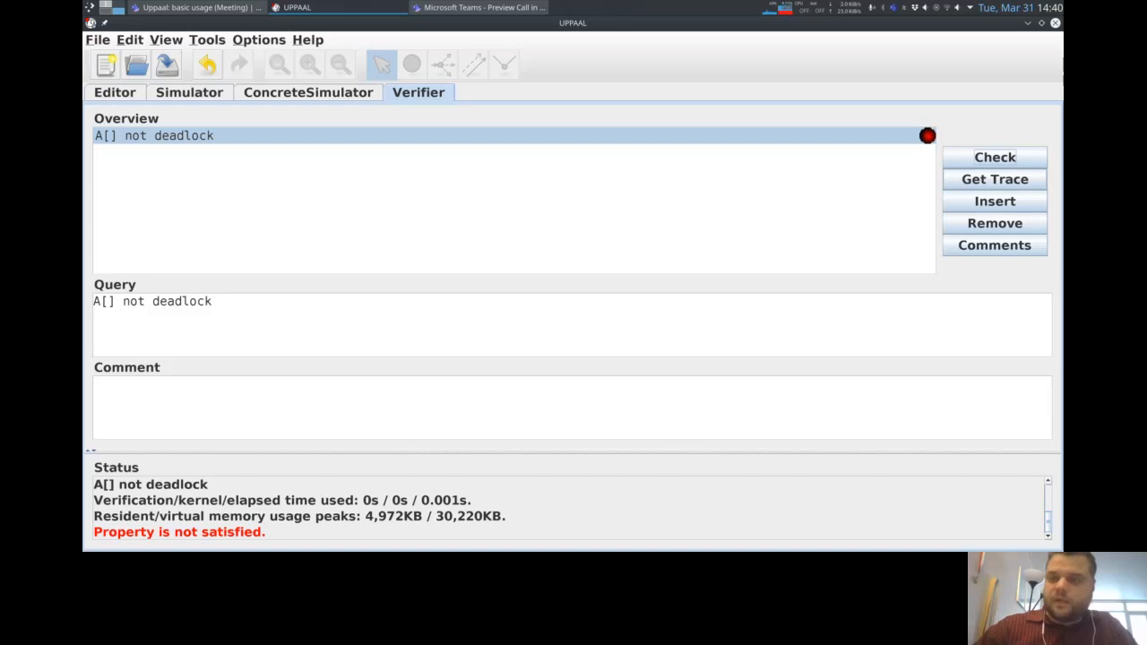
# - Load the deadlock query's trace into the simulator, replacing the old one, and inspect its initial (Serving, Receiving) and final (Receiving, Drop) states
pyautogui.click(995, 179)
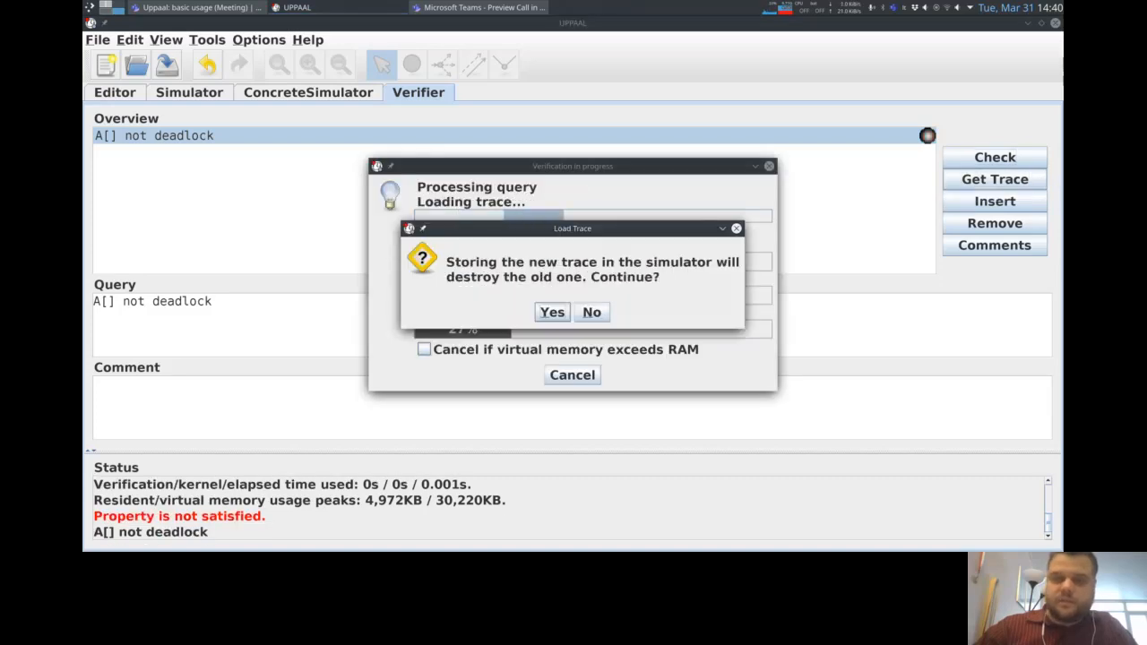
pyautogui.click(552, 313)
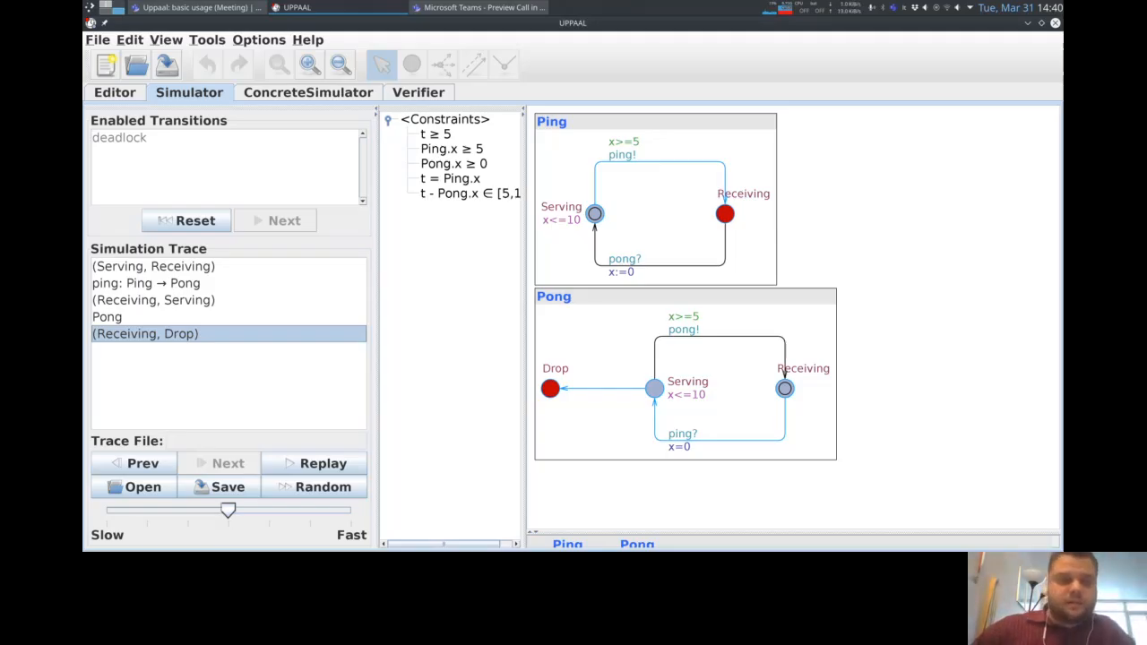
pyautogui.click(153, 266)
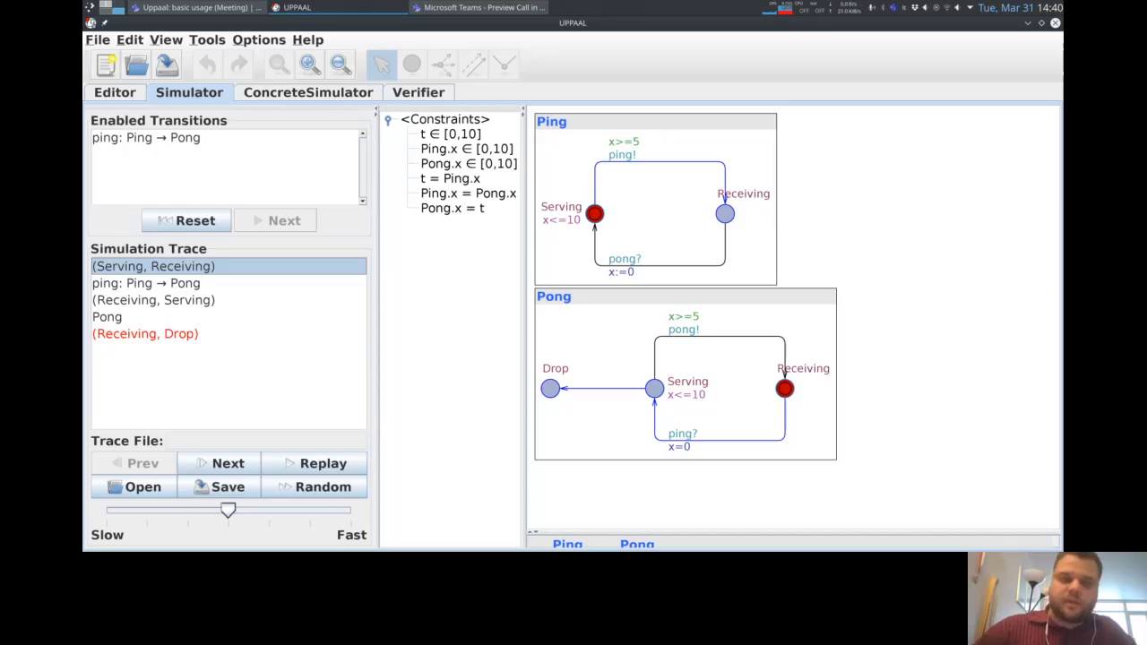
pyautogui.click(145, 334)
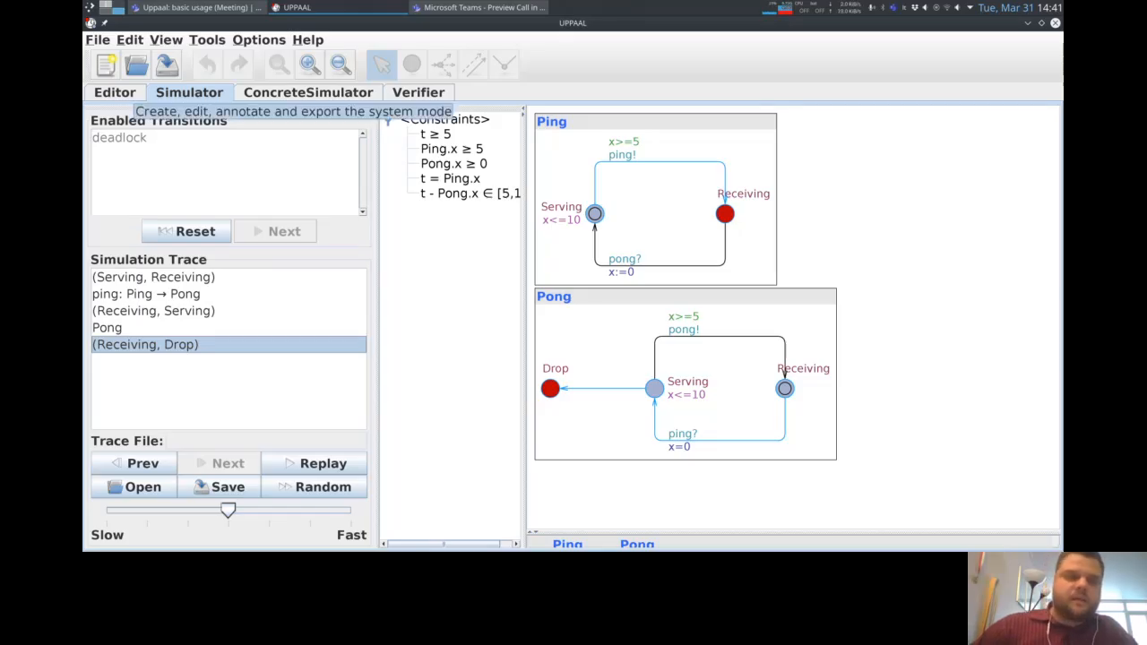
# - Open the Ping template in the editor
pyautogui.click(115, 92)
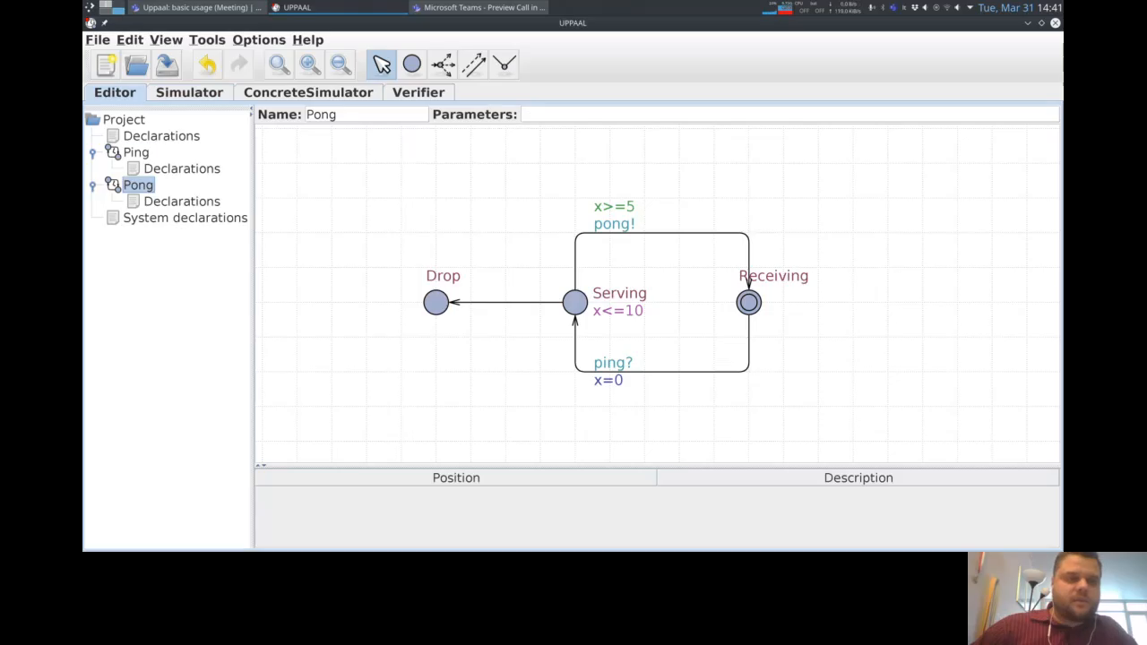
pyautogui.click(136, 152)
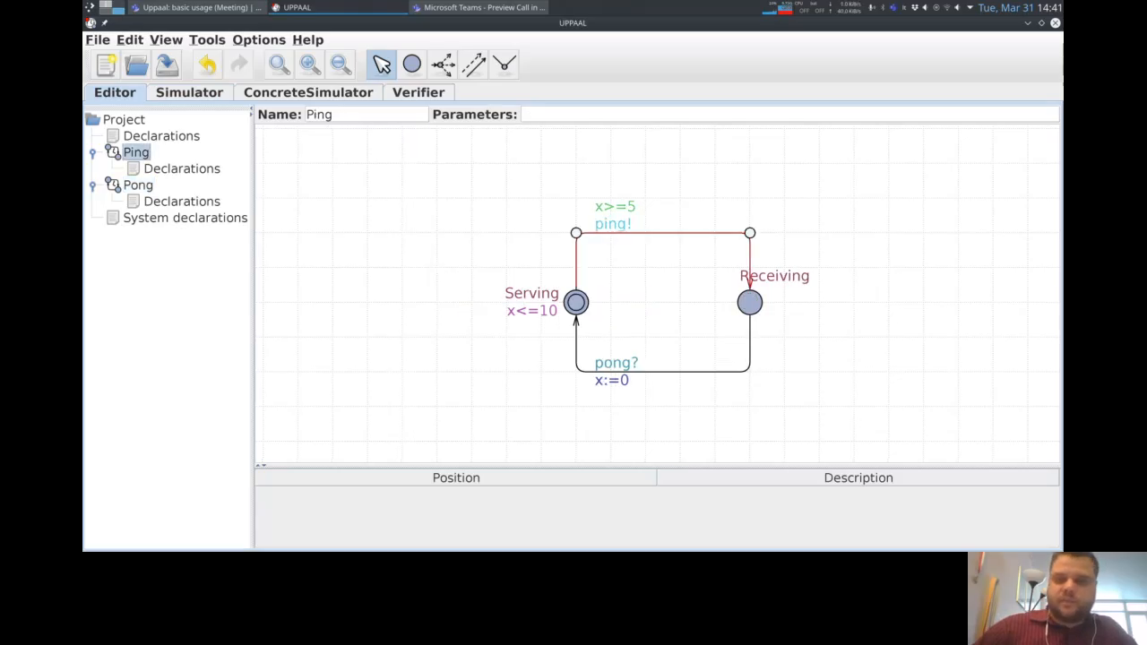
pyautogui.doubleClick(663, 234)
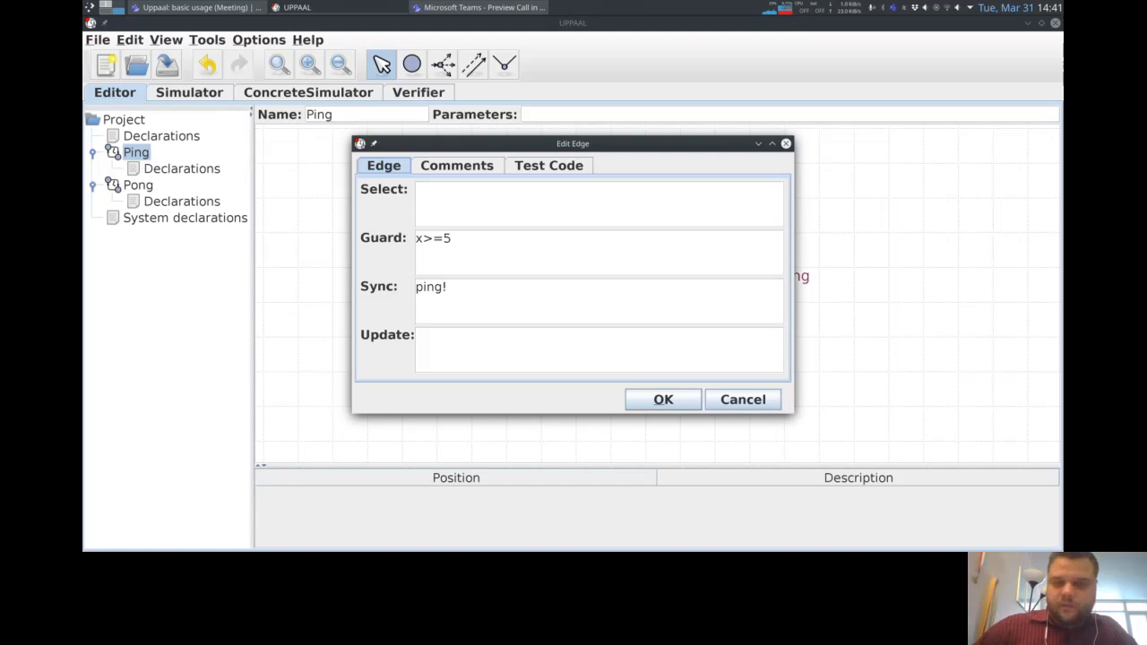
pyautogui.click(742, 399)
pyautogui.click(750, 302)
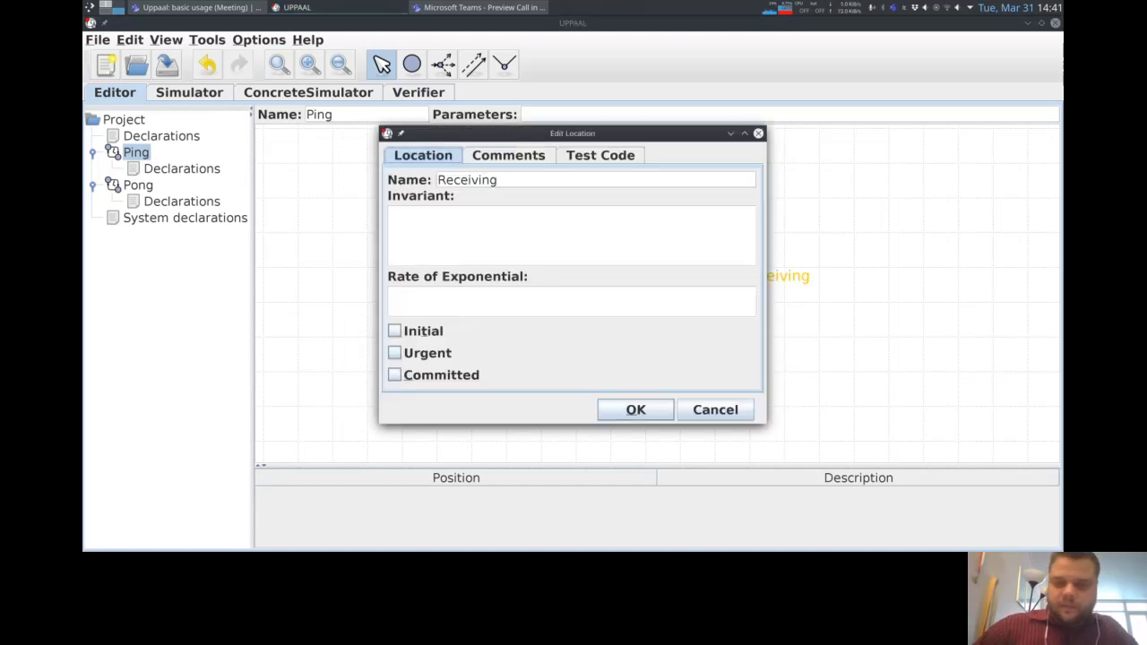
pyautogui.click(715, 410)
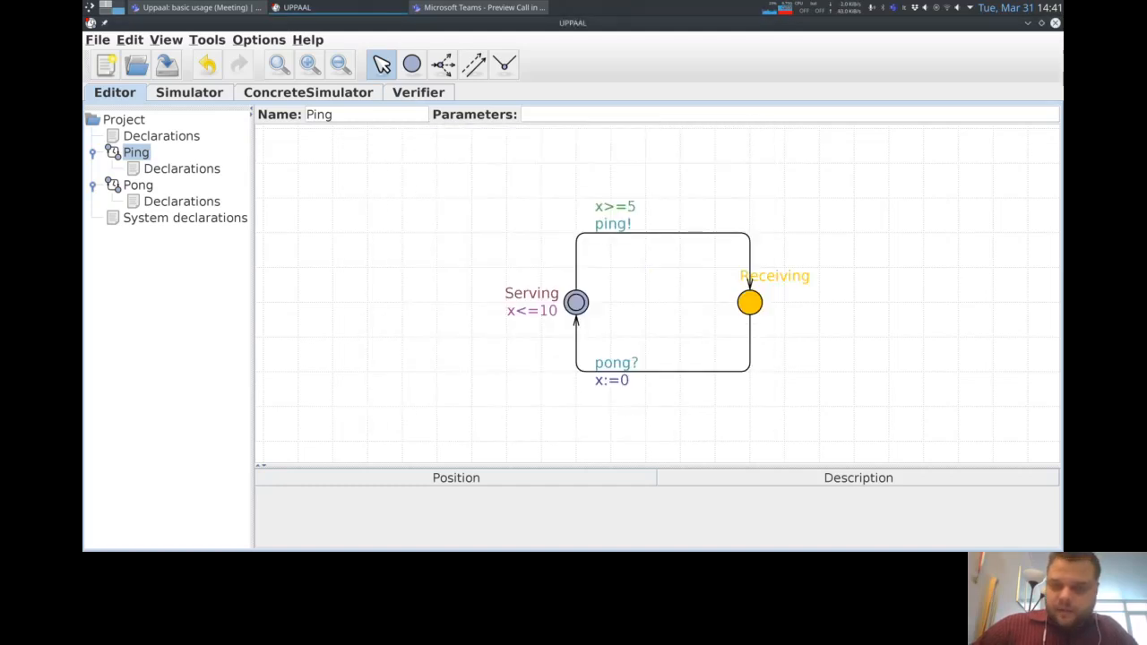
# - Add an edge from Ping's Receiving location to a new location named Win
pyautogui.middleClick(761, 302)
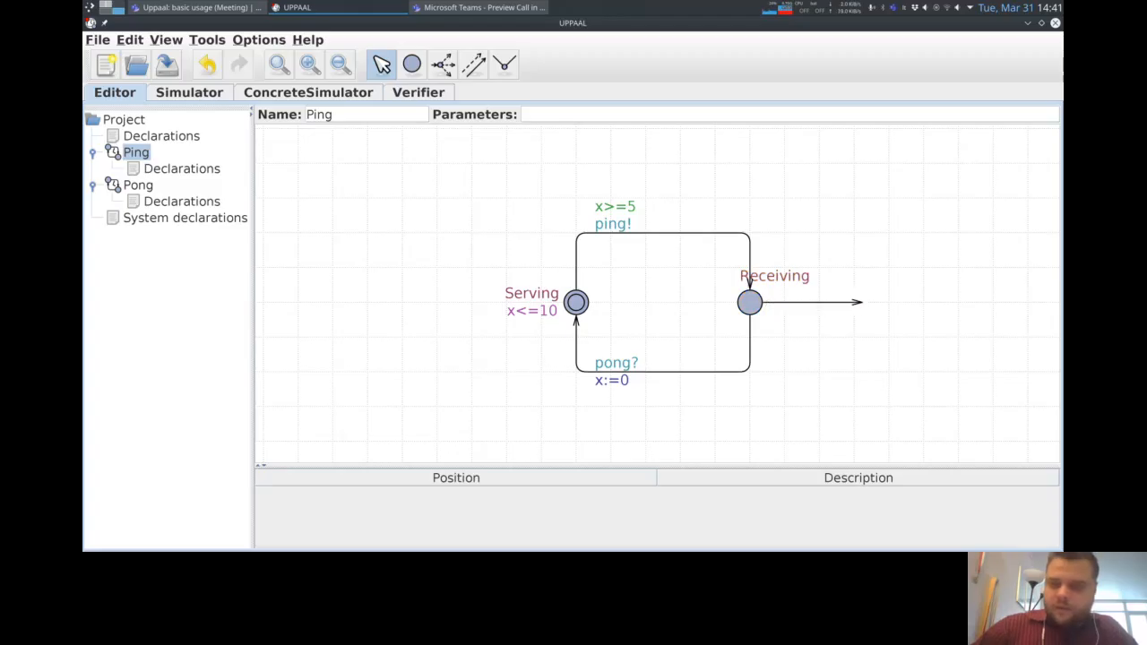
pyautogui.middleClick(889, 302)
pyautogui.doubleClick(888, 302)
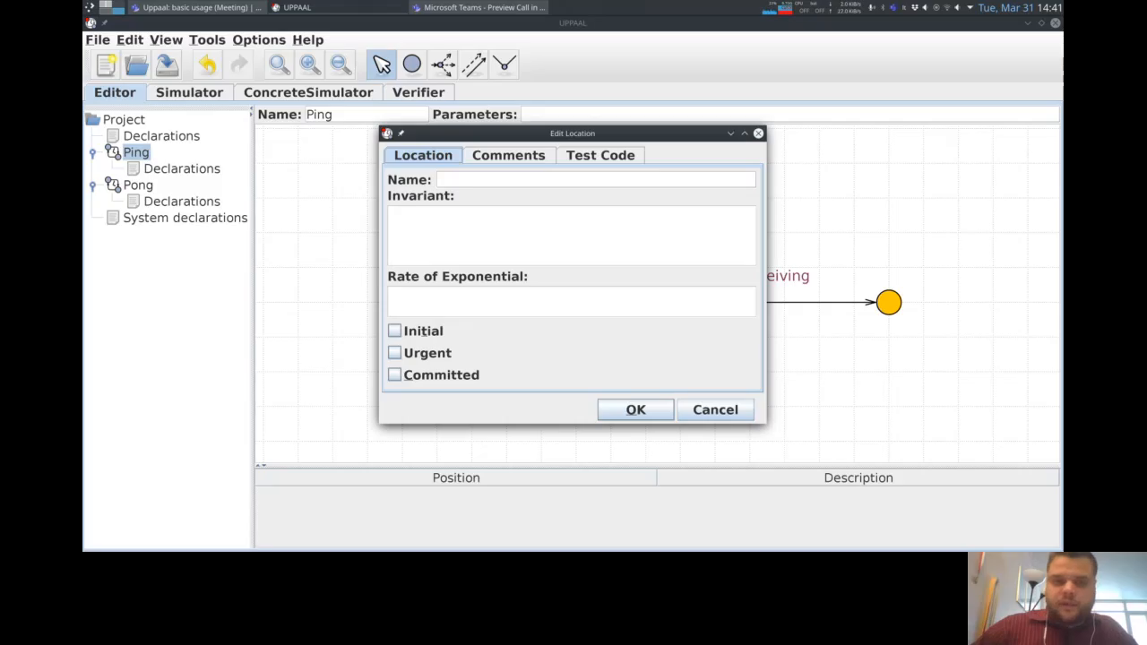
pyautogui.write('Win')
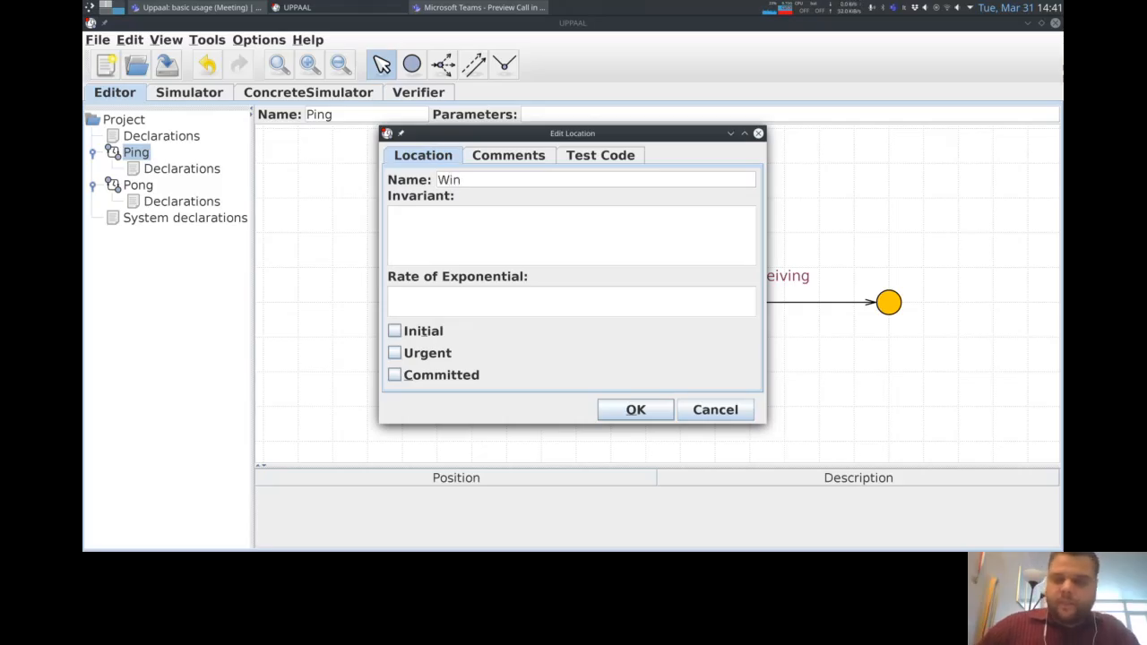
pyautogui.press('Return')
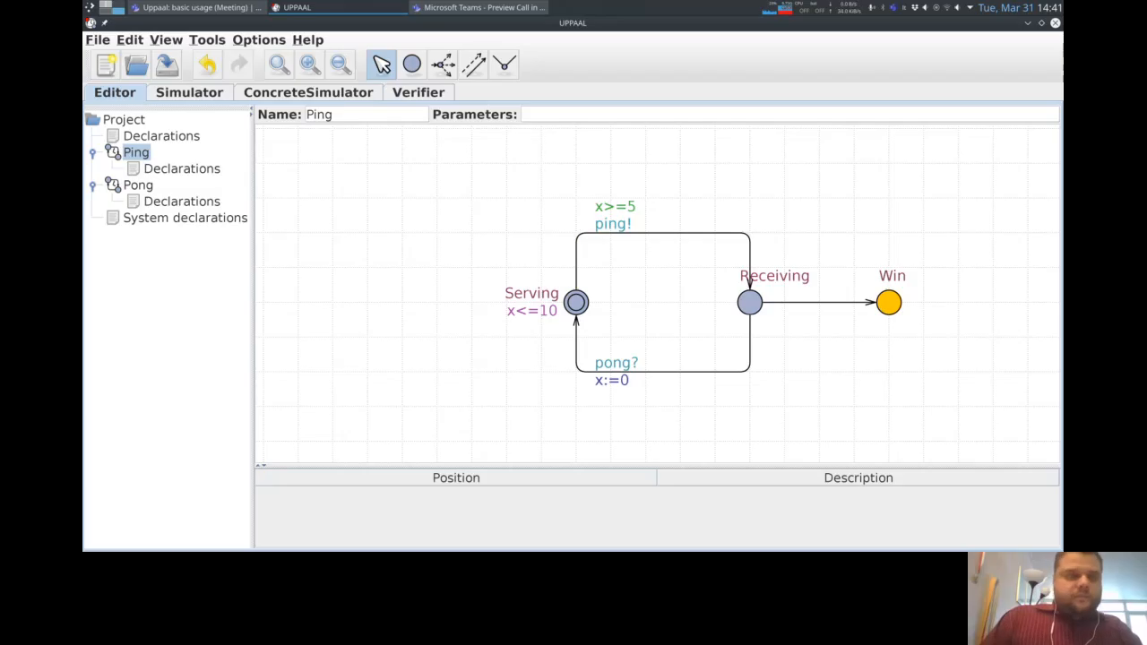
# - Upload the model with the Win location to the simulator and run the exchange until Ping moves from Receiving to Win
pyautogui.click(189, 93)
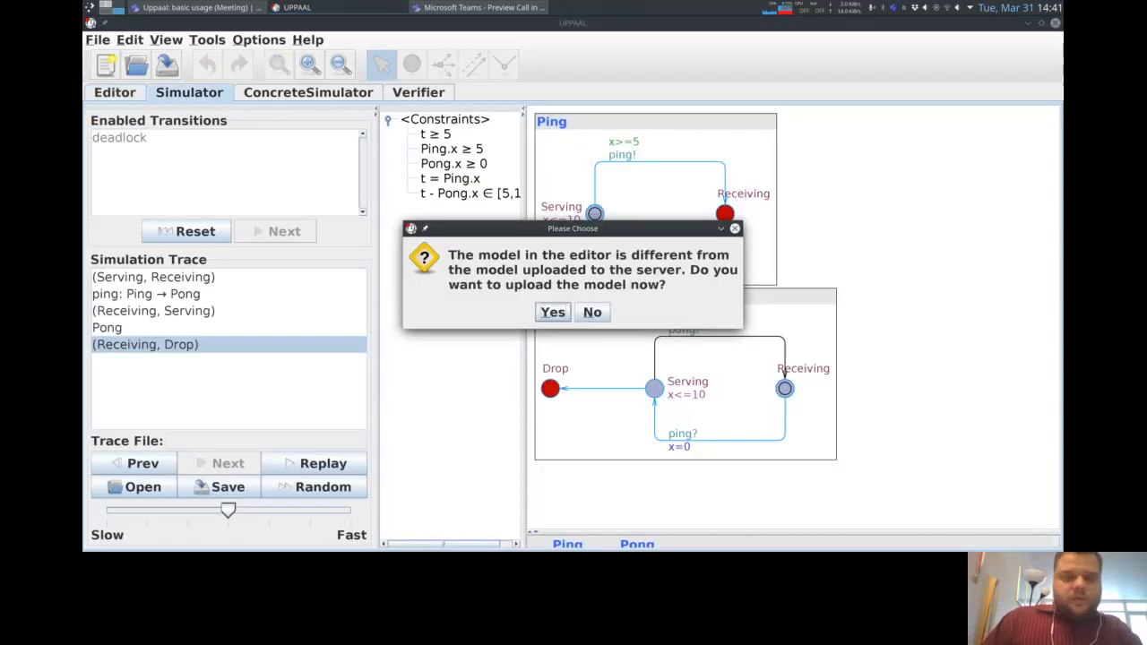
pyautogui.press('Return')
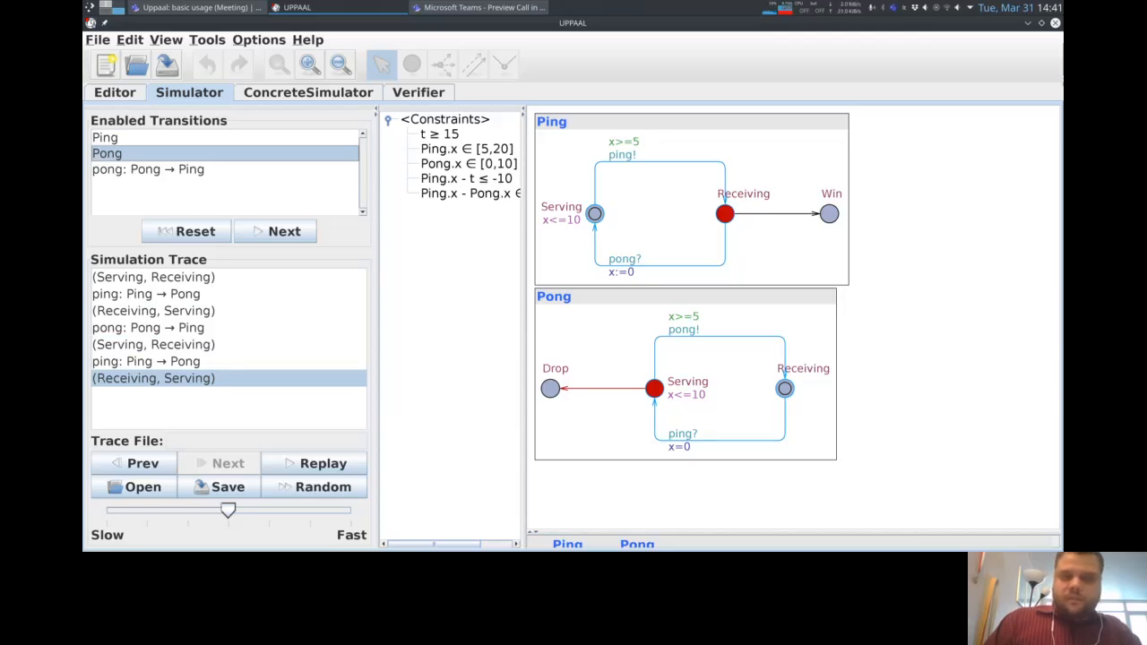
pyautogui.click(148, 169)
pyautogui.click(107, 153)
pyautogui.click(106, 138)
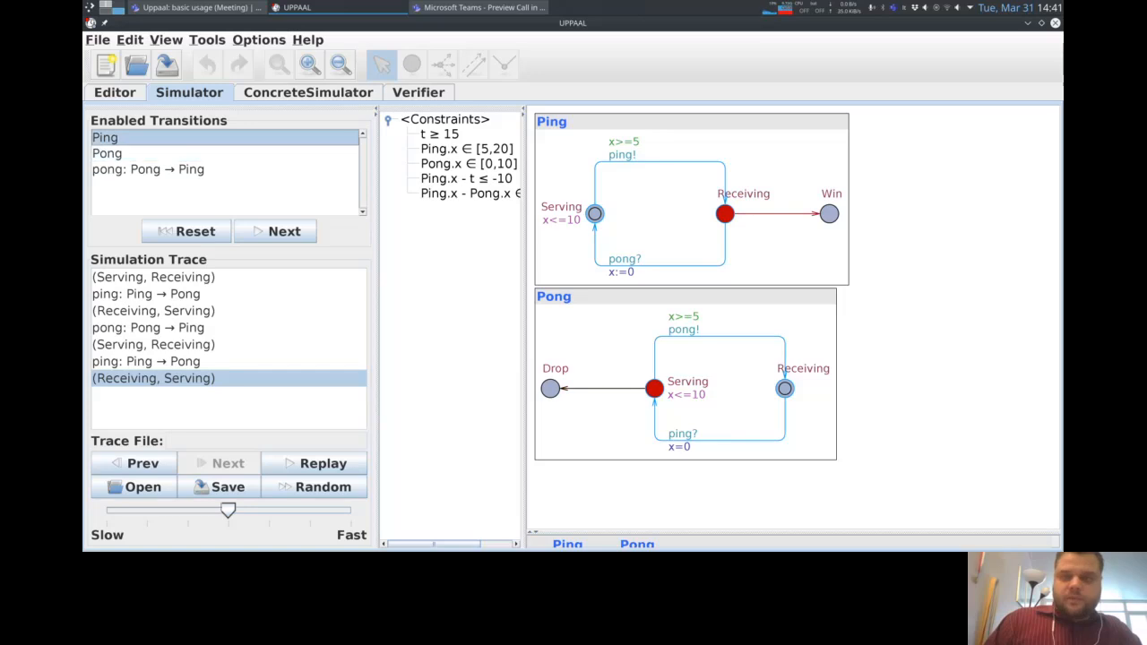
pyautogui.click(275, 231)
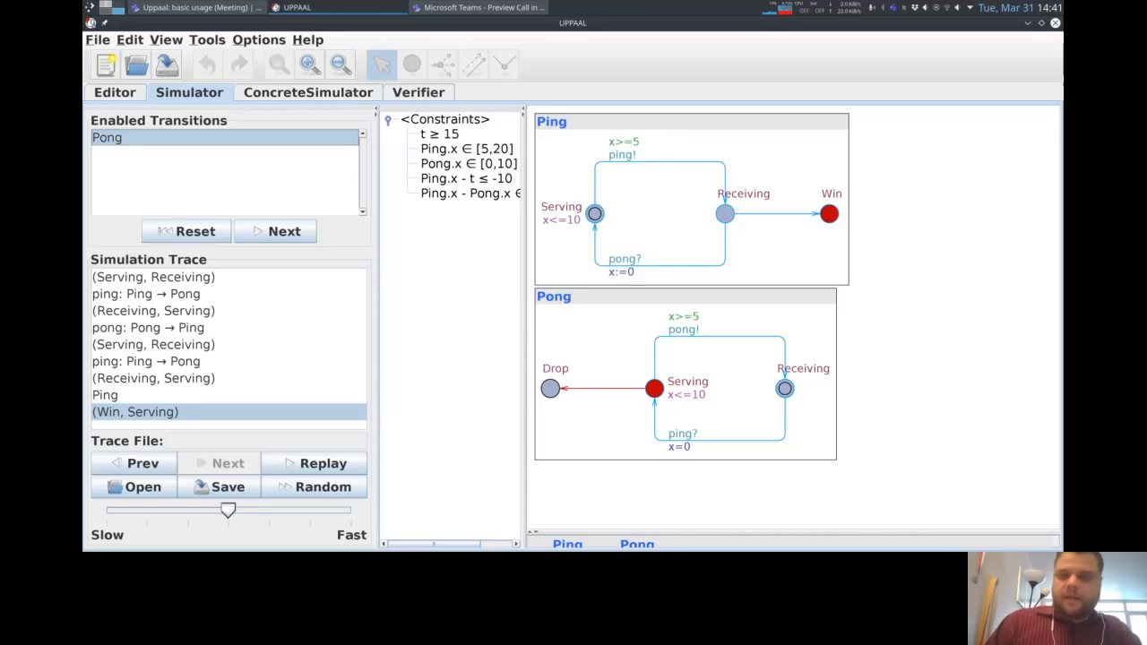
# - Add the clock reset x=0 as the update on the ping! edge of the Ping template
pyautogui.click(114, 92)
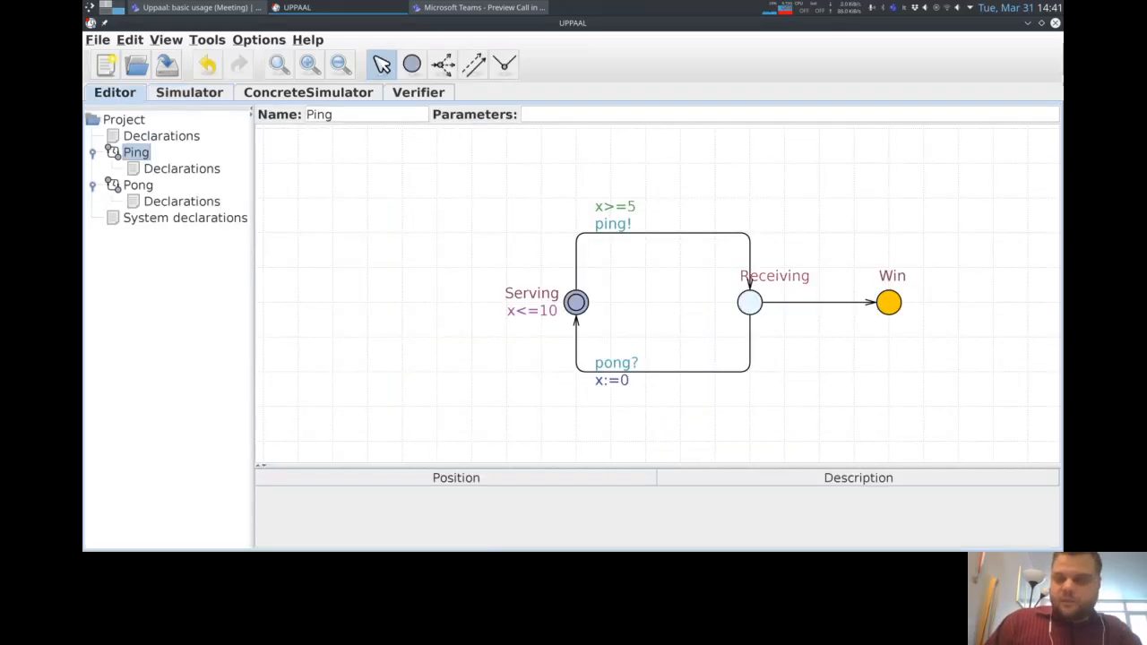
pyautogui.doubleClick(613, 224)
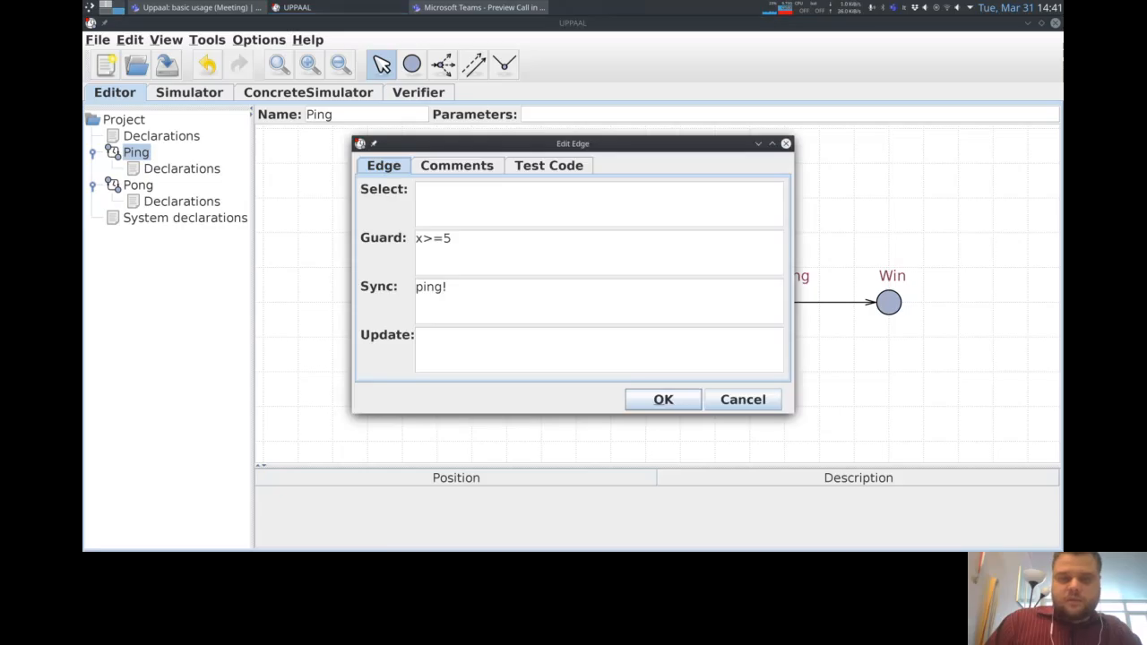
pyautogui.click(418, 336)
pyautogui.write('x=')
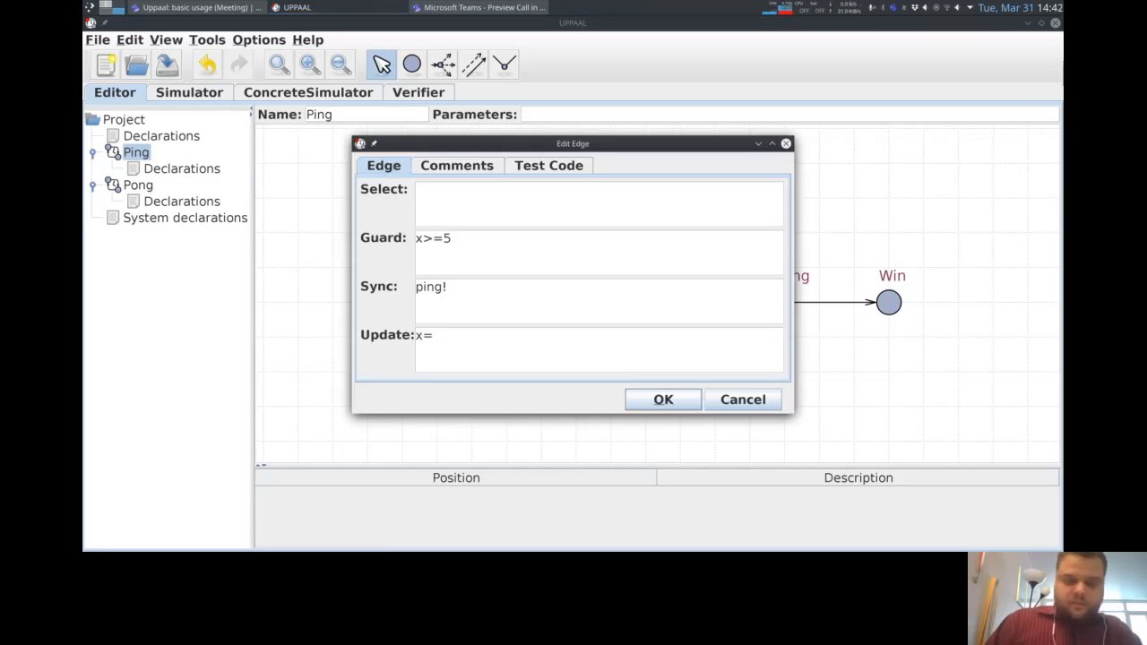
pyautogui.write('0')
pyautogui.press('Return')
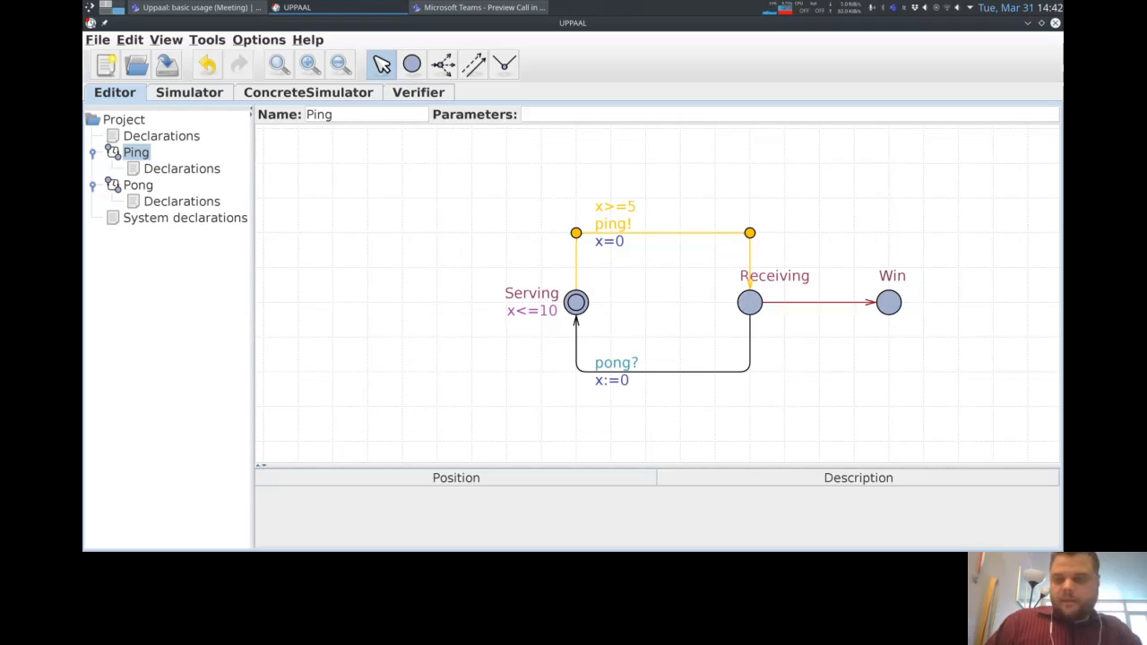
# - Set the guard x>=20 on Ping's edge from Receiving to Win
pyautogui.doubleClick(816, 302)
pyautogui.click(537, 249)
pyautogui.write('x>=20')
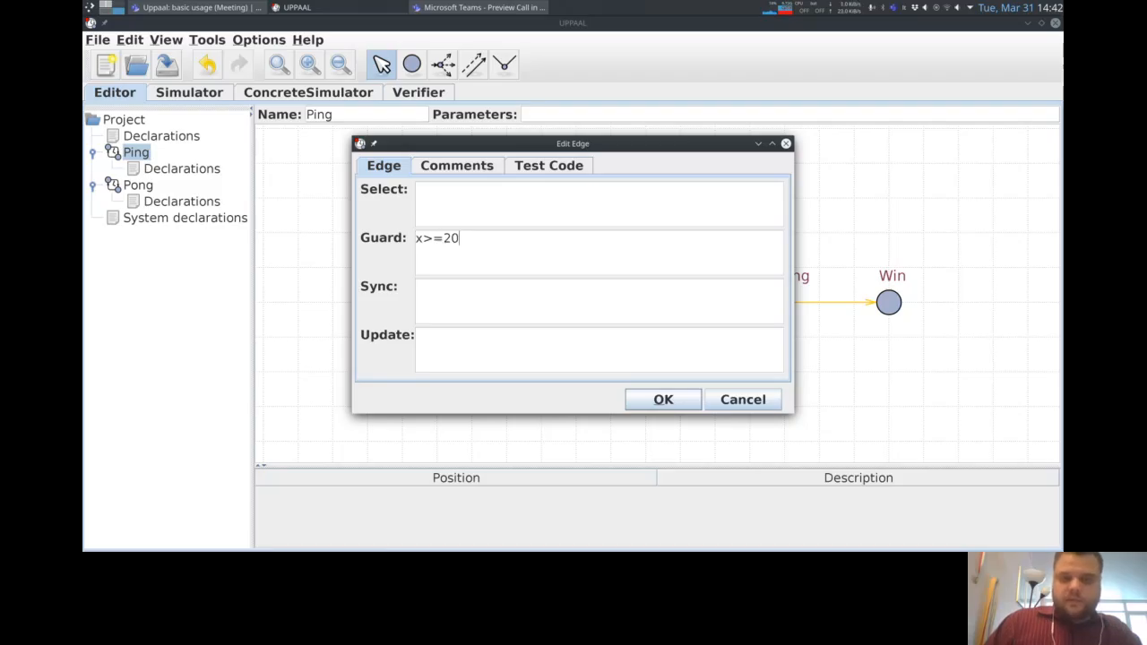
pyautogui.press('Return')
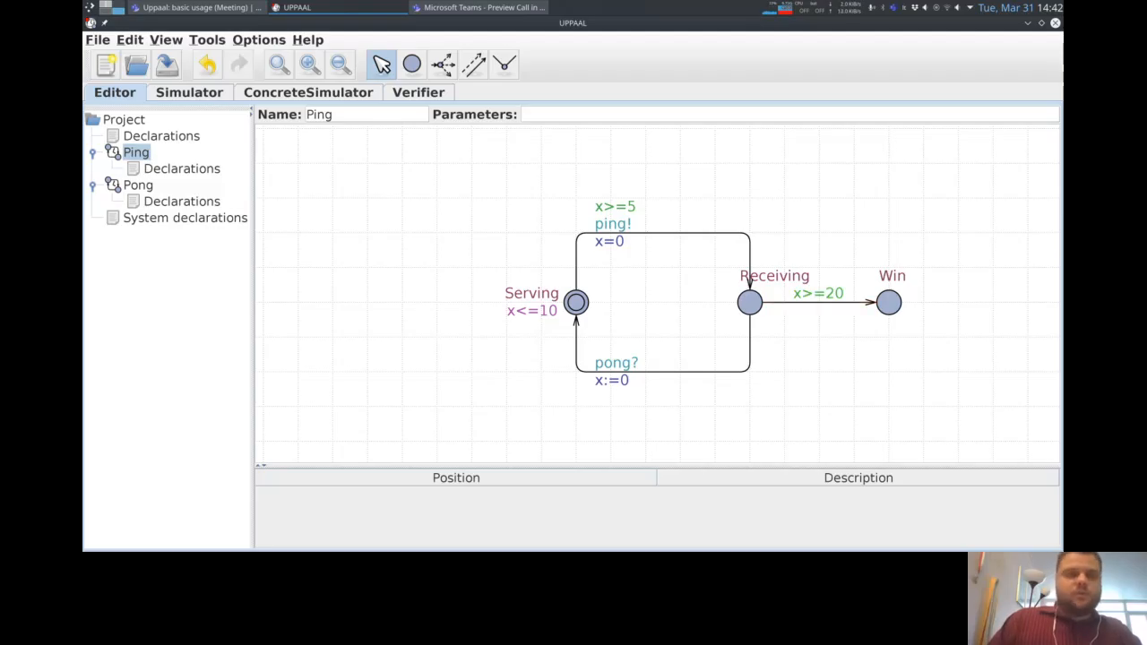
# - Upload the revised model to the simulator and run several ping and pong exchanges, stopping at a (Receiving, Serving) state
pyautogui.click(189, 93)
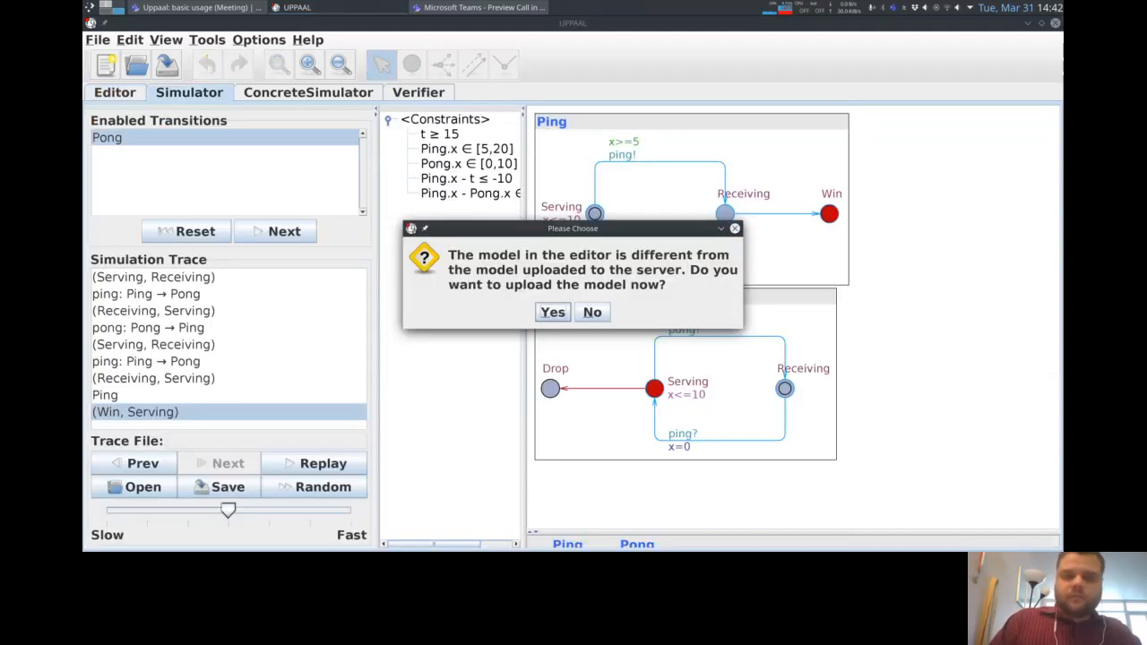
pyautogui.press('Return')
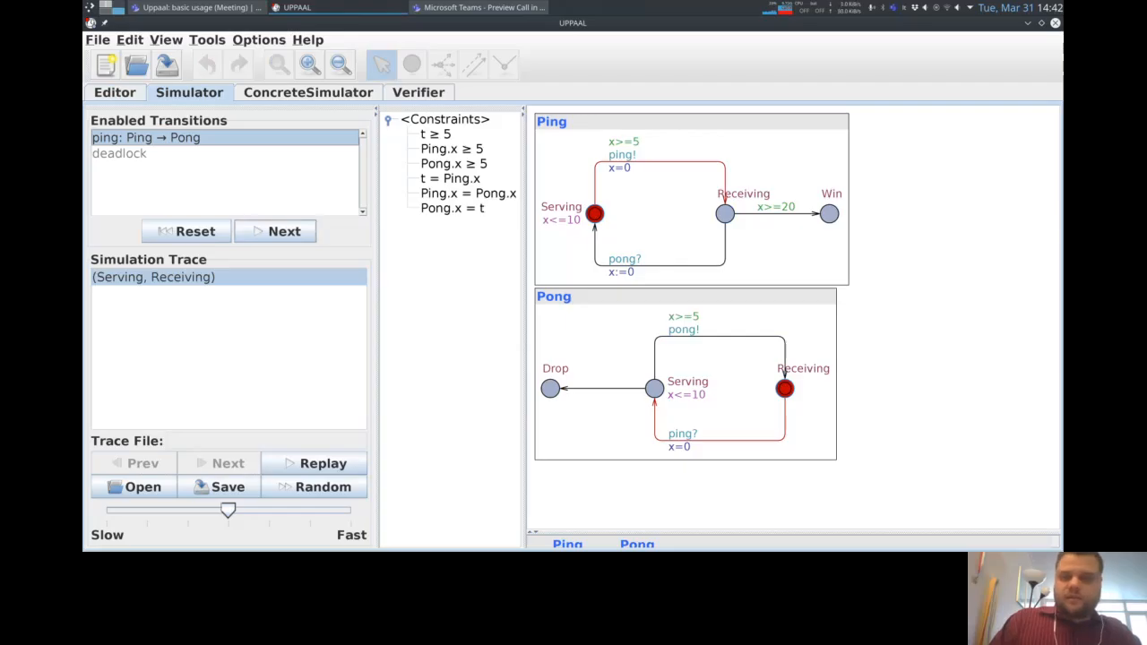
pyautogui.click(284, 231)
pyautogui.click(284, 231)
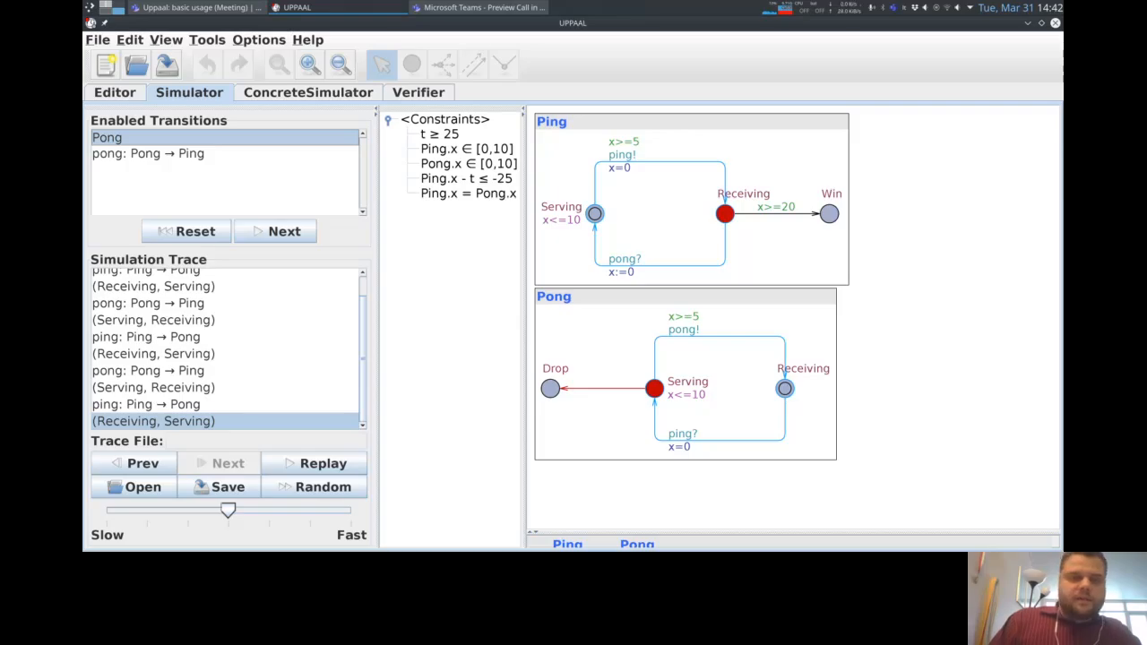
# - Compare the Pong drop transition with pong: Pong → Ping, and simulate one more exchange back to (Receiving, Serving)
pyautogui.click(148, 154)
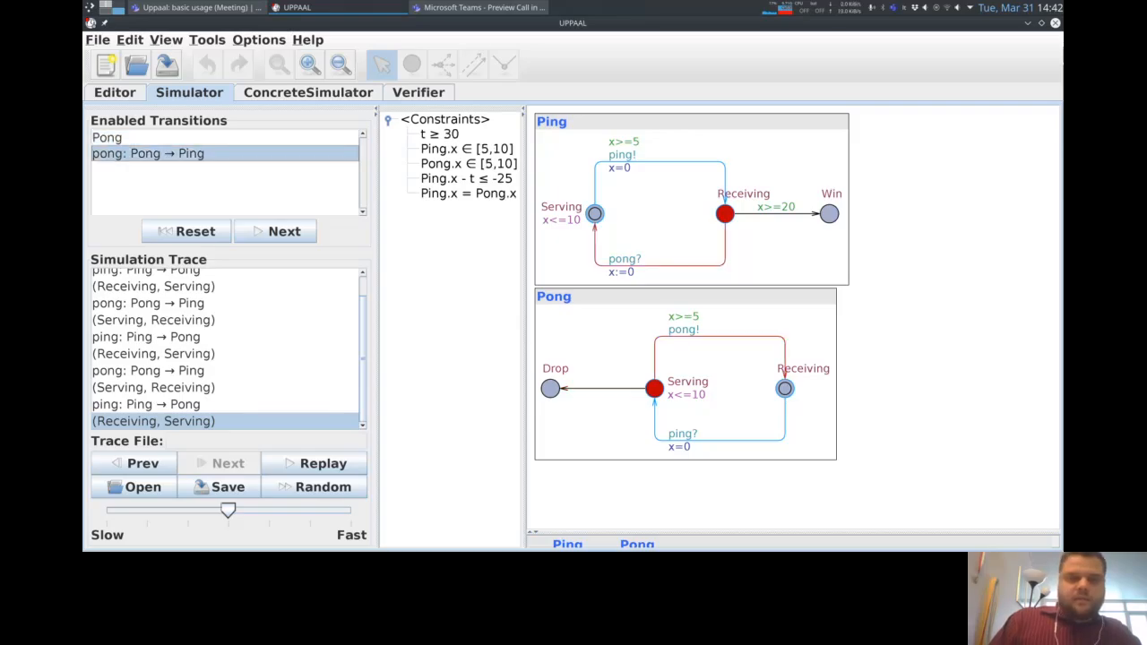
pyautogui.click(148, 137)
pyautogui.click(147, 153)
pyautogui.click(277, 231)
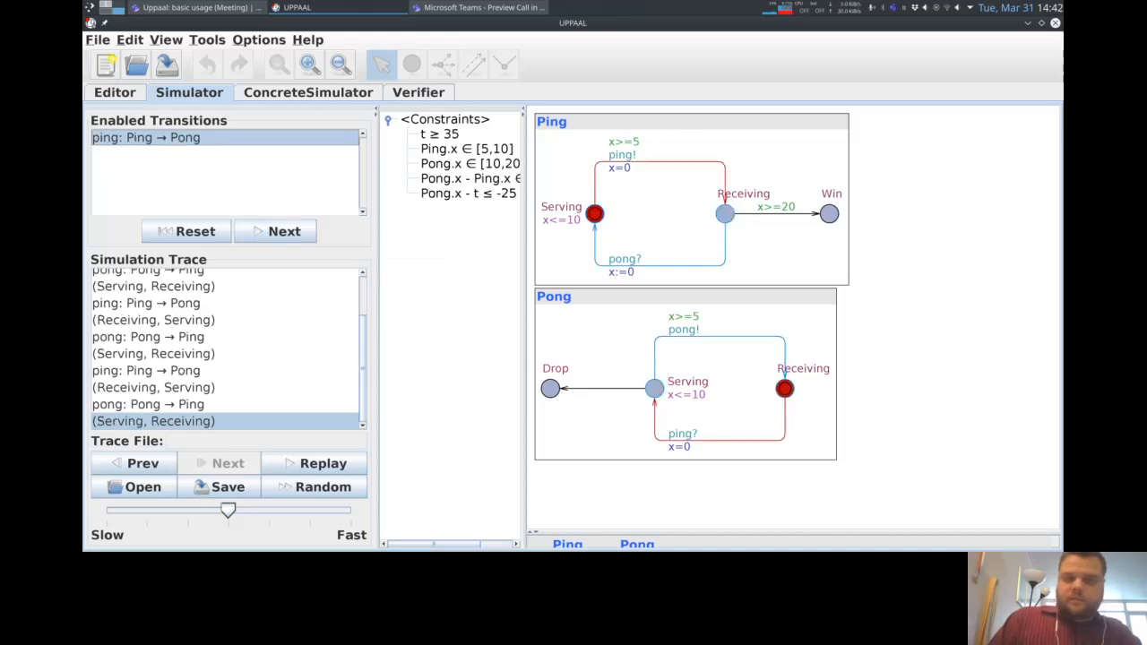
pyautogui.click(278, 231)
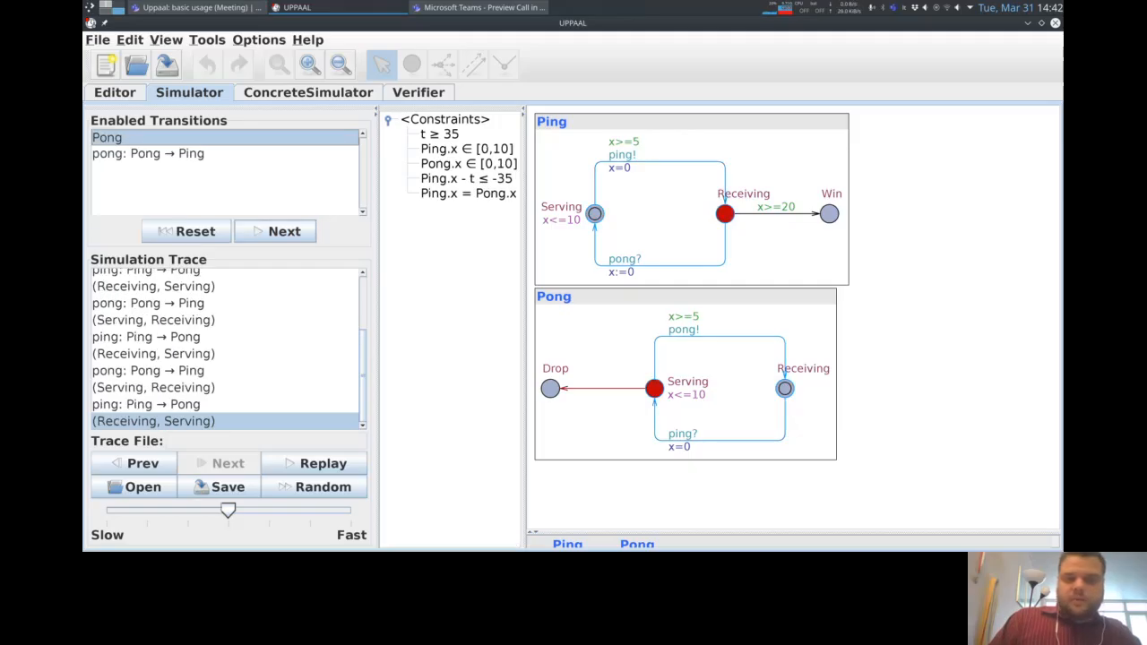
# - Simulate Pong's drop and Ping's win transitions to reach (Win, Drop), and revisit the state before Ping's transition in the trace
pyautogui.click(278, 231)
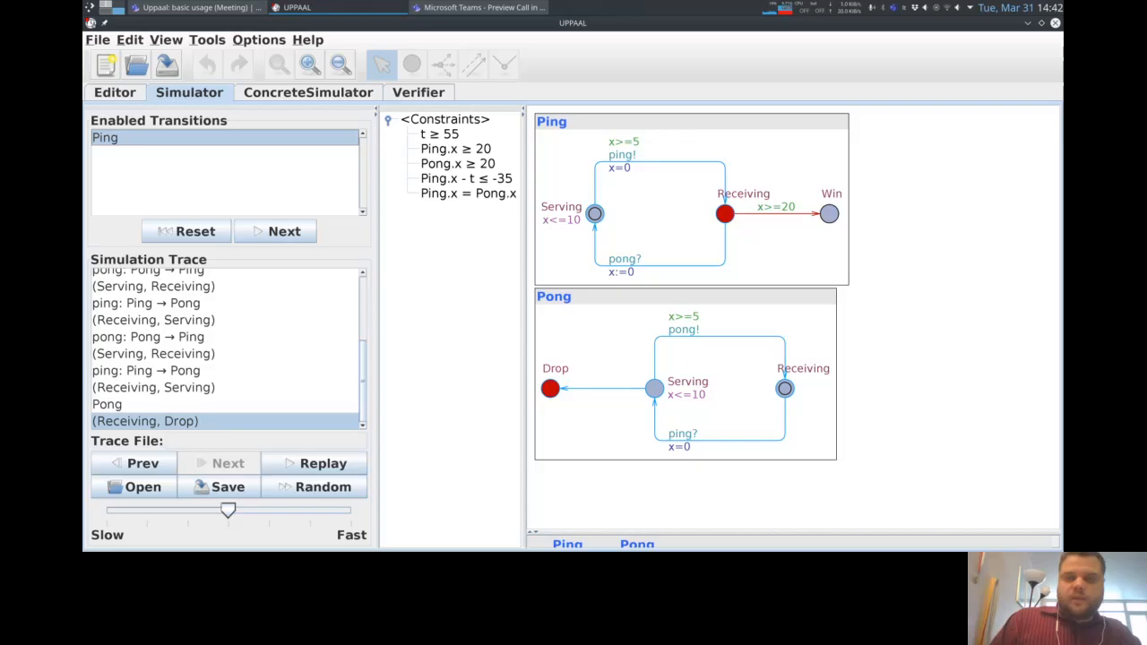
pyautogui.click(278, 232)
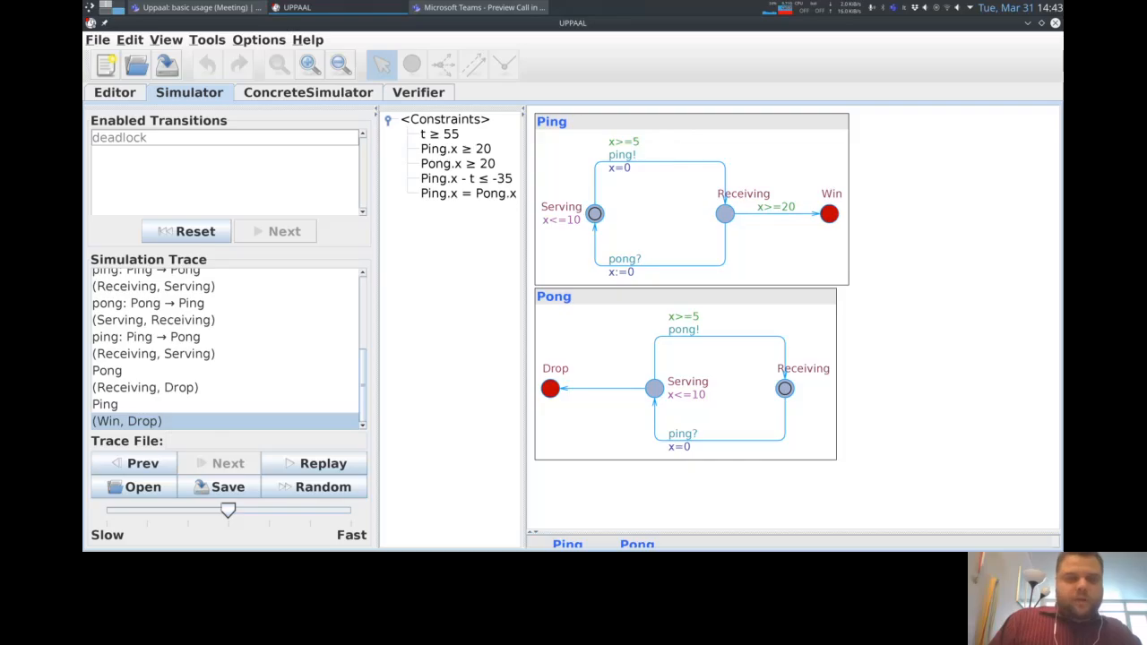
pyautogui.click(162, 404)
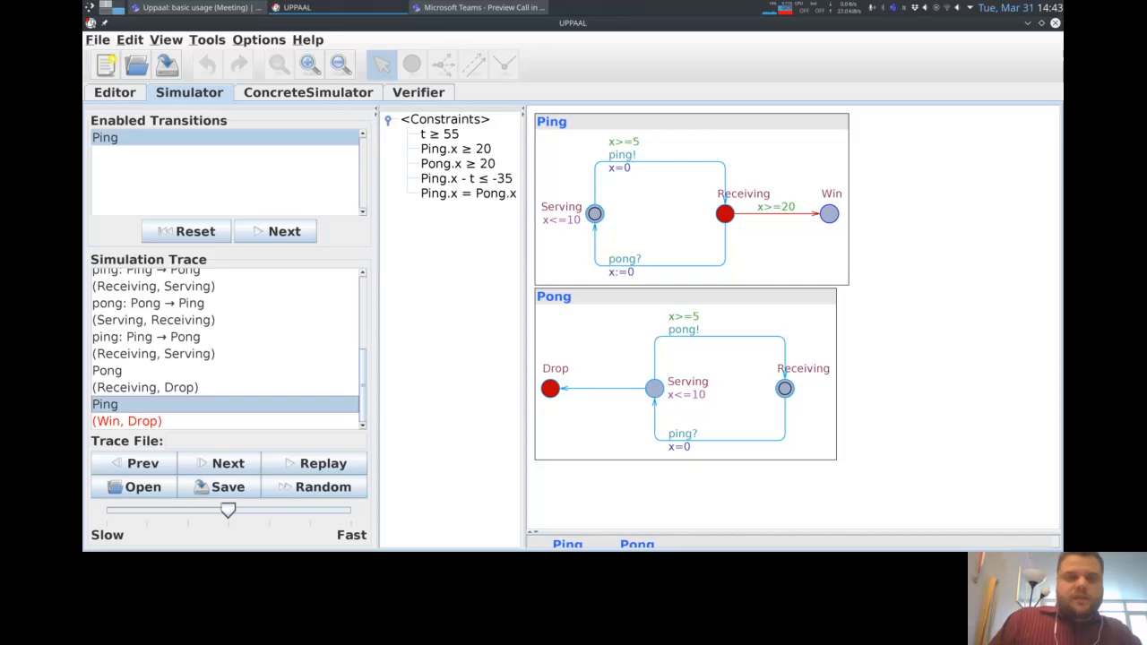
# - Add the query A<> Ping.Win to the verifier and check it
pyautogui.click(418, 93)
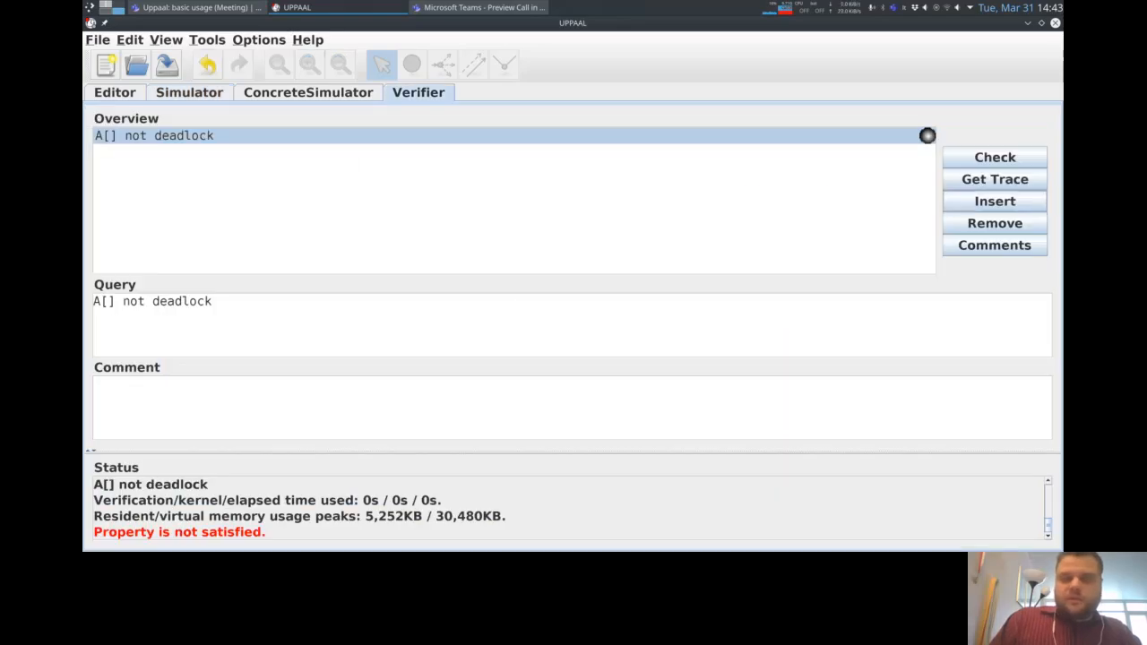
pyautogui.click(995, 201)
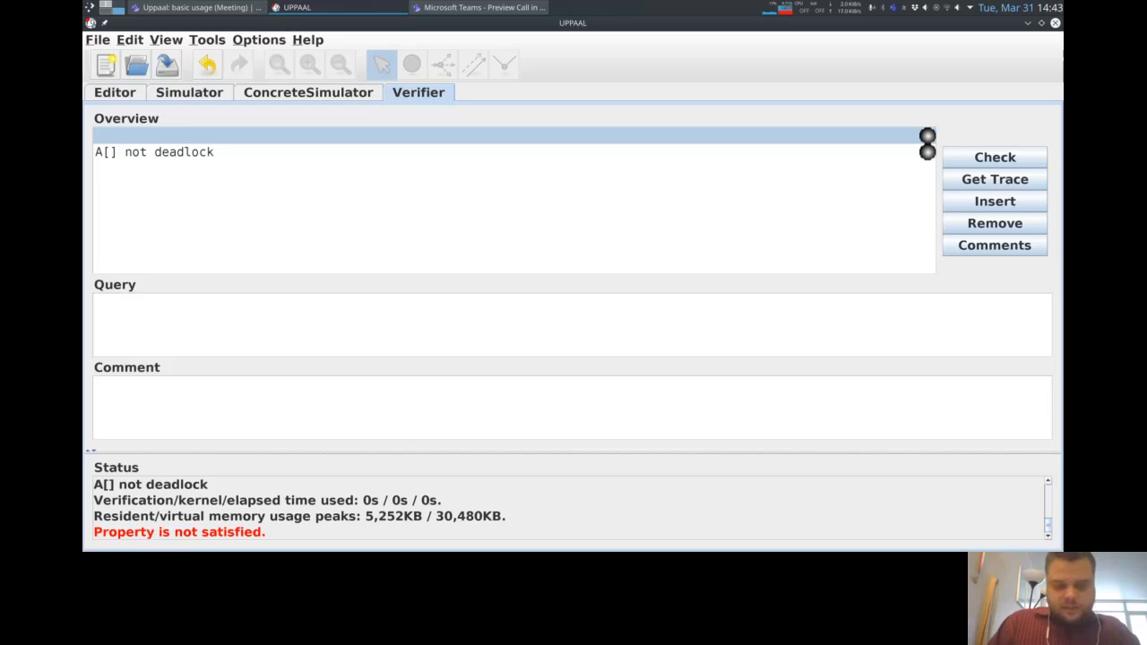
pyautogui.write('A<>')
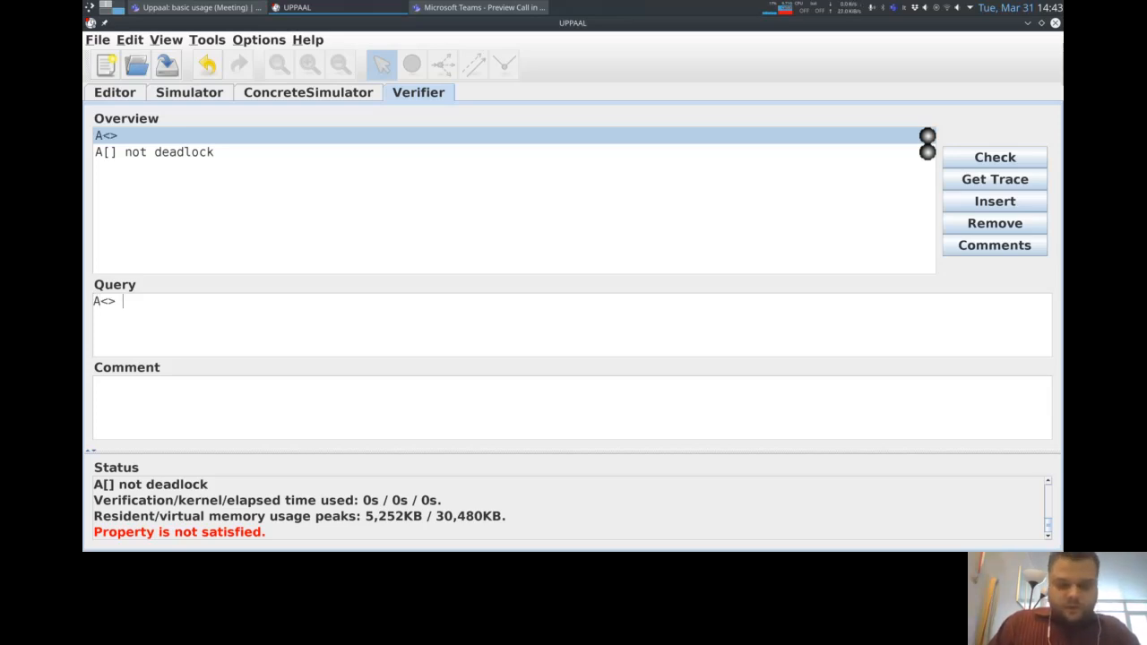
pyautogui.write(' Ping.Win')
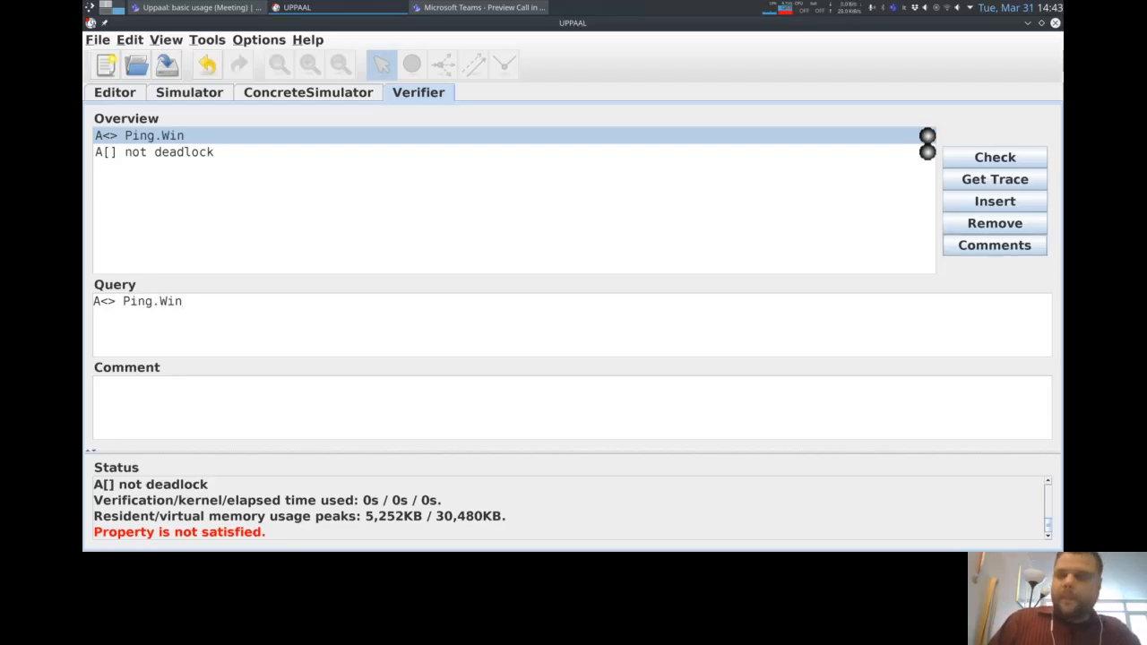
pyautogui.click(994, 157)
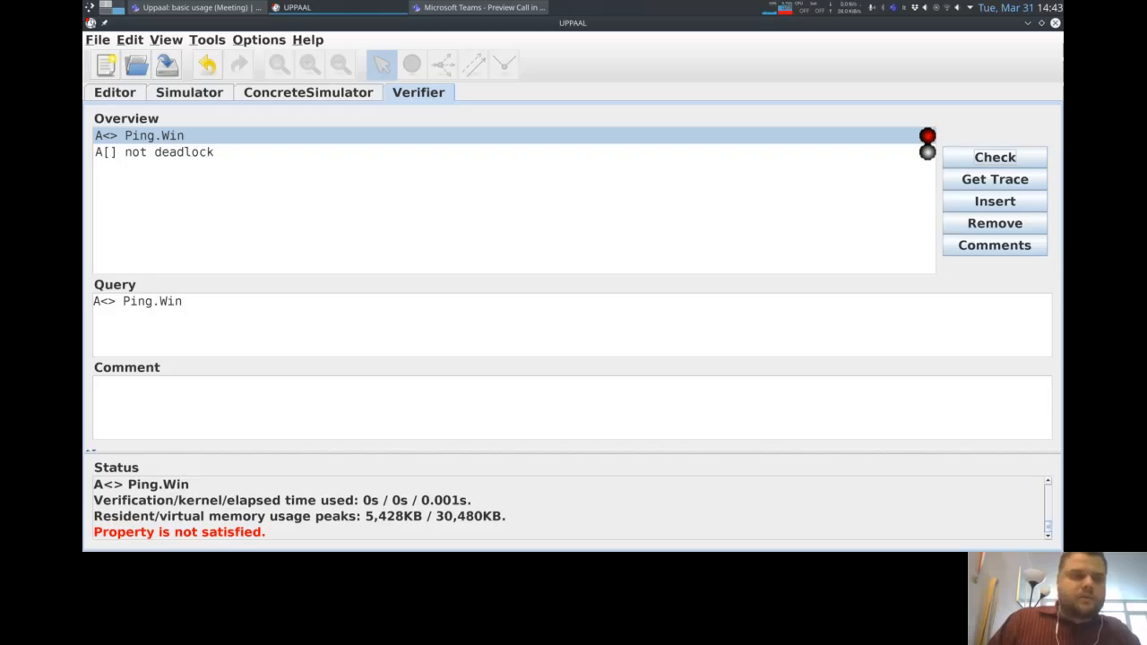
# - Get the diagnostic trace for A<> Ping.Win and let it replace the trace stored in the simulator
pyautogui.click(258, 40)
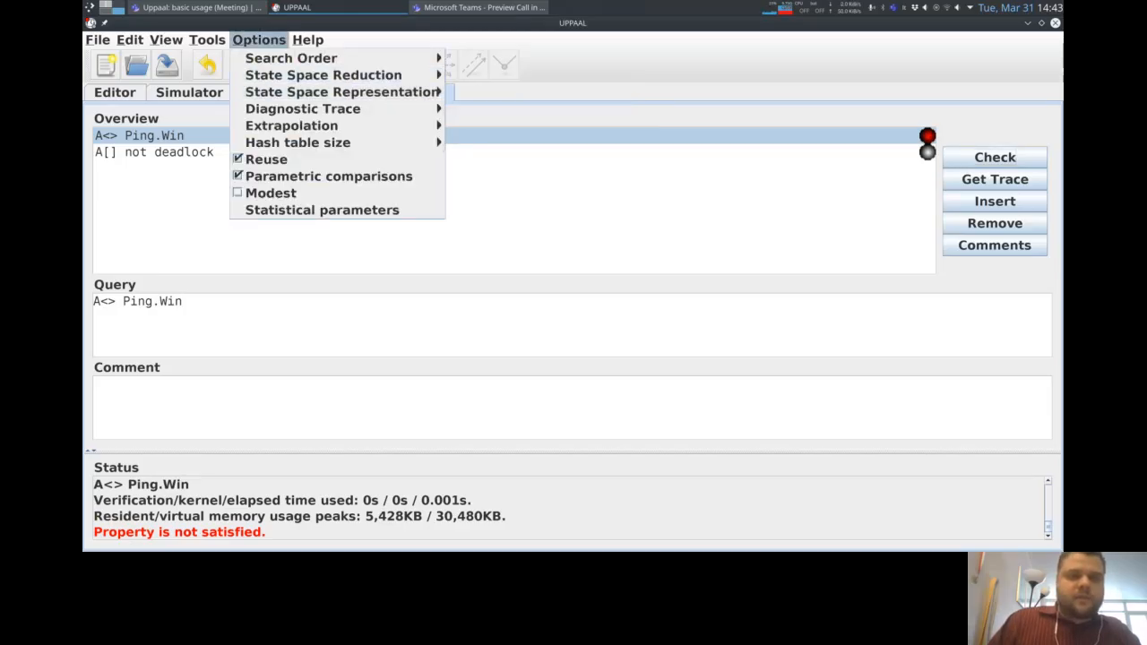
pyautogui.press('Escape')
pyautogui.click(994, 179)
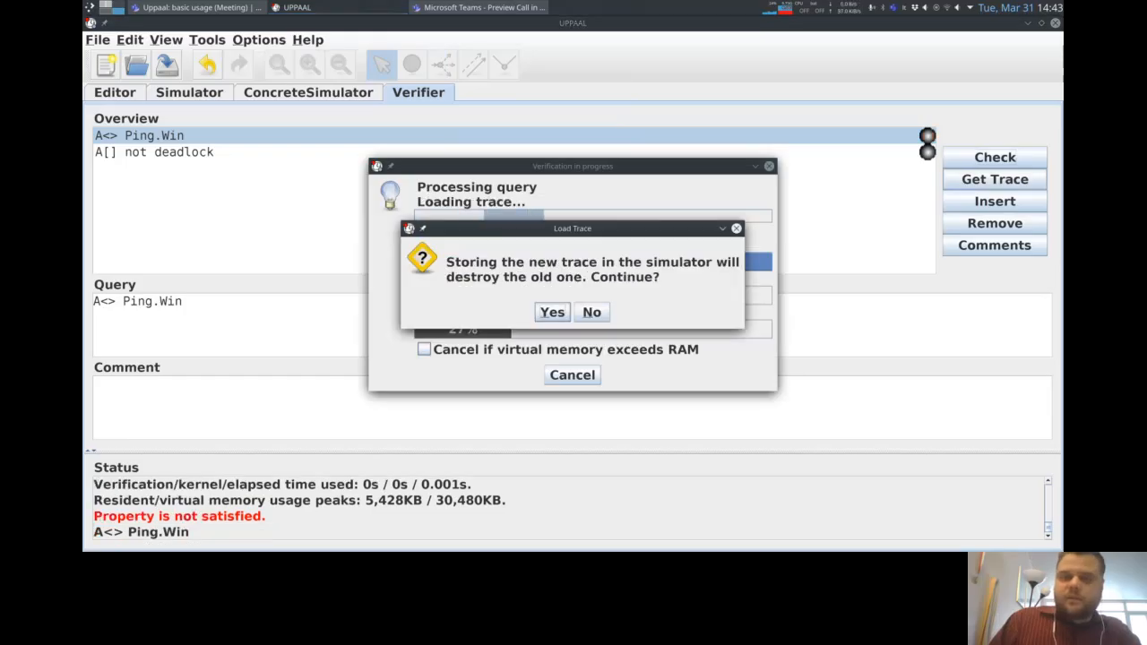
pyautogui.press('Return')
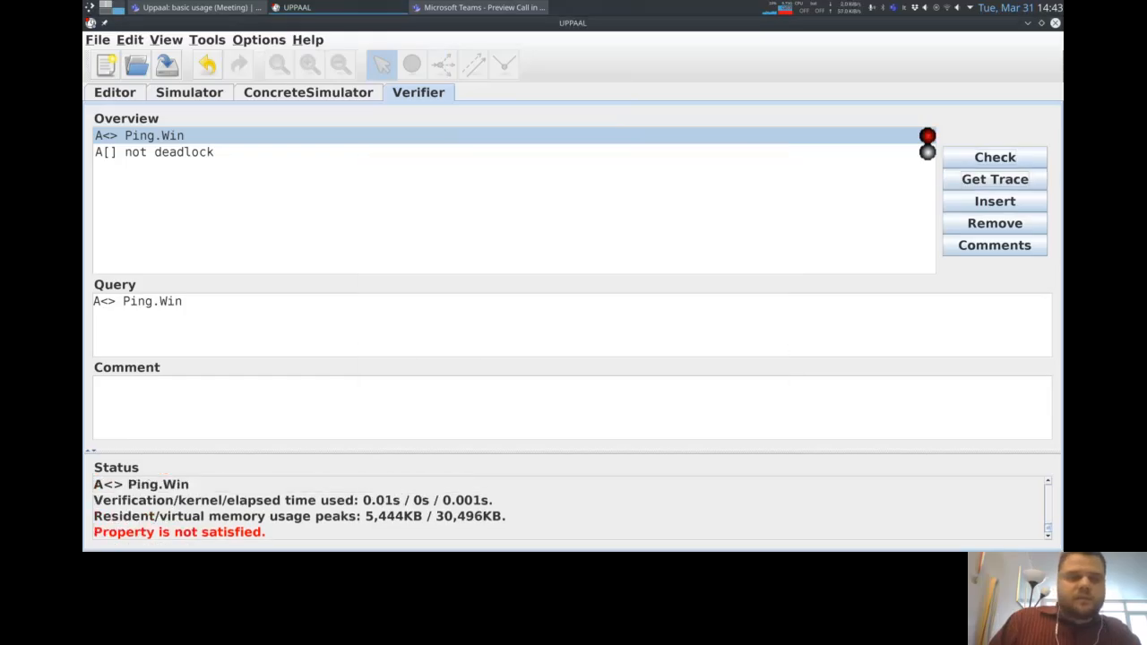
# - Step forwards and backwards through the loaded trace in the simulator, from its initial state to its final one
pyautogui.click(189, 92)
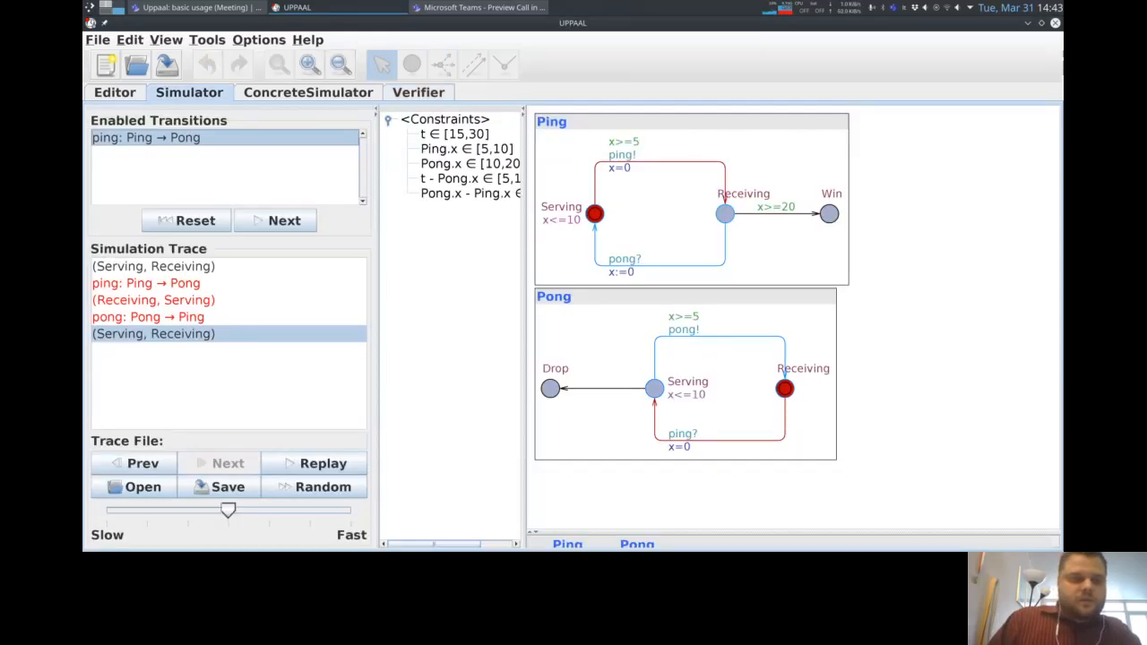
pyautogui.click(183, 266)
pyautogui.press('Down')
pyautogui.press('Down')
pyautogui.press('Down')
pyautogui.press('Down')
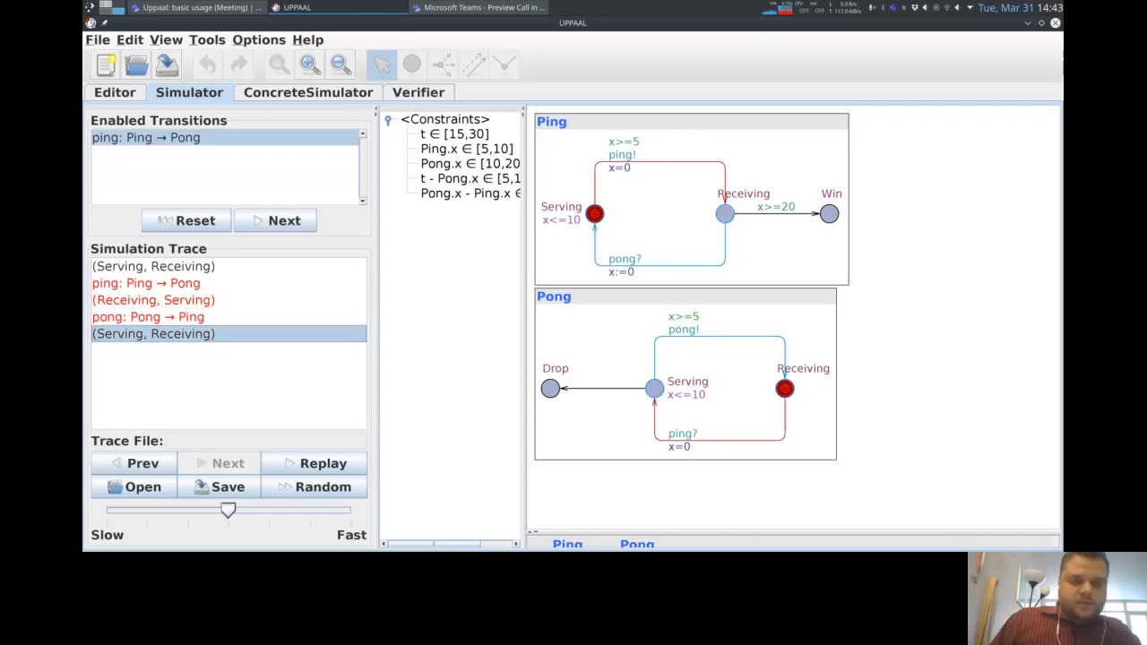
pyautogui.press('Up')
pyautogui.press('Up')
pyautogui.press('Up')
pyautogui.press('Down')
pyautogui.press('Down')
pyautogui.press('Down')
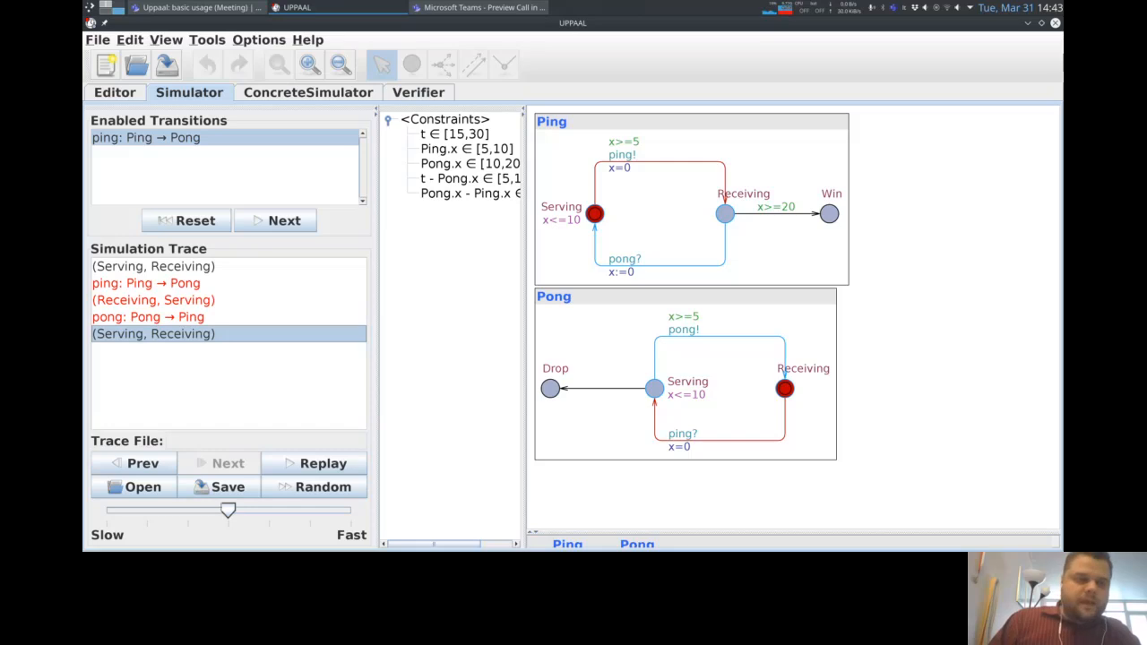
# - Compare the clock constraints and active locations of the trace's ping and pong transitions to examine the repeating (Serving, Receiving) loop
pyautogui.click(146, 283)
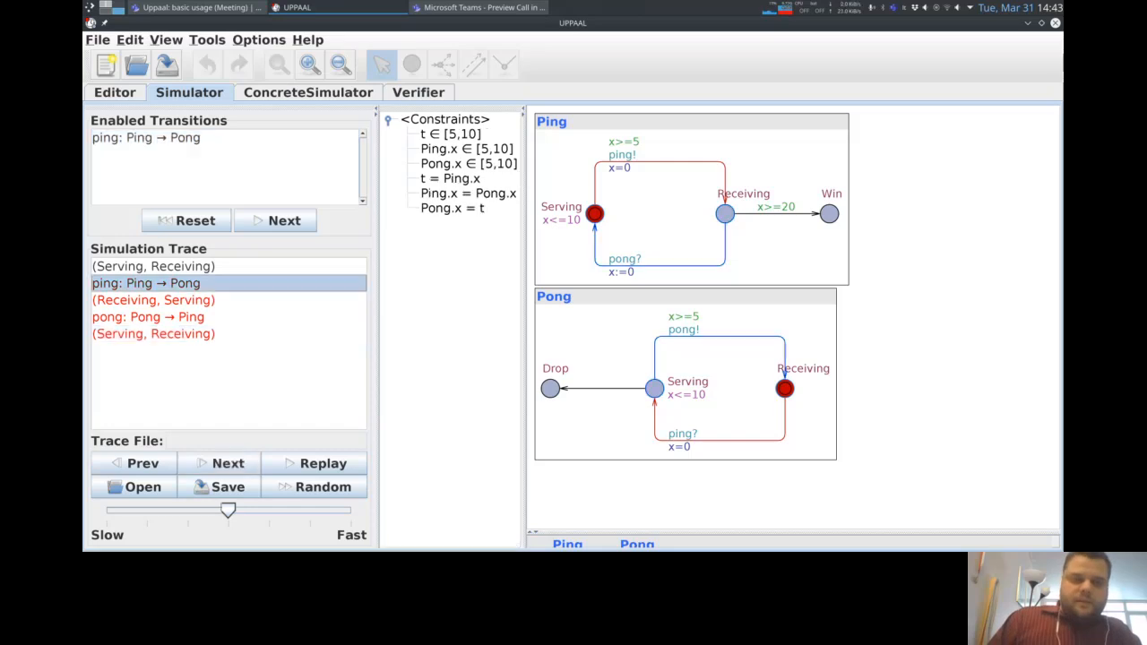
pyautogui.click(153, 300)
pyautogui.press('Down')
pyautogui.press('Down')
pyautogui.press('Up')
pyautogui.press('Up')
pyautogui.press('Up')
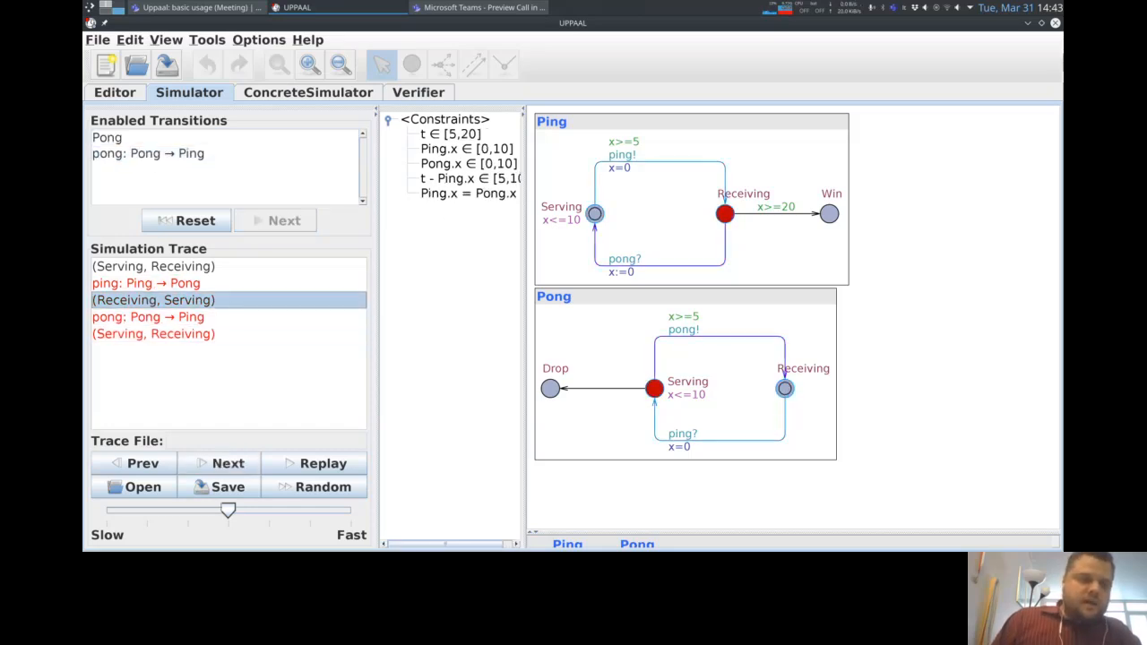
pyautogui.press('Down')
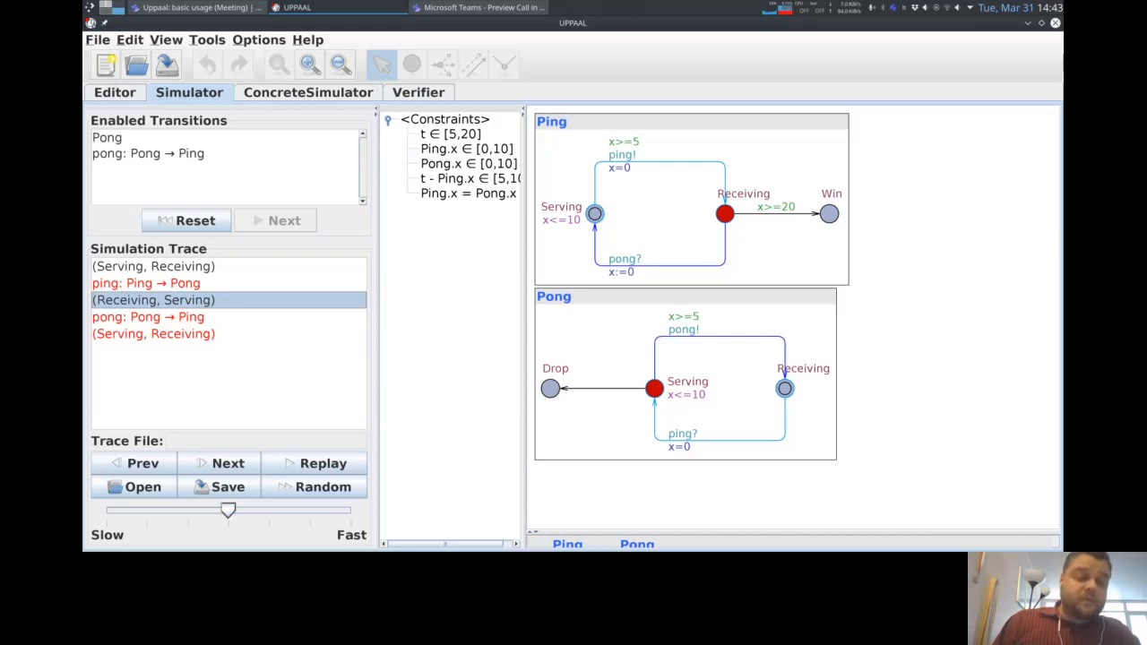
pyautogui.press('Down')
pyautogui.press('Down')
pyautogui.press('Up')
pyautogui.press('Up')
pyautogui.press('Up')
pyautogui.press('Up')
pyautogui.press('Down')
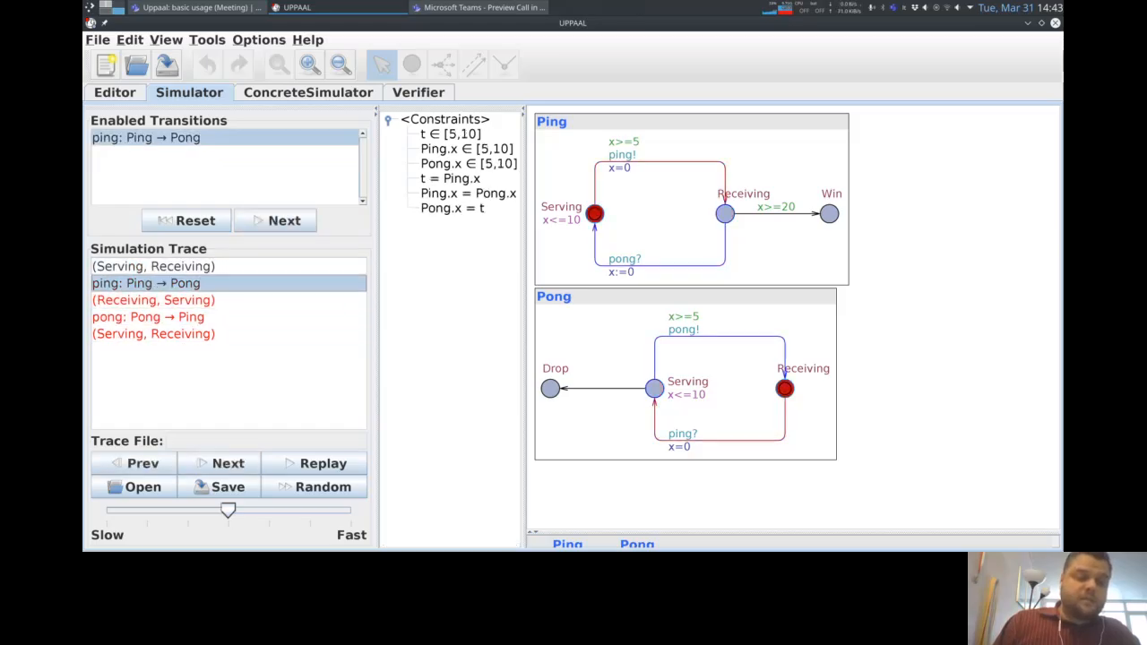
pyautogui.press('Down')
pyautogui.press('Down')
pyautogui.press('Down')
pyautogui.press('Up')
pyautogui.press('Up')
pyautogui.press('Up')
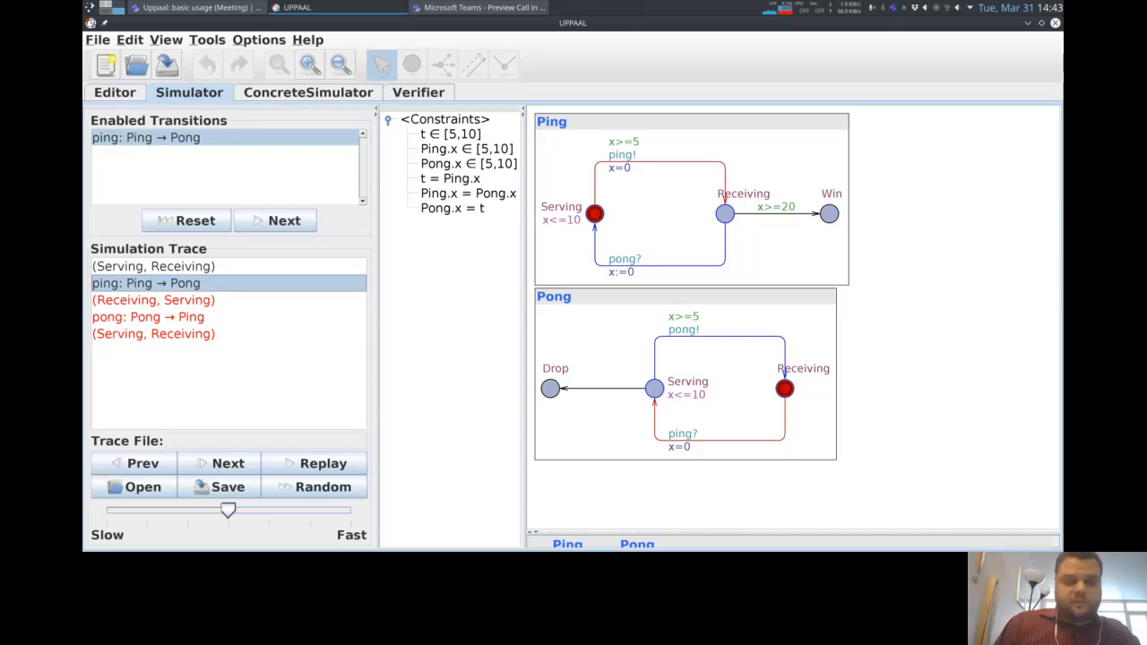
pyautogui.press('Up')
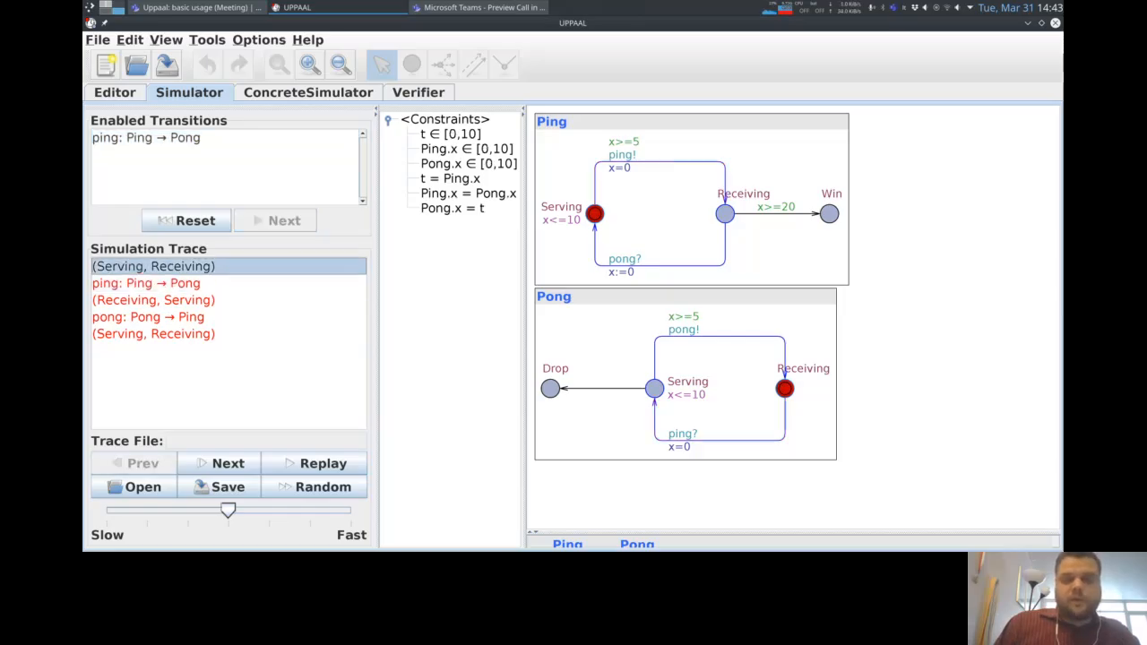
pyautogui.press('Down')
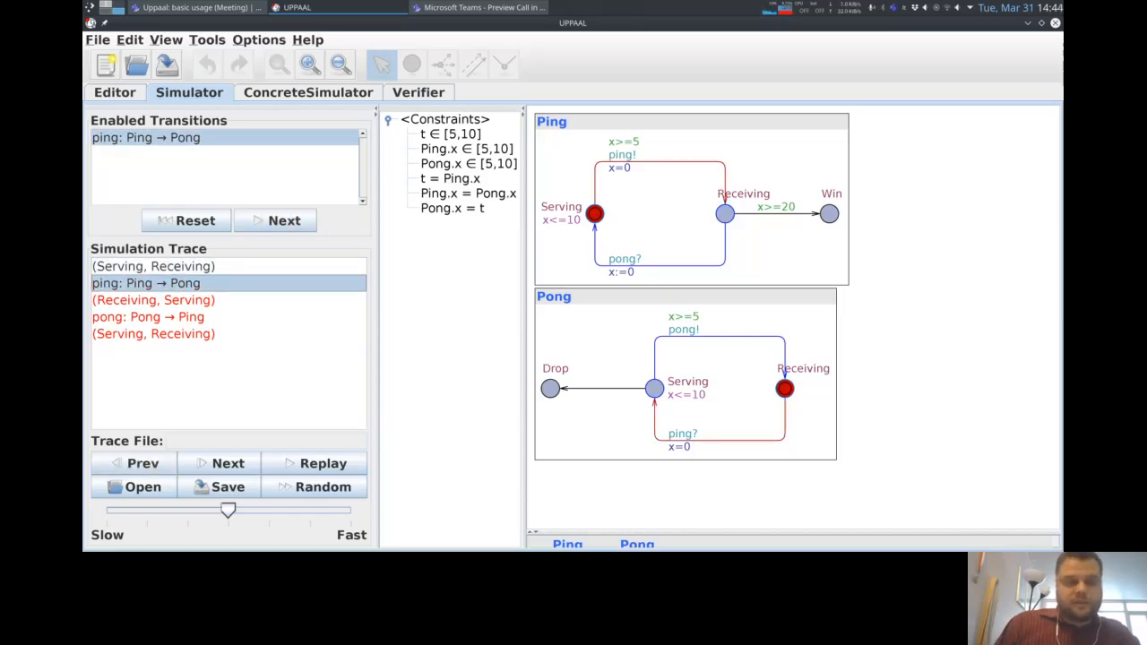
pyautogui.press('Down')
pyautogui.press('Down')
pyautogui.press('Down')
pyautogui.press('Up')
pyautogui.press('Up')
pyautogui.press('Up')
pyautogui.press('Down')
pyautogui.press('Down')
pyautogui.press('Down')
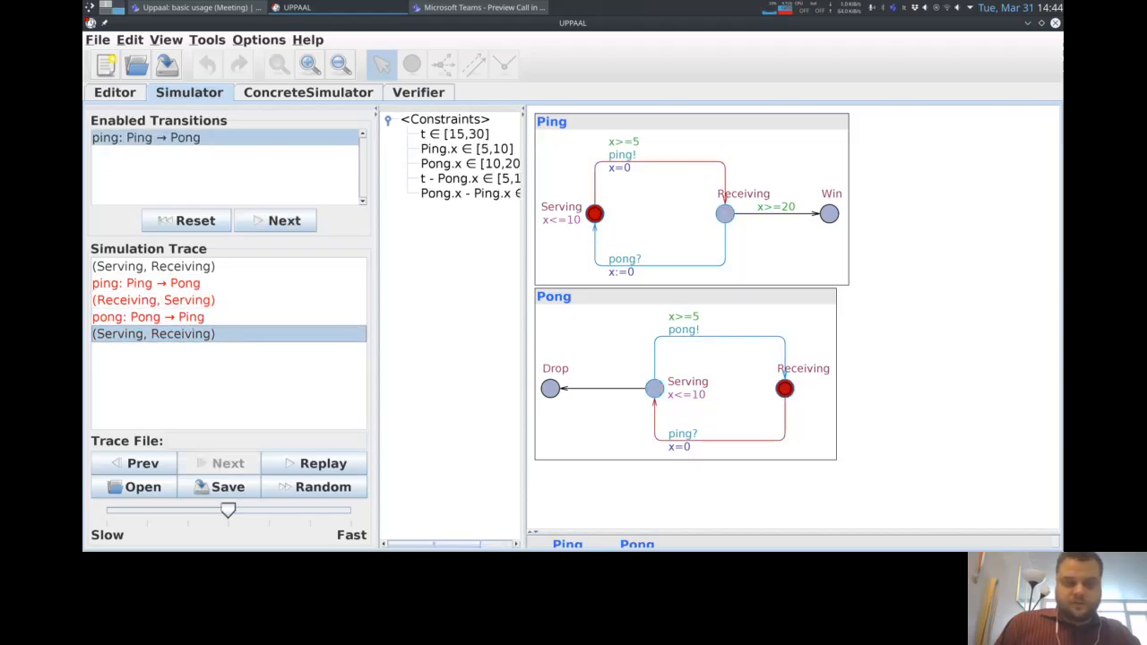
pyautogui.press('Up')
pyautogui.press('Up')
pyautogui.press('Up')
pyautogui.press('Down')
pyautogui.press('Down')
pyautogui.press('Down')
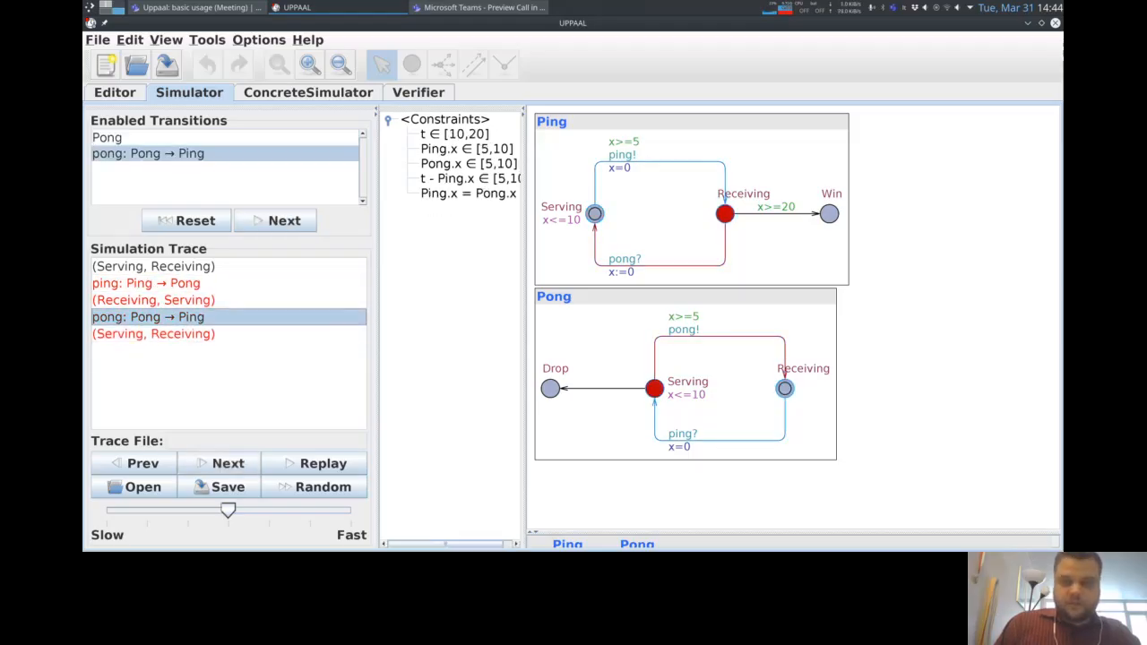
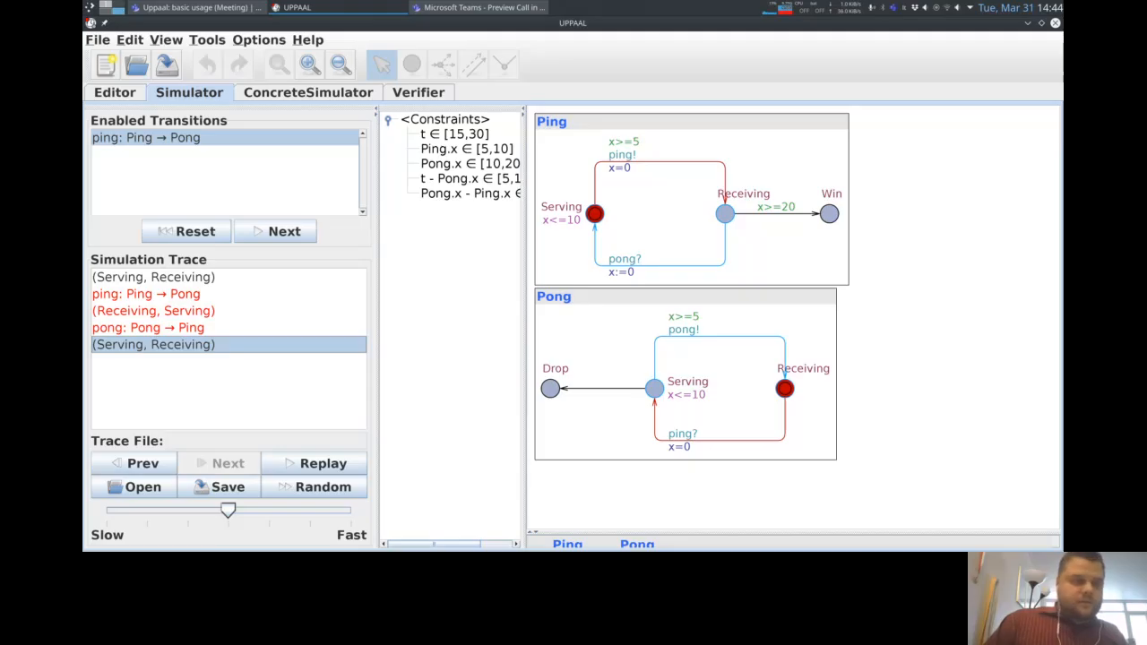
# - Review the system declarations and give the Pong template the parameter const int[1,2] id in the editor
pyautogui.click(115, 92)
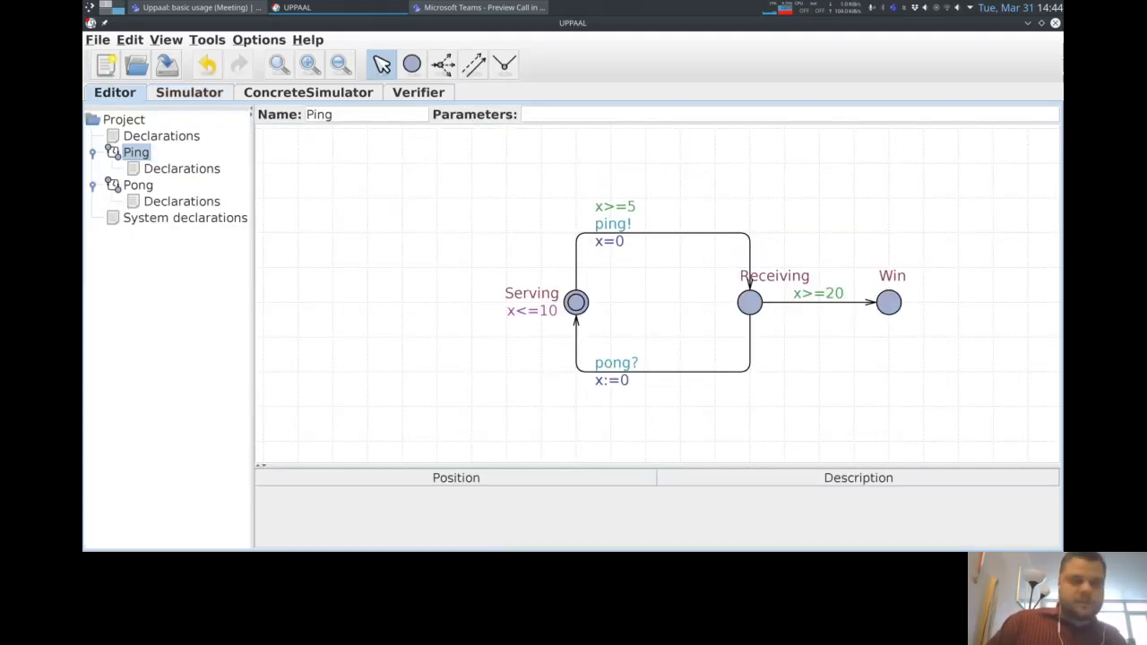
pyautogui.click(185, 218)
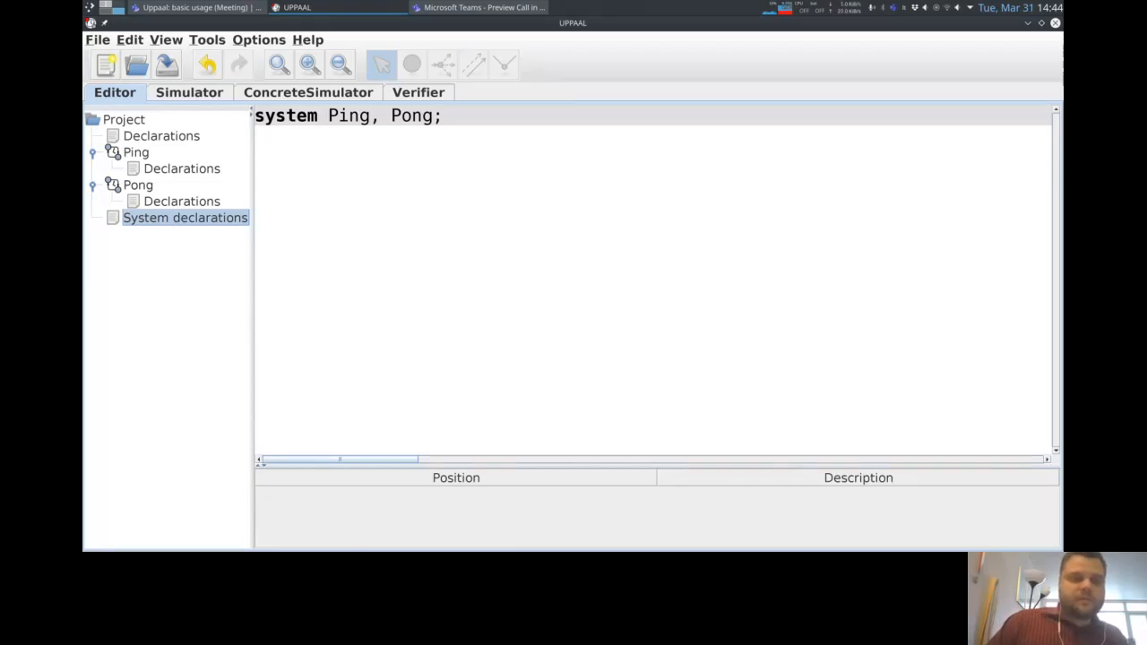
pyautogui.click(138, 184)
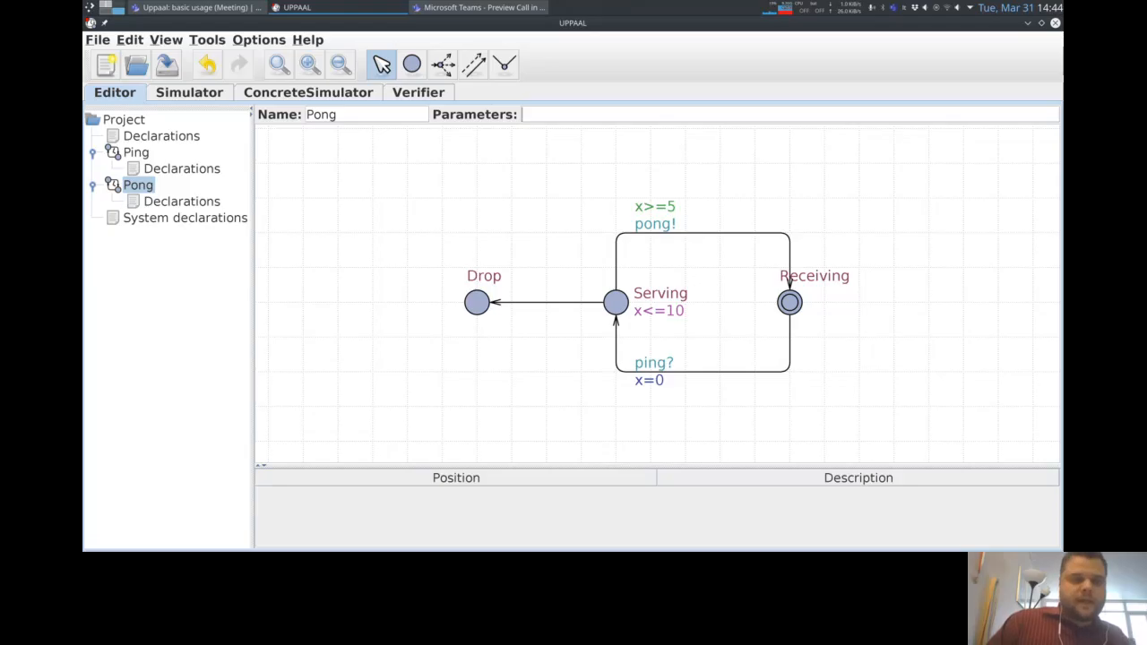
pyautogui.click(185, 218)
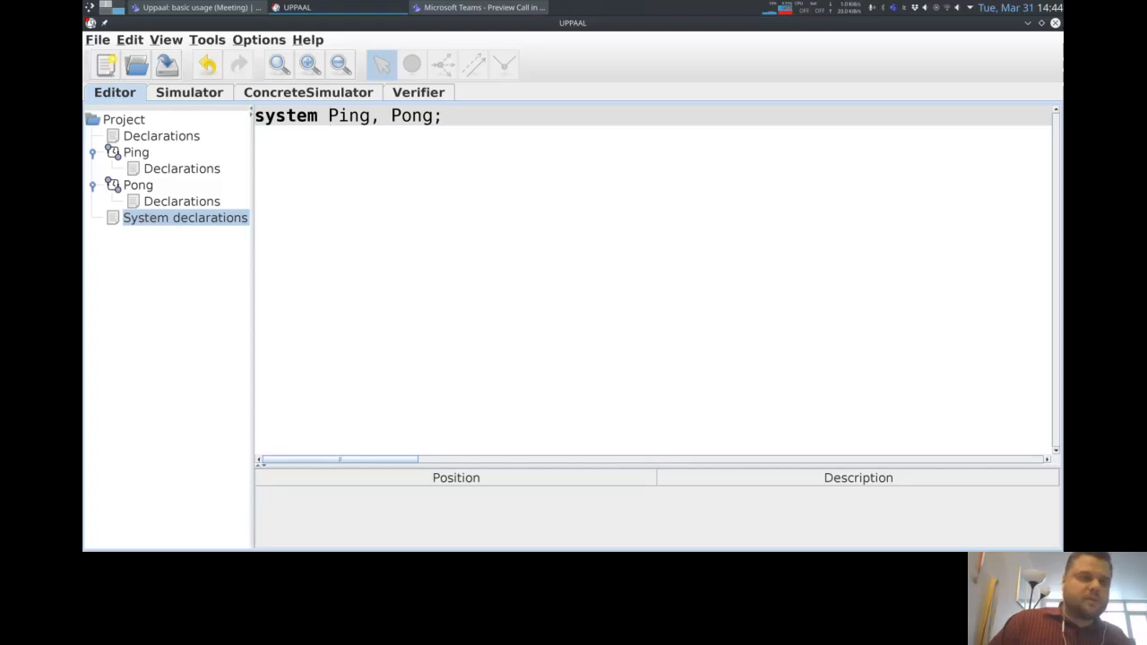
pyautogui.click(136, 152)
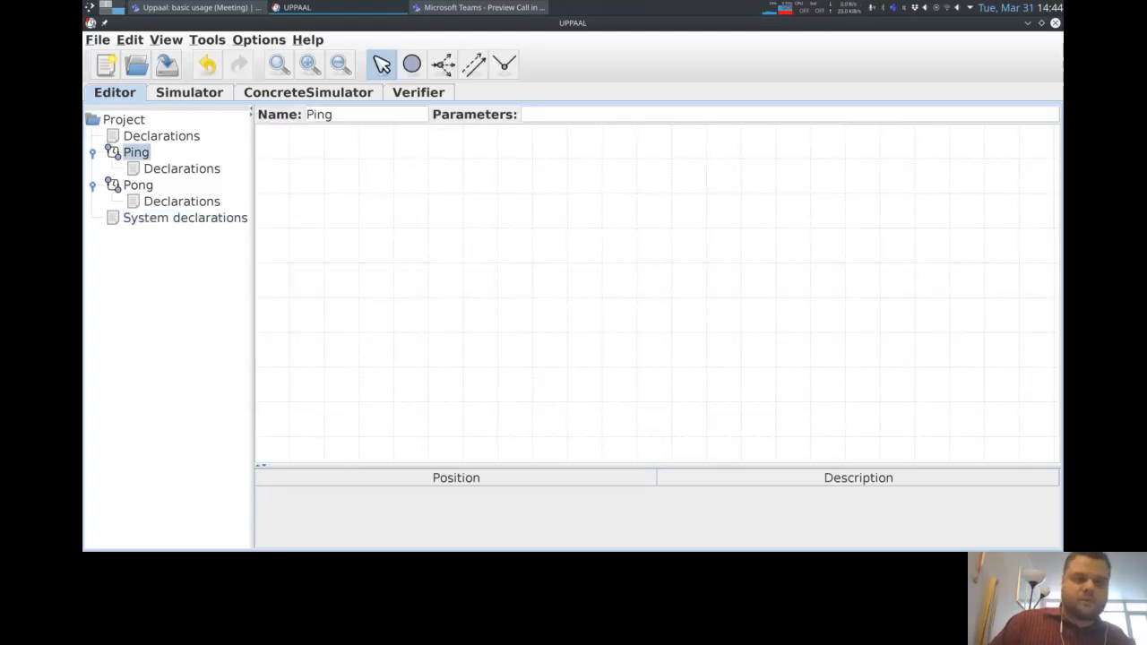
pyautogui.click(138, 185)
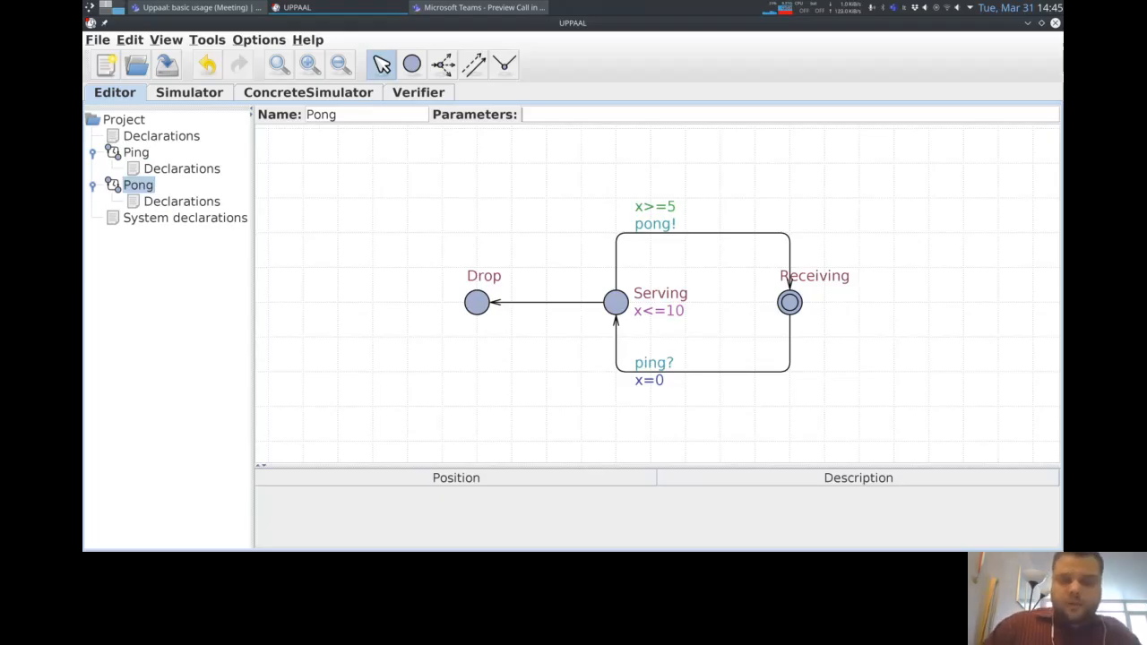
pyautogui.write('c')
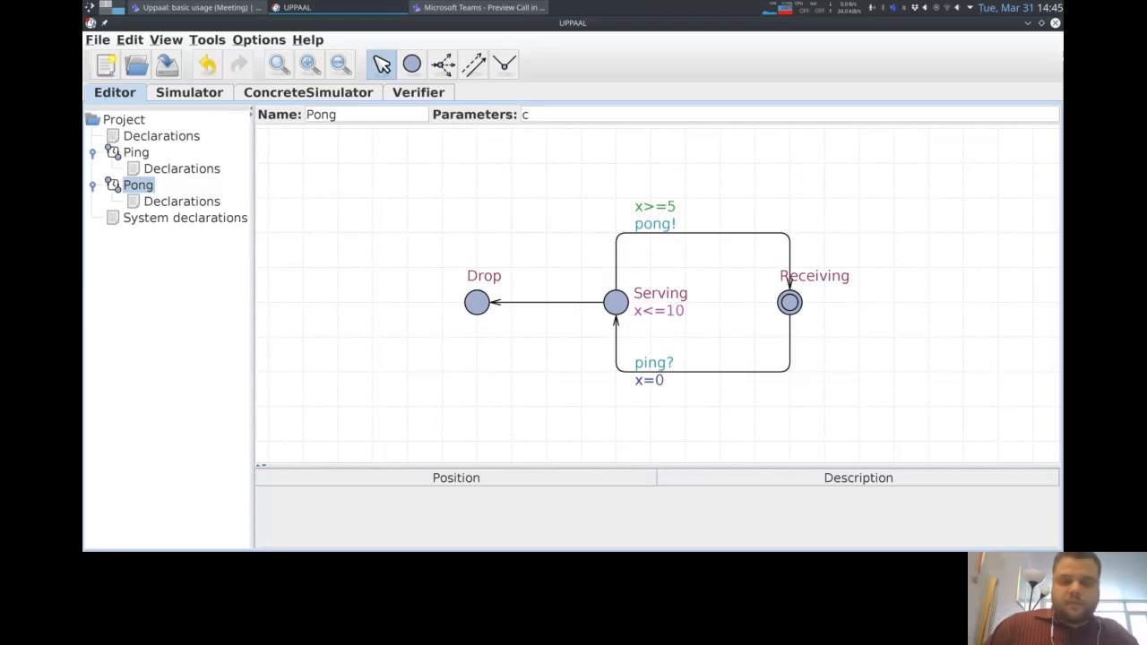
pyautogui.write('onst')
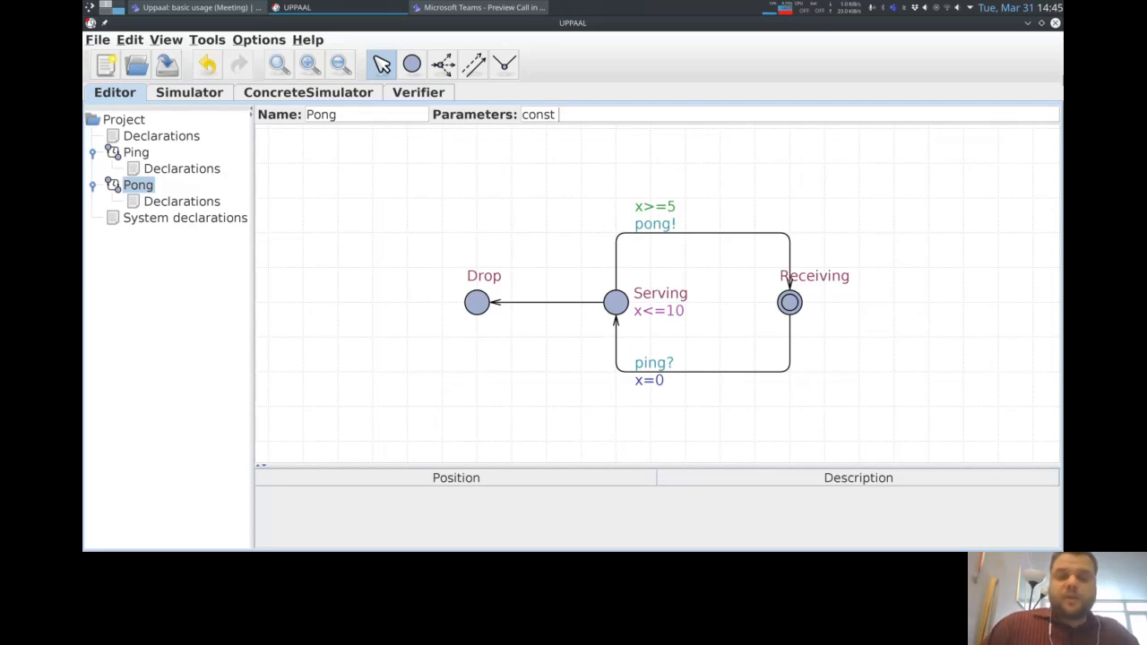
pyautogui.write('int[')
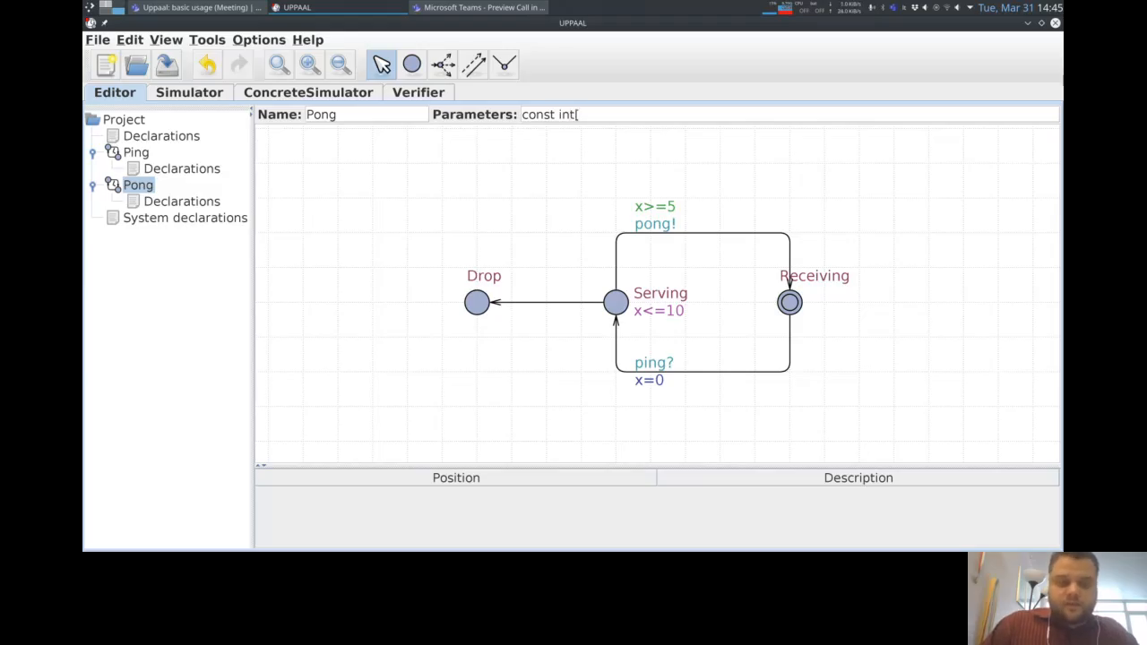
pyautogui.write('1')
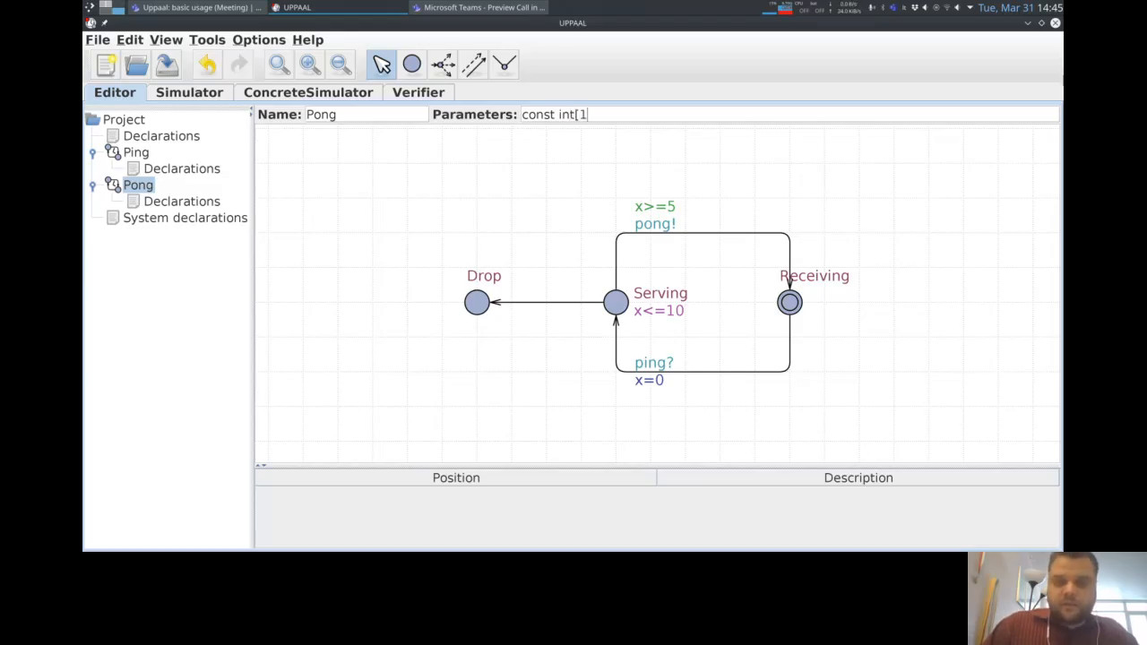
pyautogui.write(',2] id')
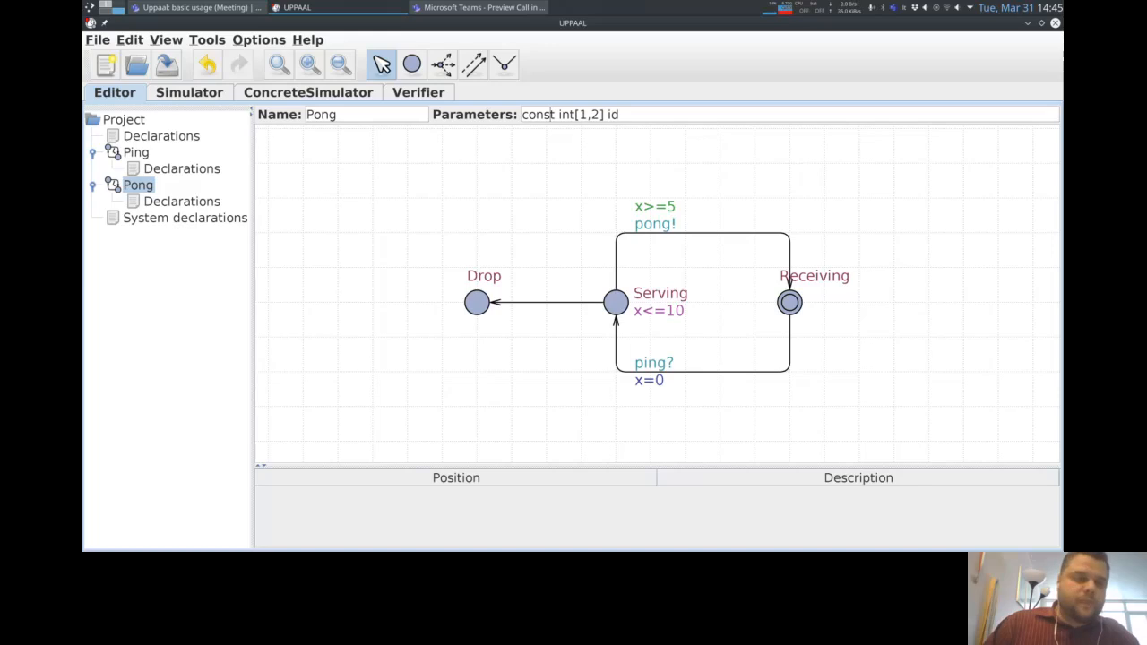
# - Review the process list in the system declarations against the Pong template's id parameter
pyautogui.click(185, 218)
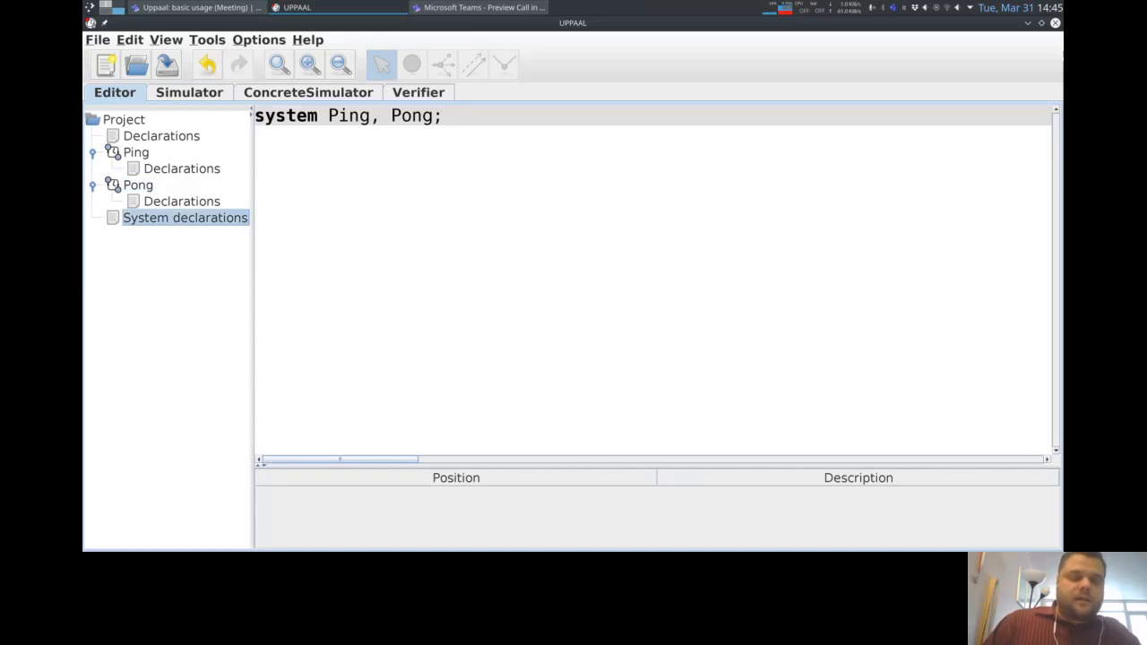
pyautogui.click(443, 115)
pyautogui.press('Left')
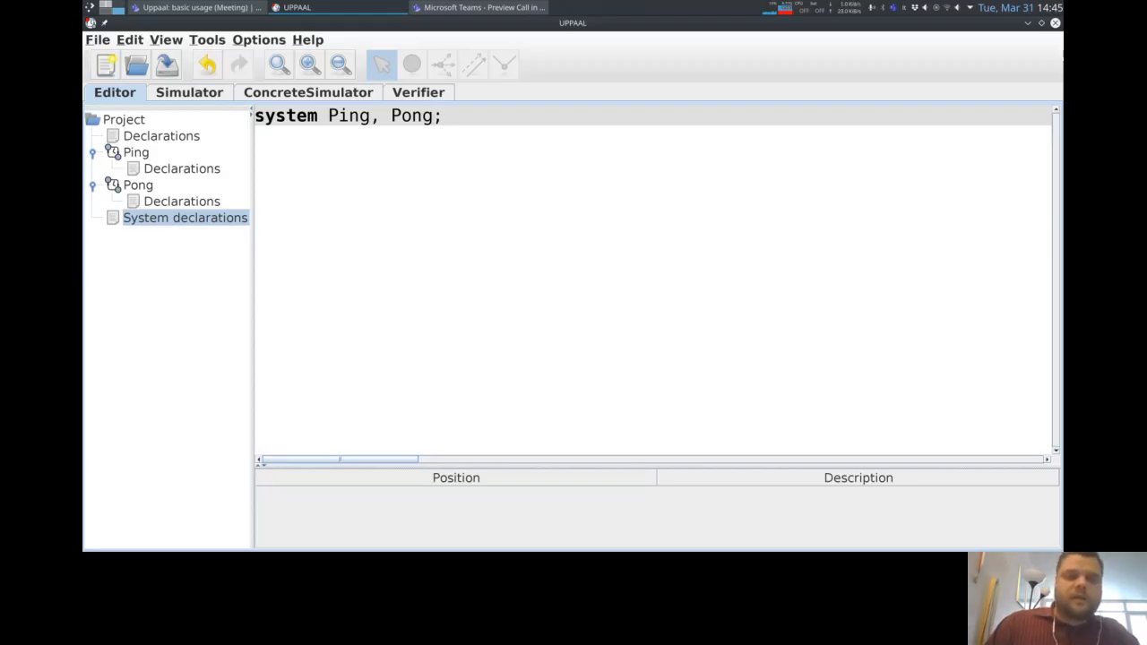
pyautogui.click(138, 184)
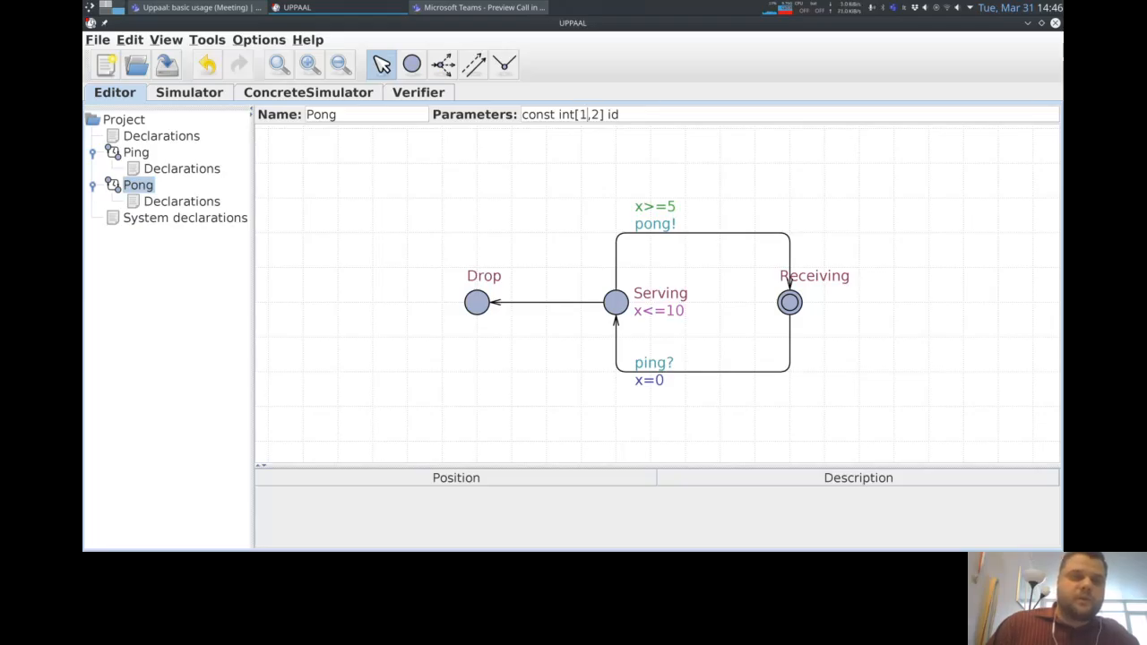
# - Upload the parameterized model to the simulator and fire enabled transitions until Ping reaches Win
pyautogui.click(189, 92)
pyautogui.press('Return')
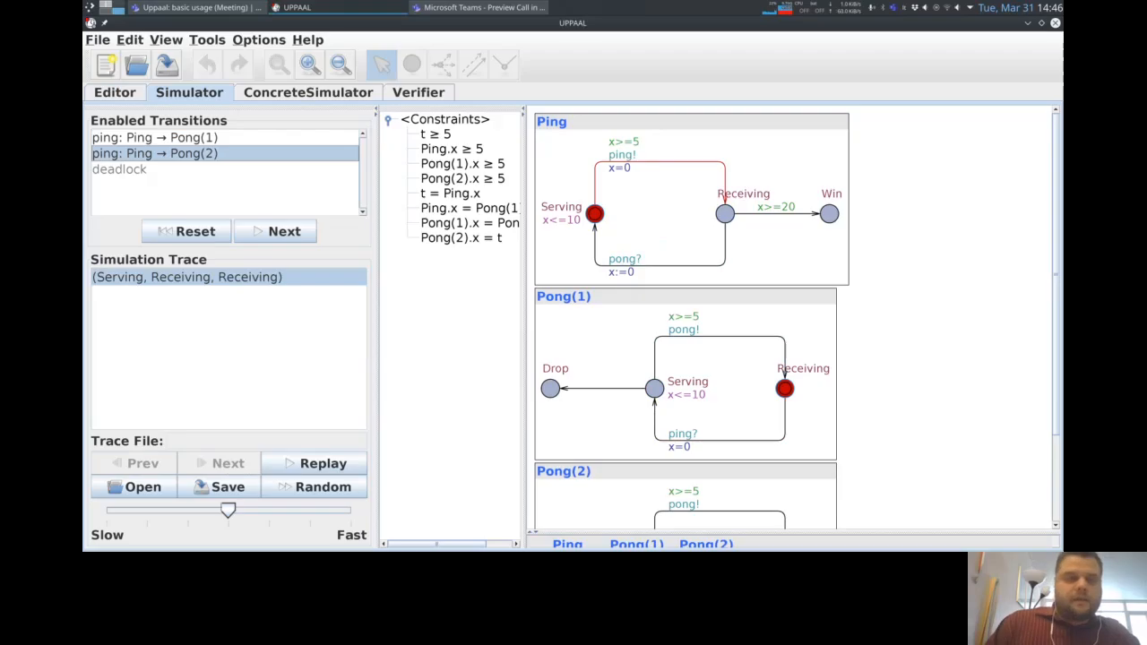
pyautogui.click(339, 64)
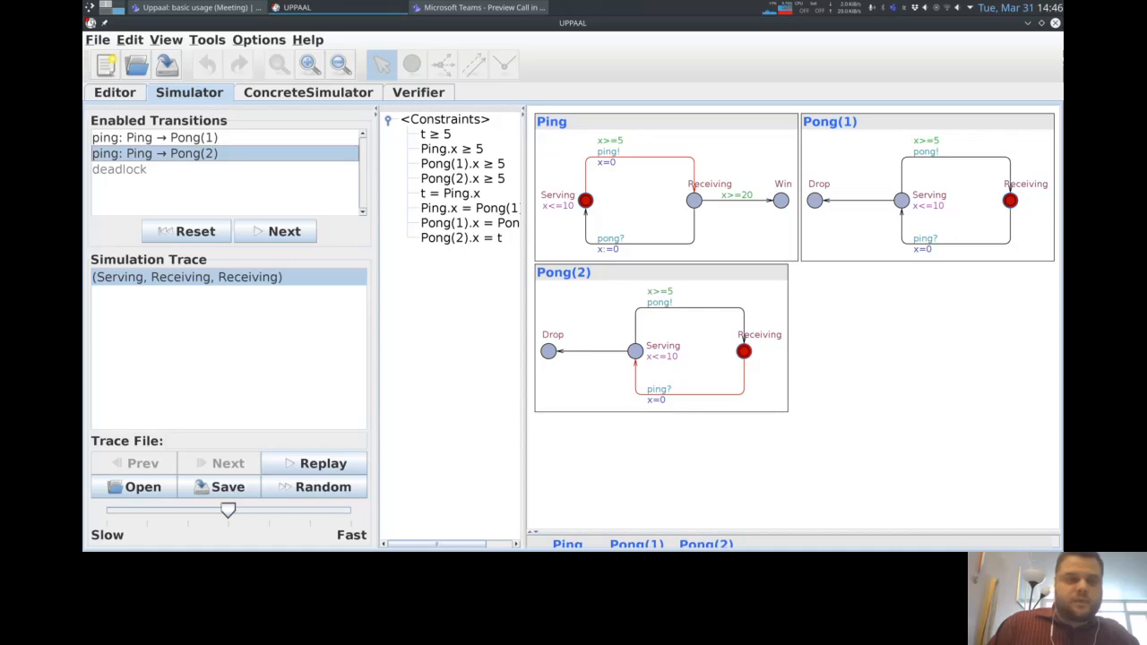
pyautogui.click(284, 231)
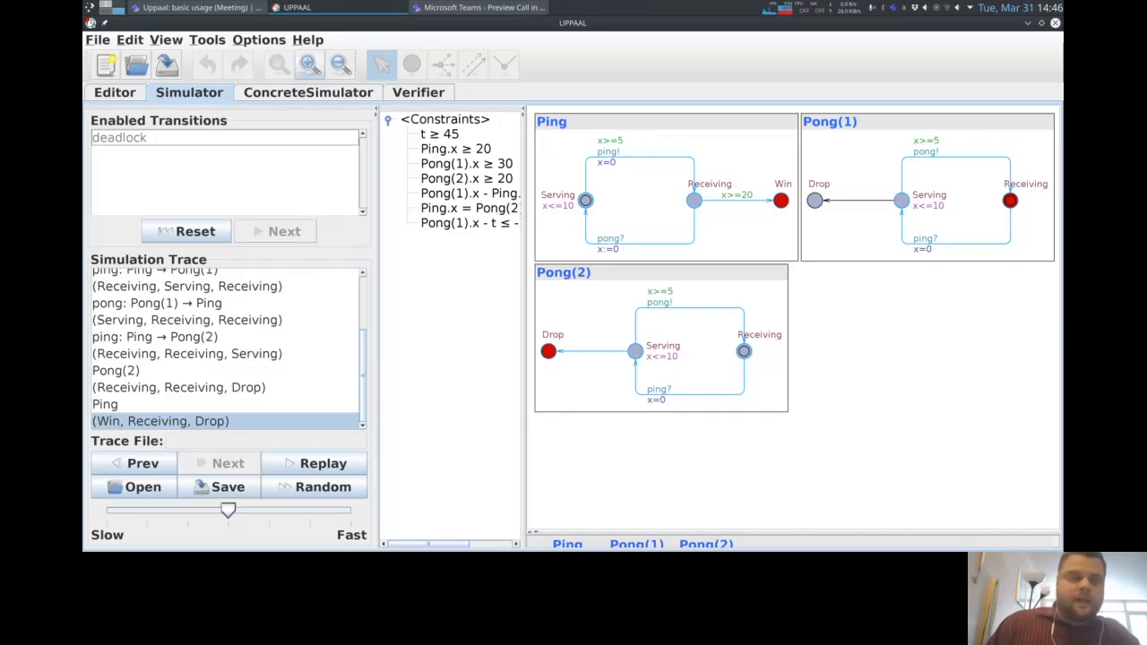
# - Return to the Pong template in the editor and clear its parameters
pyautogui.click(115, 92)
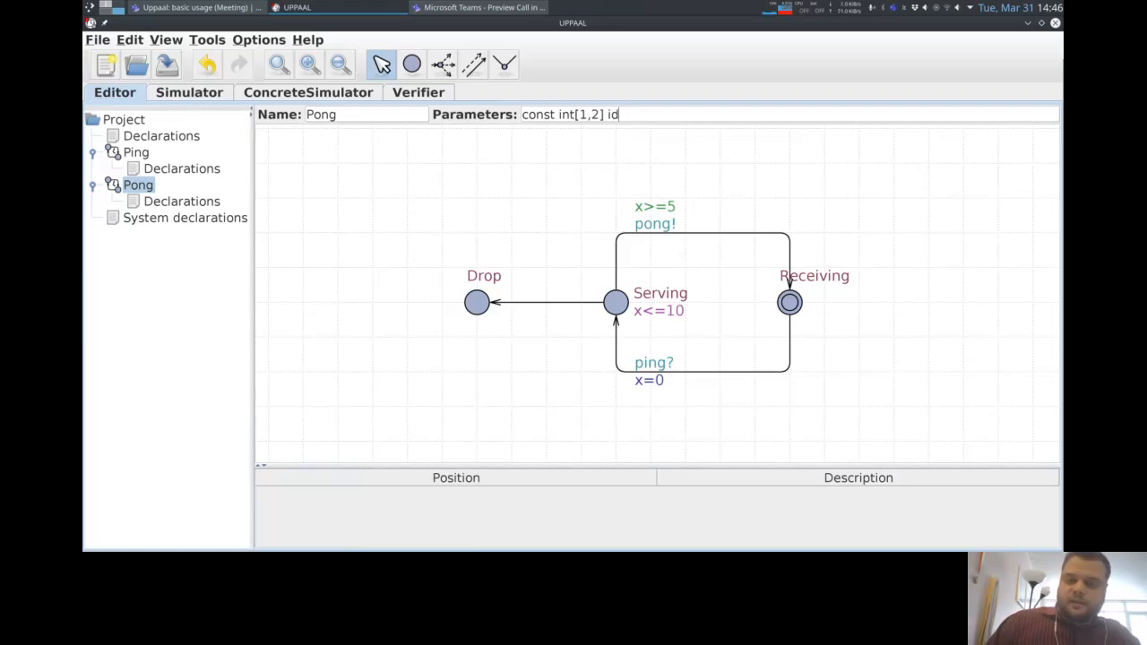
pyautogui.hotkey('ctrl', 'a')
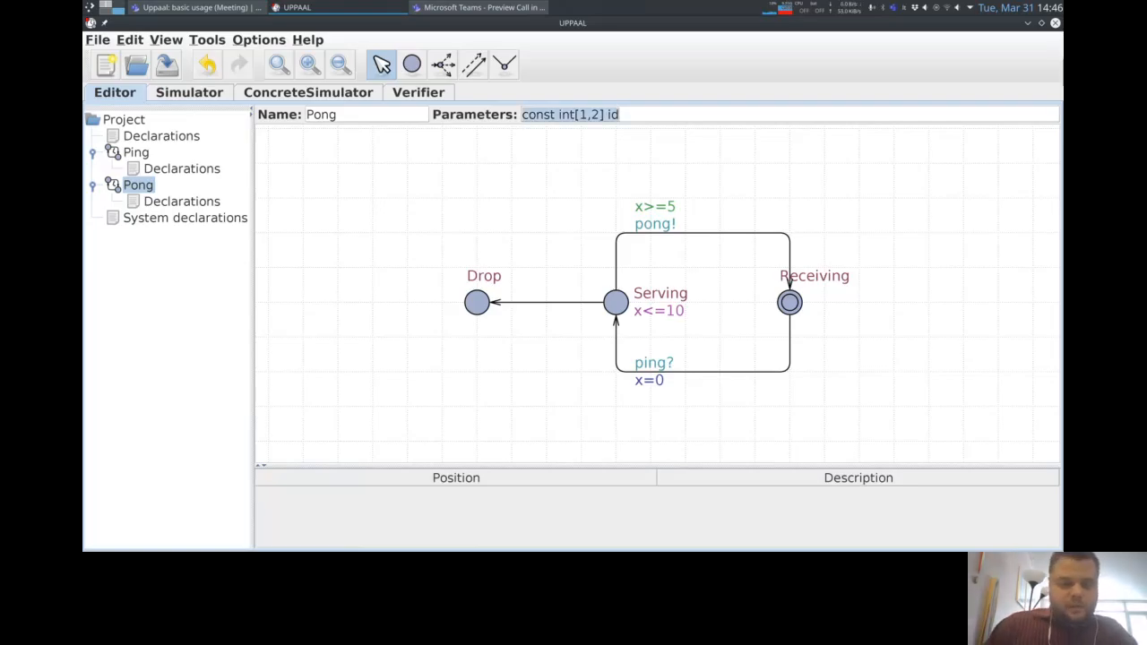
pyautogui.press('BackSpace')
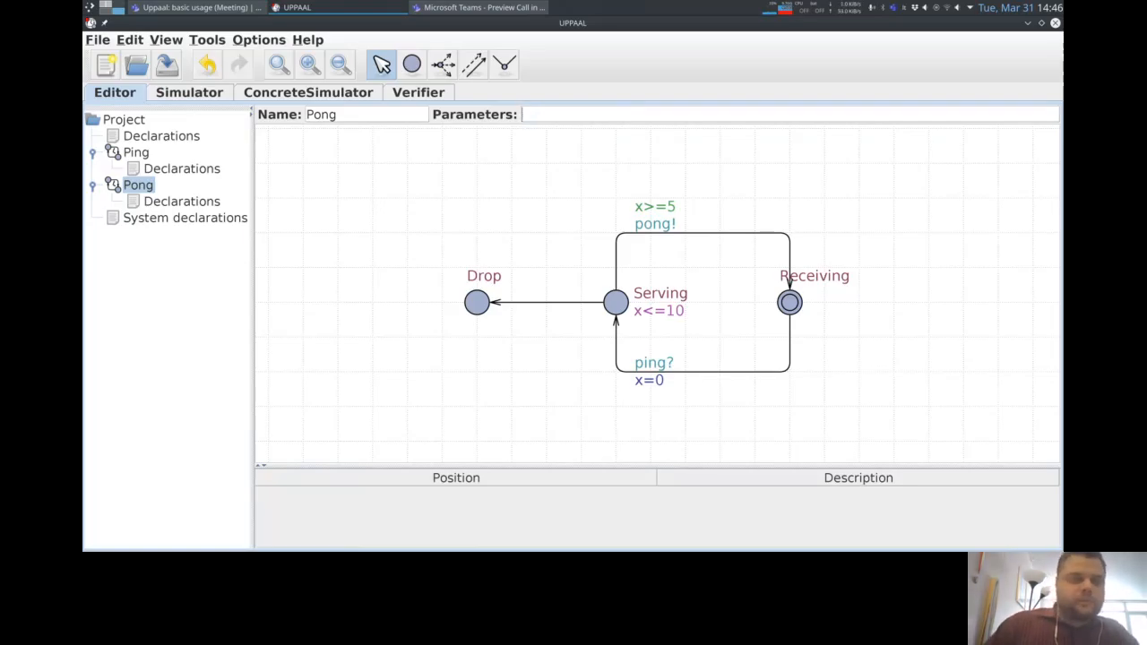
# - Insert a new line above the system line in the system declarations and begin it with Pung(const int[1,2]) =
pyautogui.click(185, 218)
pyautogui.click(370, 116)
pyautogui.press('Home')
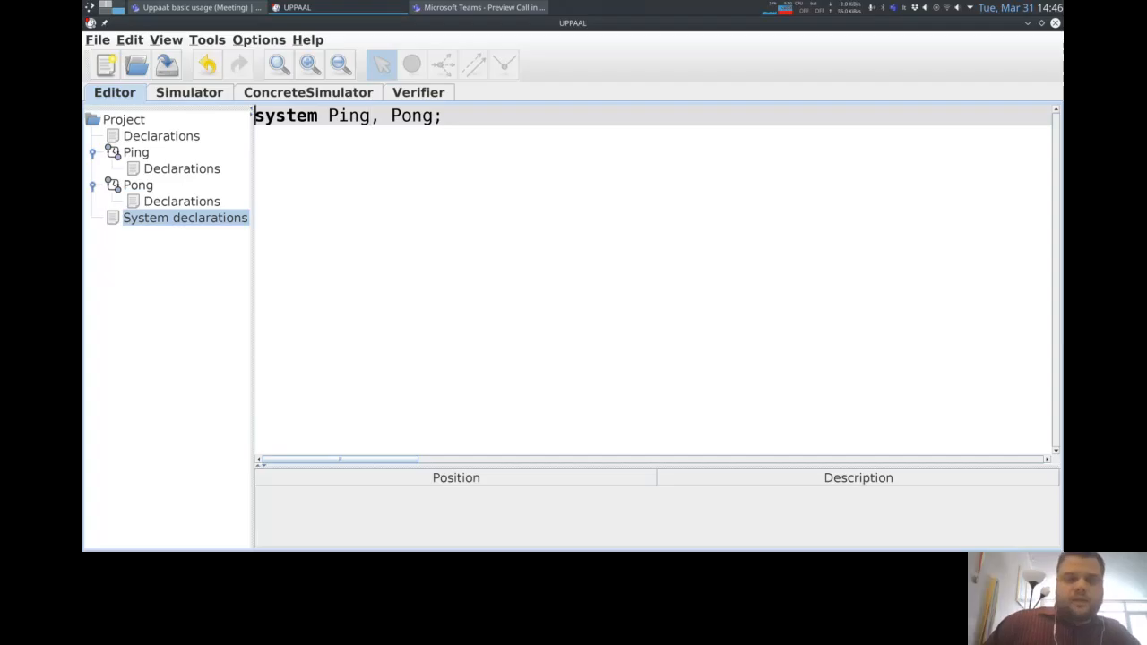
pyautogui.press('Return')
pyautogui.click(256, 115)
pyautogui.write('Pung')
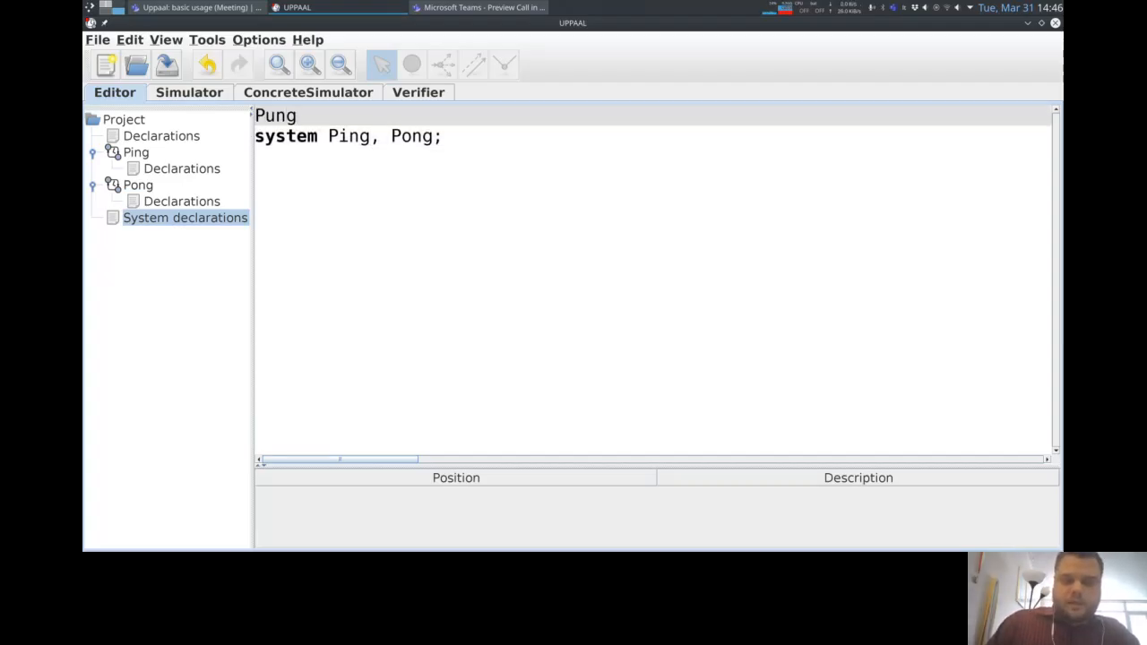
pyautogui.write('()')
pyautogui.press('Left')
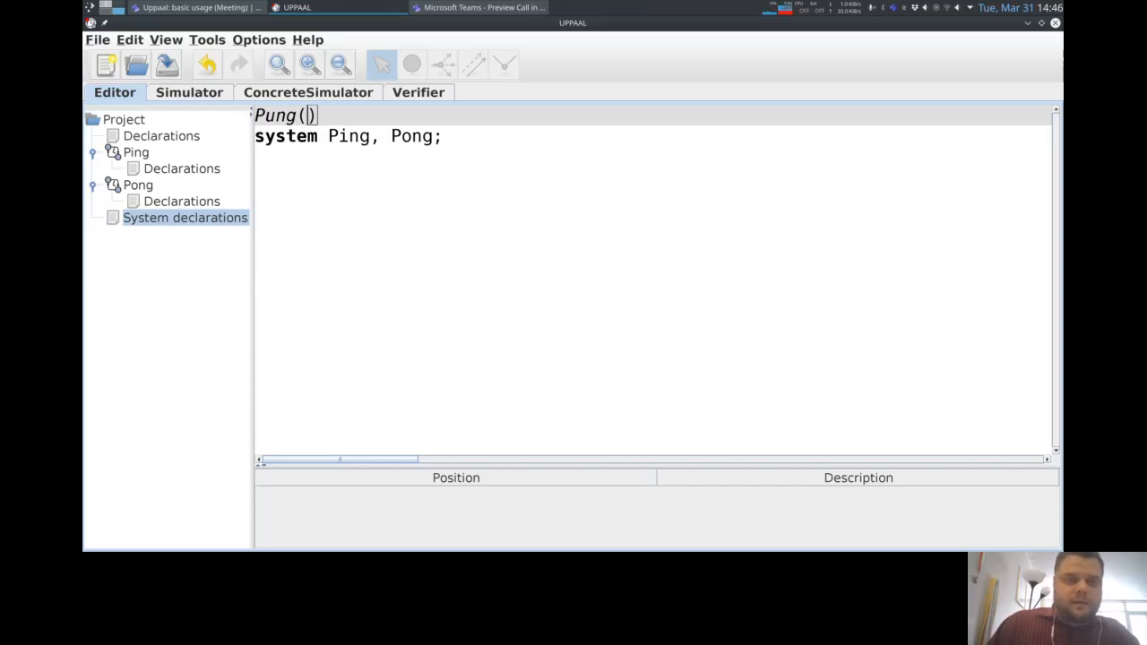
pyautogui.write('const int')
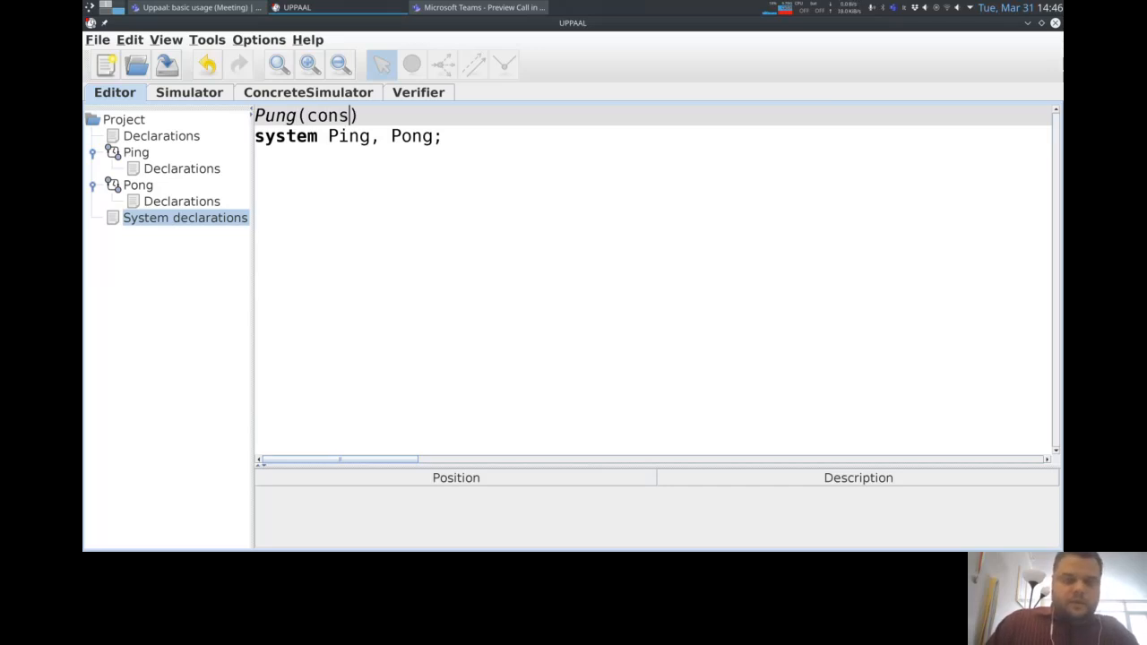
pyautogui.write('[1,2]')
pyautogui.press('Right')
pyautogui.write('= ')
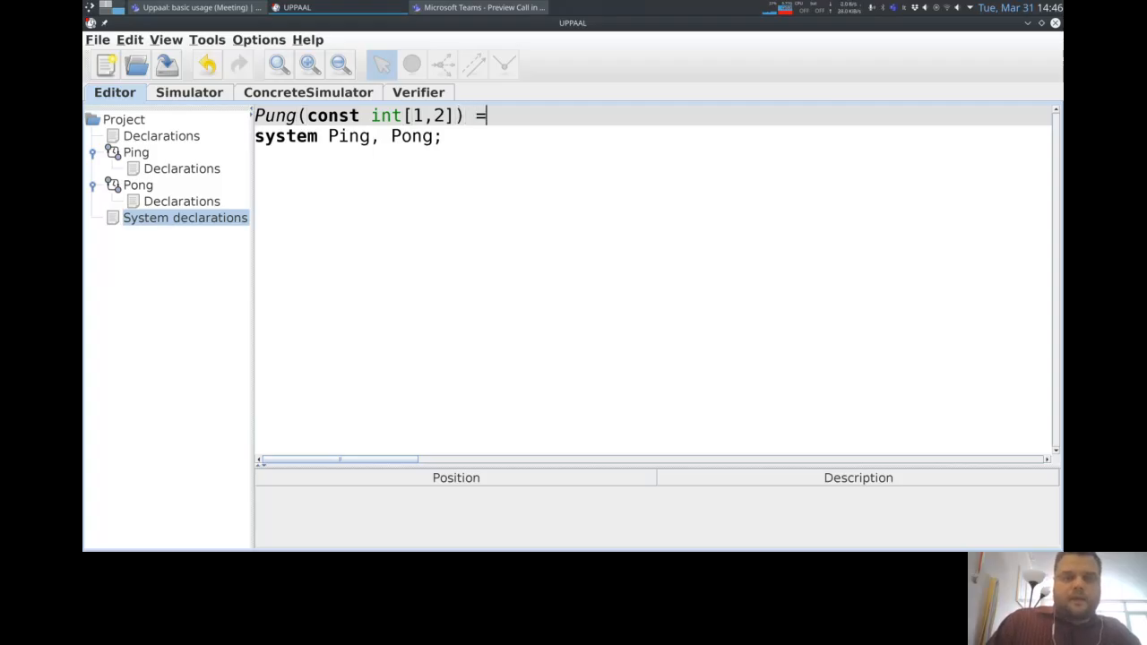
# - Complete the Pung declaration with Pong(); and leave a blank line before the system line
pyautogui.write('Pon')
pyautogui.press('BackSpace')
pyautogui.write('ong(')
pyautogui.press('Right')
pyautogui.write(';')
pyautogui.press('Return')
pyautogui.press('Up')
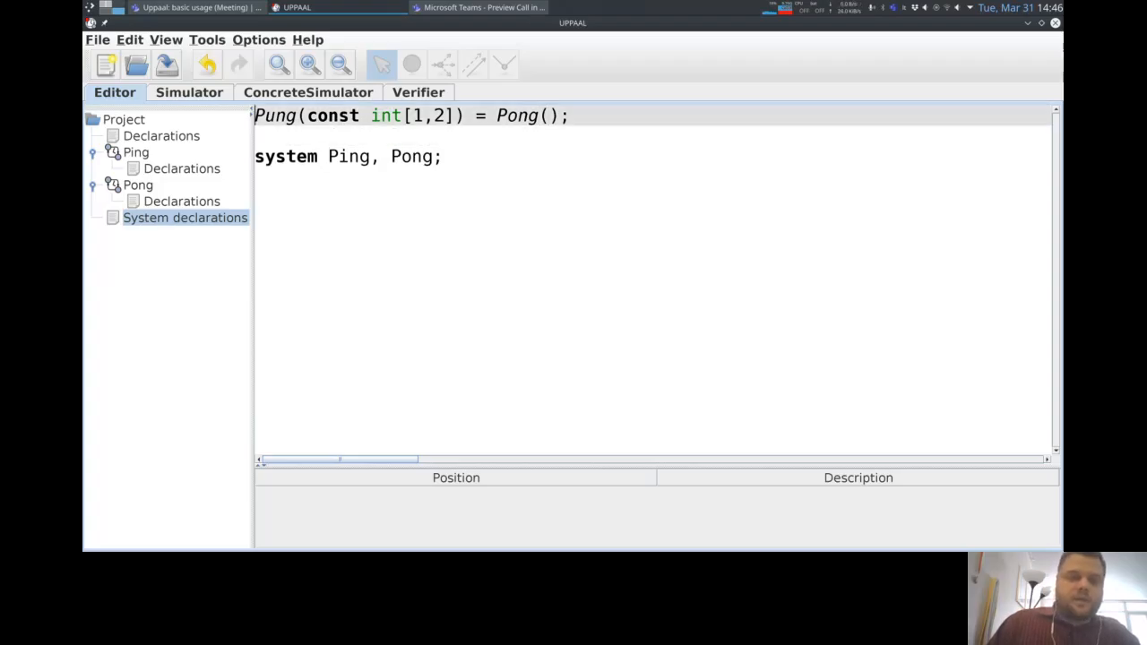
# - Add Pung to the end of the system line's process list, after Pong
pyautogui.click(255, 156)
pyautogui.press('End')
pyautogui.press('Left')
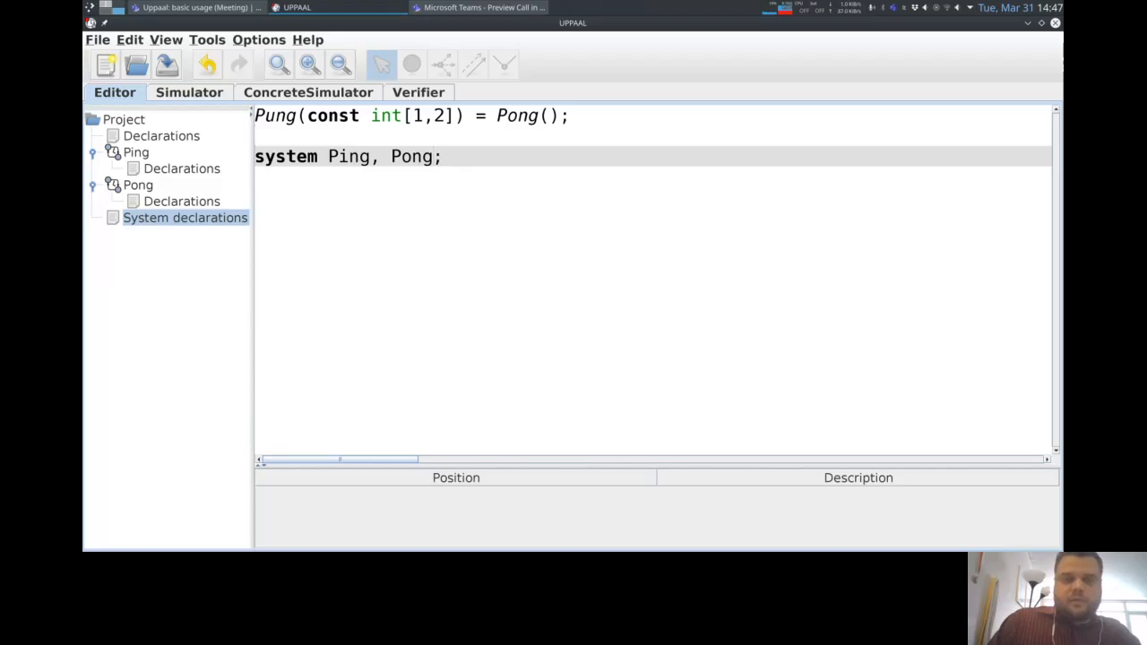
pyautogui.write(', Pung')
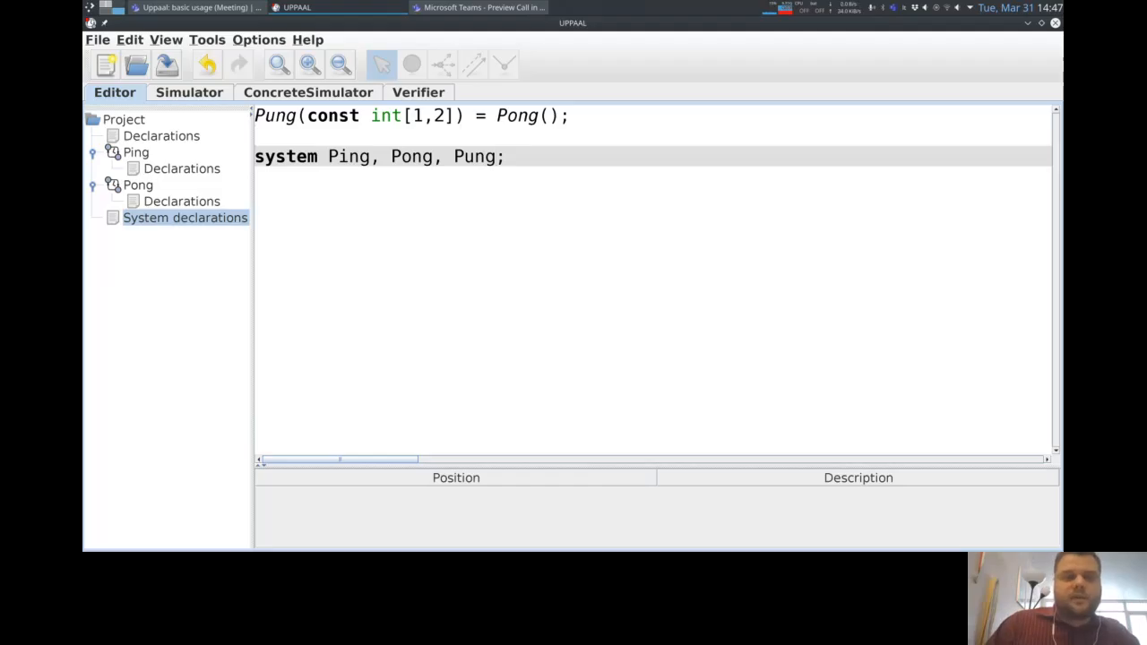
# - Examine how Ping, Pong and Pung in the system line relate to the Pong template and the int[1,2] parameter
pyautogui.doubleClick(386, 115)
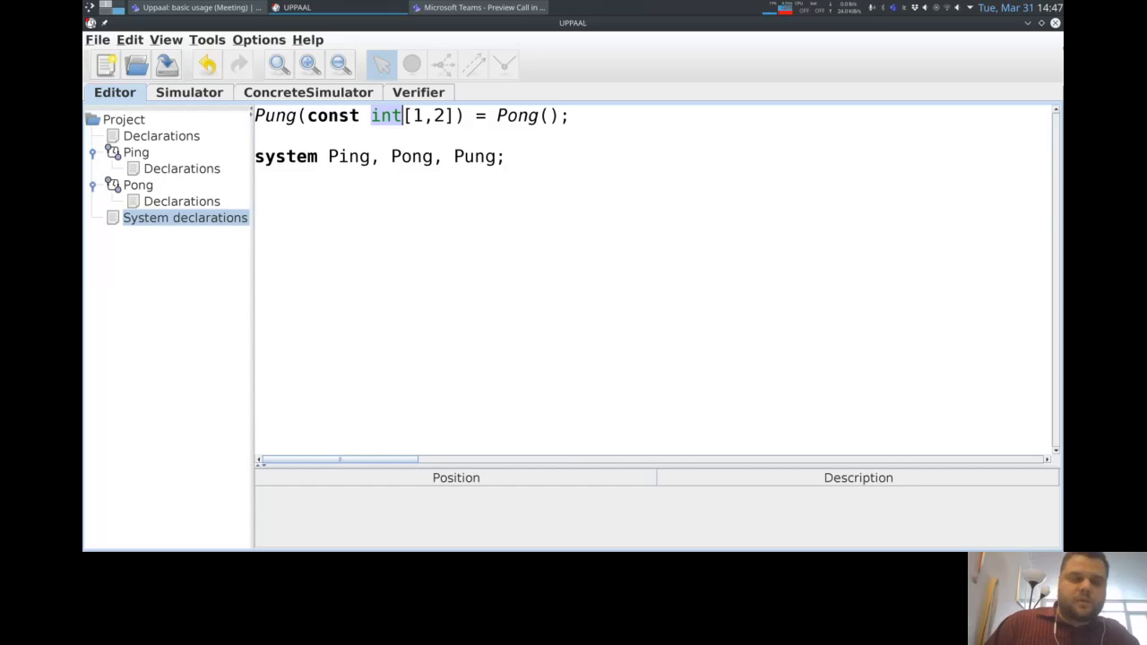
pyautogui.doubleClick(349, 156)
pyautogui.doubleClick(411, 156)
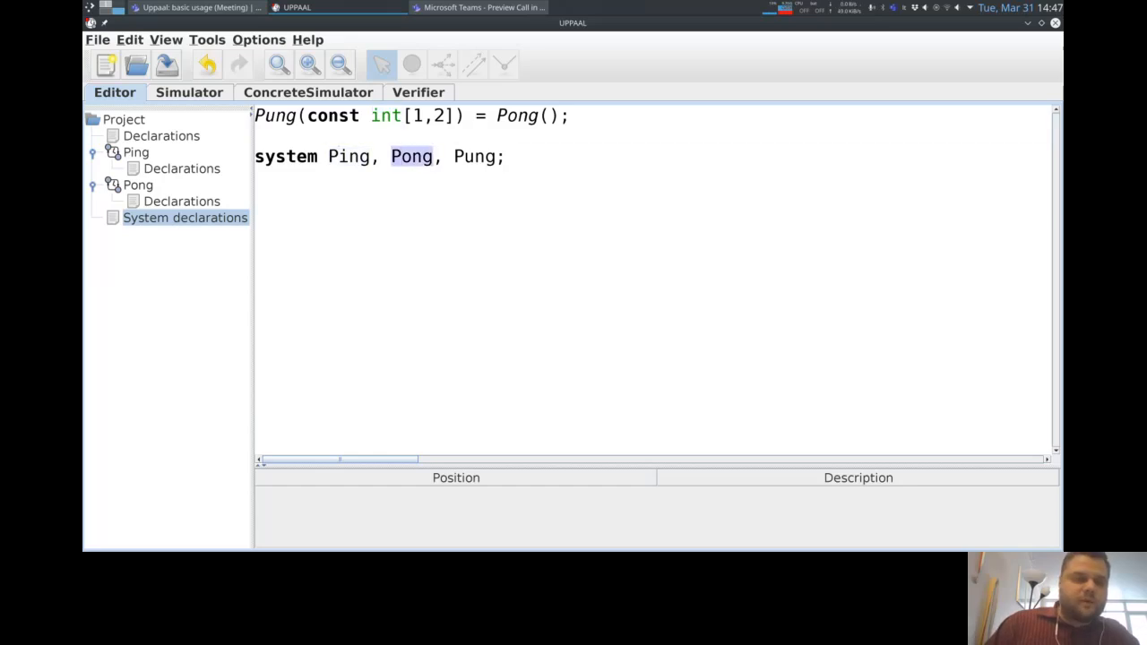
pyautogui.click(137, 185)
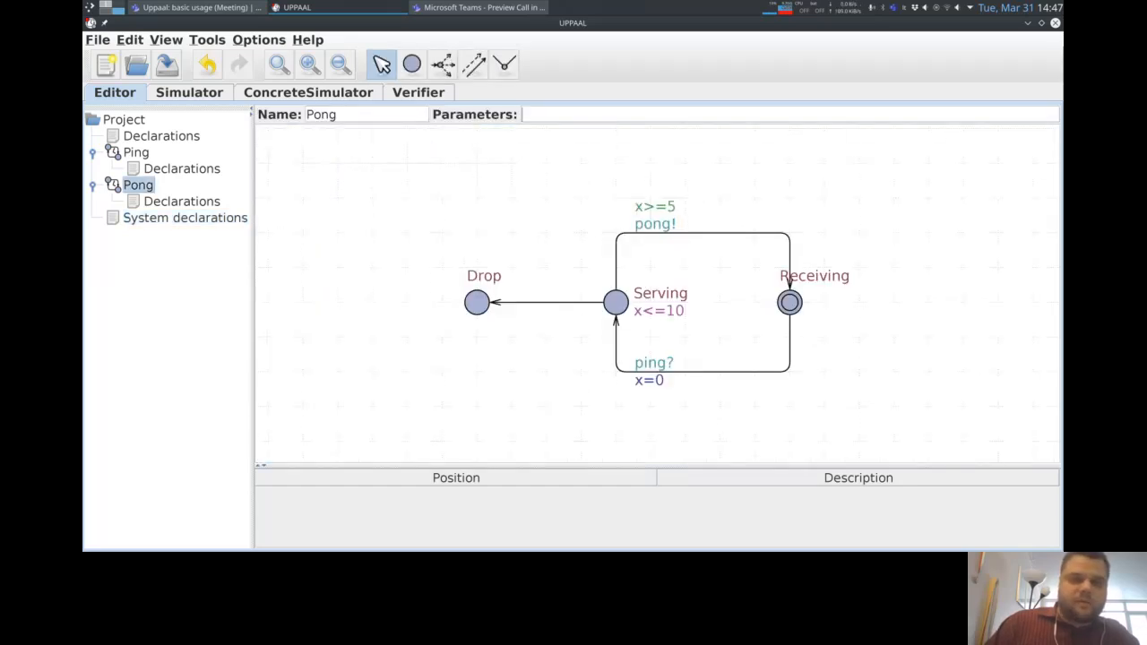
pyautogui.click(184, 218)
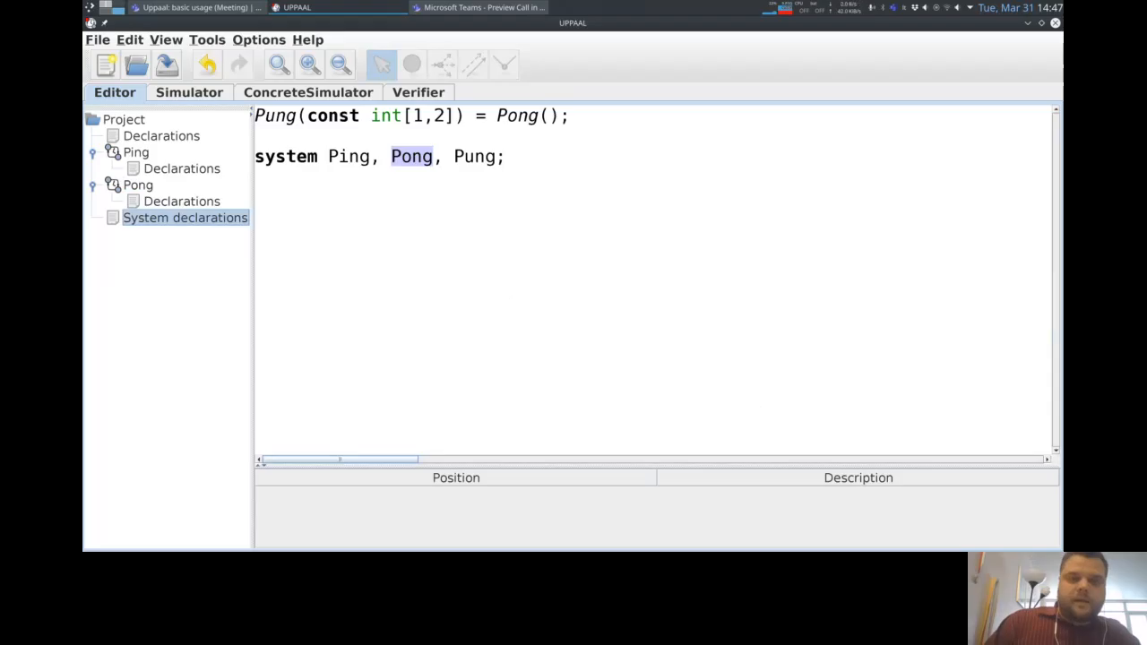
pyautogui.doubleClick(475, 157)
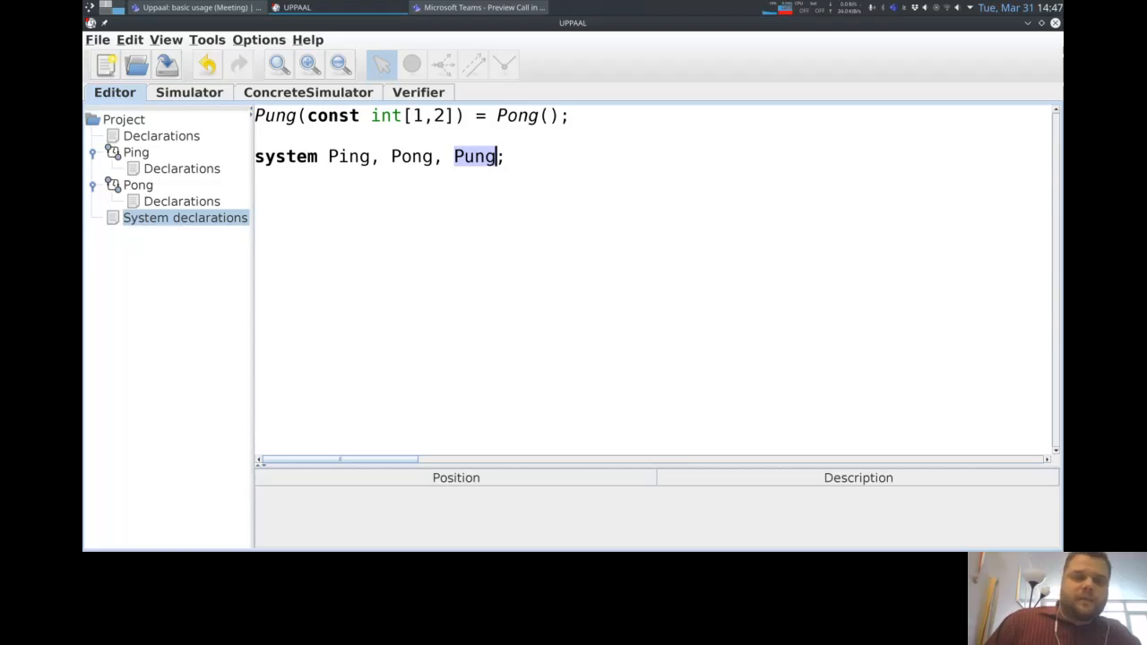
pyautogui.click(445, 116)
pyautogui.moveTo(453, 115); pyautogui.dragTo(313, 116)
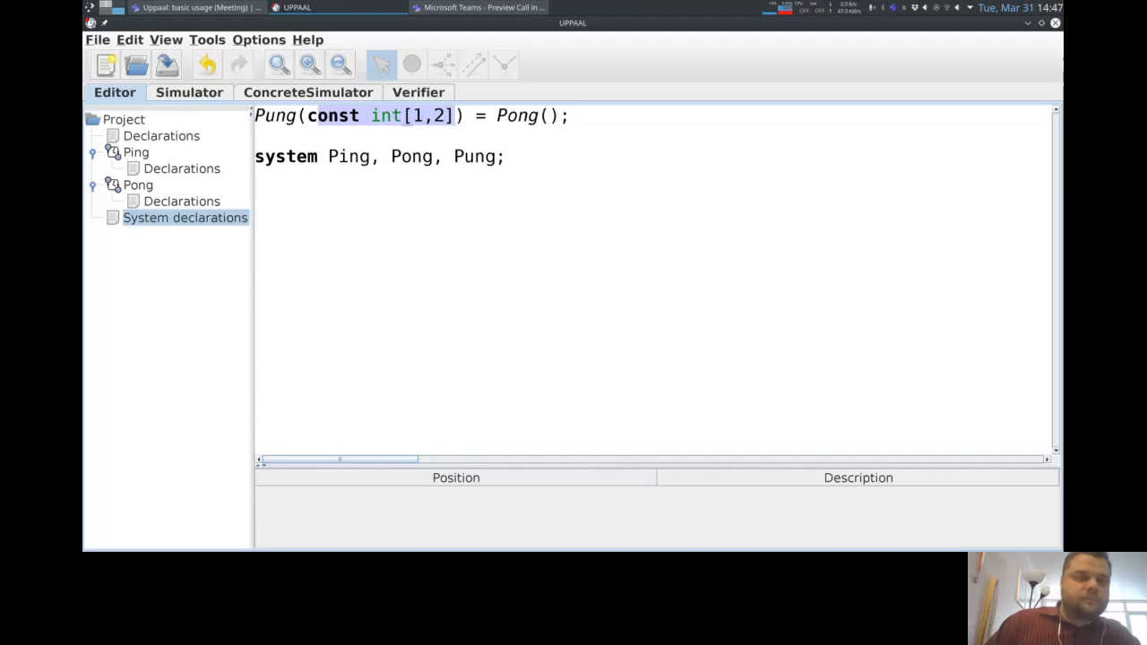
# - Try to upload the changed model to the simulator, and name the Pung declaration's int[1,2] parameter id
pyautogui.hotkey('ctrl', 'pagedown')
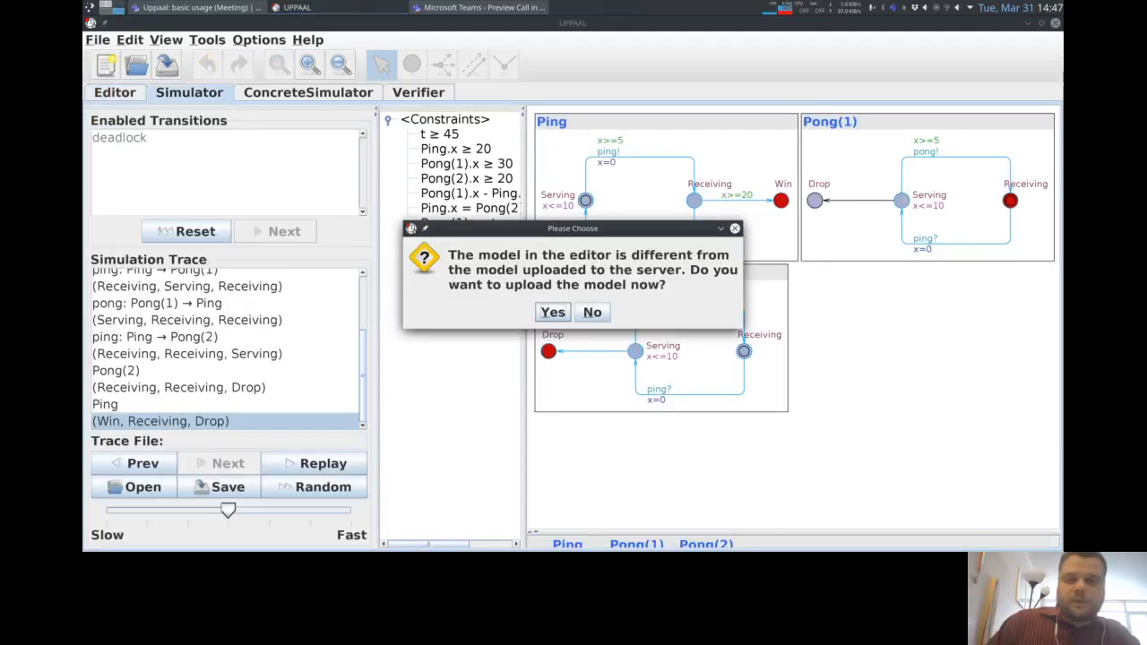
pyautogui.press('Return')
pyautogui.press('Return')
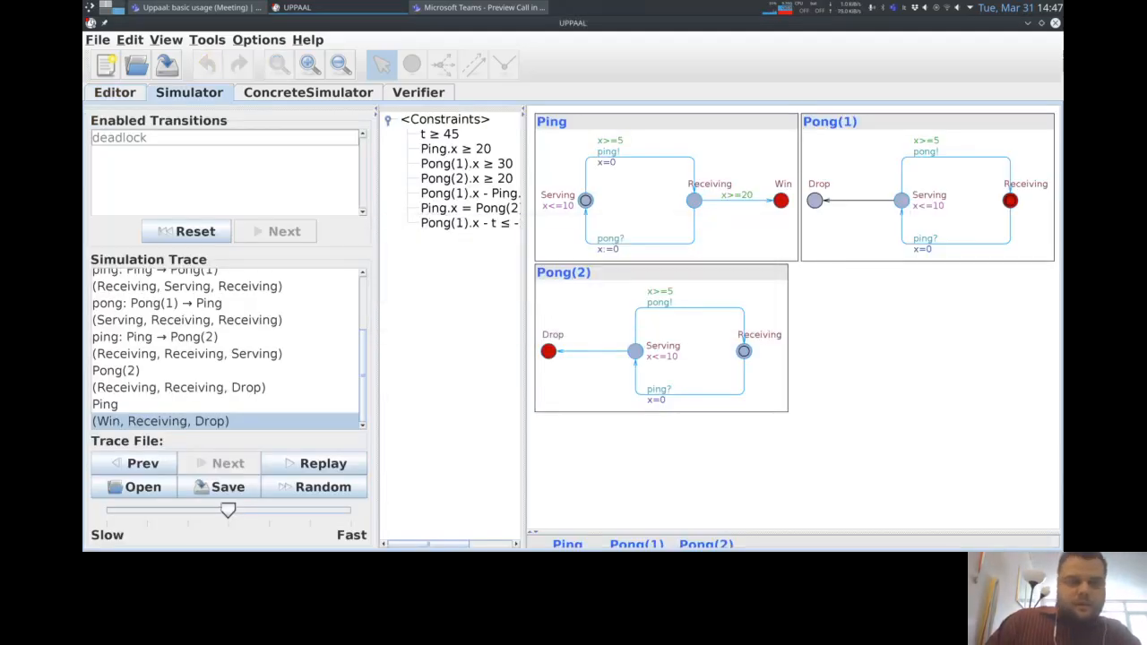
pyautogui.hotkey('ctrl', 'pageup')
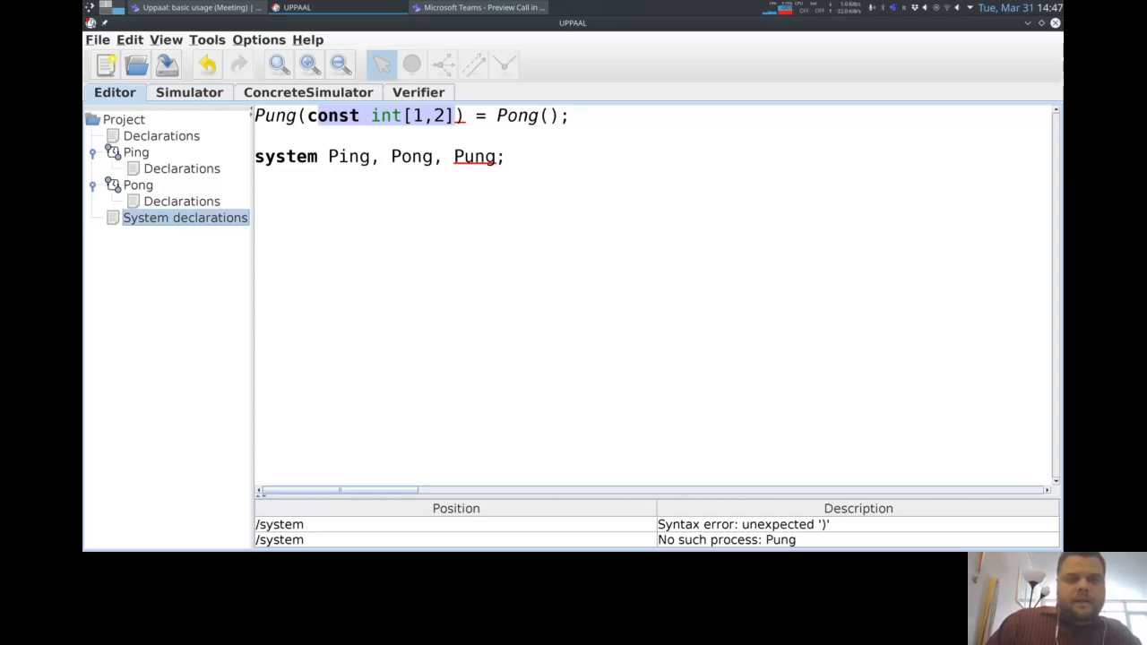
pyautogui.click(455, 116)
pyautogui.write('id')
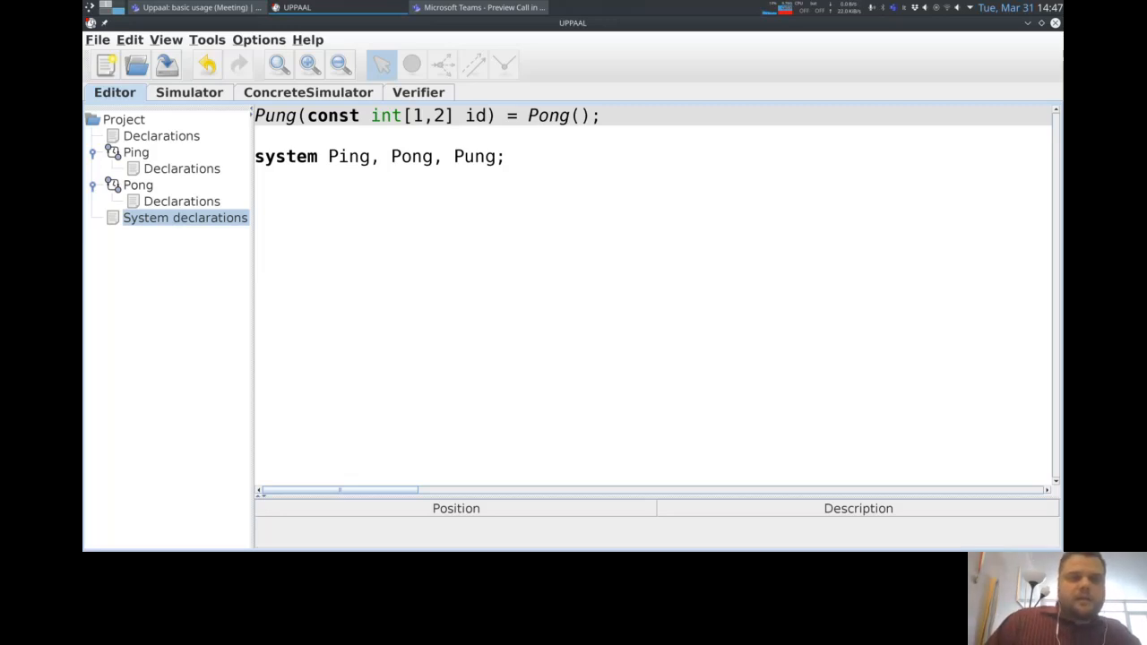
# - Upload the corrected model to the simulator and fire ping: Ping → Pung(2), Pung(2) and Ping in turn
pyautogui.click(189, 93)
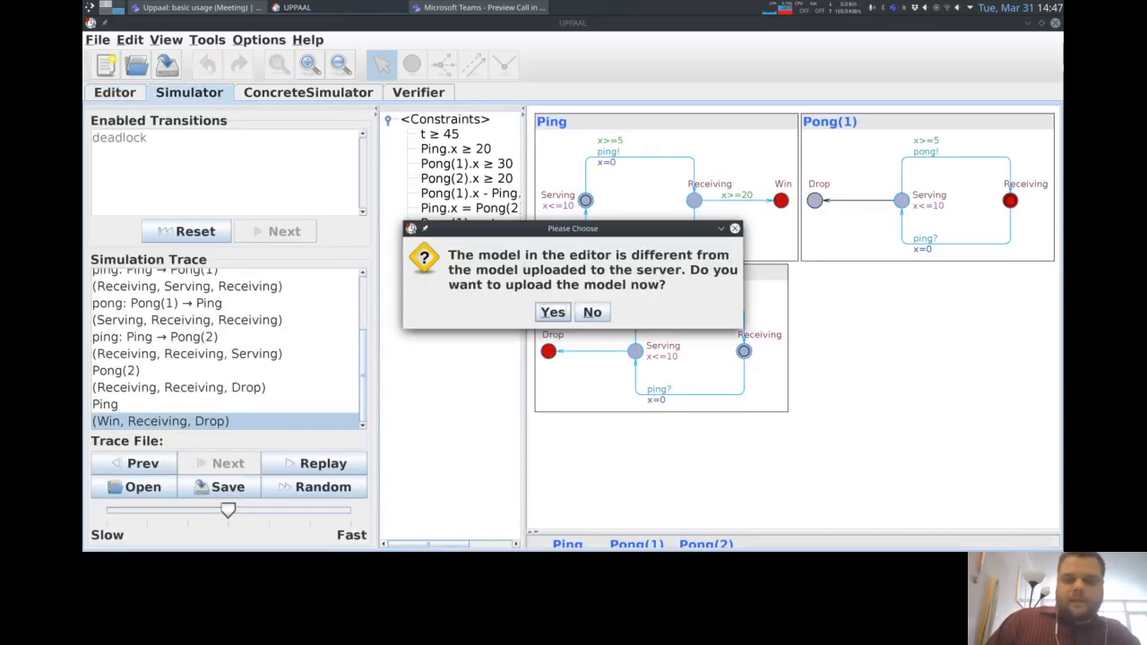
pyautogui.press('Return')
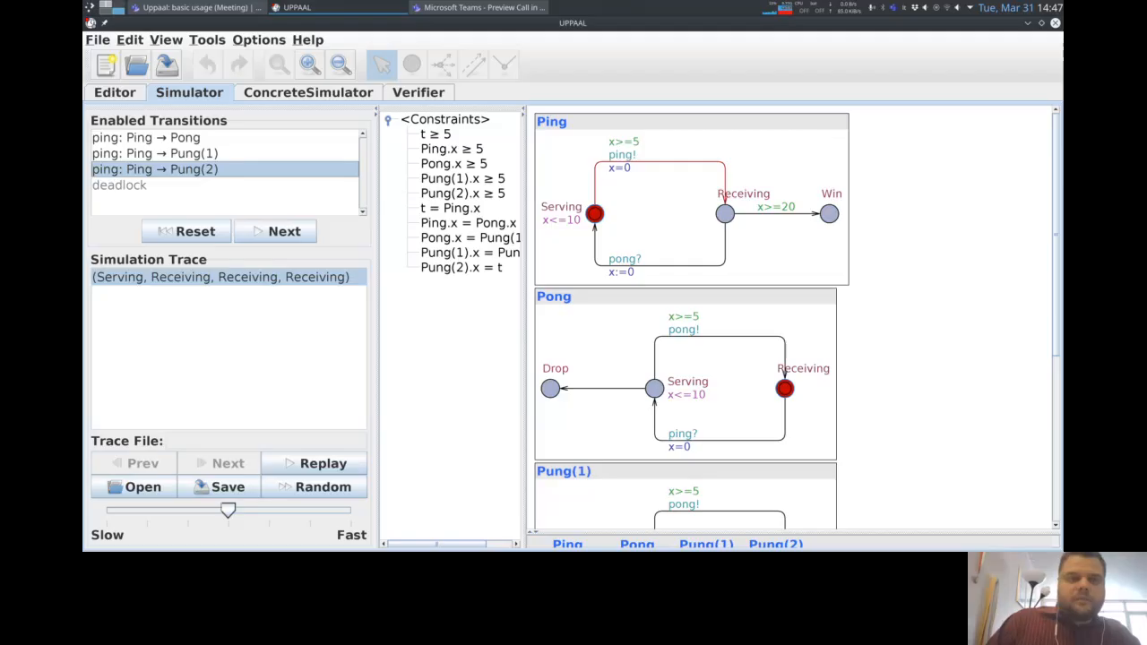
pyautogui.click(339, 63)
pyautogui.click(340, 64)
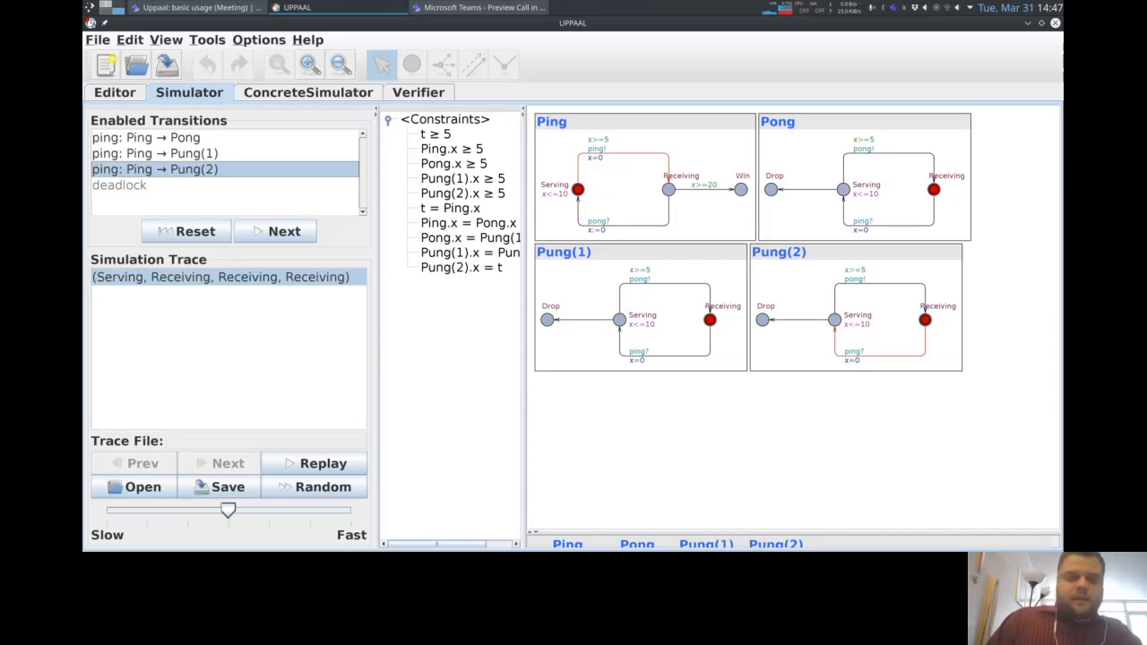
pyautogui.click(275, 231)
pyautogui.click(275, 231)
pyautogui.click(275, 231)
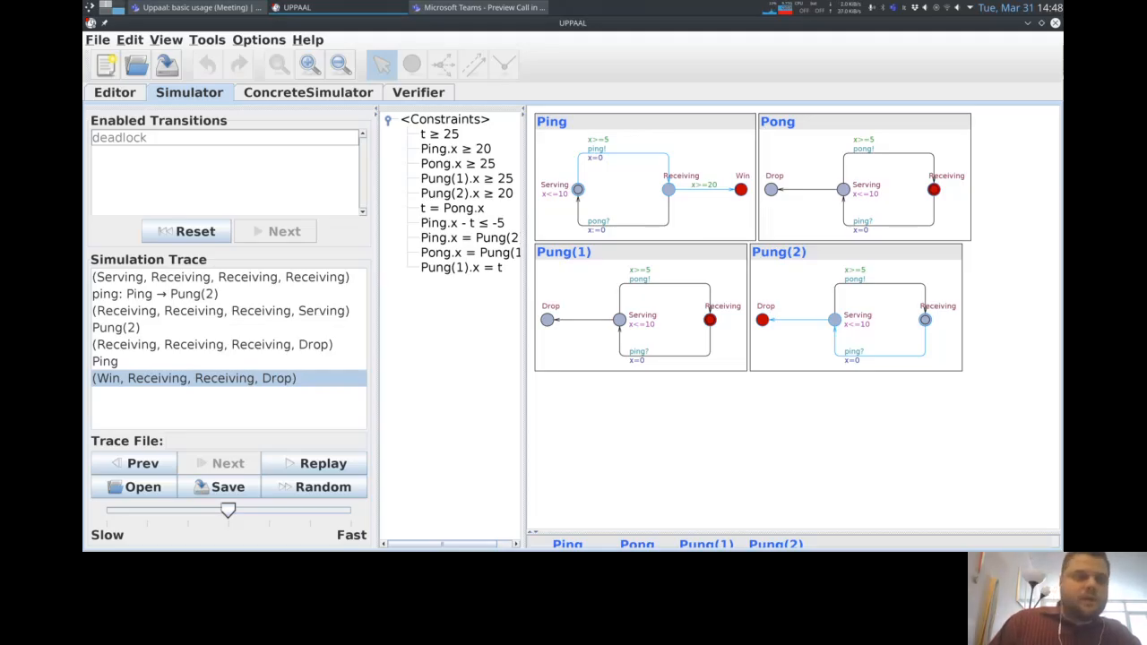
# - Cut the line "chan ping, pong;" from the project's global declarations, keeping only the clock t
pyautogui.click(115, 92)
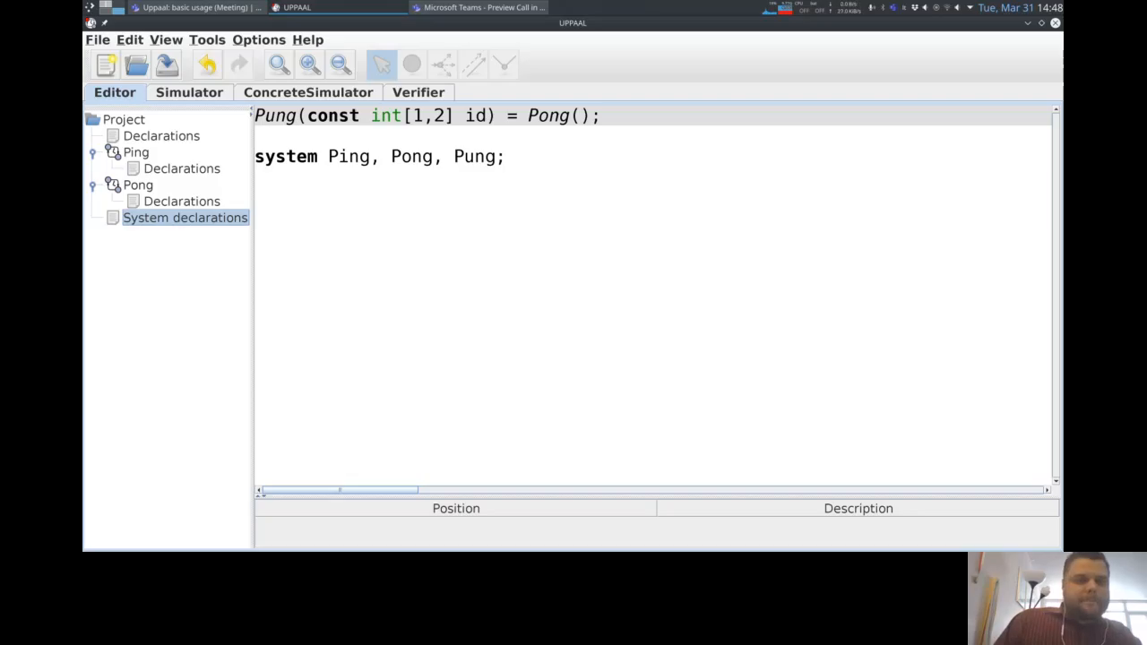
pyautogui.click(256, 136)
pyautogui.click(135, 152)
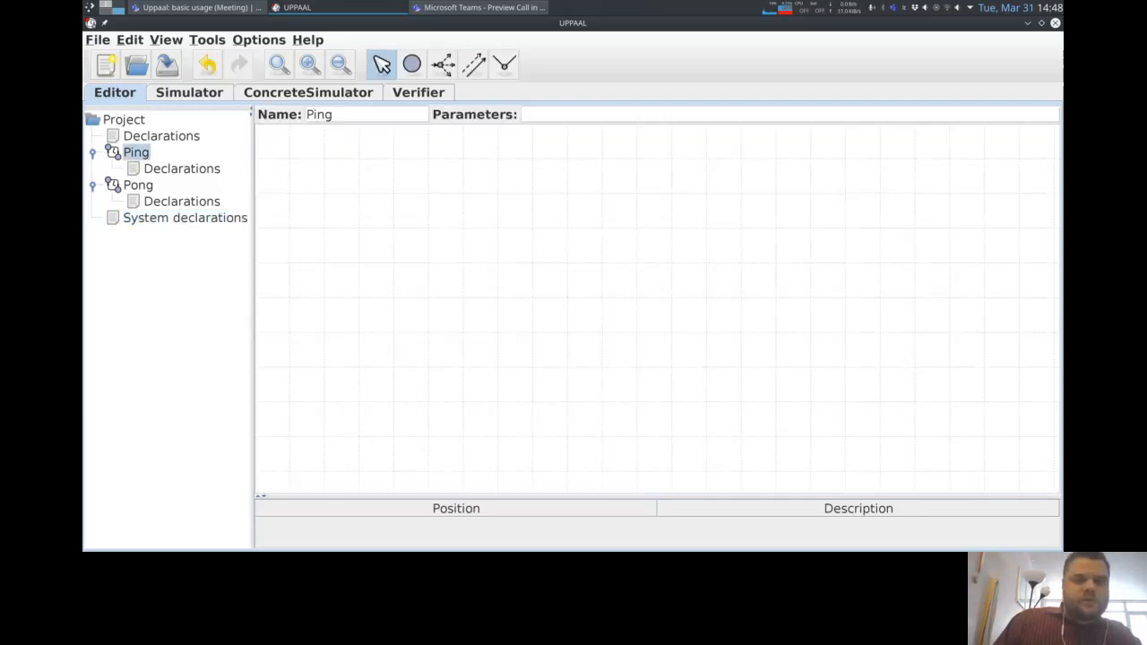
pyautogui.click(161, 136)
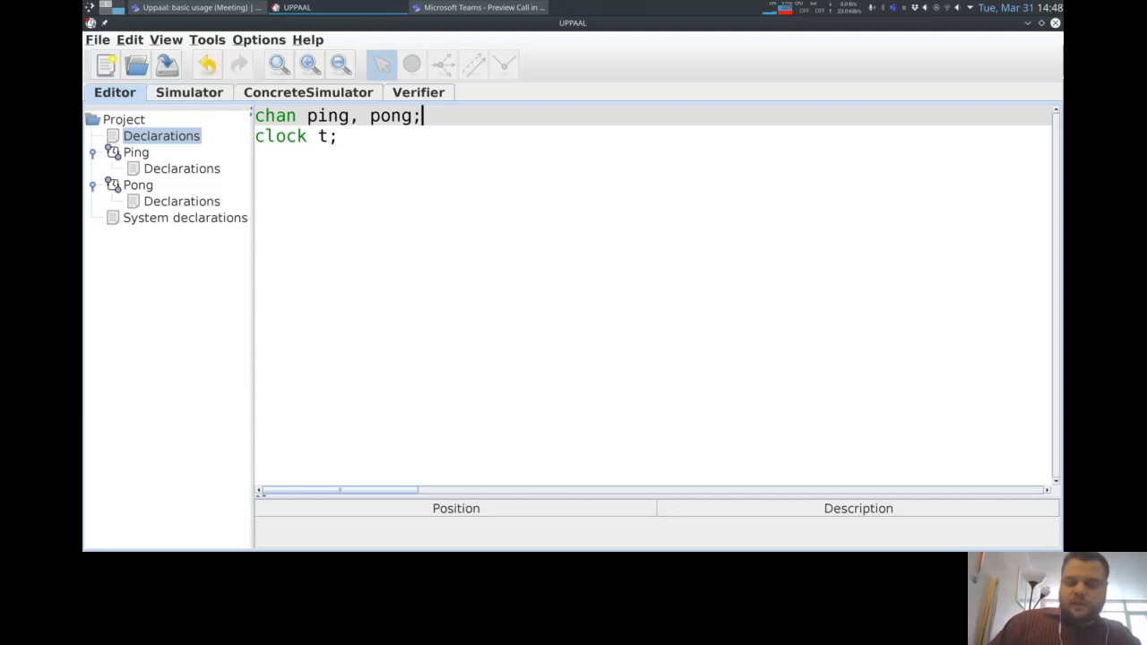
pyautogui.hotkey('shift', 'Home')
pyautogui.hotkey('ctrl', 'c')
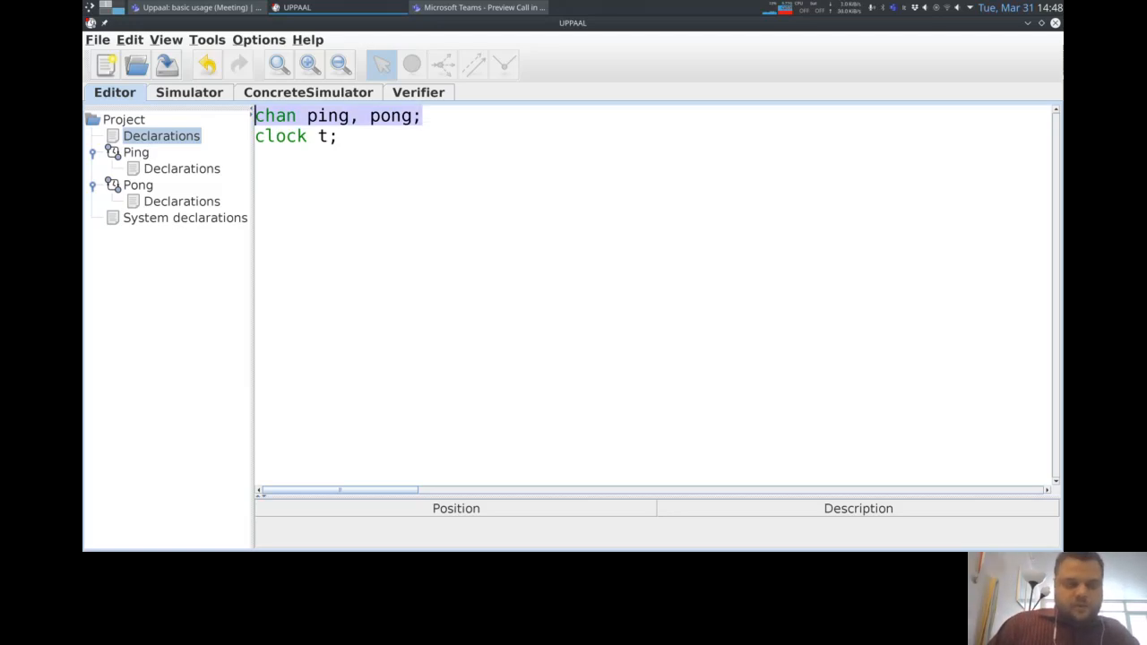
pyautogui.press('Delete')
pyautogui.press('Delete')
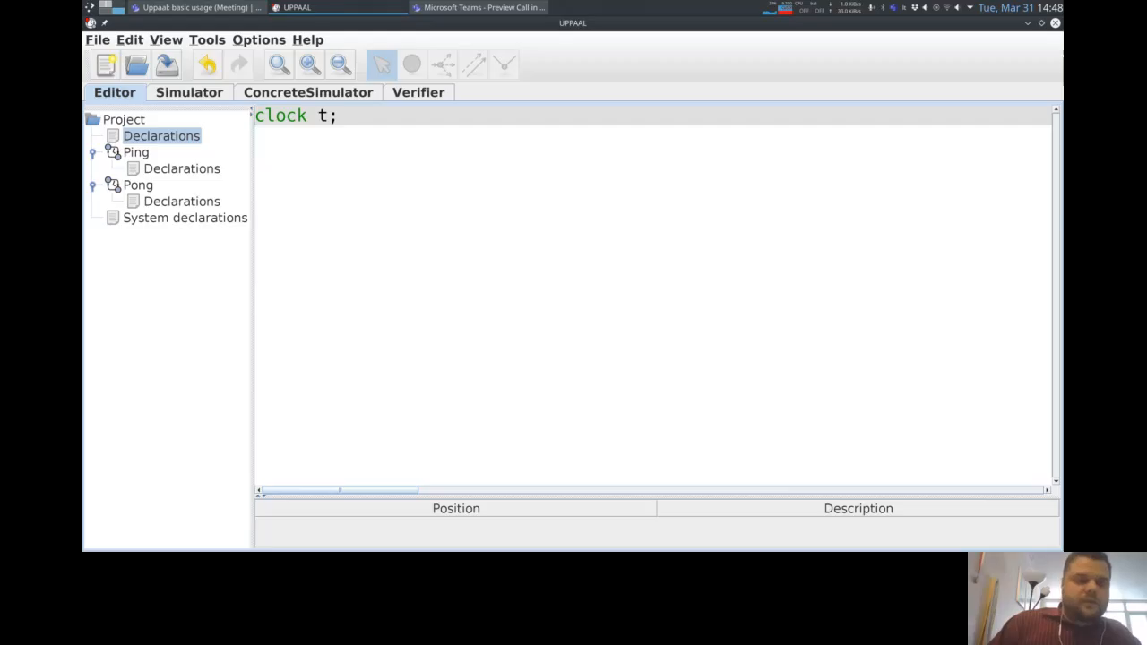
# - Paste the ping and pong channel declaration at the start of the system declarations, above the Pung instantiation
pyautogui.click(185, 218)
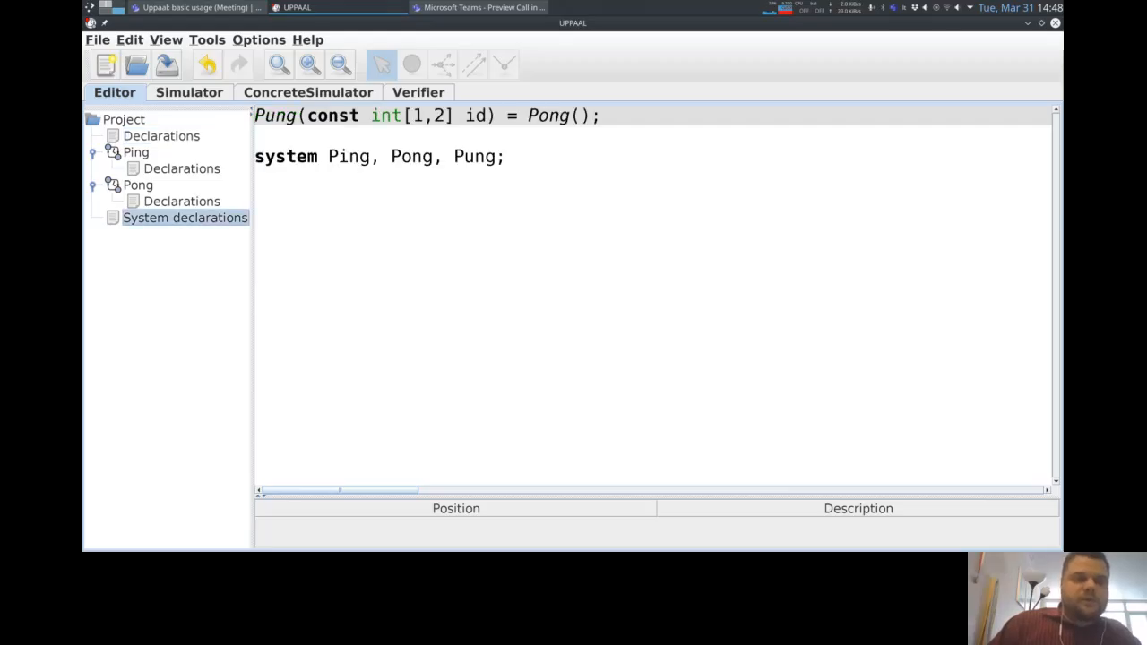
pyautogui.press('Down')
pyautogui.press('Up')
pyautogui.press('Return')
pyautogui.press('Up')
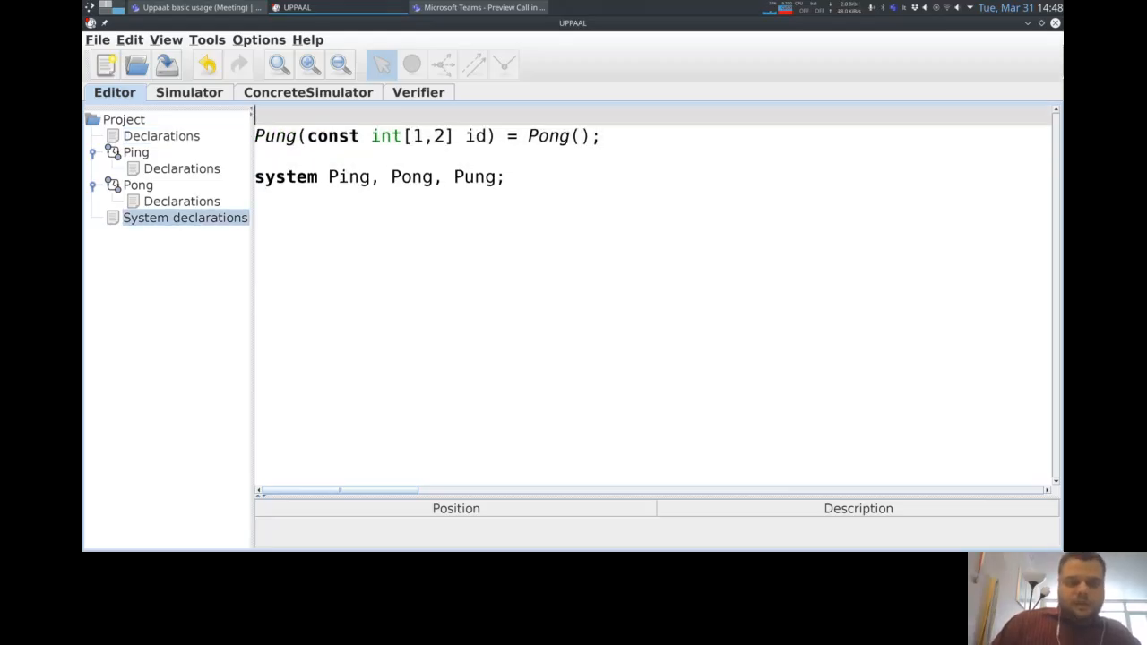
pyautogui.hotkey('ctrl', 'v')
pyautogui.press('Return')
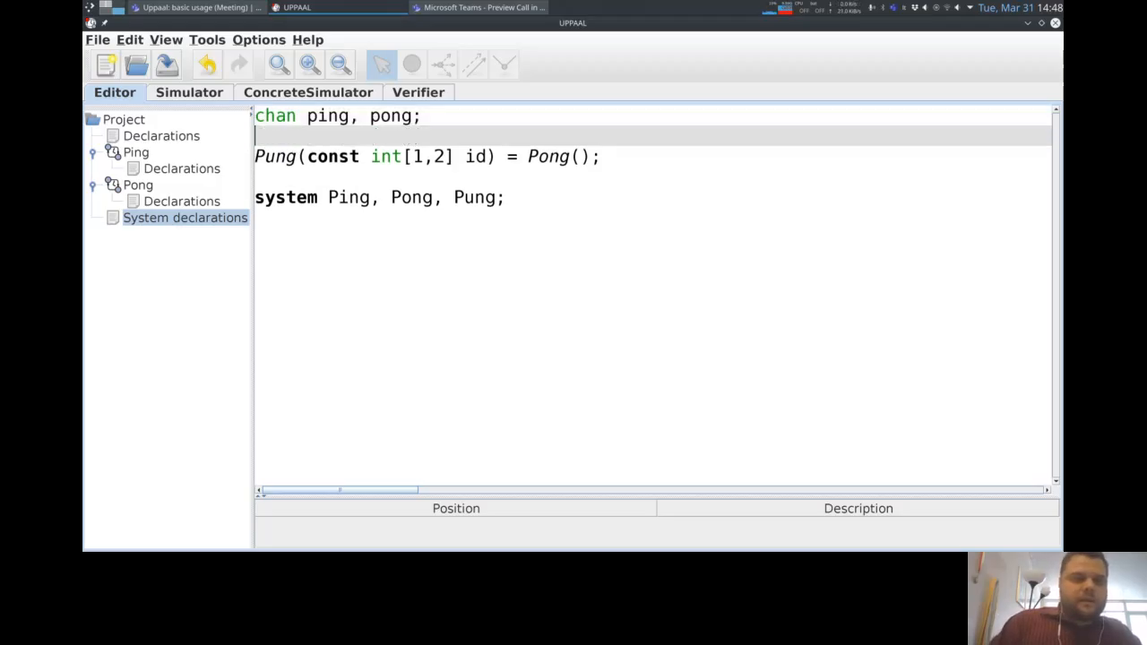
# - Give the Ping template the reference parameters "chan& ping, chan& pong"
pyautogui.click(136, 152)
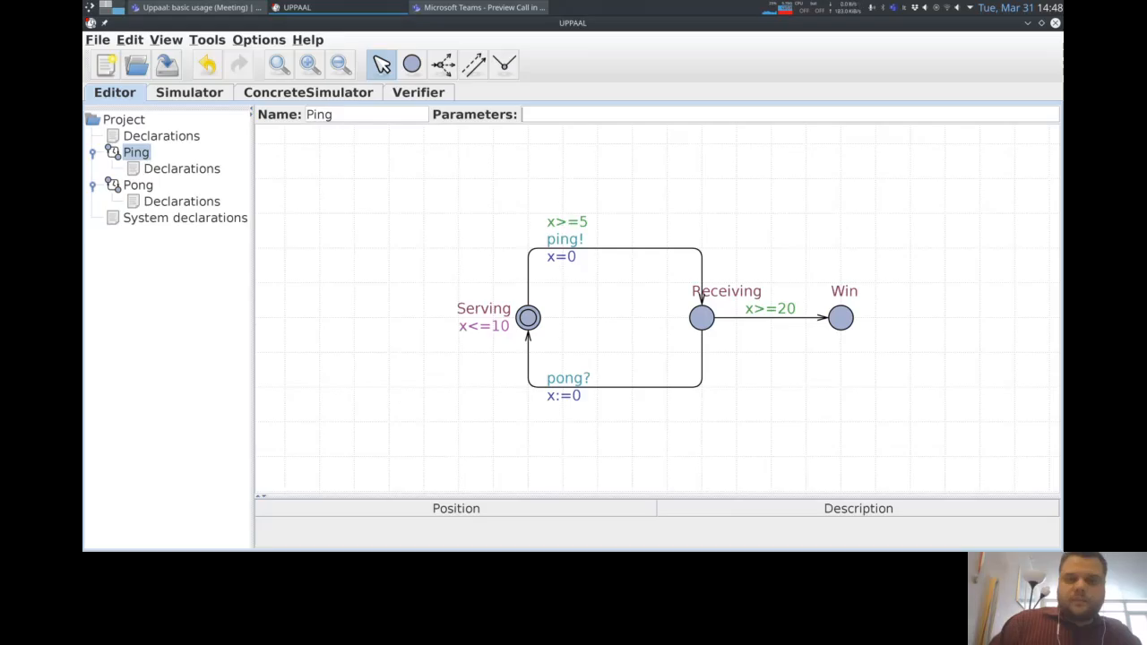
pyautogui.write('cha')
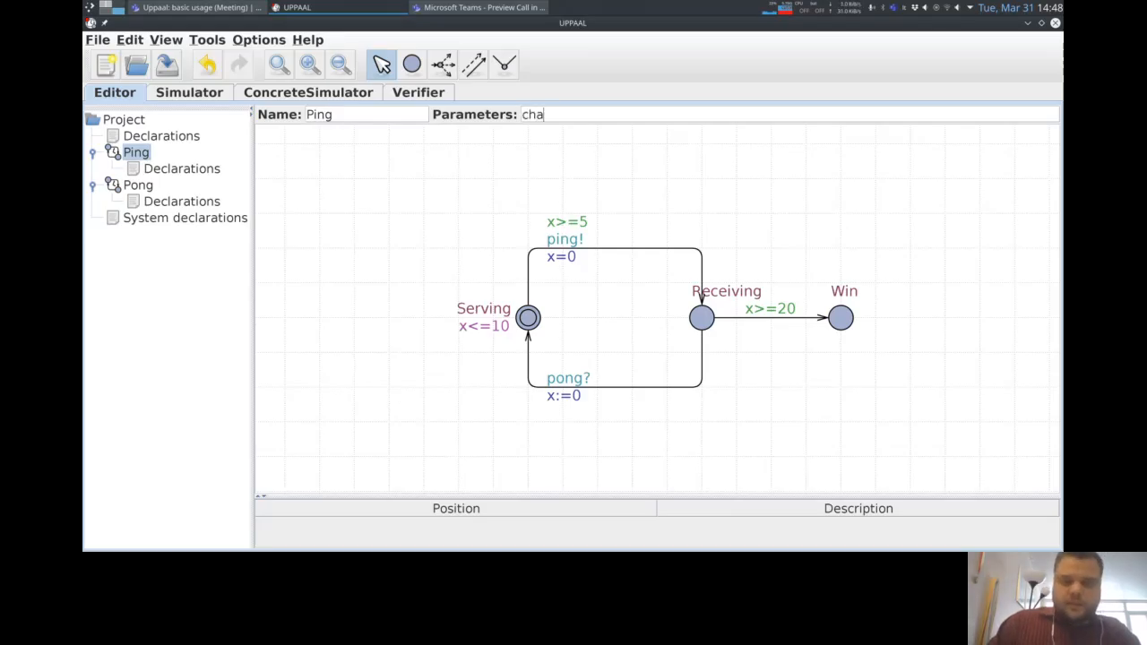
pyautogui.write('n ping')
pyautogui.click(554, 115)
pyautogui.write('&')
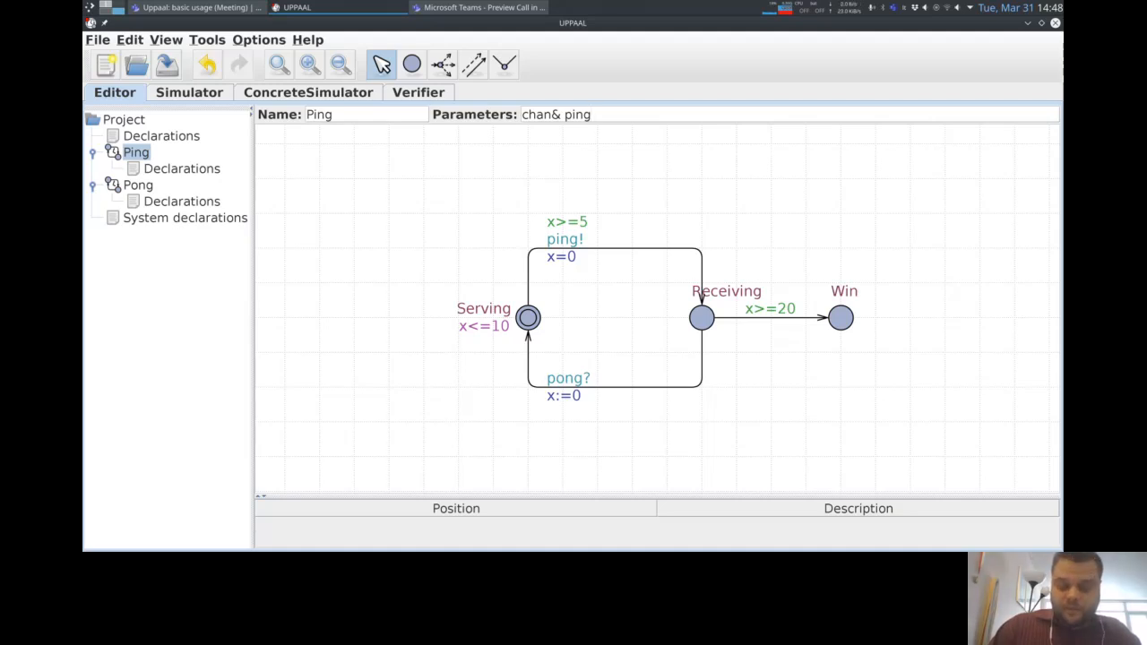
pyautogui.write(', ')
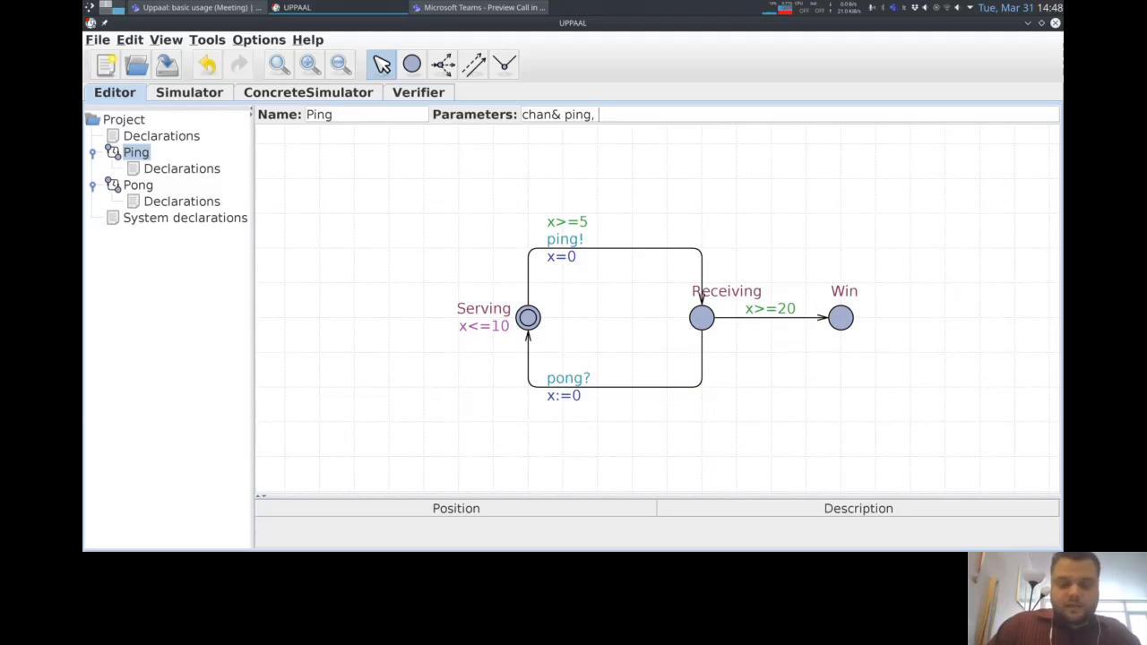
pyautogui.write('chan&')
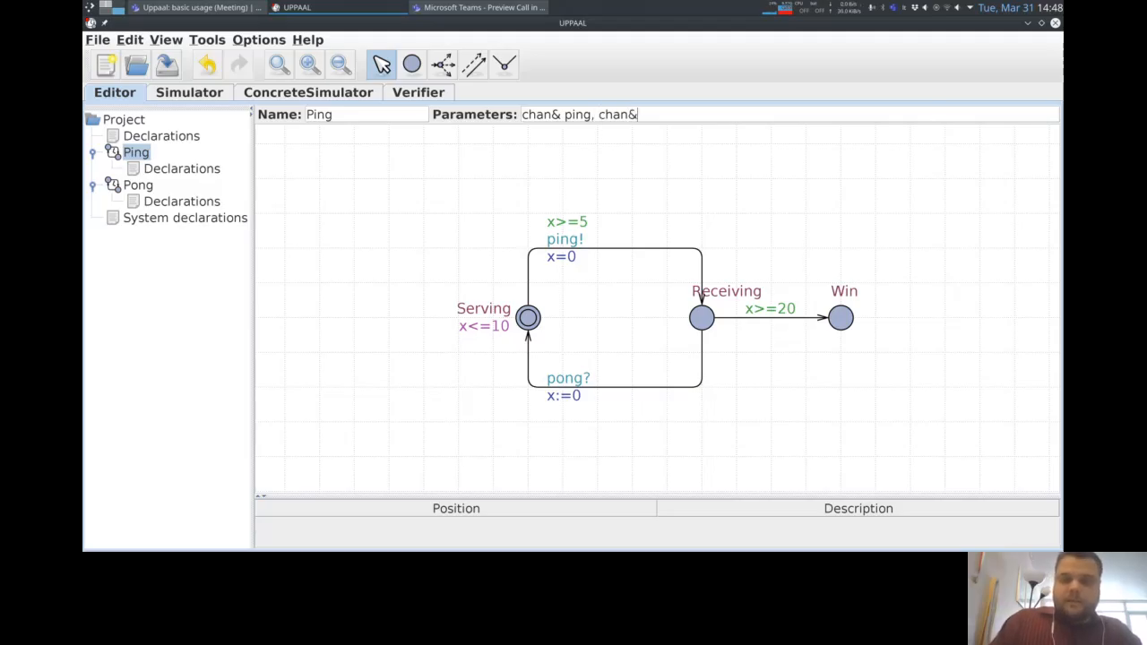
pyautogui.write(' pong')
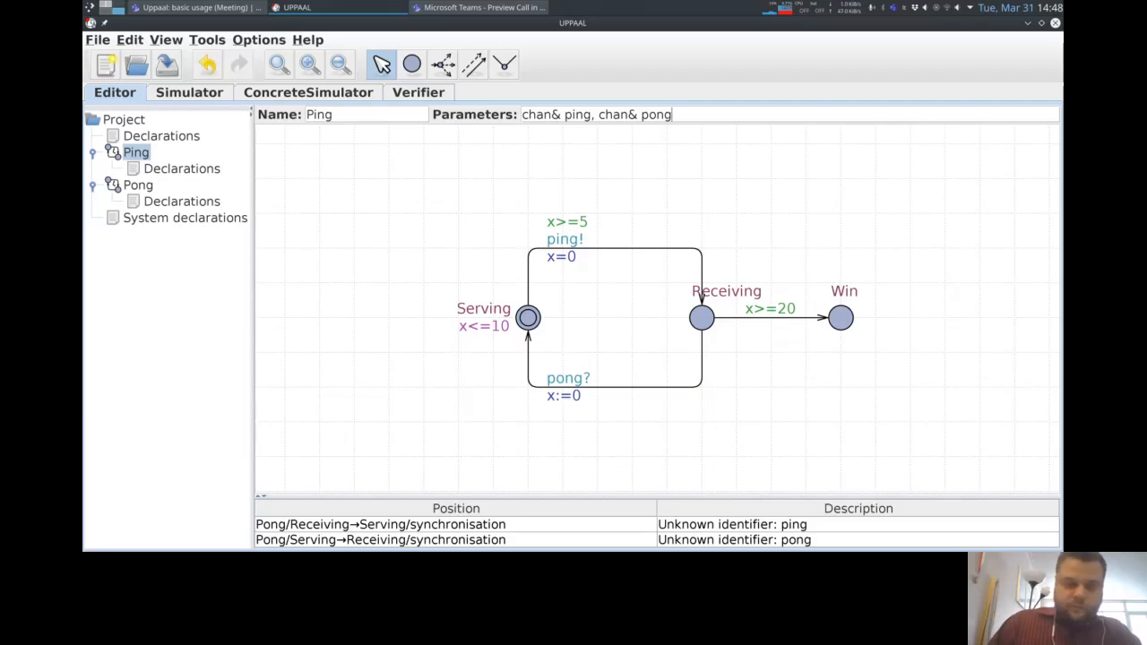
# - Give the Pong template the reference parameters "chan& ping, chan& pong"
pyautogui.click(138, 186)
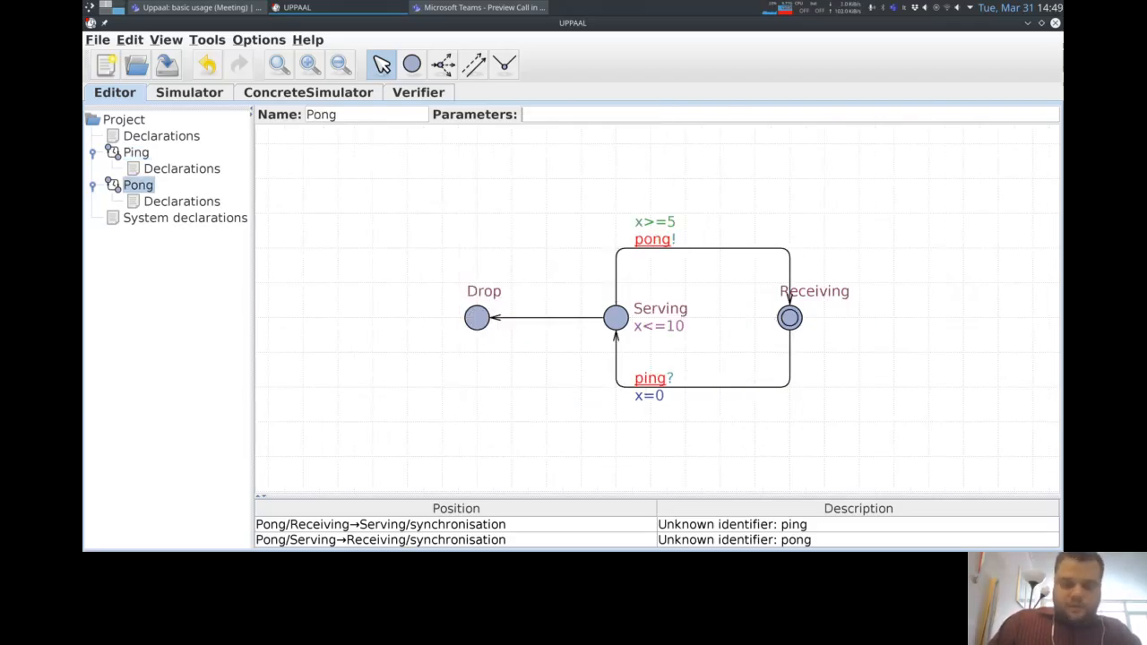
pyautogui.write('chan')
pyautogui.write('& ping')
pyautogui.write(', chan&')
pyautogui.write(' pond')
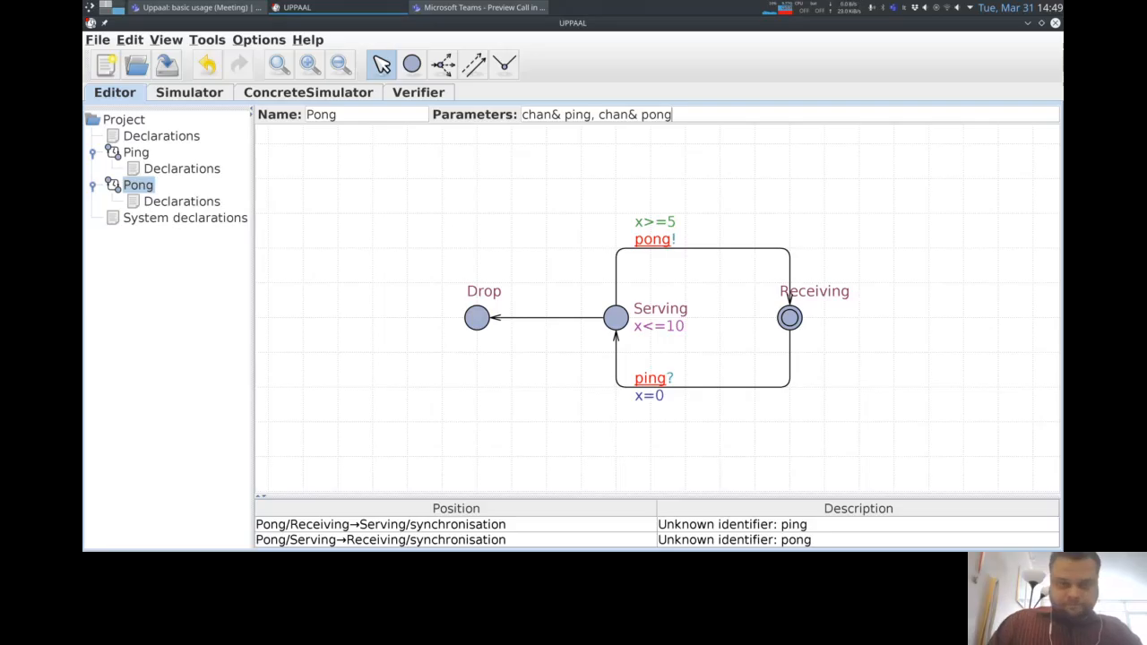
# - Delete the Pung partial instantiation line from the system declarations
pyautogui.click(184, 217)
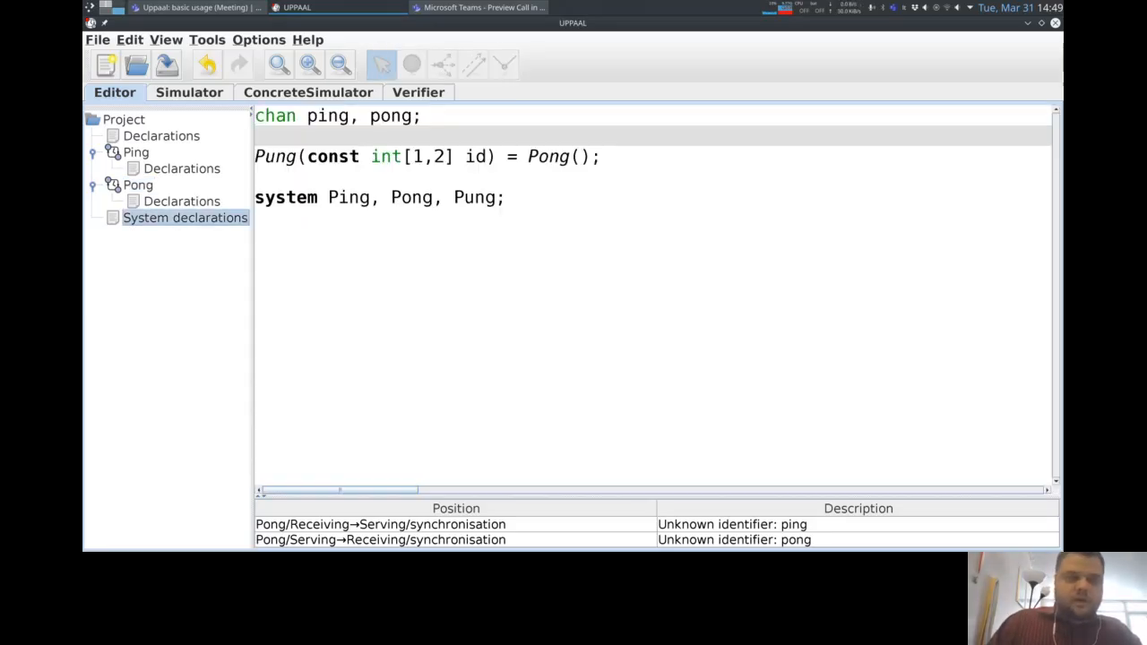
pyautogui.click(256, 157)
pyautogui.press('Up')
pyautogui.hotkey('shift', 'Down')
pyautogui.hotkey('shift', 'Down')
pyautogui.press('BackSpace')
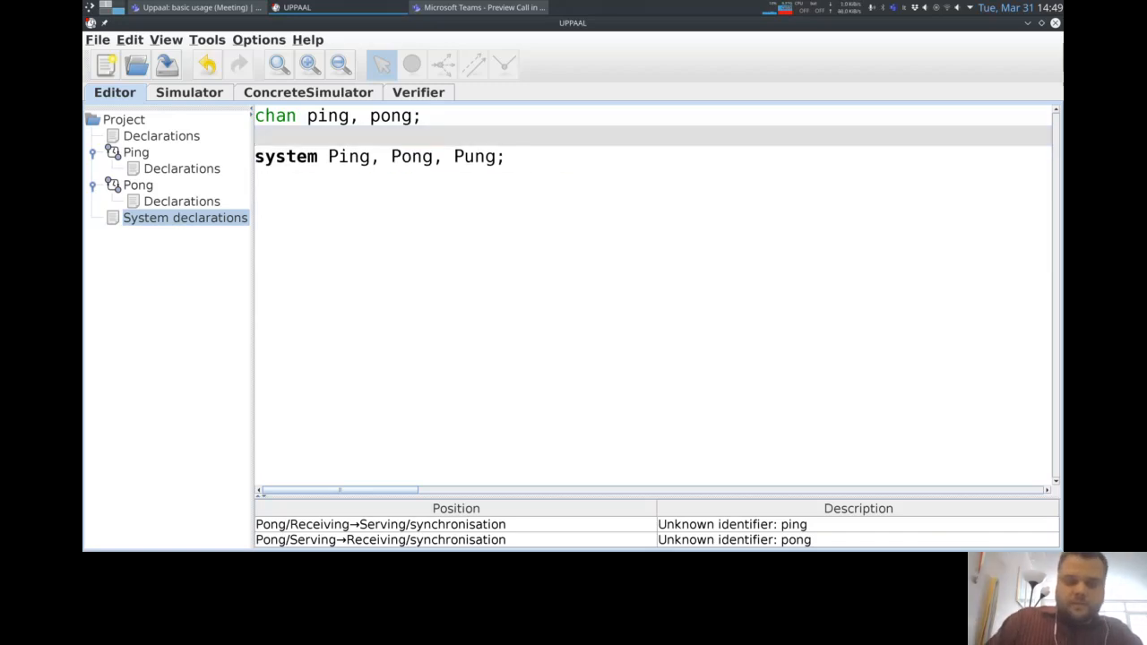
pyautogui.press('Down')
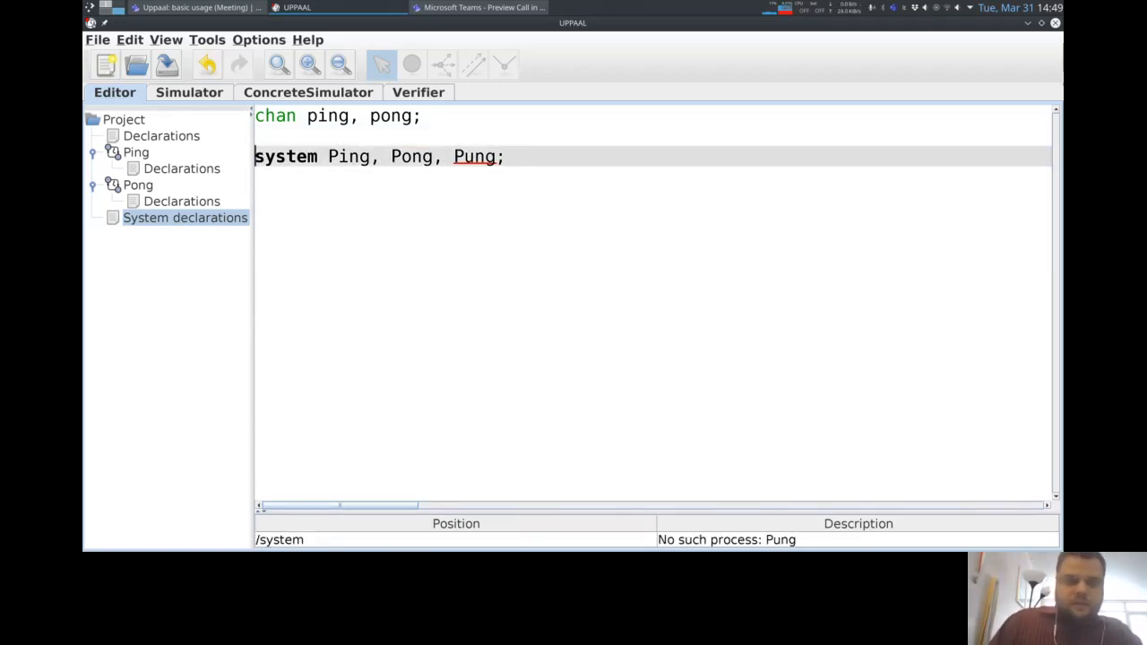
# - Remove Pung from the system line's process list, leaving Ping and Pong
pyautogui.press('End')
pyautogui.press('Left')
pyautogui.press('BackSpace')
pyautogui.press('BackSpace')
pyautogui.press('BackSpace')
pyautogui.press('BackSpace')
pyautogui.press('BackSpace')
pyautogui.press('BackSpace')
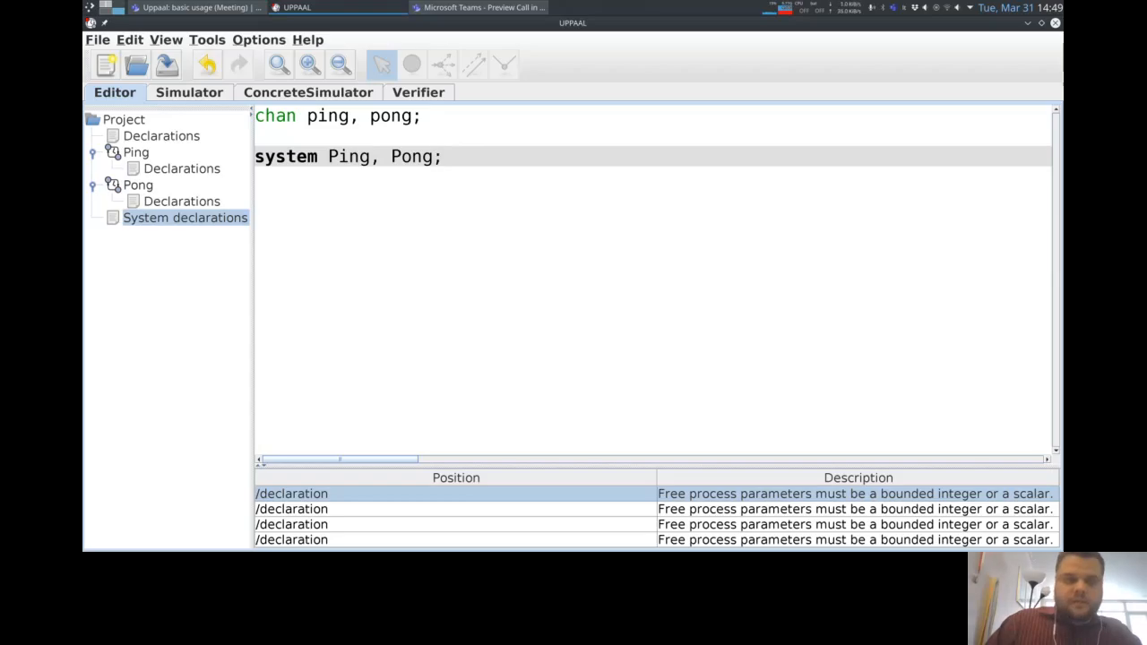
# - Add the instantiation "PingP = Ping(ping, pong);" between the channel declaration and the system line
pyautogui.press('Up')
pyautogui.press('Return')
pyautogui.press('Return')
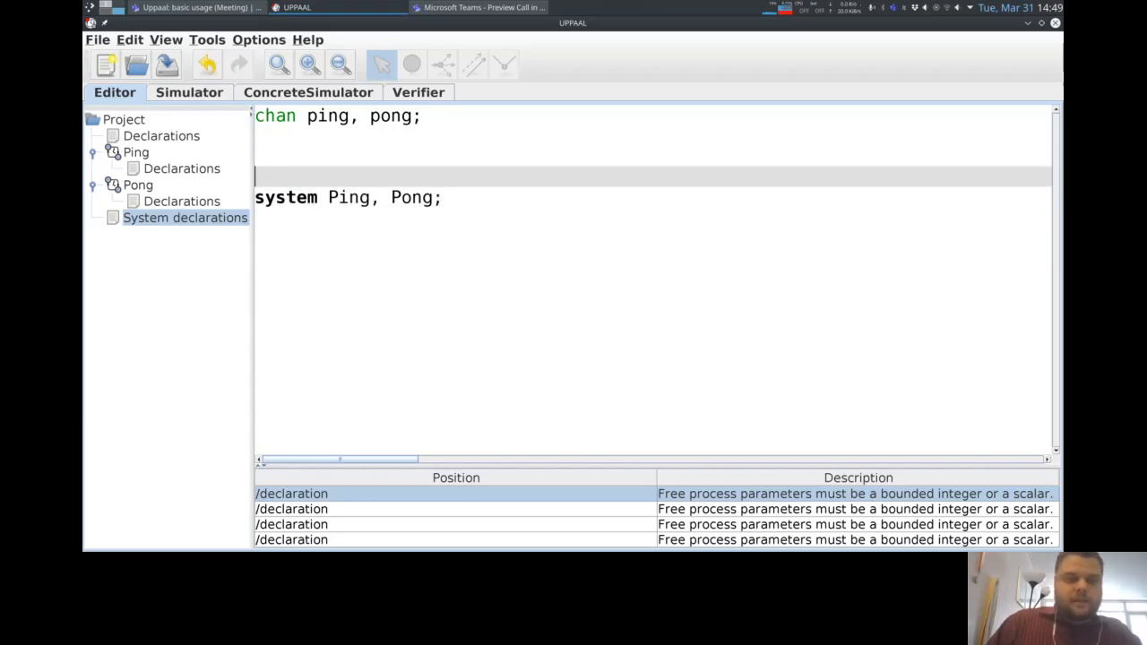
pyautogui.press('Up')
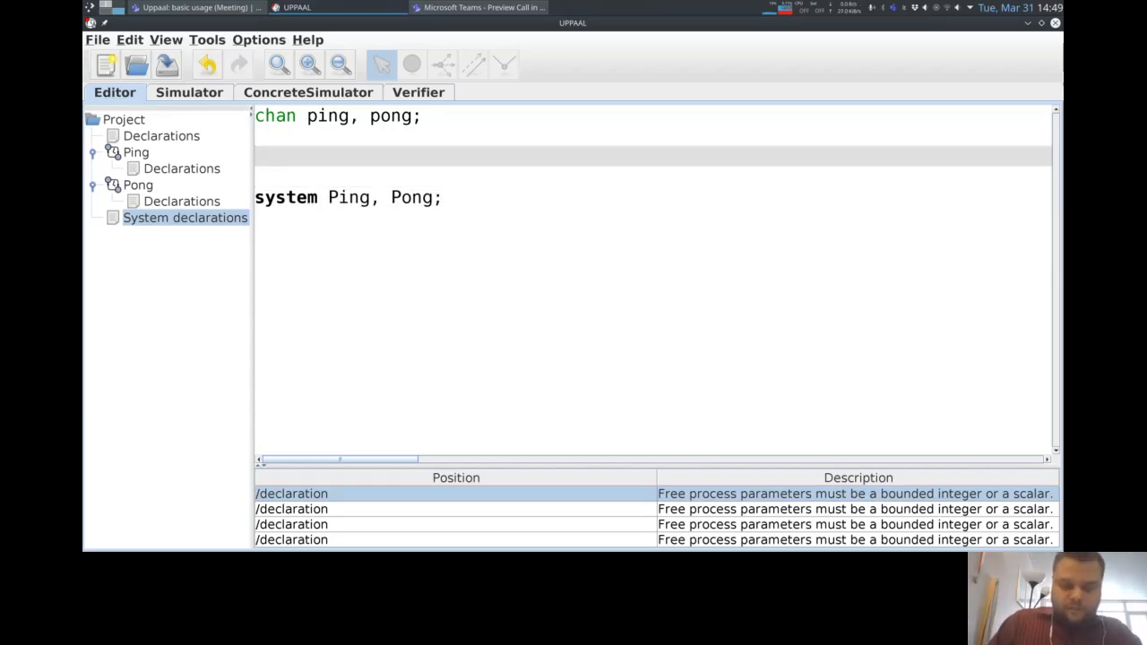
pyautogui.write('Pin')
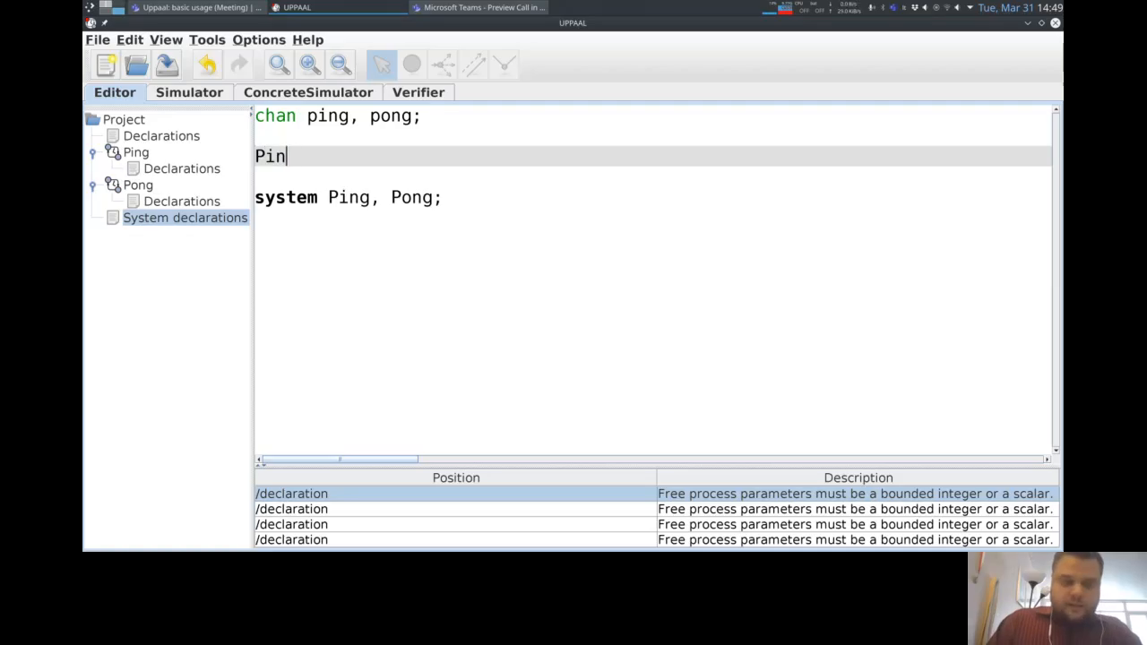
pyautogui.write('gP = pin')
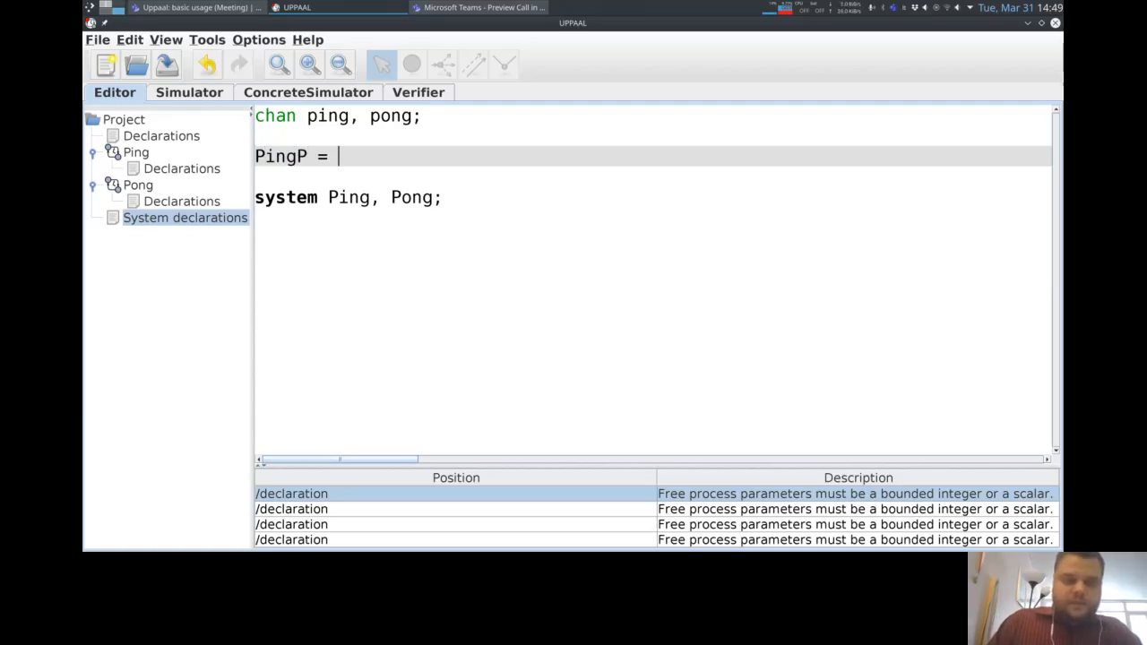
pyautogui.press('BackSpace')
pyautogui.press('BackSpace')
pyautogui.press('BackSpace')
pyautogui.write('P')
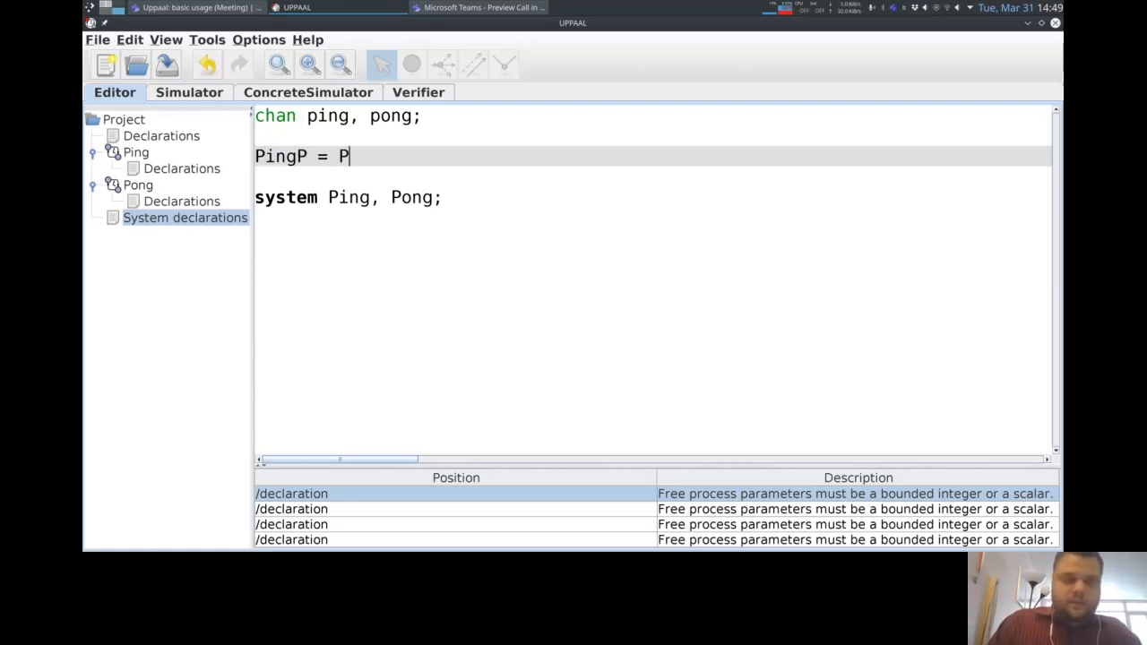
pyautogui.write('ing(ping')
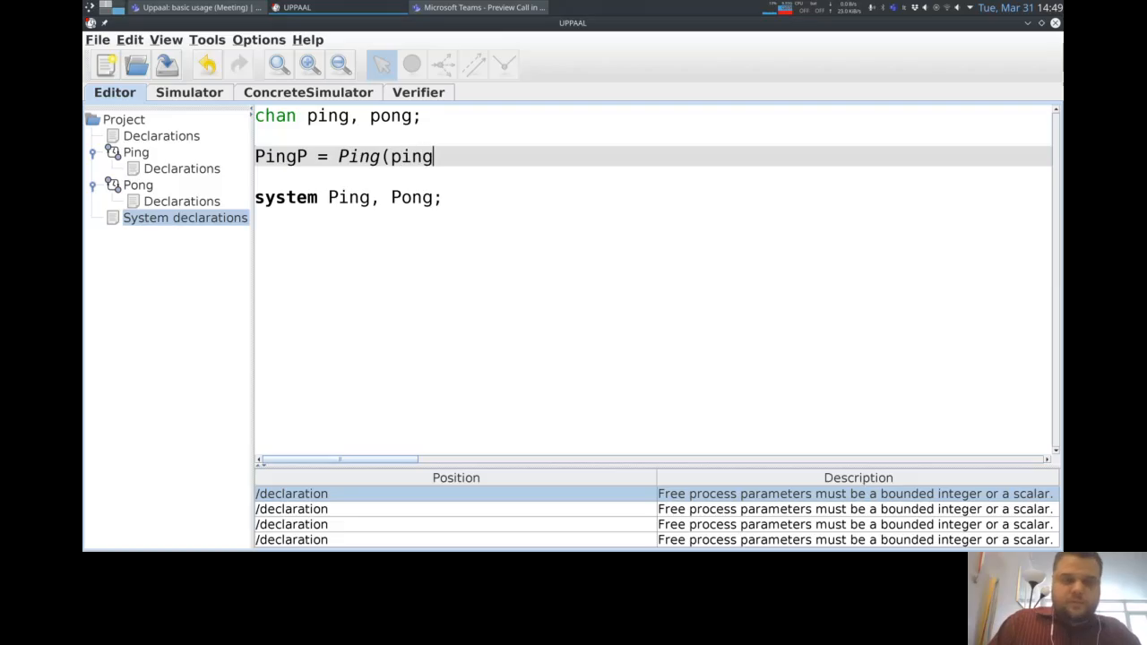
pyautogui.write(', pong')
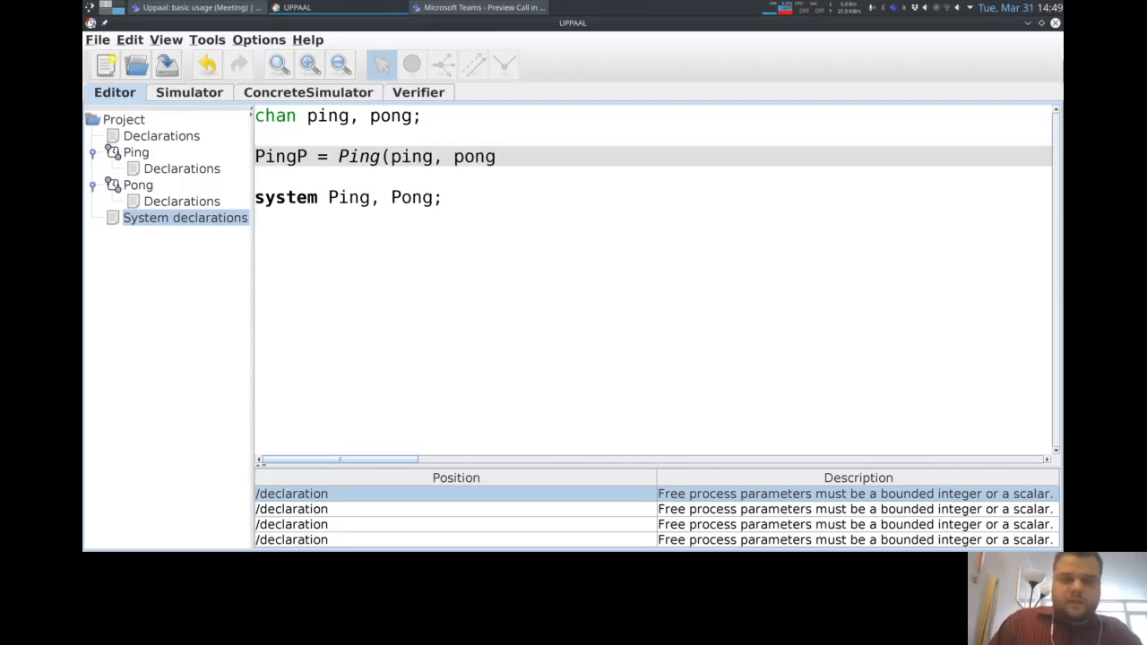
pyautogui.write(');')
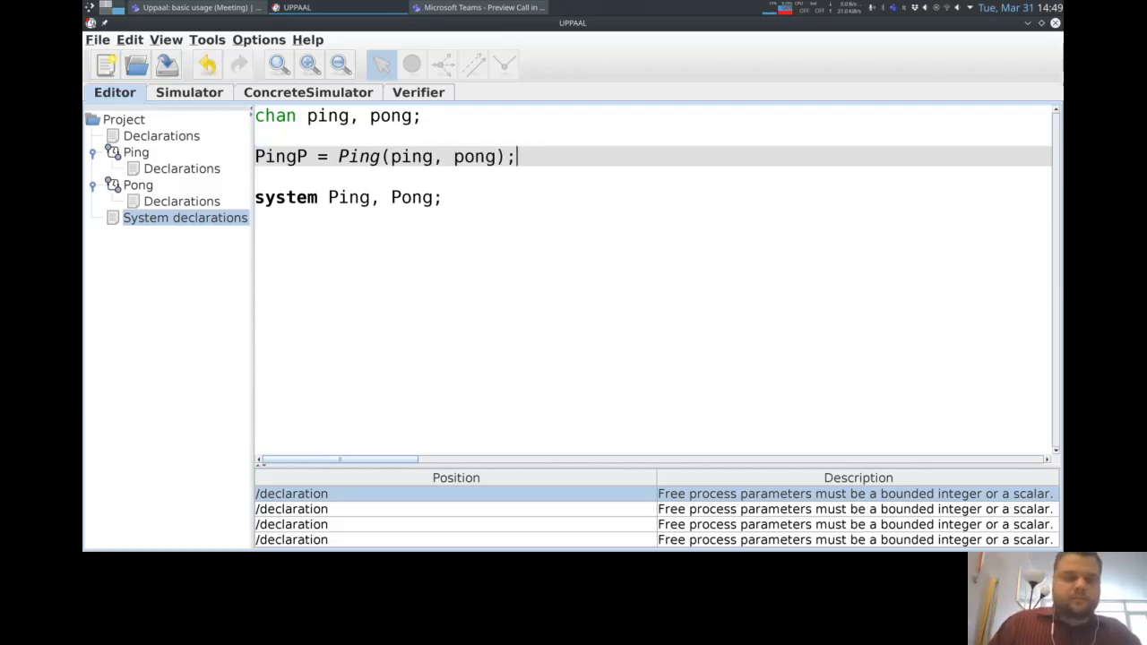
# - Add the instantiation "PongP = Pong(ping, pong);" directly below the PingP line
pyautogui.press('Return')
pyautogui.write('PongP = ')
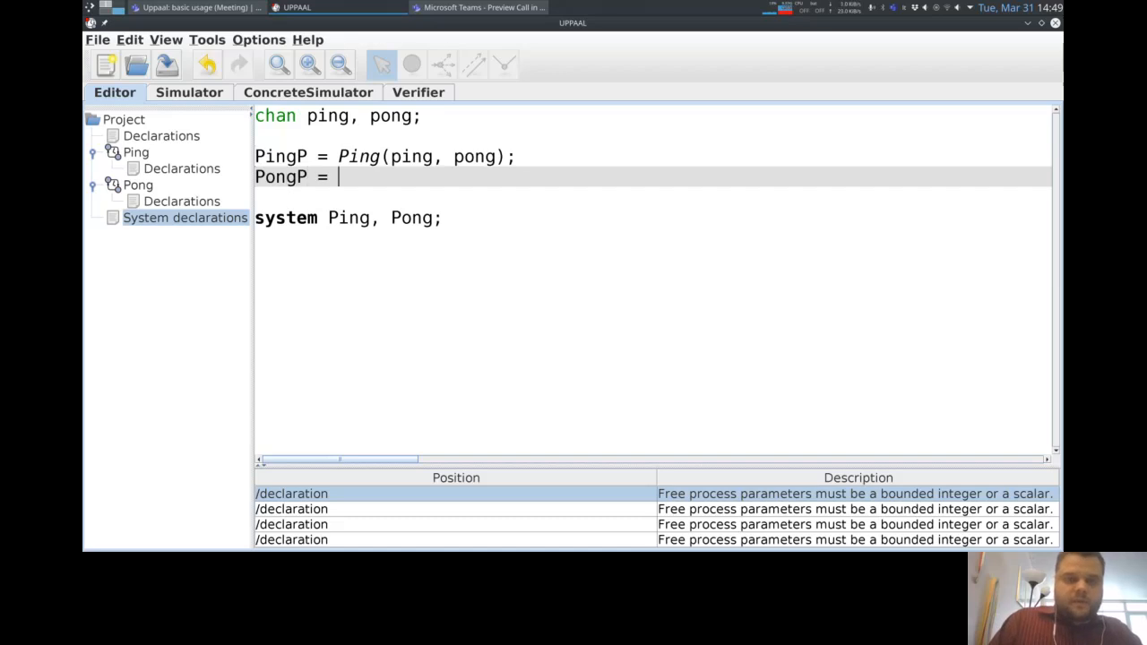
pyautogui.write('Pon')
pyautogui.write('g(ping')
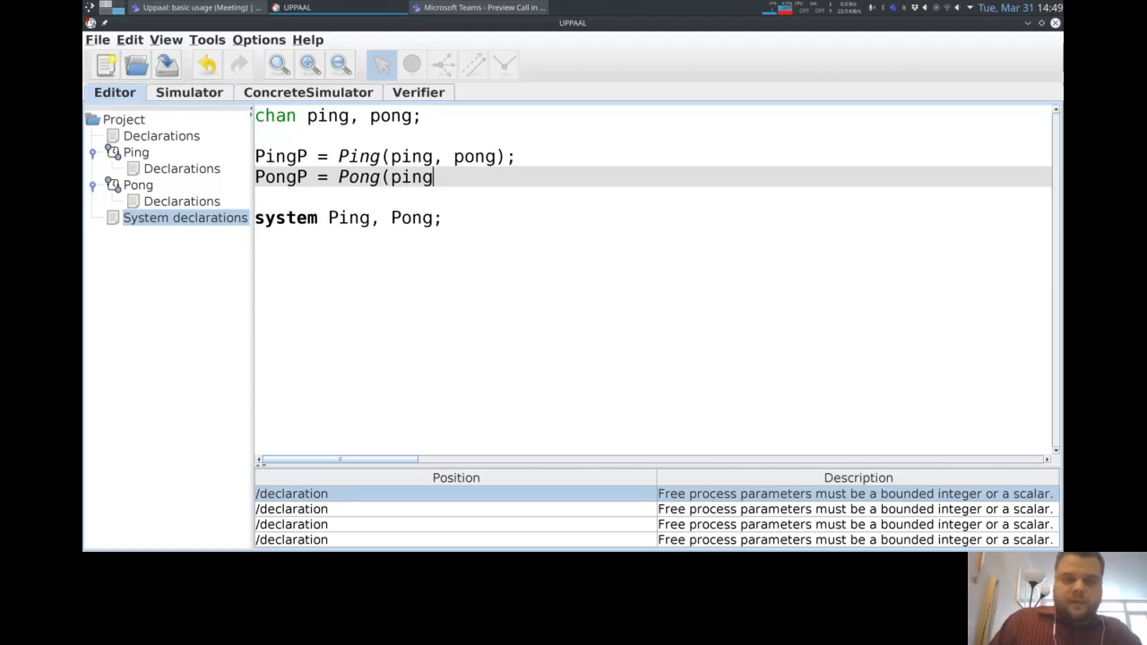
pyautogui.write(', pong);')
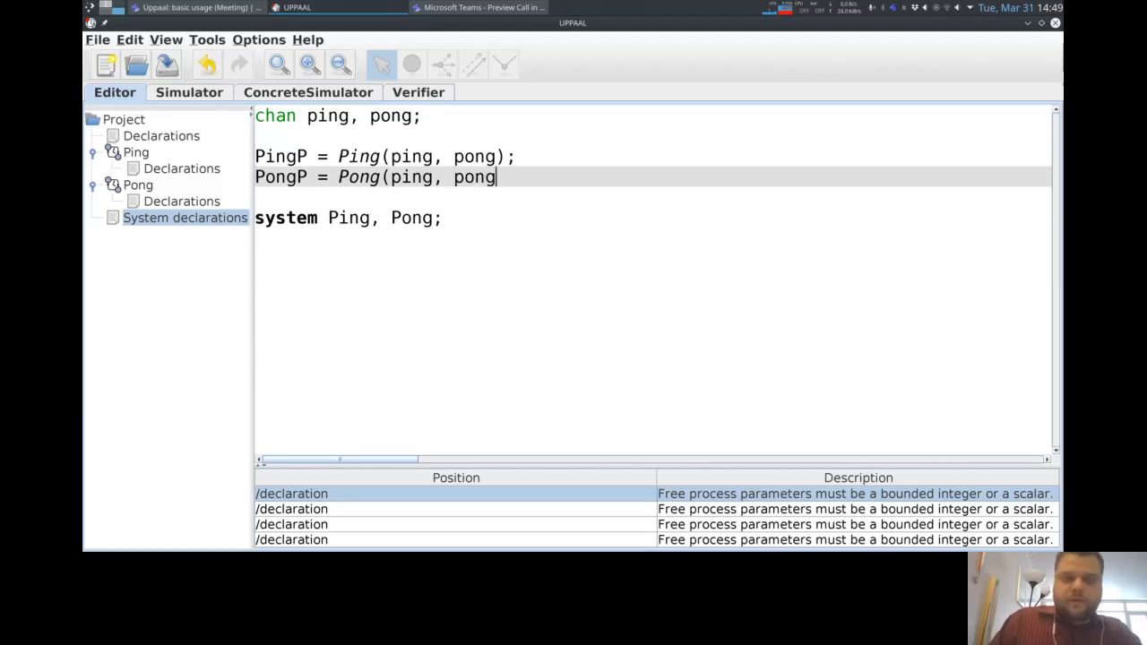
# - Change the system line to use the instantiated processes PingP and PongP
pyautogui.press('Down')
pyautogui.press('Down')
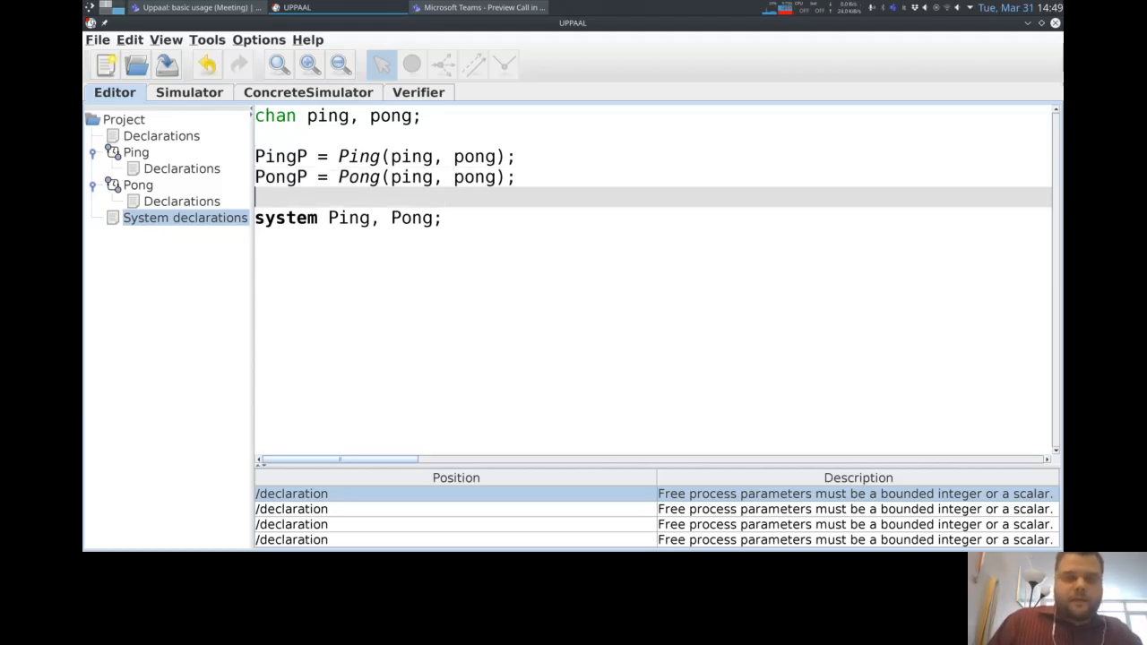
pyautogui.press('Left')
pyautogui.press('Left')
pyautogui.press('Left')
pyautogui.press('Left')
pyautogui.press('Left')
pyautogui.press('Left')
pyautogui.press('Left')
pyautogui.press('Left')
pyautogui.press('Right')
pyautogui.write('P')
pyautogui.press('Right')
pyautogui.press('Right')
pyautogui.press('Right')
pyautogui.press('Right')
pyautogui.press('Right')
pyautogui.press('Right')
pyautogui.write('P')
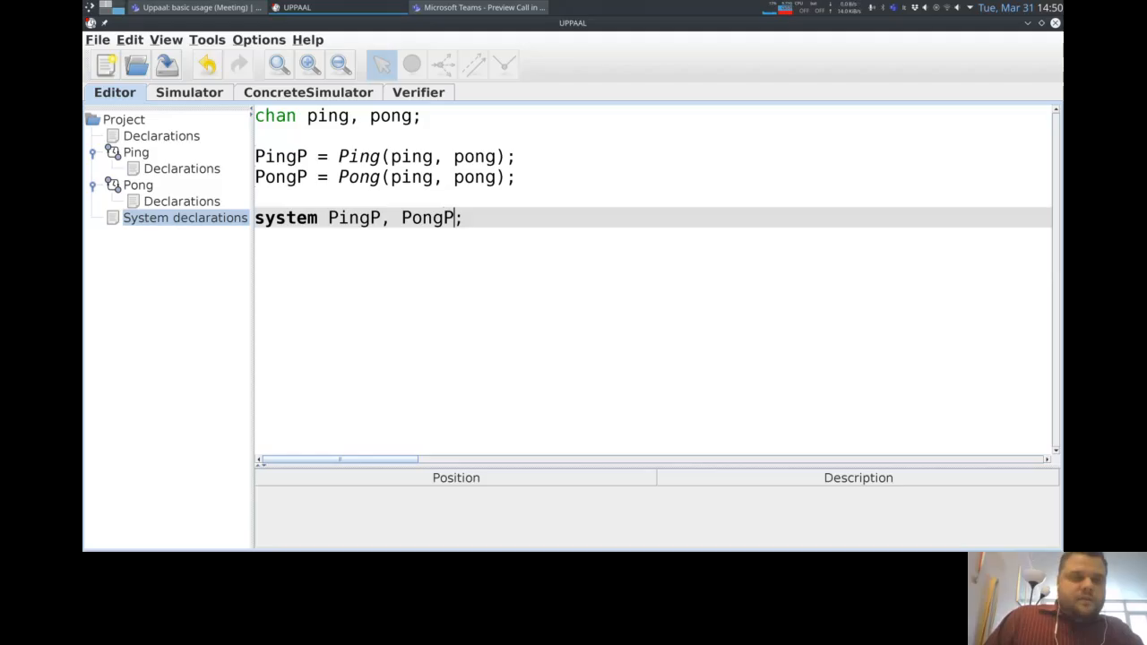
# - Upload the PingP and PongP system to the simulator and run it randomly before returning to the system declarations
pyautogui.click(189, 92)
pyautogui.press('Return')
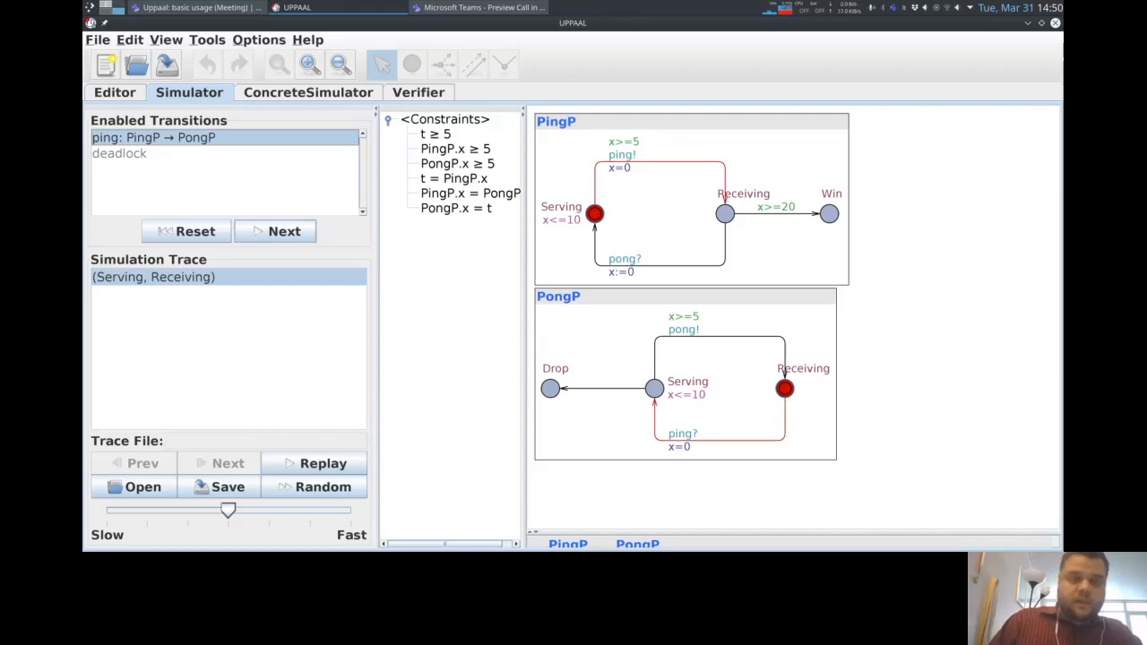
pyautogui.click(315, 487)
pyautogui.click(115, 92)
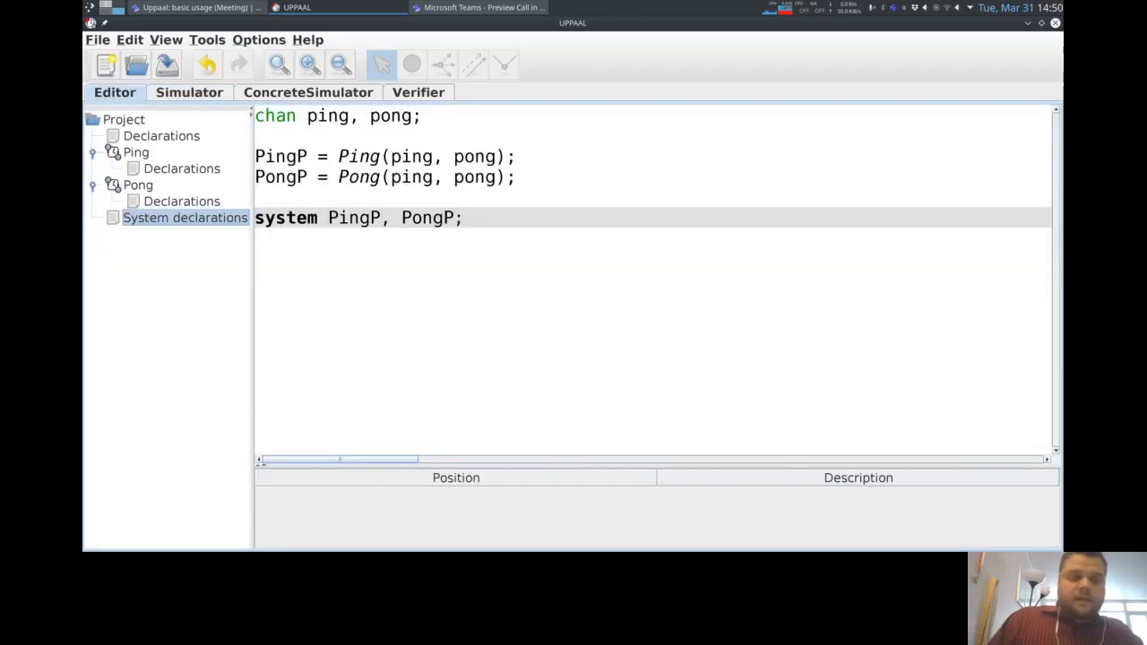
# - Add the parameter "const int[1,2] id" to the PongP instantiation
pyautogui.click(308, 177)
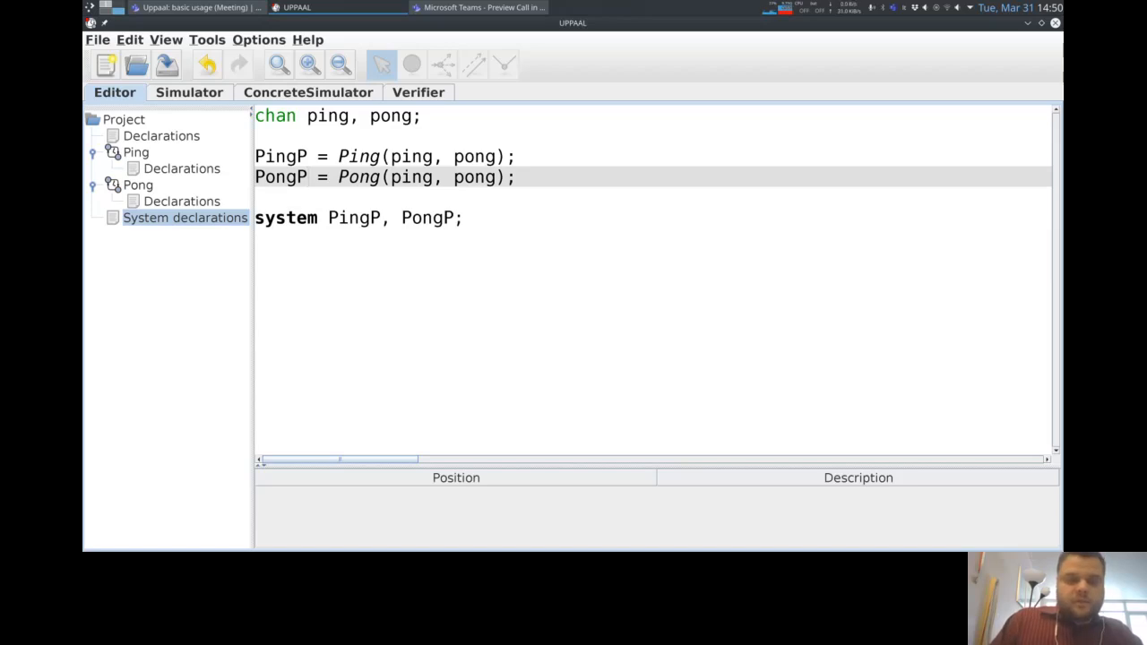
pyautogui.write('()')
pyautogui.press('Left')
pyautogui.write('const int[]')
pyautogui.press('Left')
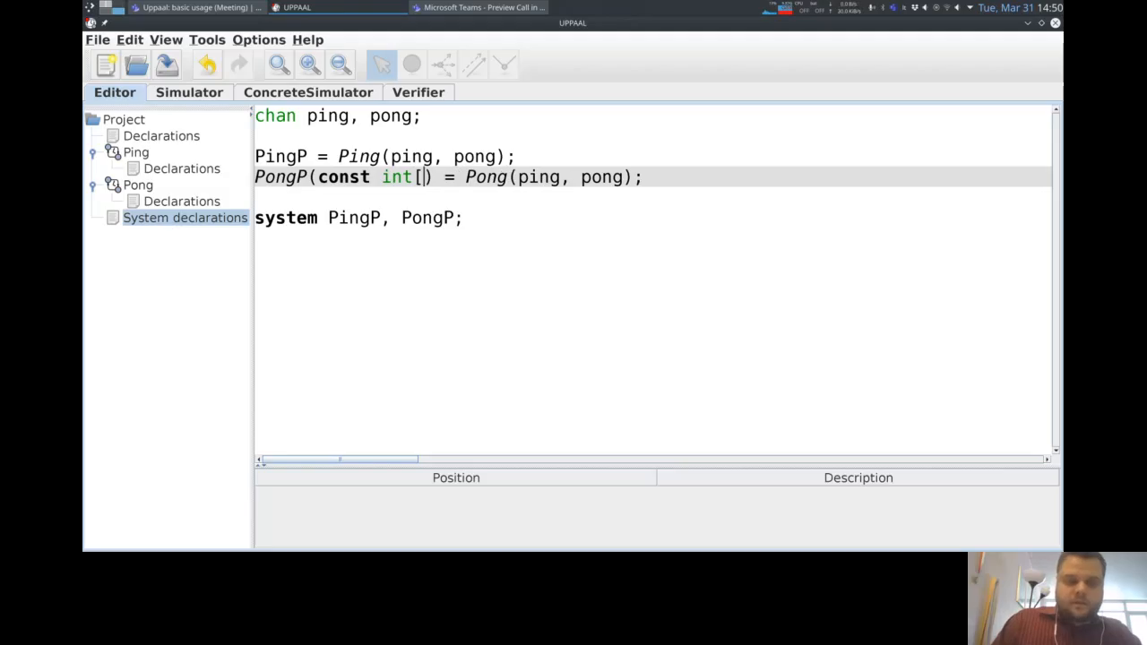
pyautogui.write('1,2')
pyautogui.press('Right')
pyautogui.write('id')
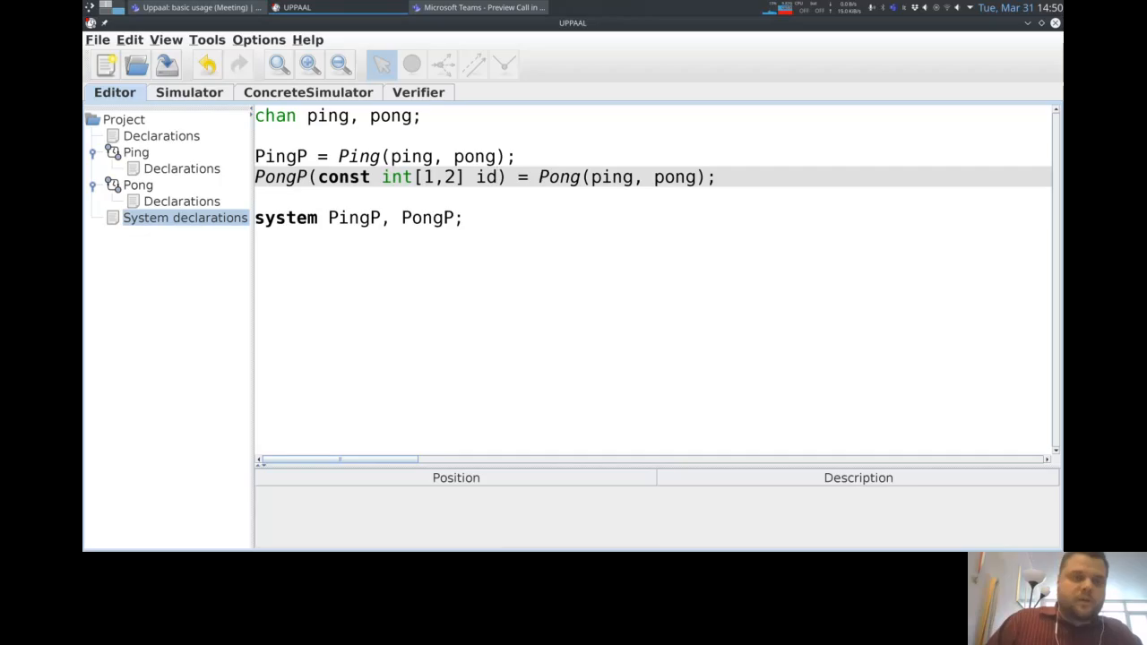
# - Upload the system with the parameterised PongP to the simulator and take three transitions
pyautogui.click(189, 93)
pyautogui.press('Return')
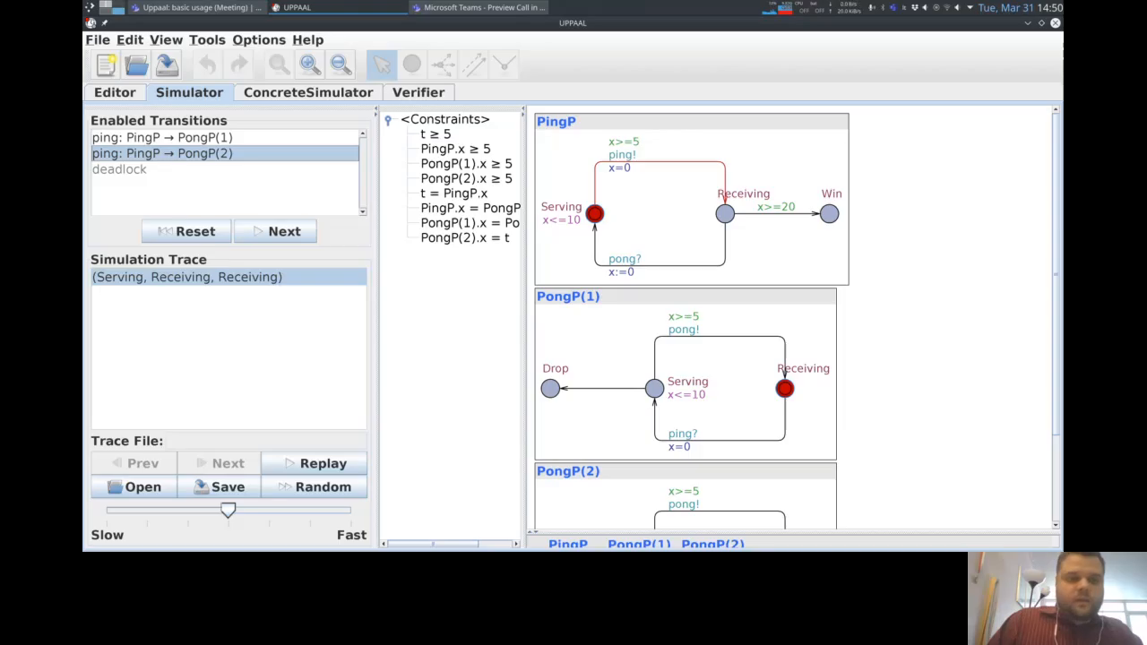
pyautogui.click(275, 231)
pyautogui.click(275, 232)
pyautogui.click(275, 231)
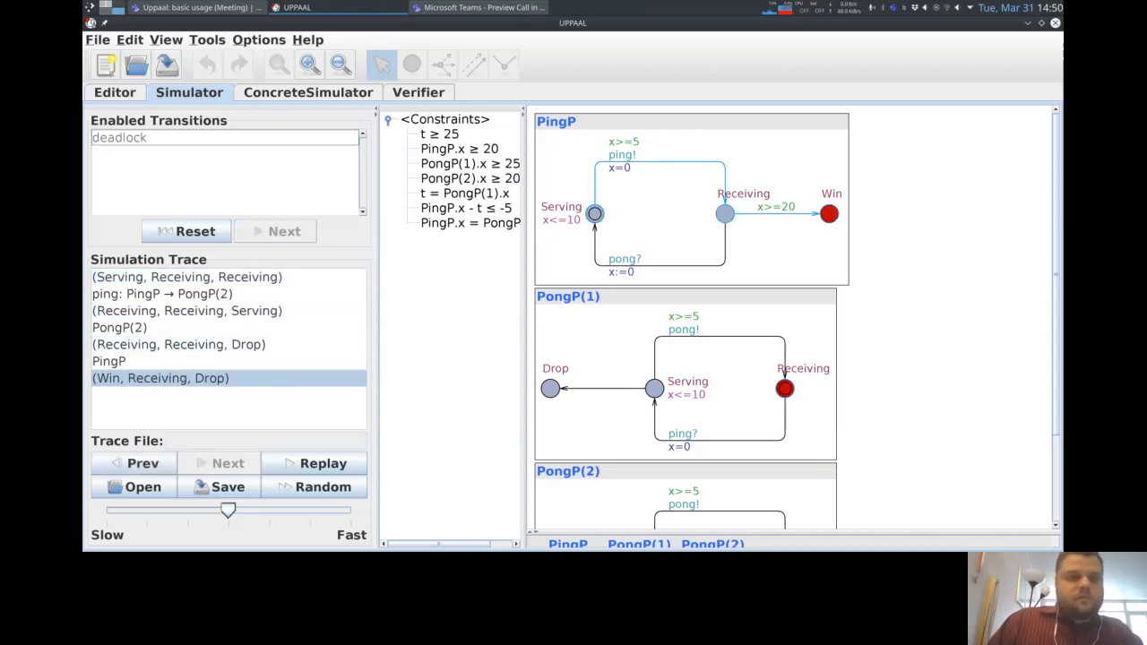
# - Replace the ping and pong channels in the system declarations with a channel array declared as "chan c[2];"
pyautogui.click(115, 93)
pyautogui.press('Up')
pyautogui.press('Up')
pyautogui.press('Up')
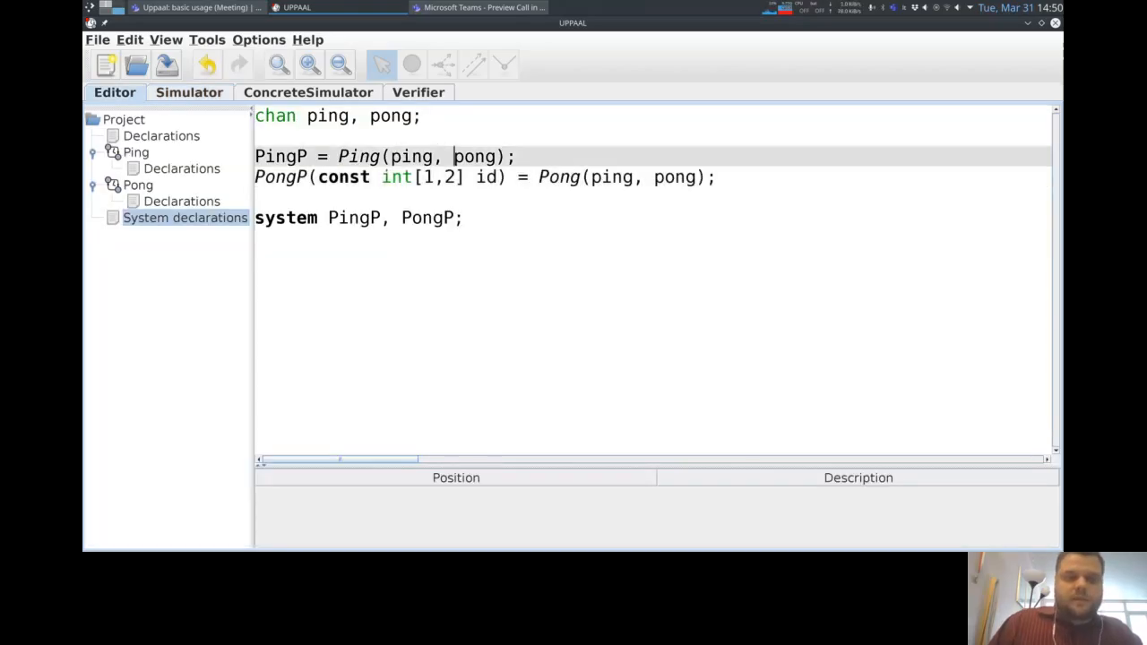
pyautogui.press('Left')
pyautogui.press('BackSpace')
pyautogui.press('BackSpace')
pyautogui.press('BackSpace')
pyautogui.press('BackSpace')
pyautogui.press('BackSpace')
pyautogui.press('BackSpace')
pyautogui.press('BackSpace')
pyautogui.press('BackSpace')
pyautogui.press('BackSpace')
pyautogui.press('BackSpace')
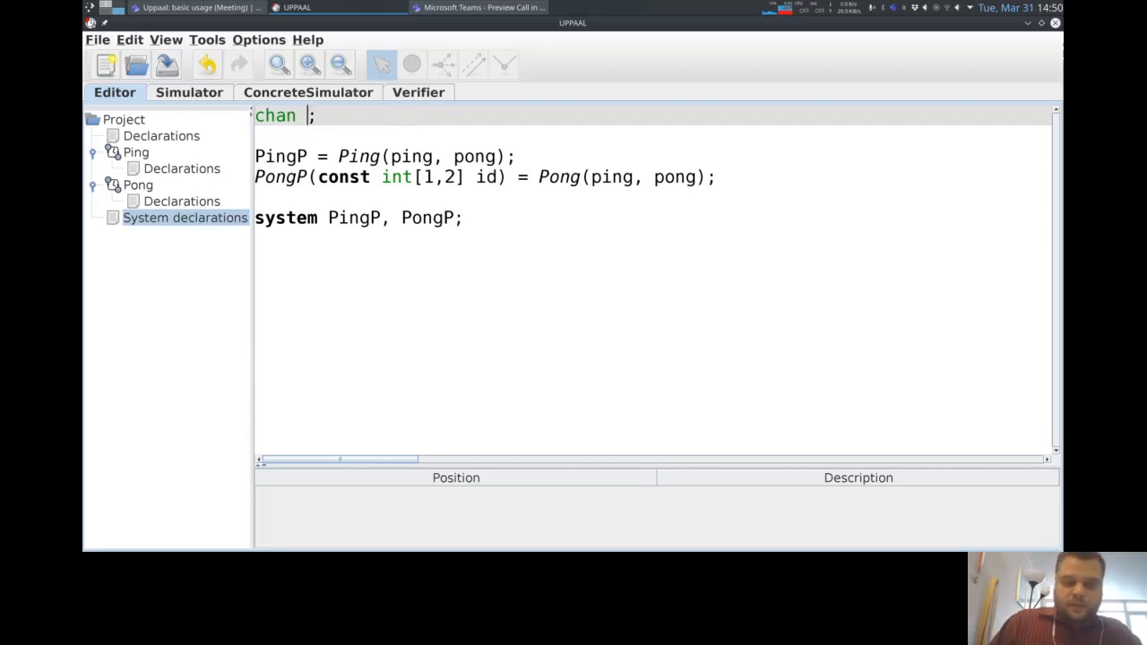
pyautogui.write('c')
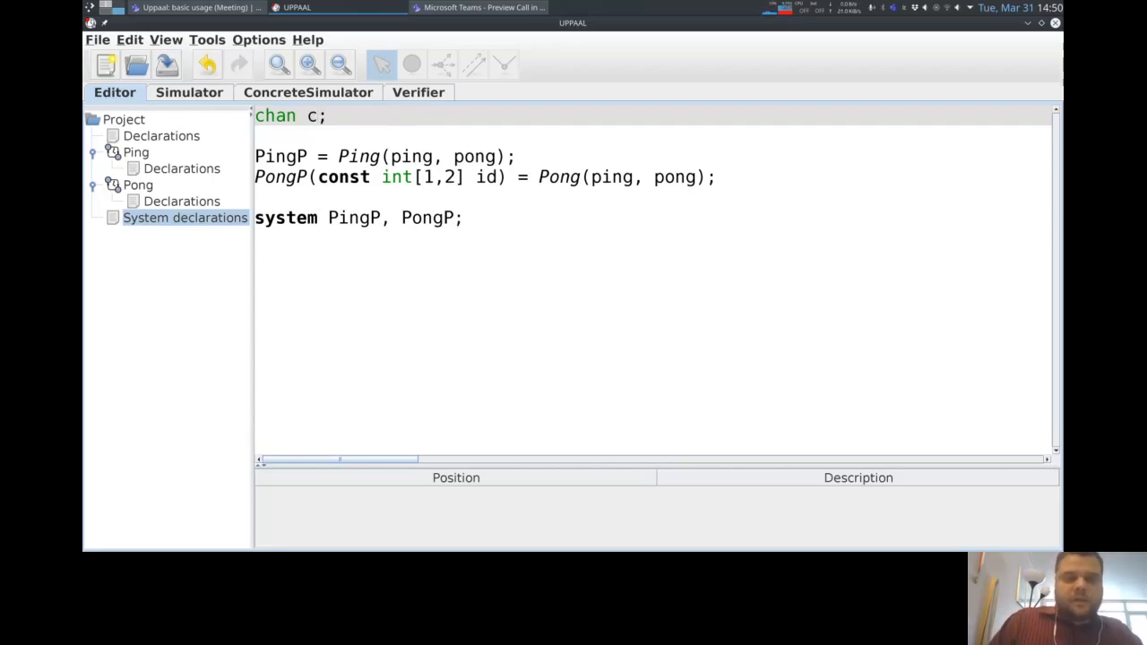
pyautogui.write('[]')
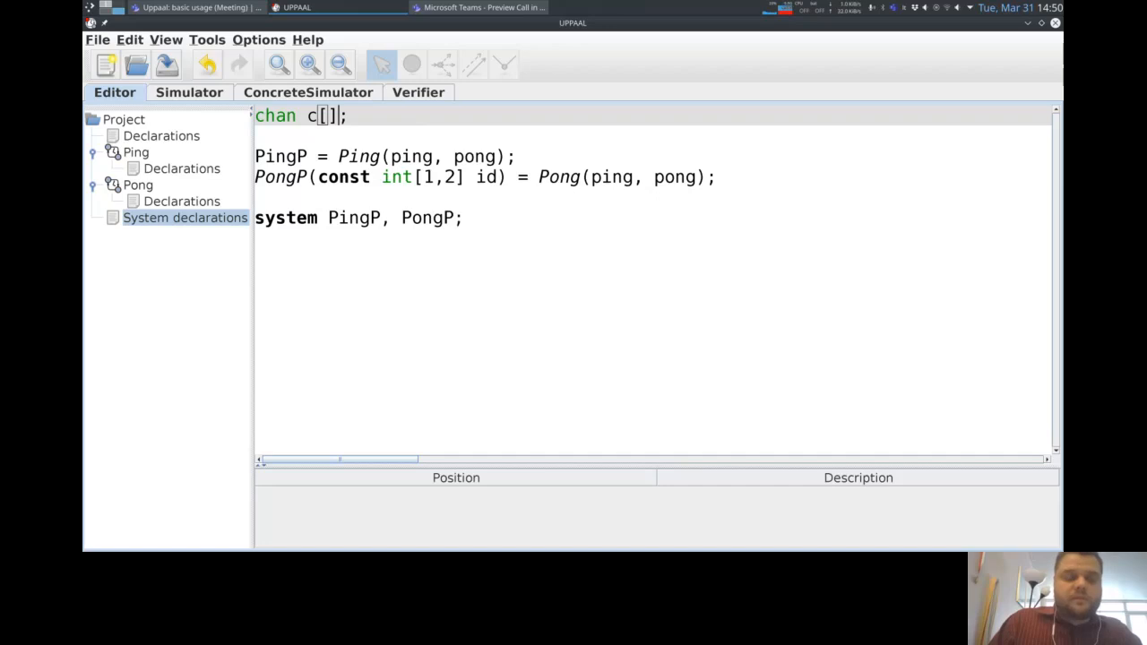
pyautogui.press('Left')
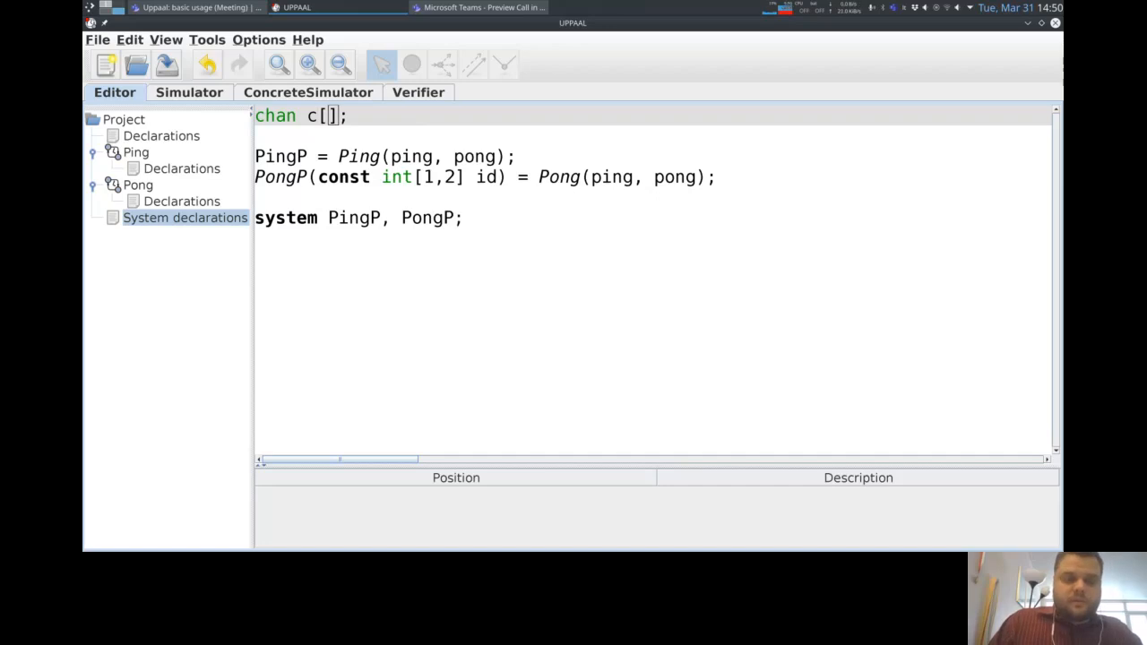
pyautogui.write('2')
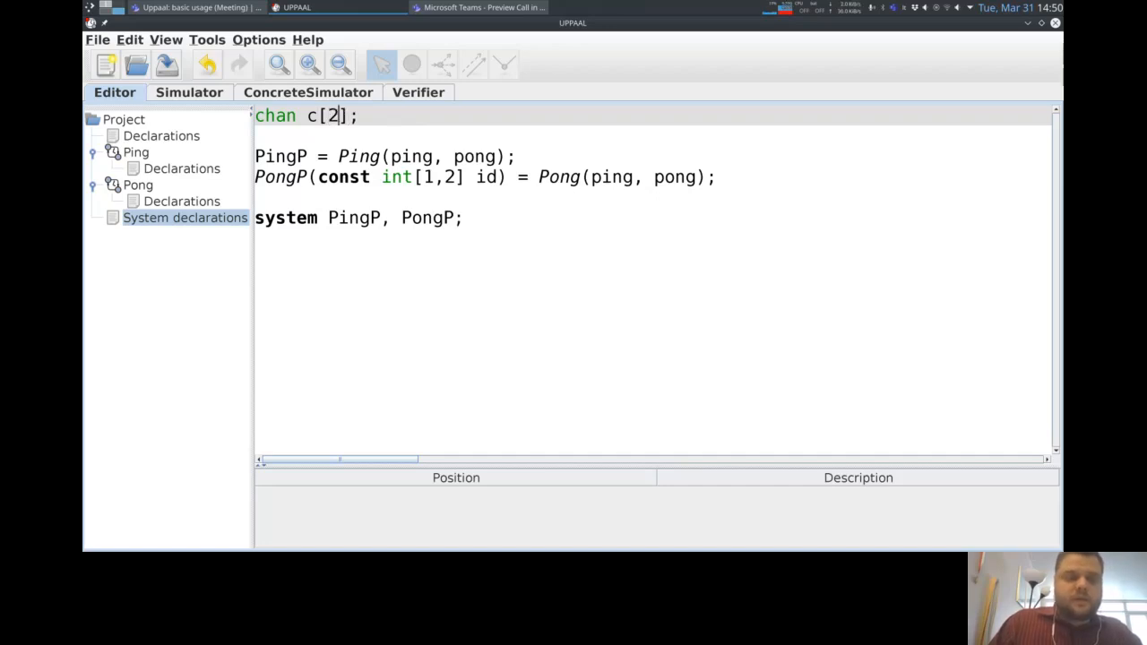
# - Change the arguments of the PingP instantiation to c[0] and c[1]
pyautogui.press('Down')
pyautogui.press('Down')
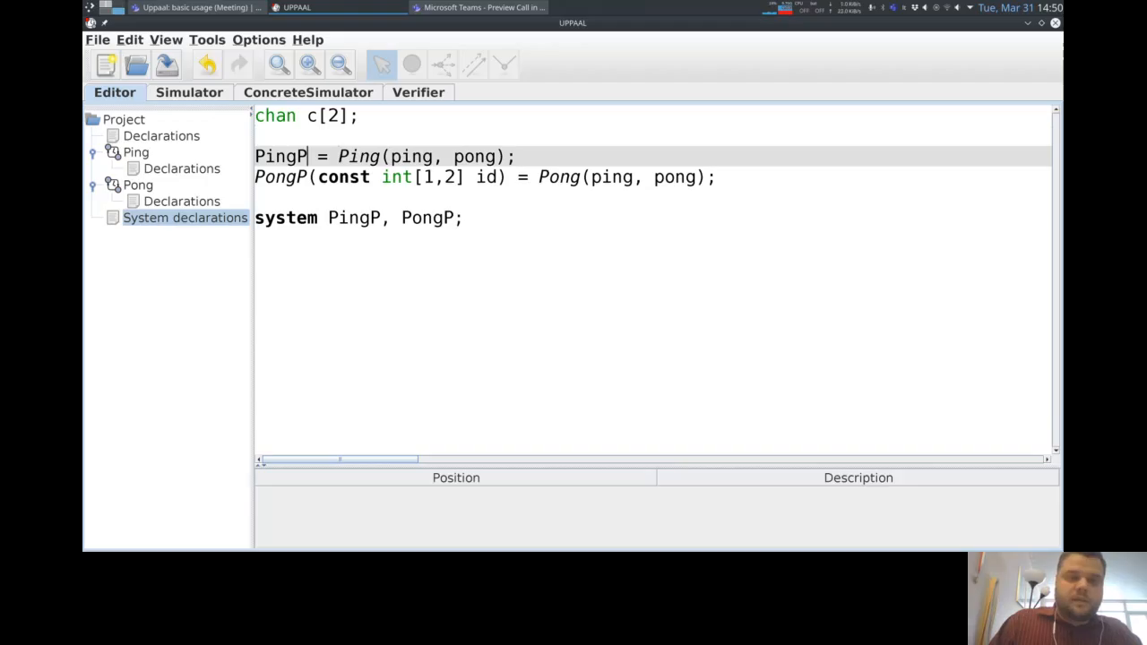
pyautogui.click(432, 156)
pyautogui.press('BackSpace')
pyautogui.press('BackSpace')
pyautogui.press('BackSpace')
pyautogui.press('BackSpace')
pyautogui.write('c[0]')
pyautogui.press('Right')
pyautogui.press('Right')
pyautogui.press('Delete')
pyautogui.press('Delete')
pyautogui.press('Delete')
pyautogui.press('Delete')
pyautogui.write('c[1]')
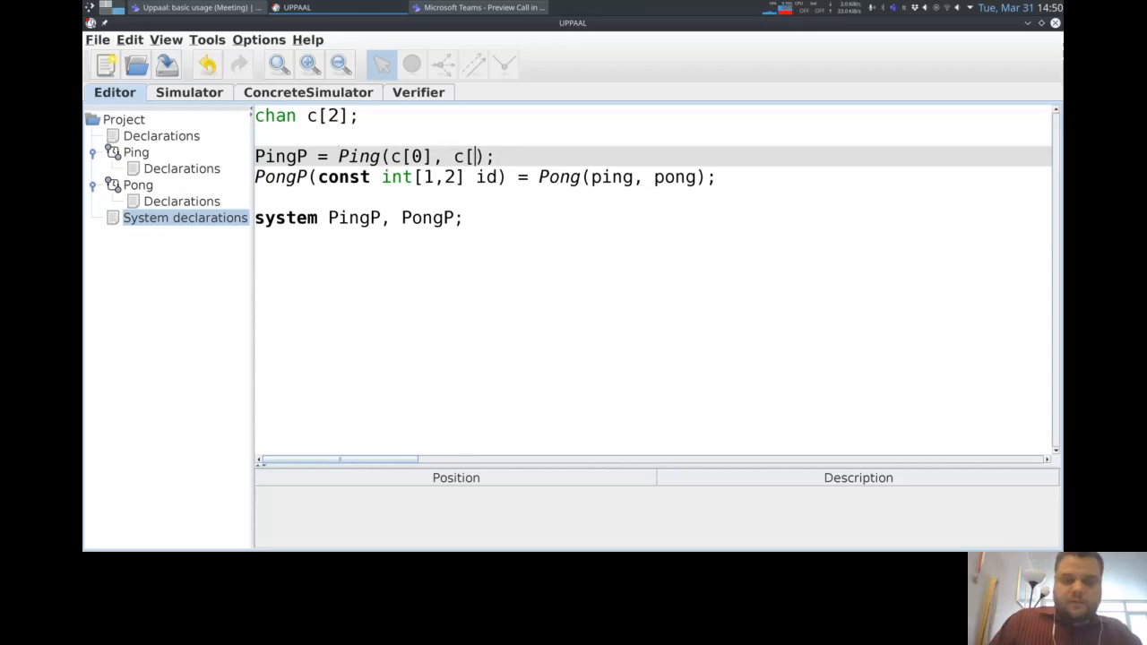
# - Replace the first argument of the PongP instantiation with c[id]
pyautogui.click(486, 176)
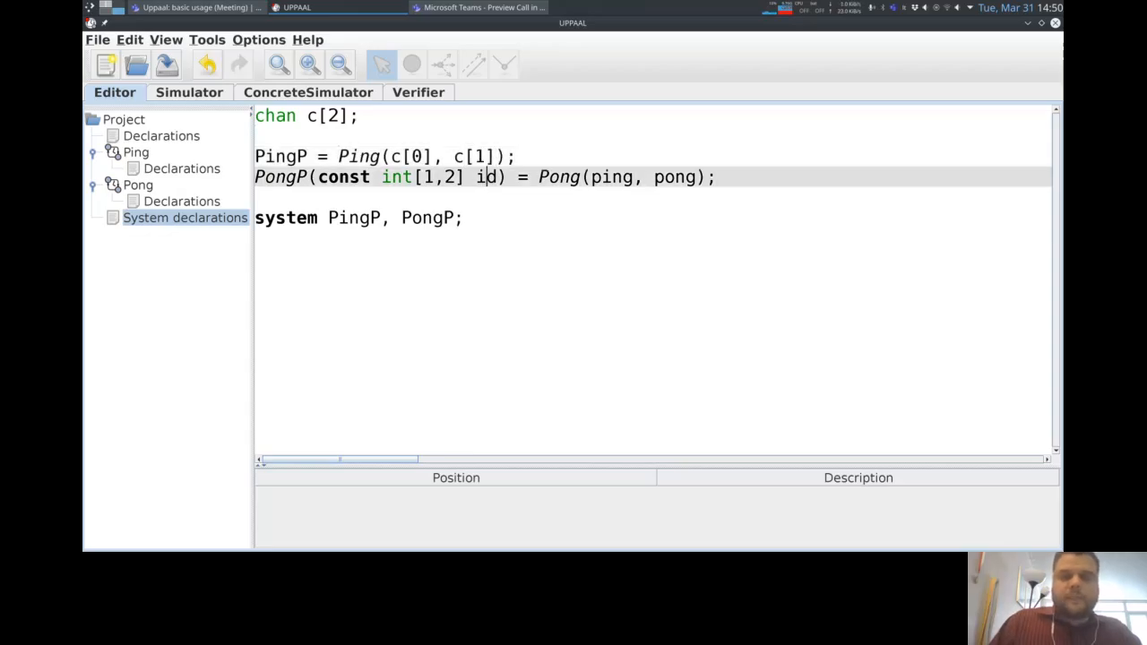
pyautogui.click(528, 177)
pyautogui.press('Right')
pyautogui.press('Right')
pyautogui.press('Right')
pyautogui.press('Right')
pyautogui.press('Right')
pyautogui.press('Right')
pyautogui.press('Right')
pyautogui.press('Right')
pyautogui.press('Right')
pyautogui.press('Right')
pyautogui.press('Right')
pyautogui.press('Left')
pyautogui.press('BackSpace')
pyautogui.press('BackSpace')
pyautogui.press('BackSpace')
pyautogui.press('BackSpace')
pyautogui.write('c[')
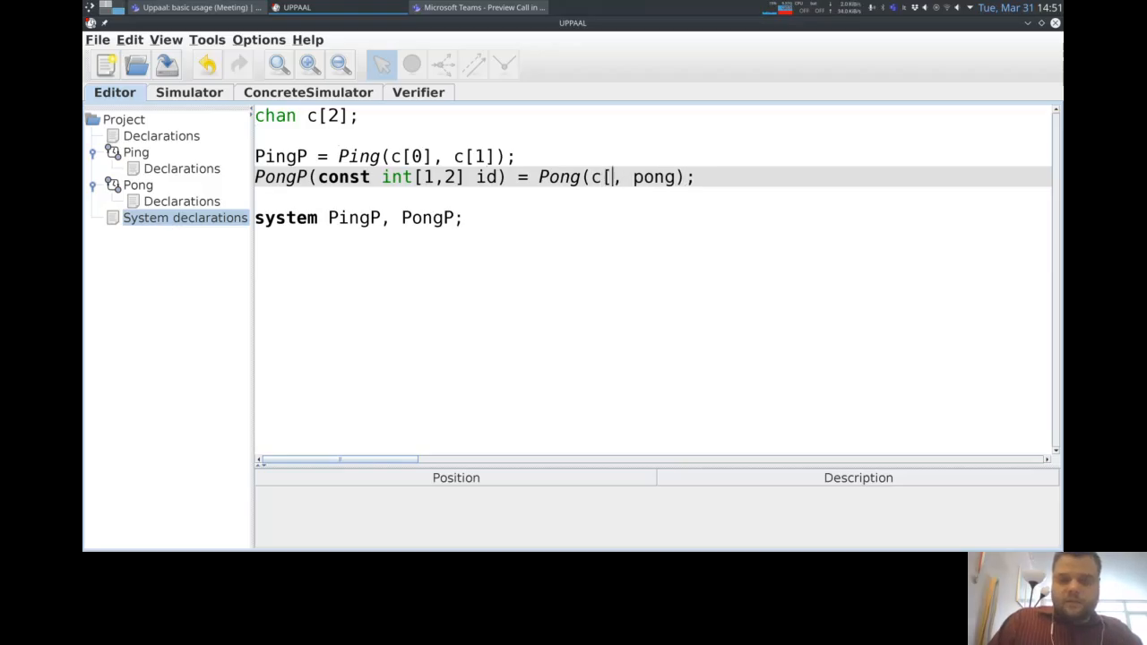
pyautogui.write('id]')
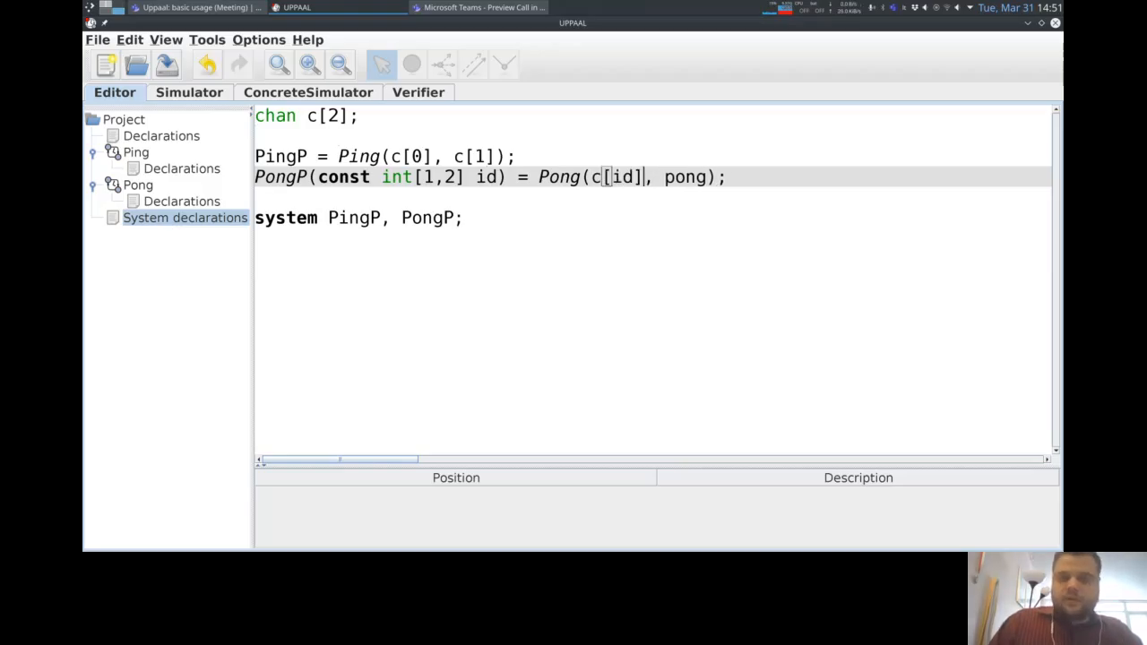
# - Replace the second argument of the PongP instantiation, pong, with c[id]
pyautogui.press('Right')
pyautogui.press('Right')
pyautogui.press('Right')
pyautogui.press('Right')
pyautogui.press('Right')
pyautogui.press('Right')
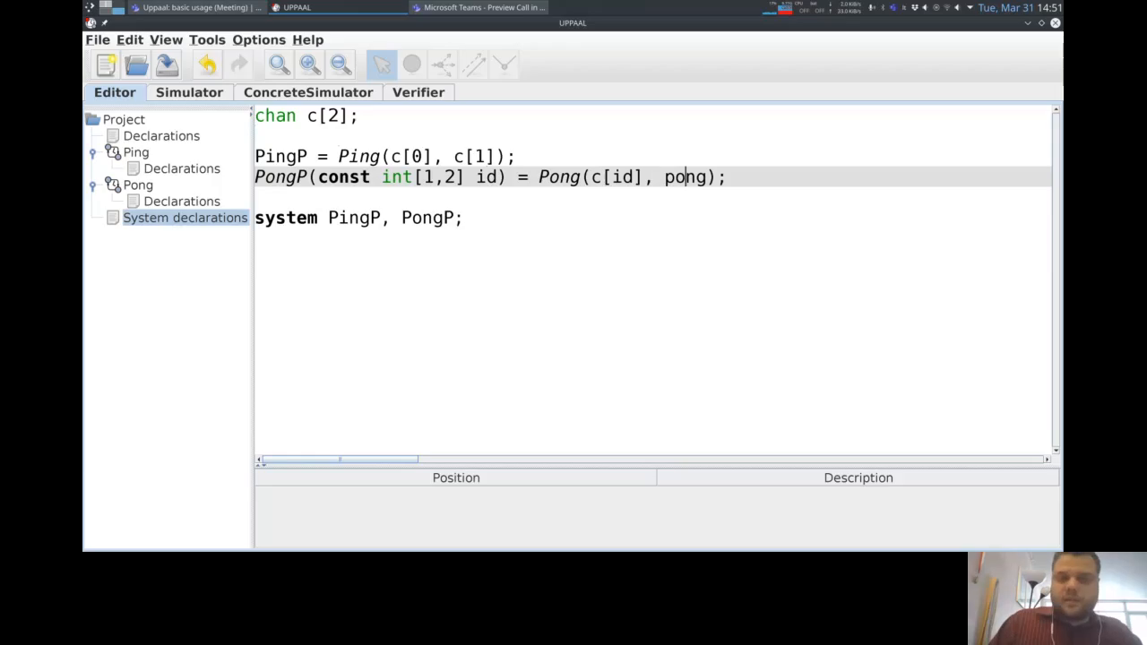
pyautogui.press('BackSpace')
pyautogui.press('BackSpace')
pyautogui.press('BackSpace')
pyautogui.press('BackSpace')
pyautogui.write('c[')
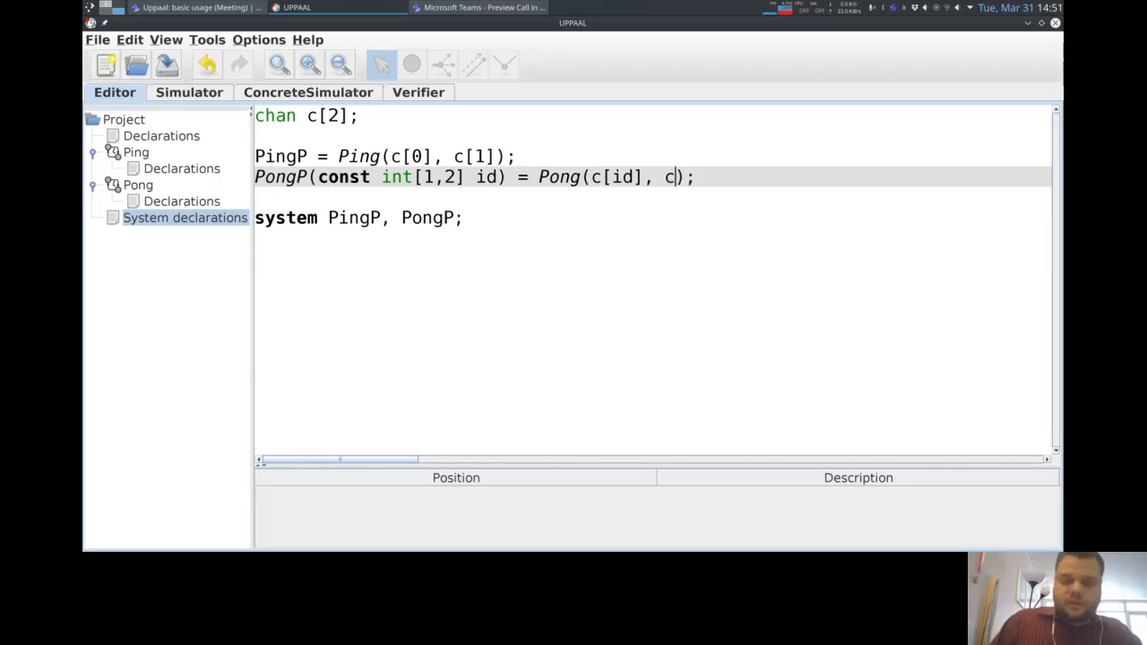
pyautogui.write('id')
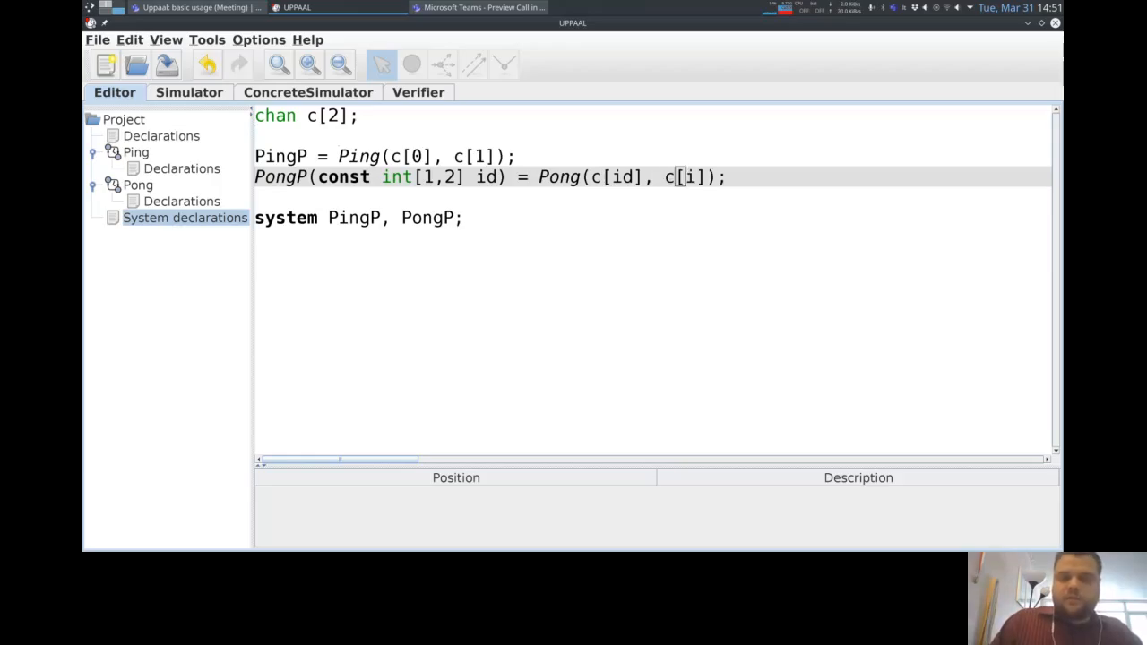
pyautogui.write(']')
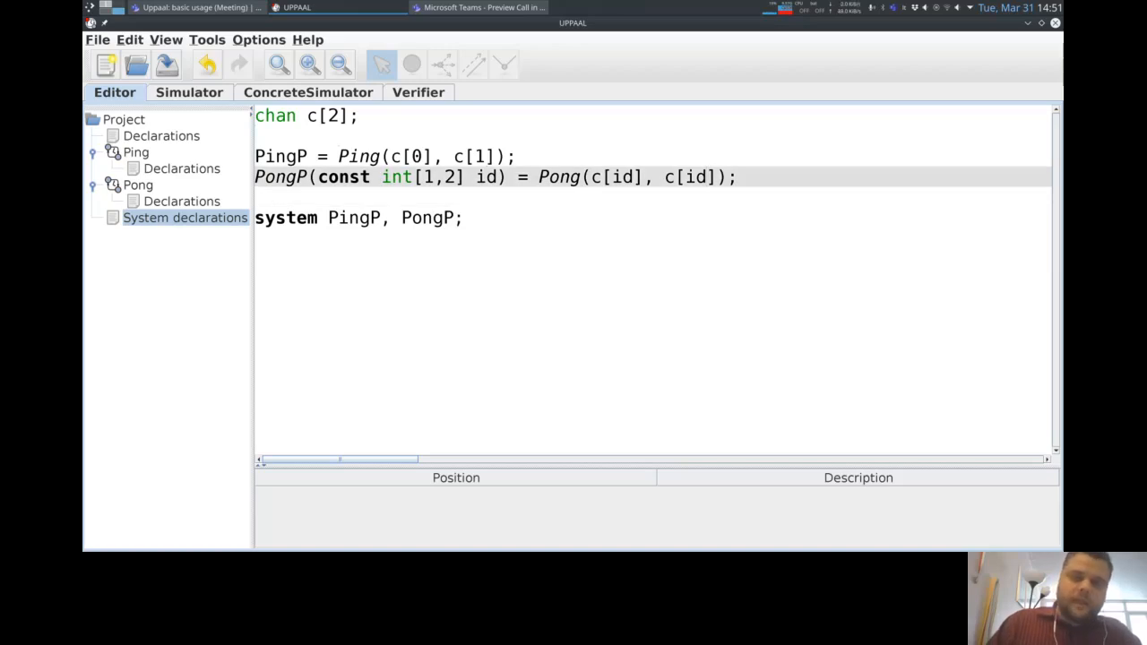
# - Change the index in the second argument of the PongP instantiation to 2-id
pyautogui.click(560, 177)
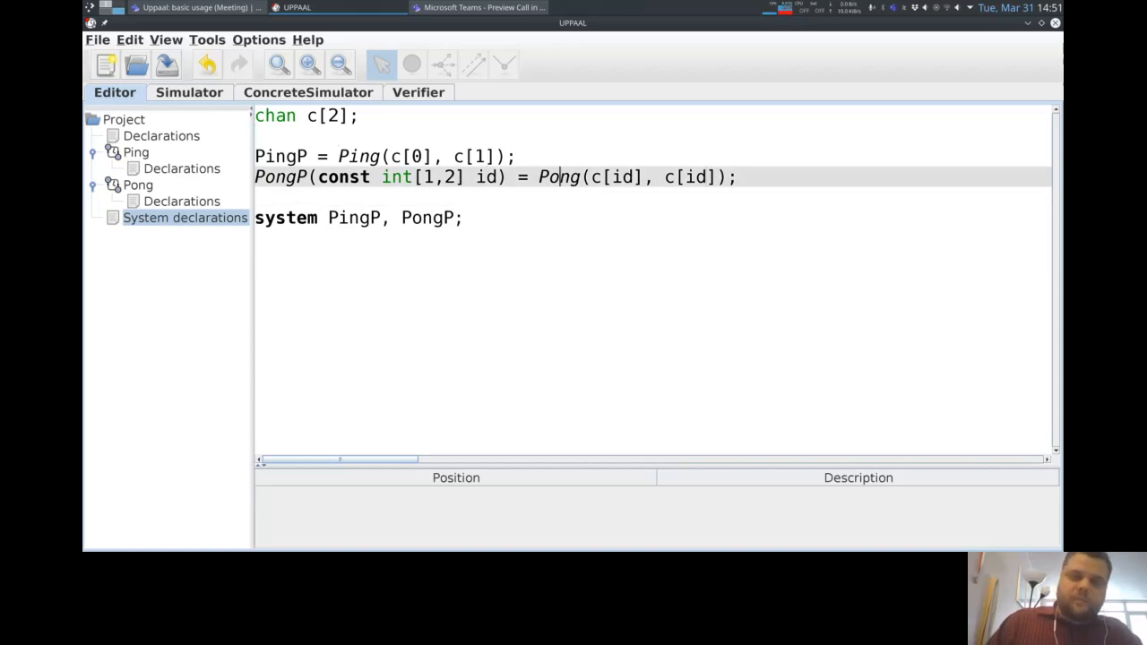
pyautogui.click(675, 177)
pyautogui.press('Right')
pyautogui.write('1')
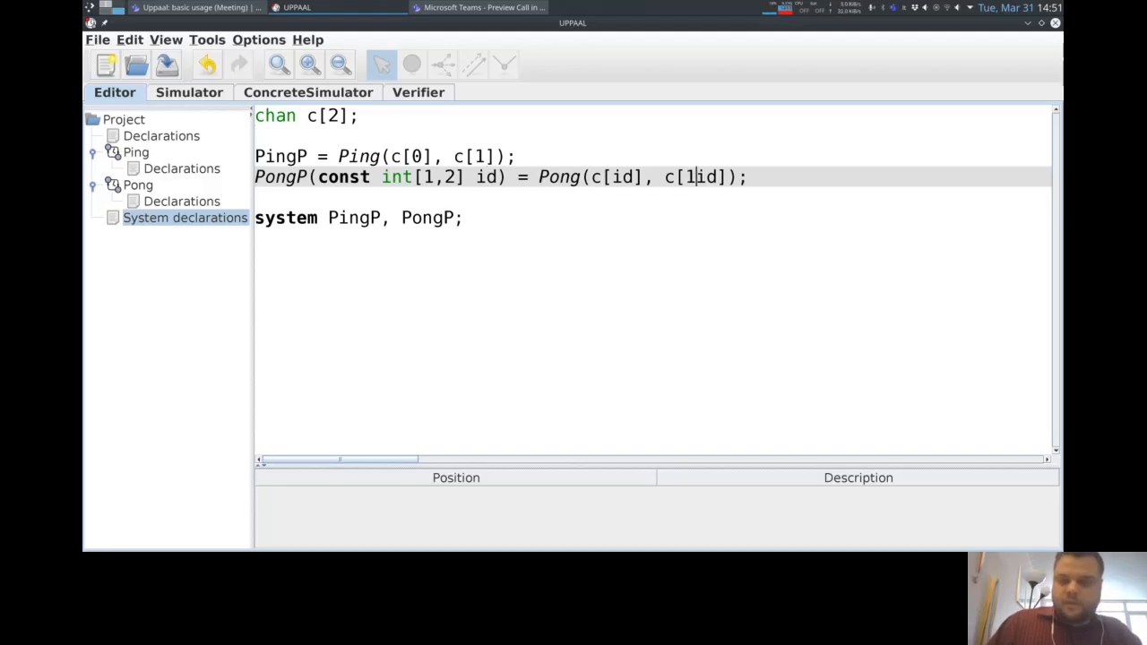
pyautogui.write('-')
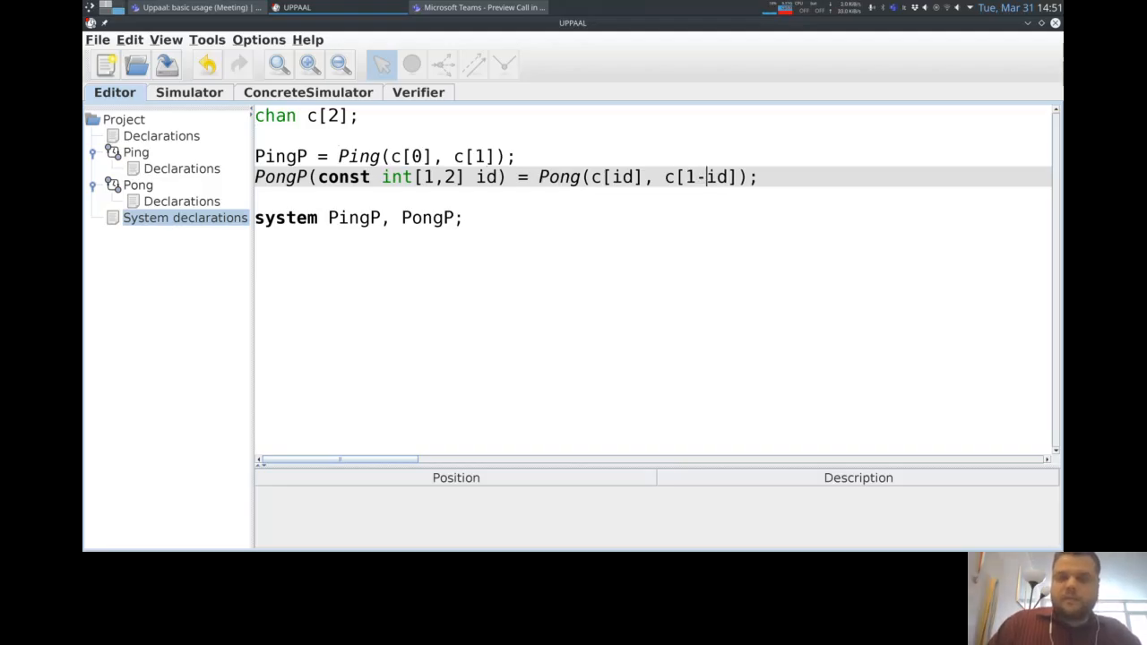
pyautogui.press('Left')
pyautogui.press('BackSpace')
pyautogui.write('2')
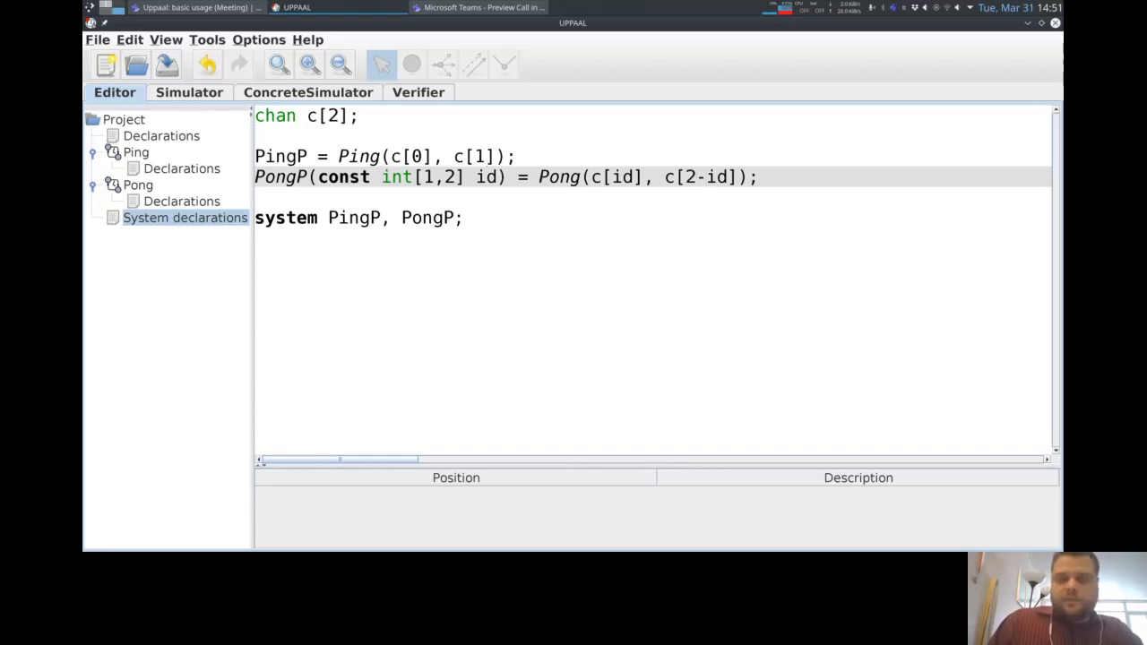
# - Check the PongP line's id parameter range against the channel indexes used in its two arguments
pyautogui.press('Left')
pyautogui.press('Left')
pyautogui.press('Left')
pyautogui.press('Left')
pyautogui.press('Left')
pyautogui.press('Left')
pyautogui.press('Left')
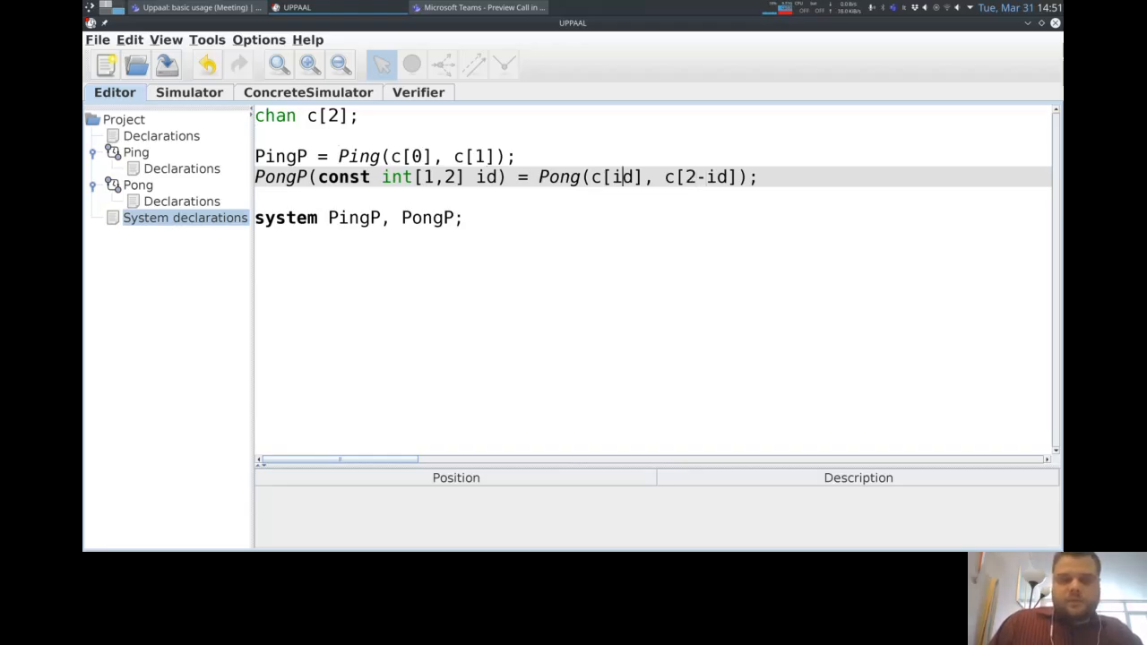
pyautogui.press('Left')
pyautogui.press('Left')
pyautogui.press('Left')
pyautogui.press('Left')
pyautogui.press('Left')
pyautogui.press('Left')
pyautogui.press('Left')
pyautogui.press('Left')
pyautogui.press('Left')
pyautogui.press('Left')
pyautogui.press('Left')
pyautogui.press('Left')
pyautogui.press('Left')
pyautogui.press('Left')
pyautogui.press('Left')
pyautogui.press('Left')
pyautogui.press('Left')
pyautogui.press('Left')
pyautogui.press('Left')
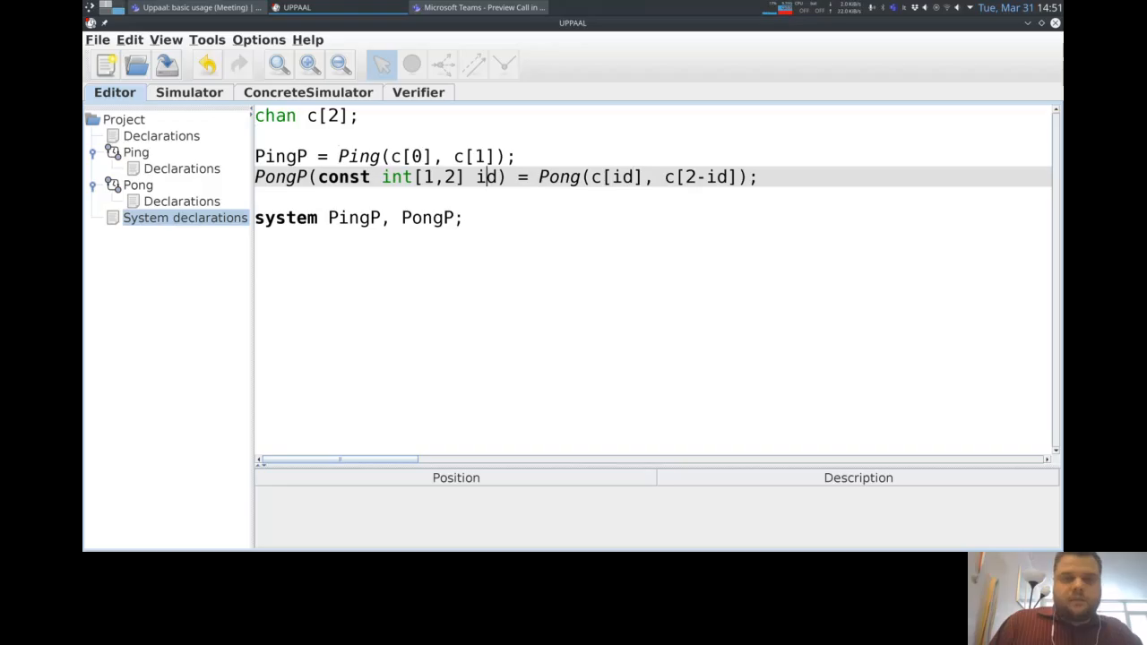
pyautogui.press('Right')
pyautogui.press('Right')
pyautogui.press('Right')
pyautogui.press('Right')
pyautogui.press('Right')
pyautogui.press('Right')
pyautogui.press('Right')
pyautogui.press('Right')
pyautogui.press('Right')
pyautogui.press('Right')
pyautogui.press('Right')
pyautogui.press('Right')
pyautogui.press('Right')
pyautogui.press('Right')
pyautogui.press('Right')
pyautogui.press('Right')
pyautogui.press('Right')
pyautogui.press('Right')
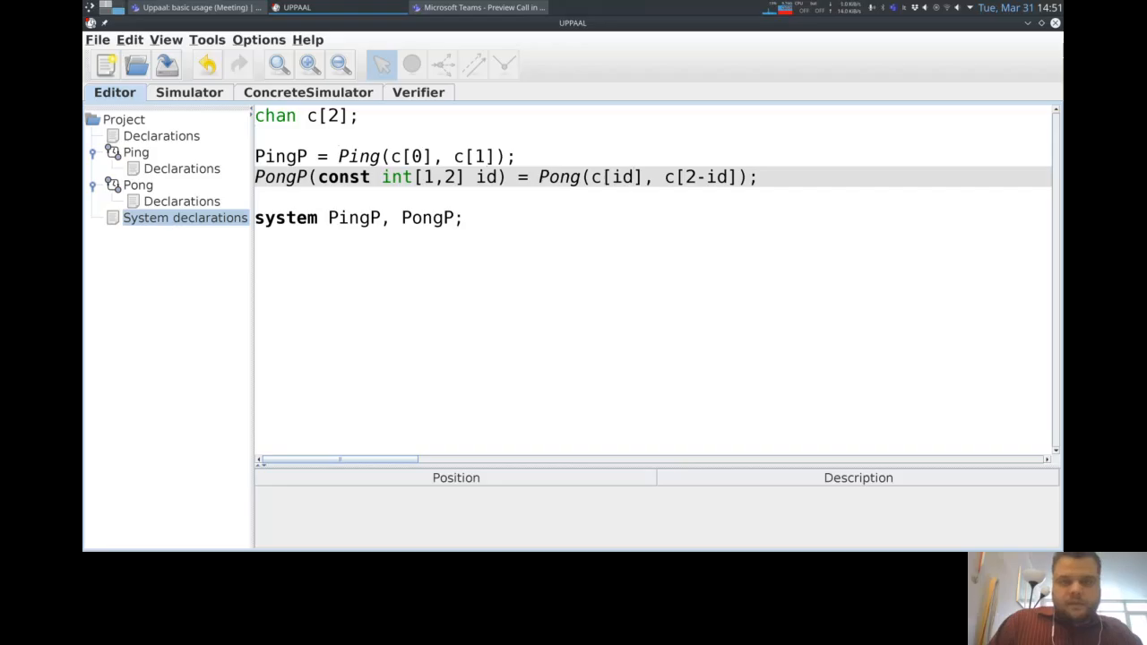
# - Compare the size of the declared channel array c with the first channel index used in the PongP instantiation
pyautogui.press('Up')
pyautogui.press('Up')
pyautogui.press('Up')
pyautogui.press('Left')
pyautogui.press('Left')
pyautogui.press('Left')
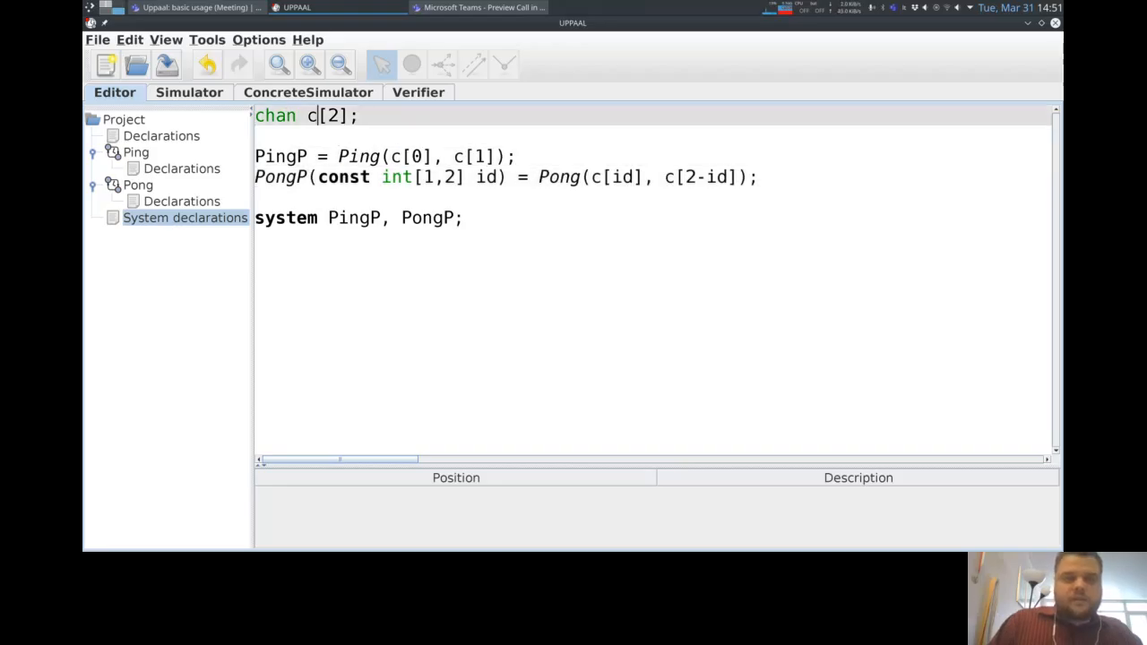
pyautogui.press('Right')
pyautogui.press('Right')
pyautogui.press('Down')
pyautogui.press('Down')
pyautogui.press('Down')
pyautogui.press('Down')
pyautogui.press('Left')
pyautogui.press('Left')
pyautogui.press('Left')
pyautogui.press('Left')
pyautogui.press('Left')
pyautogui.press('Left')
pyautogui.press('Left')
pyautogui.press('Left')
pyautogui.press('Left')
pyautogui.press('Left')
pyautogui.press('Left')
pyautogui.press('Left')
pyautogui.press('Left')
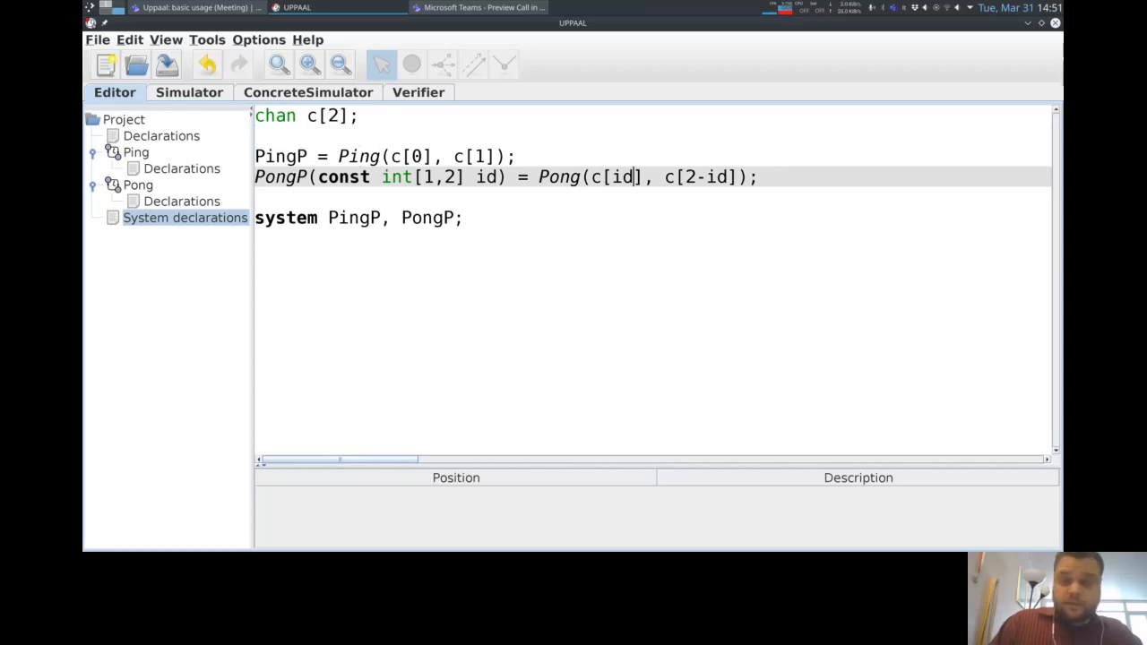
# - Change the first channel index of the PongP instantiation to id-1, and try subtracting 1 from the second index as well
pyautogui.write('-1')
pyautogui.press('Right')
pyautogui.press('Right')
pyautogui.press('Right')
pyautogui.press('Right')
pyautogui.press('Right')
pyautogui.press('Right')
pyautogui.press('Right')
pyautogui.press('Right')
pyautogui.press('Right')
pyautogui.write('-1')
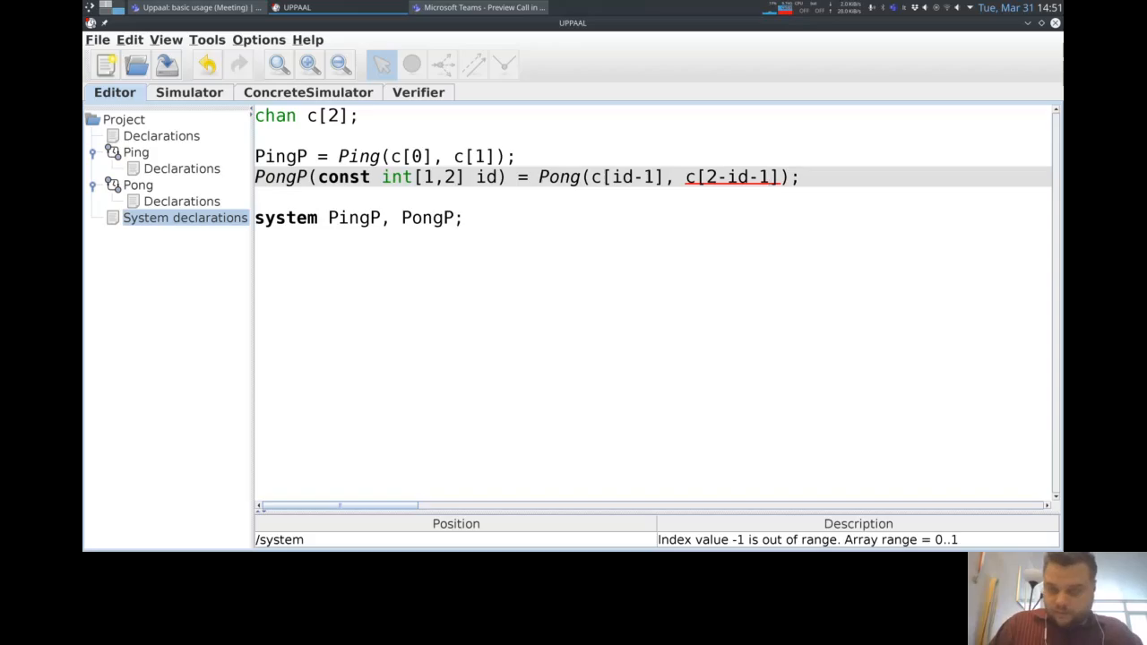
pyautogui.press('BackSpace')
pyautogui.press('BackSpace')
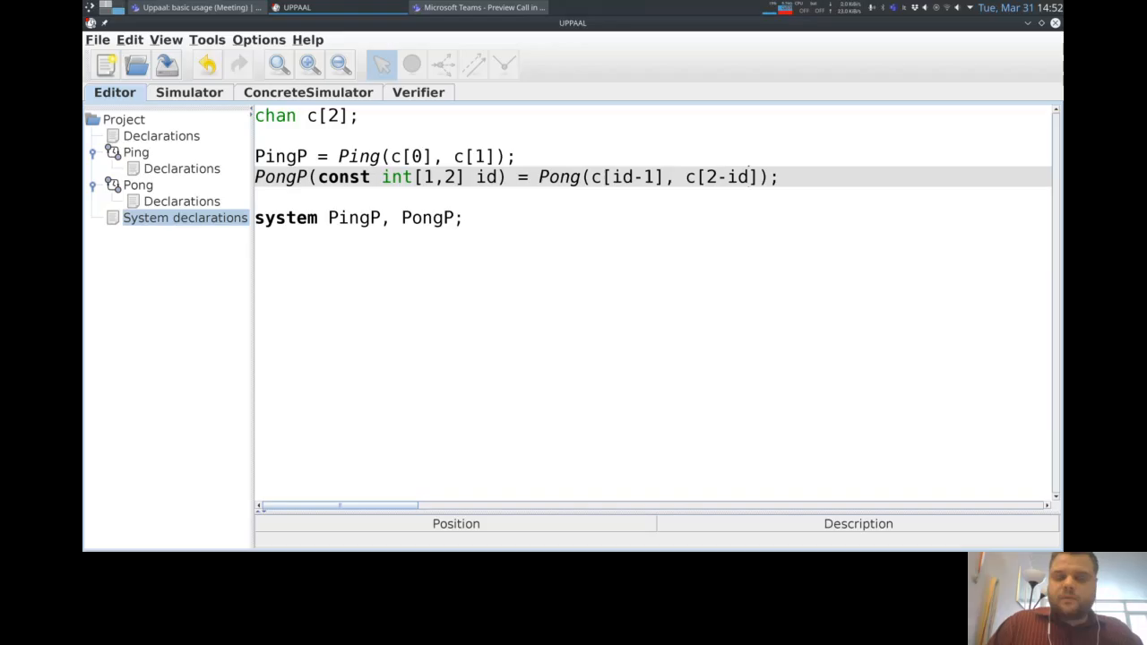
# - Set the range of PongP's id parameter to int[0,1]
pyautogui.press('Left')
pyautogui.press('Left')
pyautogui.press('Left')
pyautogui.press('Left')
pyautogui.press('Left')
pyautogui.press('Left')
pyautogui.press('Left')
pyautogui.press('Left')
pyautogui.press('Left')
pyautogui.press('Left')
pyautogui.press('Left')
pyautogui.press('Left')
pyautogui.press('Left')
pyautogui.press('Left')
pyautogui.press('Left')
pyautogui.press('Left')
pyautogui.press('Left')
pyautogui.press('Left')
pyautogui.press('Left')
pyautogui.press('Left')
pyautogui.press('Left')
pyautogui.press('Left')
pyautogui.press('Left')
pyautogui.press('Left')
pyautogui.press('Left')
pyautogui.press('Left')
pyautogui.press('Left')
pyautogui.press('Left')
pyautogui.press('Left')
pyautogui.press('Left')
pyautogui.press('BackSpace')
pyautogui.write('0')
pyautogui.press('Right')
pyautogui.press('Delete')
pyautogui.write('1')
# - Reduce the first channel argument of the PongP instantiation to c[id]
pyautogui.press('Right')
pyautogui.press('Right')
pyautogui.press('Right')
pyautogui.press('Right')
pyautogui.press('Right')
pyautogui.press('Right')
pyautogui.press('Right')
pyautogui.press('Right')
pyautogui.press('Right')
pyautogui.press('Right')
pyautogui.press('Right')
pyautogui.press('Right')
pyautogui.press('Right')
pyautogui.press('Right')
pyautogui.press('Right')
pyautogui.press('Right')
pyautogui.press('Right')
pyautogui.press('Right')
pyautogui.press('Right')
pyautogui.press('Right')
pyautogui.press('Left')
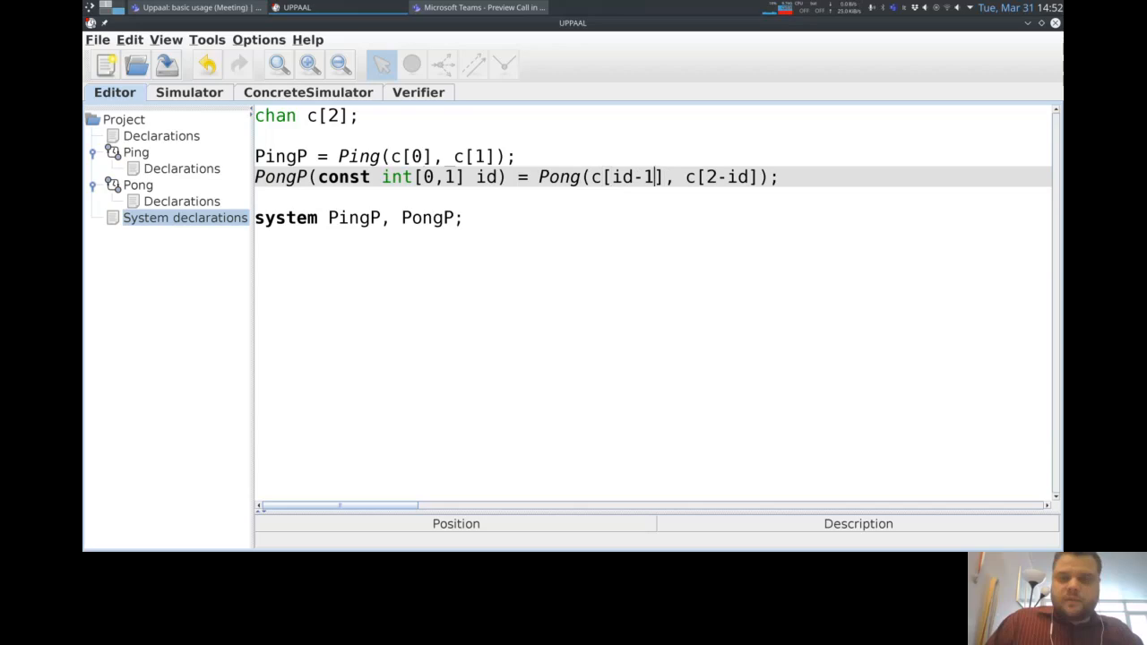
pyautogui.press('BackSpace')
pyautogui.press('BackSpace')
# - Change the second channel argument of the PongP instantiation to c[1-id]
pyautogui.press('Right')
pyautogui.press('Right')
pyautogui.press('Right')
pyautogui.press('Right')
pyautogui.press('Right')
pyautogui.press('Right')
pyautogui.press('Right')
pyautogui.press('Right')
pyautogui.press('Right')
pyautogui.press('Left')
pyautogui.press('Left')
pyautogui.press('Left')
pyautogui.press('BackSpace')
pyautogui.write('1')
pyautogui.press('Right')
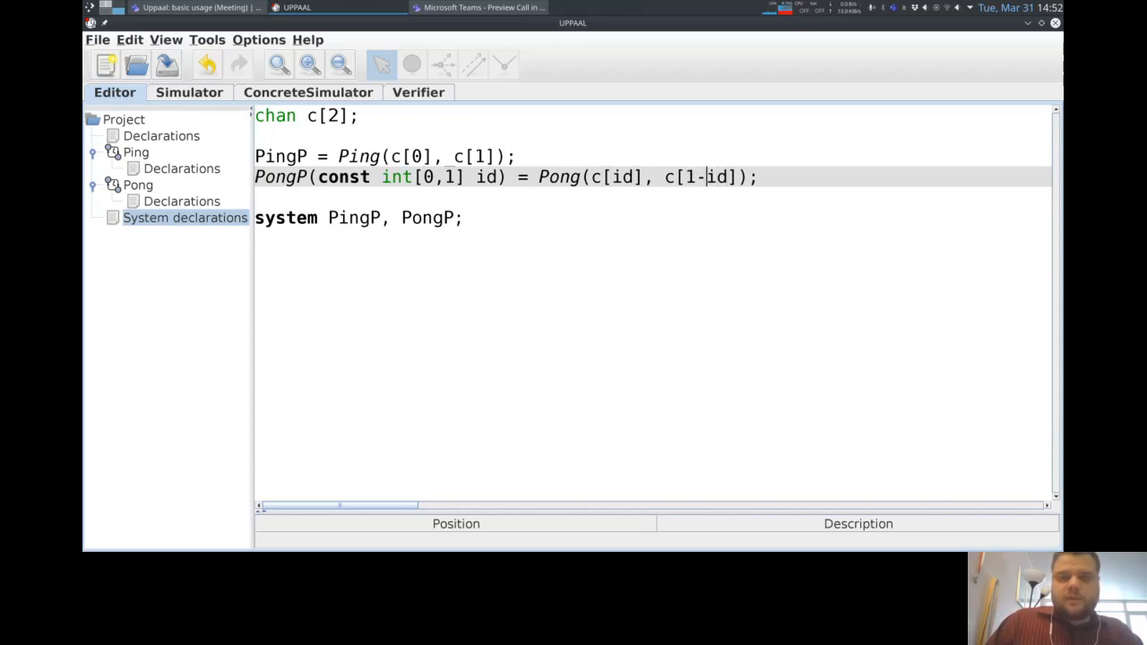
pyautogui.press('Left')
pyautogui.press('Left')
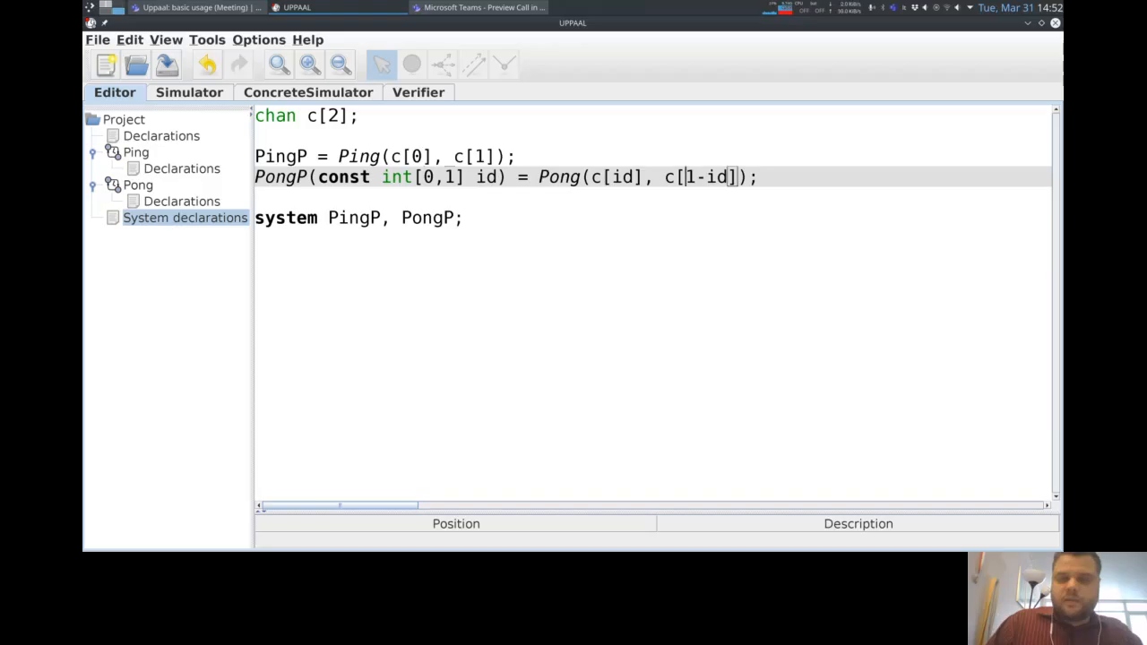
pyautogui.hotkey('shift', 'Right')
pyautogui.hotkey('shift', 'Right')
pyautogui.hotkey('shift', 'Right')
pyautogui.hotkey('shift', 'Right')
pyautogui.press('Right')
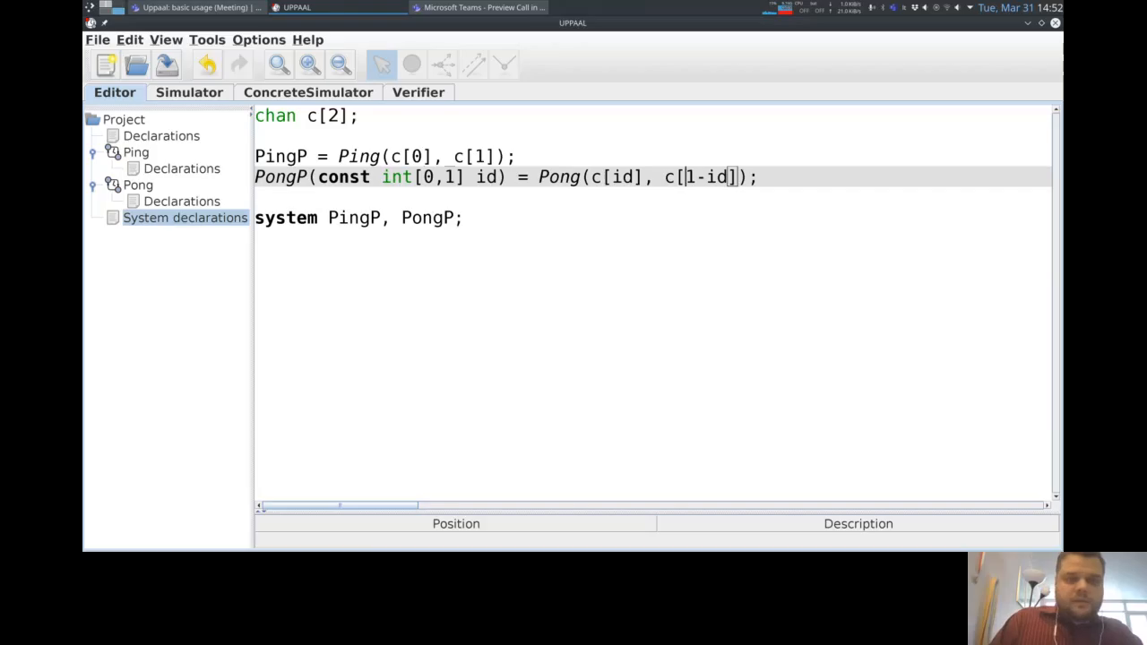
# - Load the updated system into the simulator, fit all three processes in view, and simulate a trace from the initial state
pyautogui.hotkey('ctrl', 'pagedown')
pyautogui.press('Return')
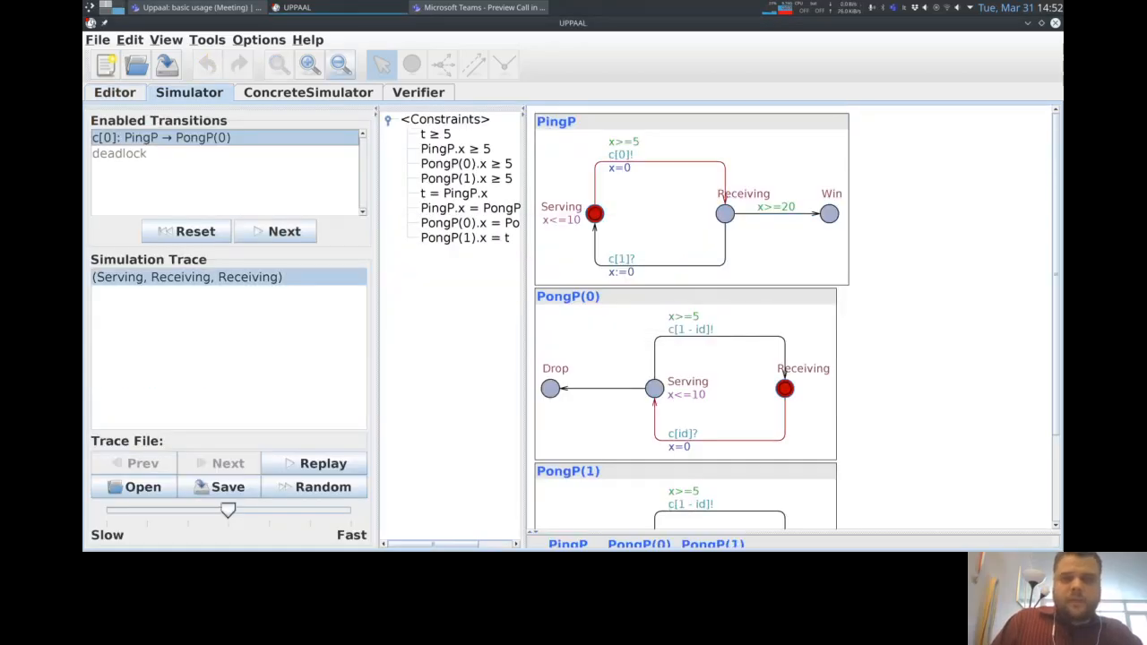
pyautogui.click(339, 64)
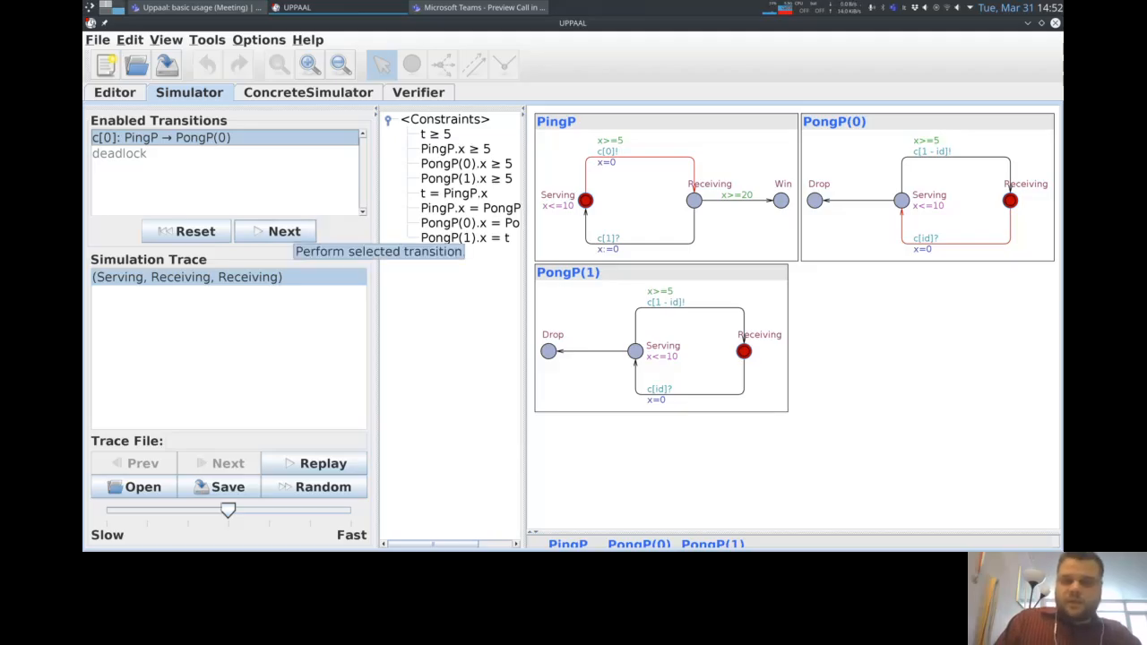
pyautogui.click(284, 232)
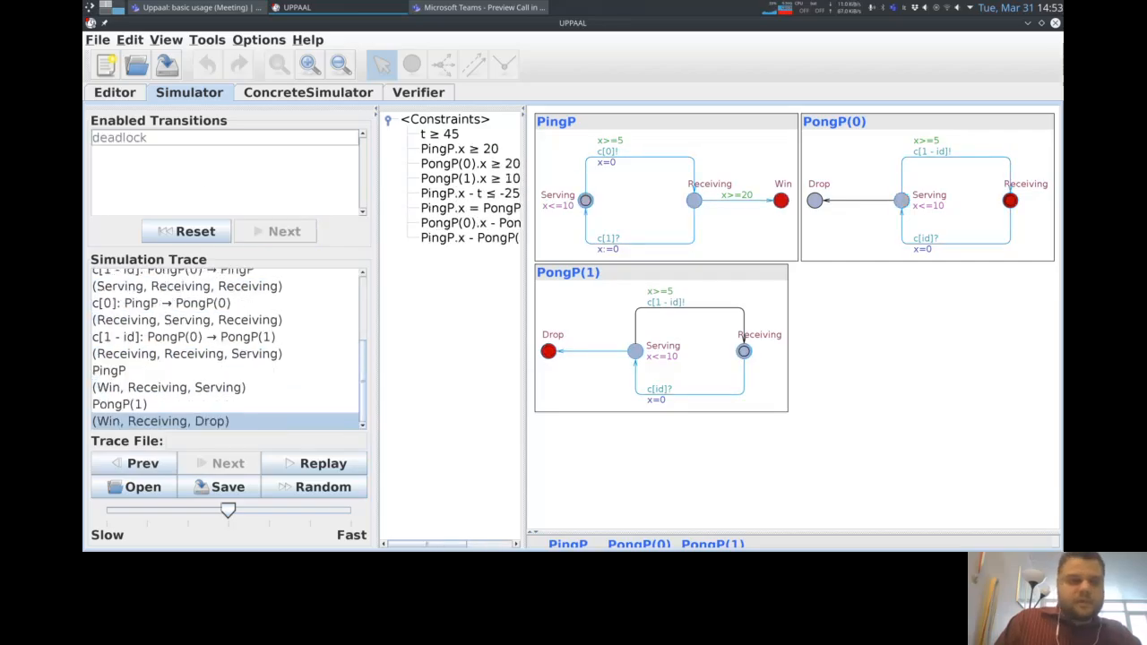
# - Step back and forth through the simulation trace to examine how PingP, PongP(0) and PongP(1) exchange the ball
pyautogui.click(108, 369)
pyautogui.press('Up')
pyautogui.press('Up')
pyautogui.press('Up')
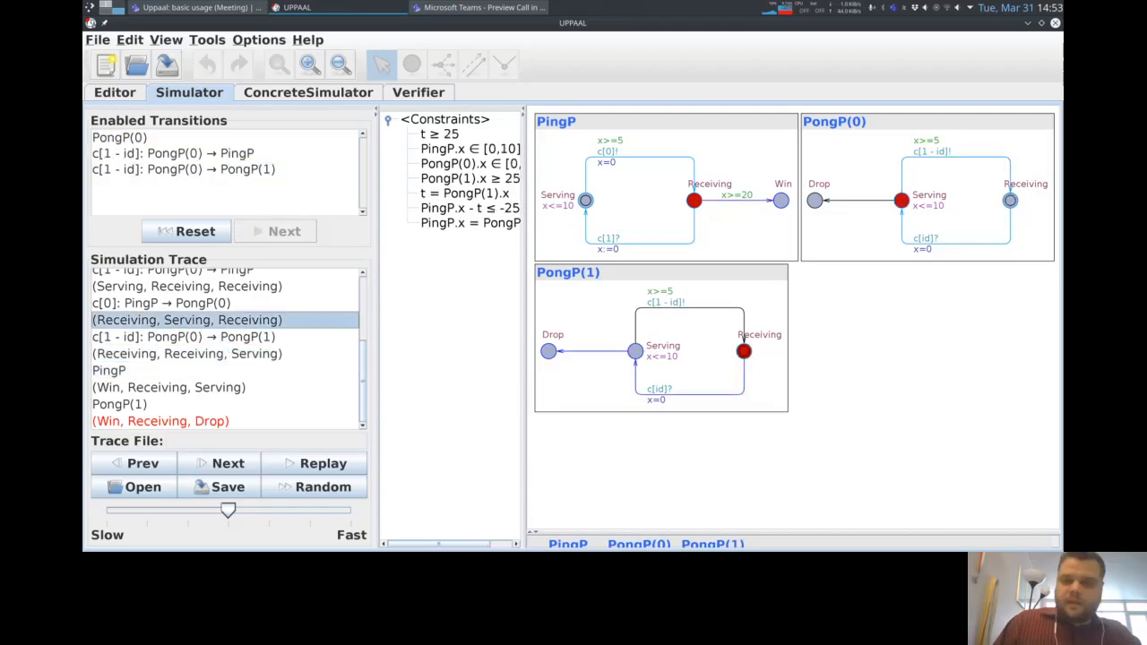
pyautogui.press('Up')
pyautogui.press('Up')
pyautogui.press('Up')
pyautogui.press('Down')
pyautogui.press('Down')
pyautogui.press('Down')
pyautogui.press('Down')
pyautogui.press('Down')
pyautogui.press('Down')
pyautogui.press('Down')
pyautogui.press('Up')
pyautogui.press('Down')
pyautogui.press('Down')
pyautogui.press('Down')
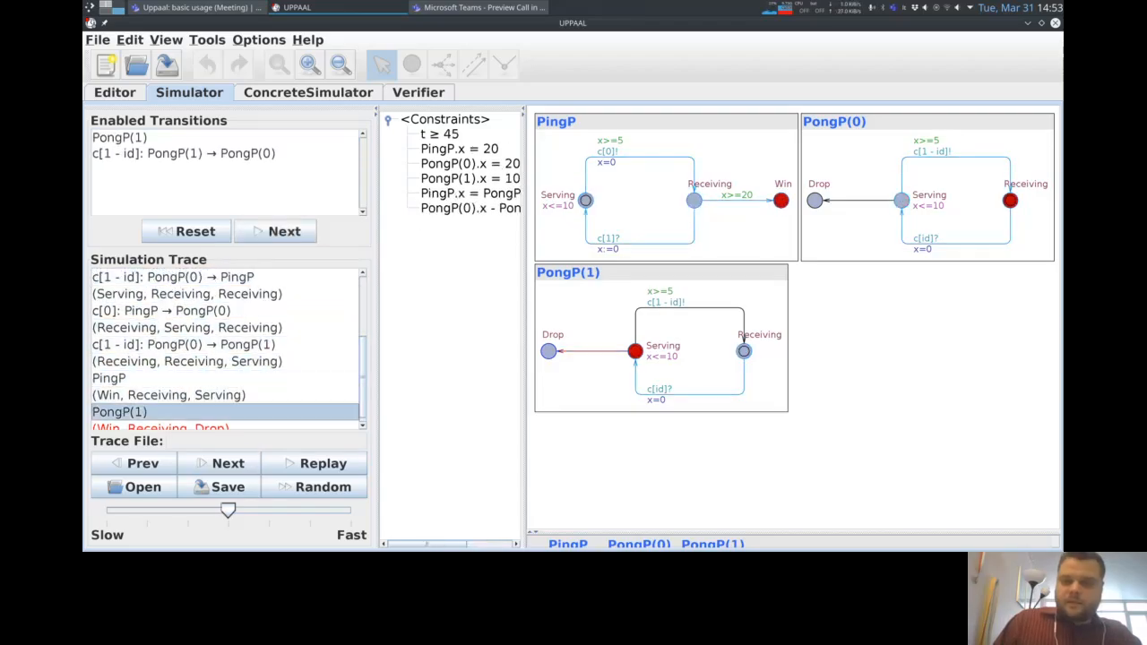
pyautogui.press('Up')
pyautogui.press('Up')
pyautogui.press('Down')
pyautogui.press('Down')
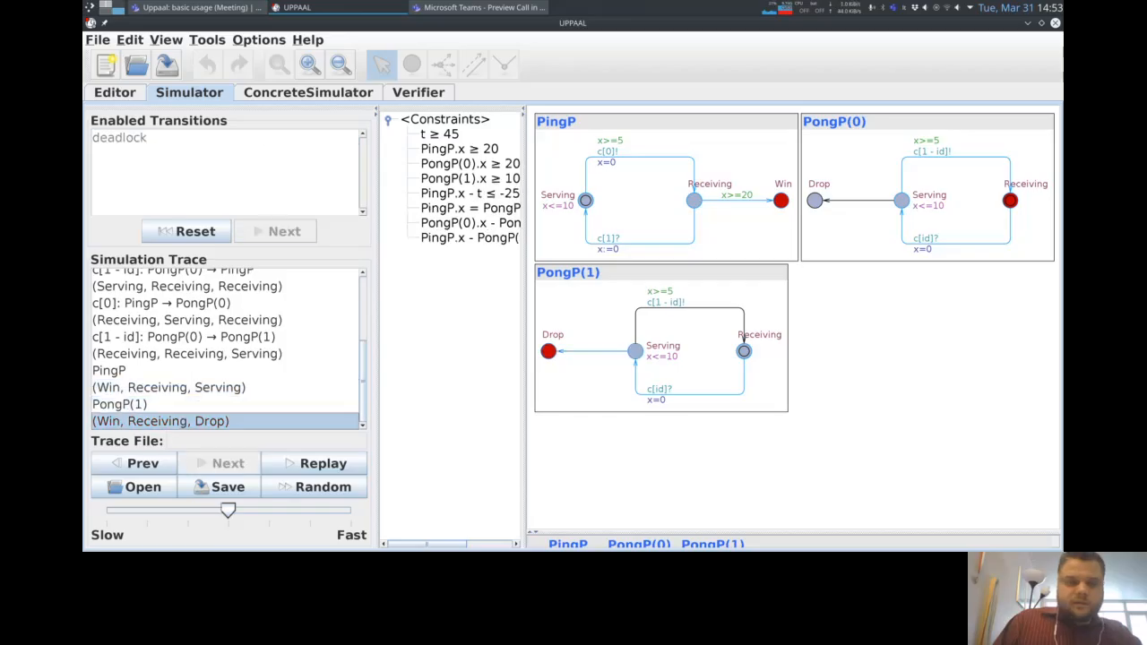
# - Replace PongP(1)'s drop in the trace with the c[1 - id] transition from PongP(1) to PongP(0), and fire PongP(0)'s own transition
pyautogui.press('Up')
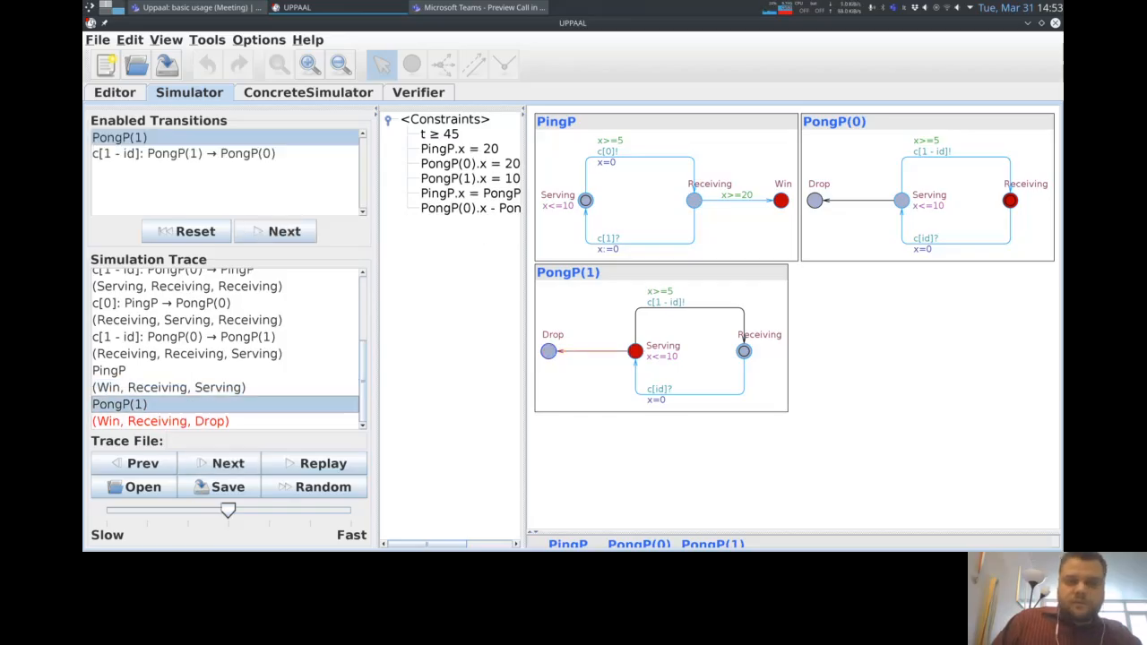
pyautogui.click(183, 153)
pyautogui.click(276, 232)
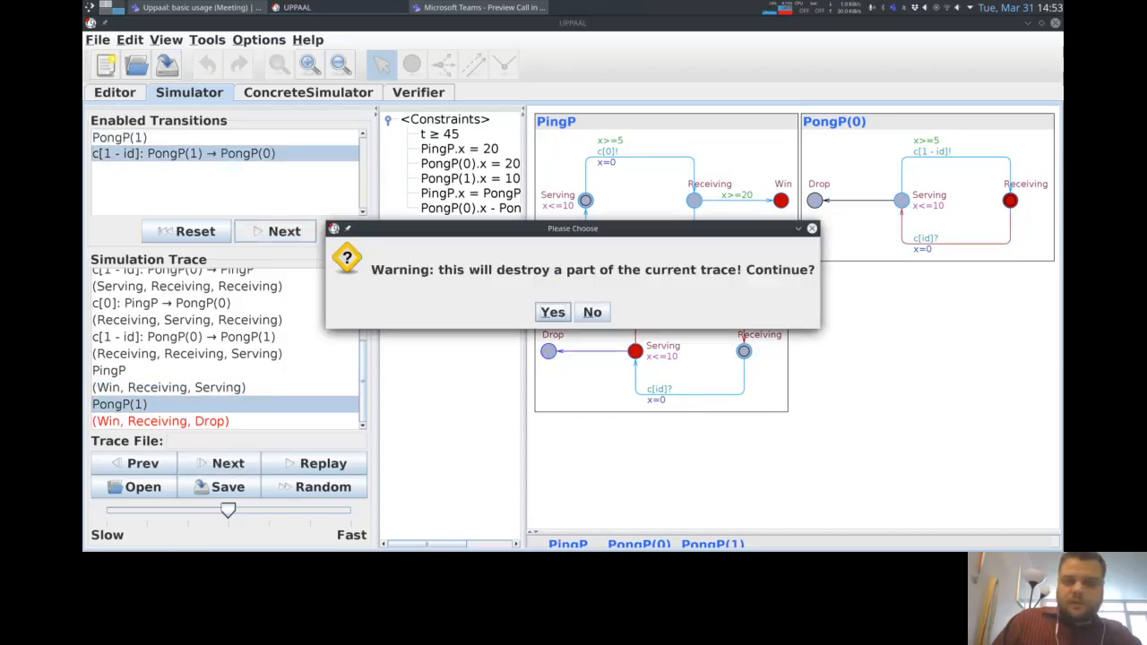
pyautogui.press('Return')
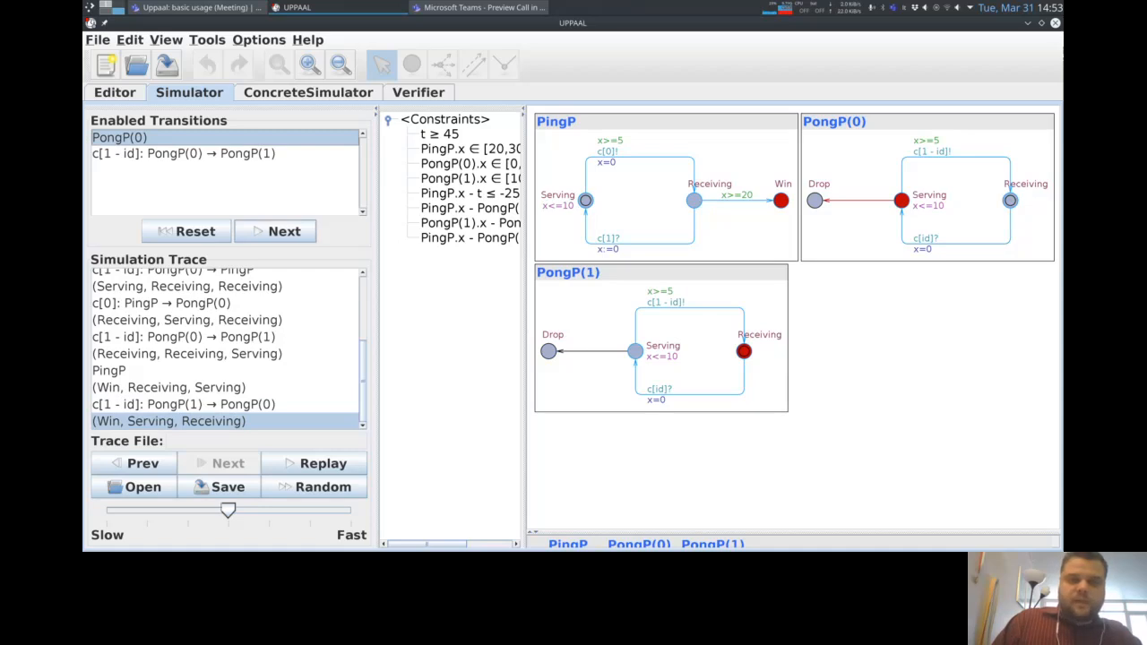
pyautogui.click(278, 231)
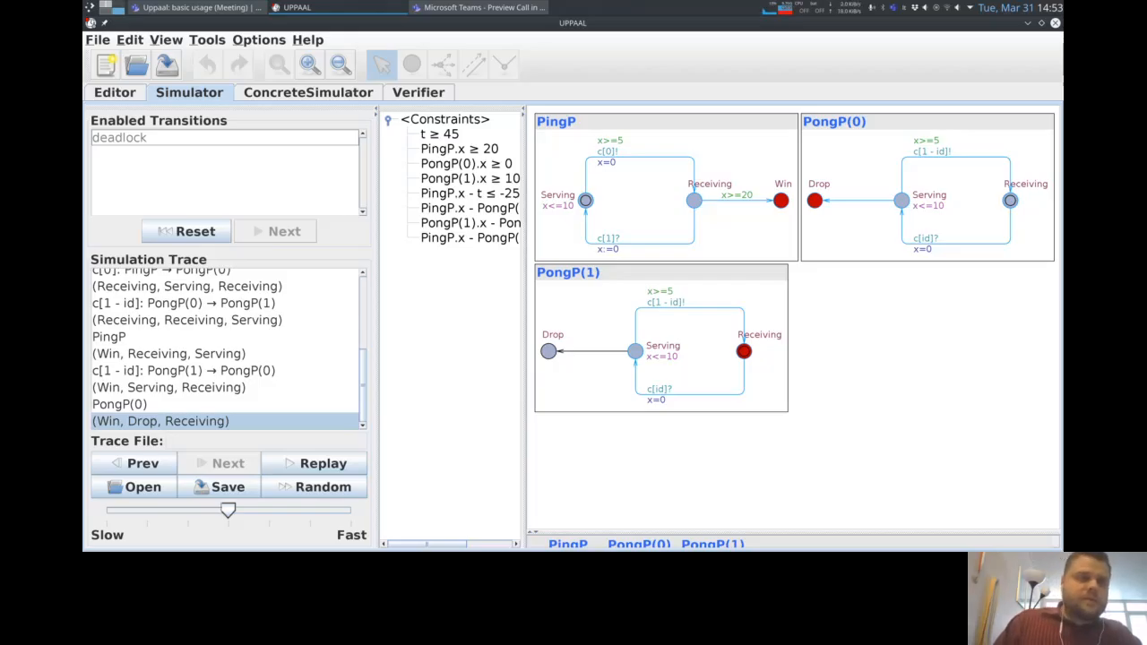
# - Return to the system declarations in the editor
pyautogui.click(115, 93)
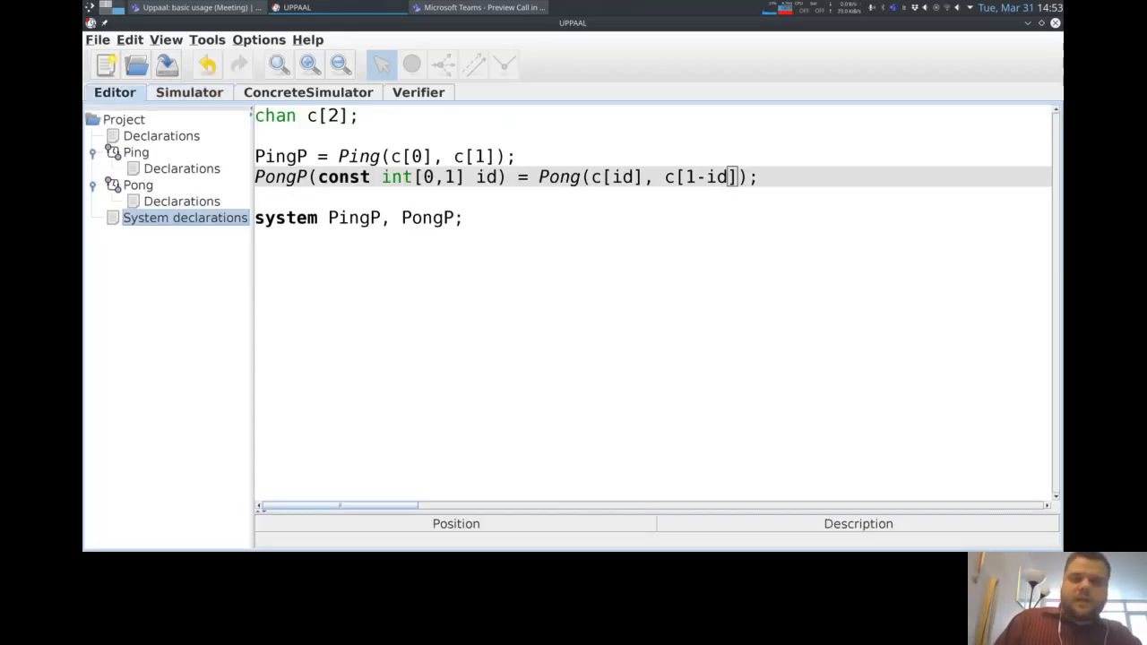
pyautogui.write('chan ping, pong;')
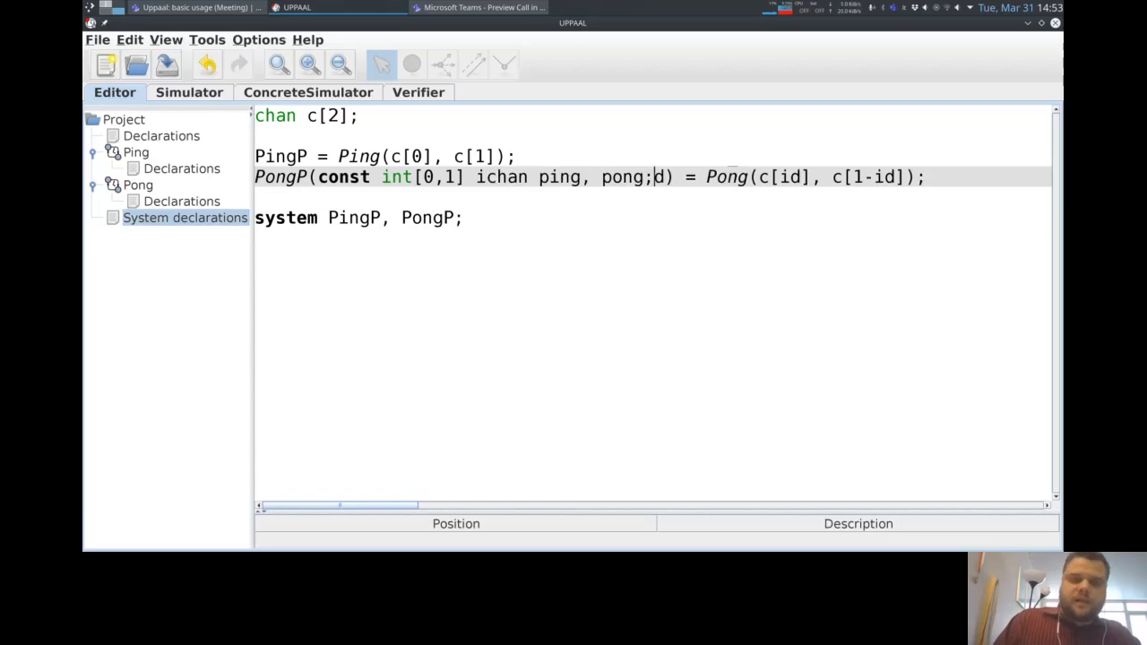
pyautogui.press('BackSpace')
pyautogui.press('BackSpace')
pyautogui.press('BackSpace')
pyautogui.press('BackSpace')
pyautogui.press('BackSpace')
pyautogui.press('BackSpace')
pyautogui.press('BackSpace')
pyautogui.press('BackSpace')
pyautogui.press('BackSpace')
pyautogui.press('BackSpace')
pyautogui.press('BackSpace')
pyautogui.press('BackSpace')
pyautogui.press('BackSpace')
pyautogui.press('BackSpace')
pyautogui.press('BackSpace')
pyautogui.press('BackSpace')
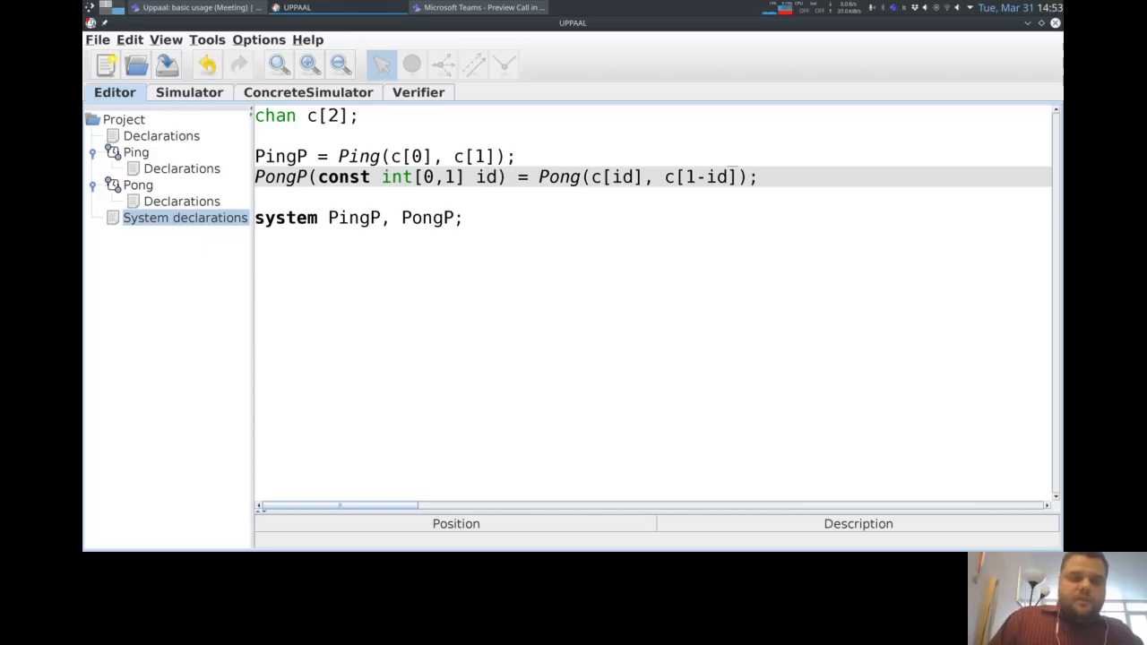
# - Compare the declared size of channel array c with PongP's id range, and check the processes listed on the system line
pyautogui.click(347, 116)
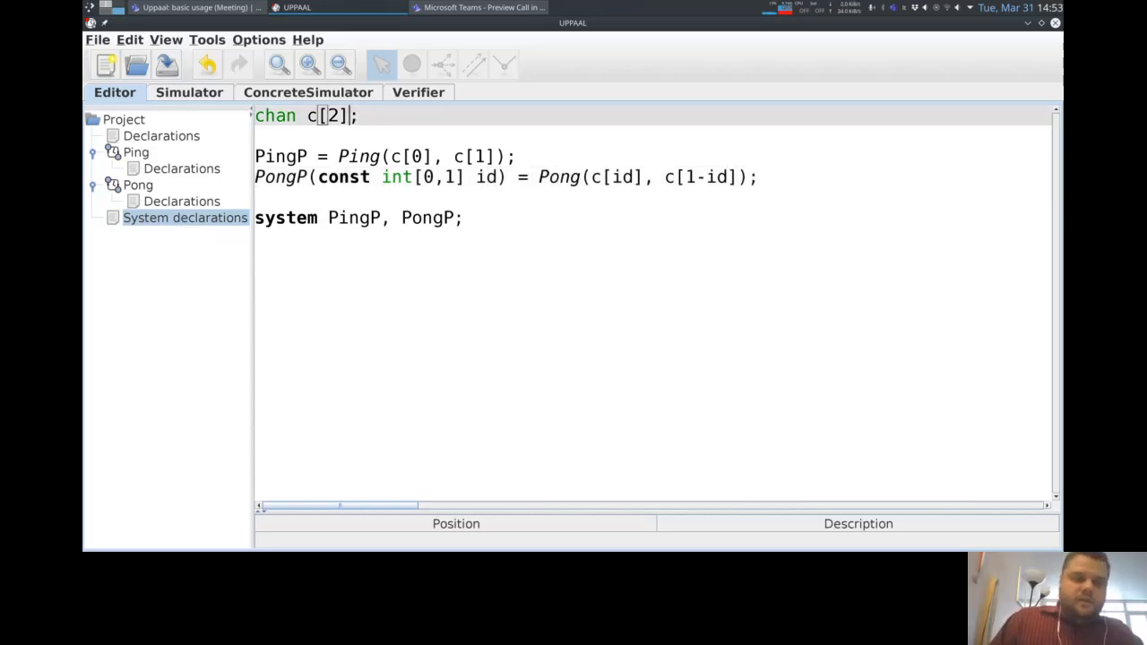
pyautogui.click(465, 176)
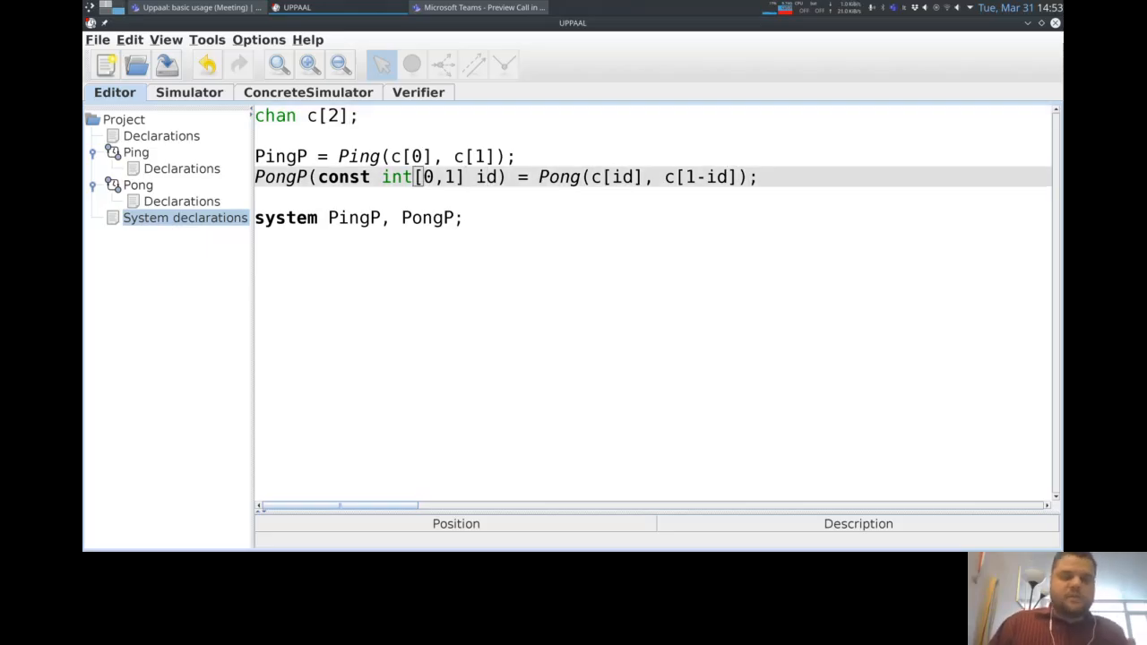
pyautogui.press('Left')
pyautogui.press('Left')
pyautogui.press('Left')
pyautogui.press('Left')
pyautogui.press('Left')
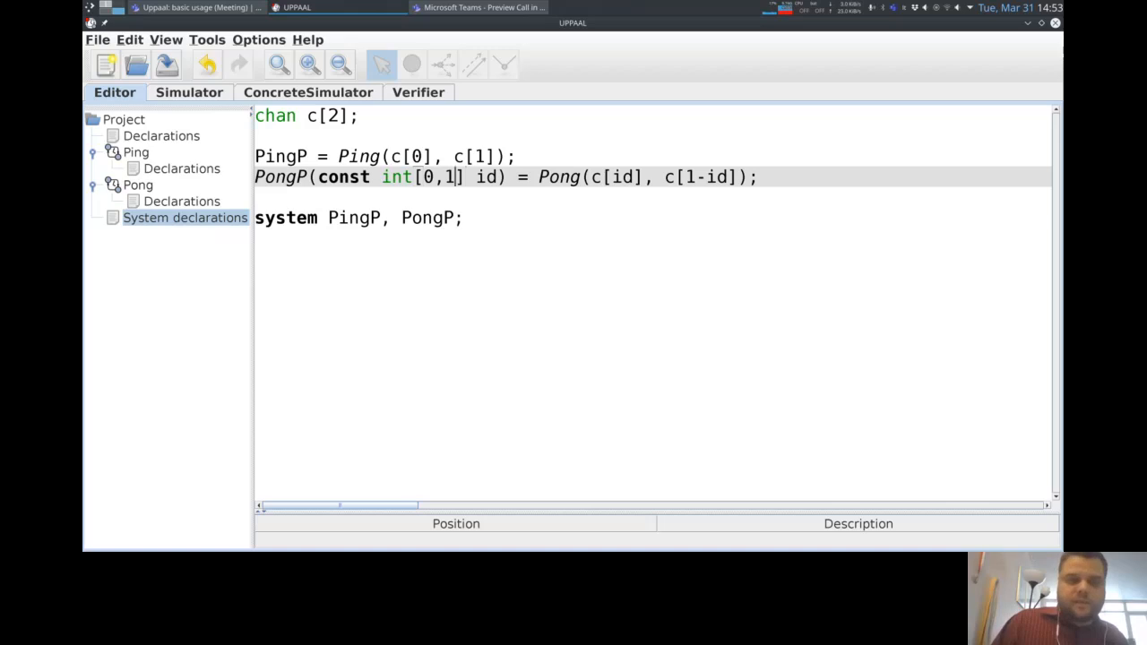
pyautogui.press('Down')
pyautogui.press('Down')
pyautogui.press('Right')
pyautogui.press('Right')
pyautogui.press('Right')
pyautogui.press('Right')
pyautogui.press('Right')
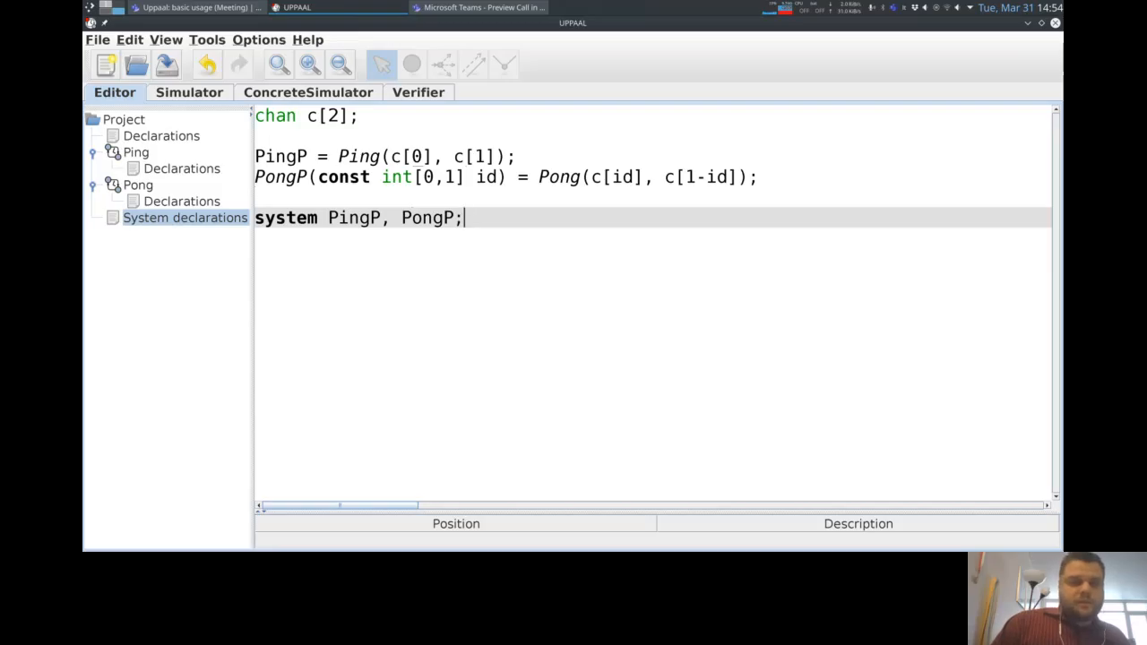
# - Open the local declarations of the Pong template
pyautogui.click(181, 201)
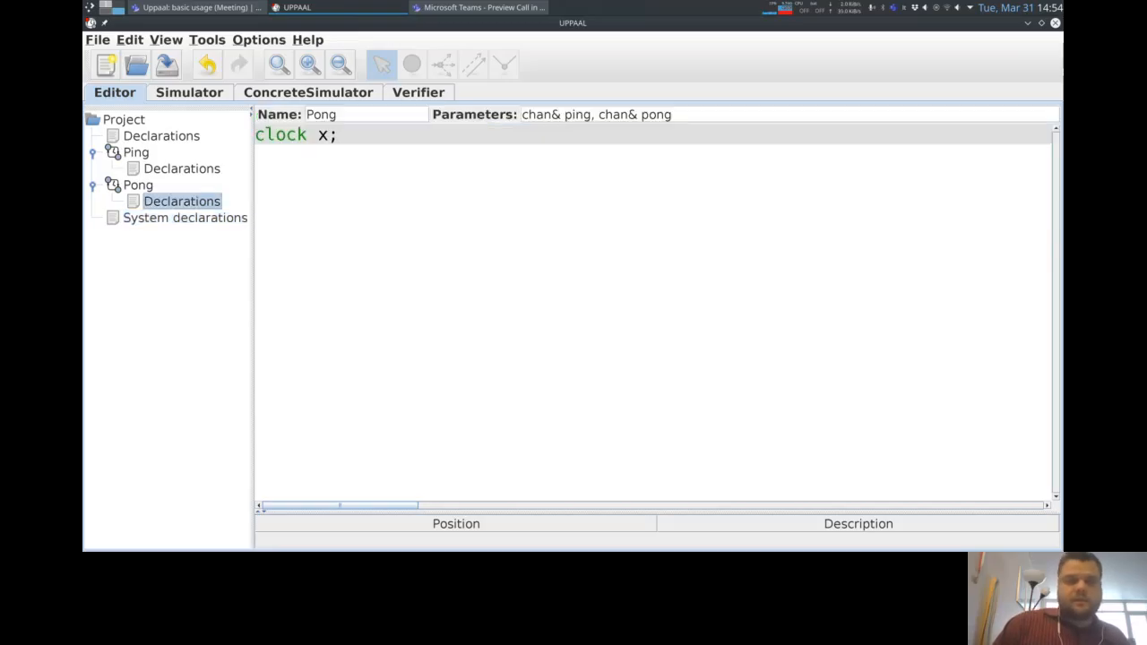